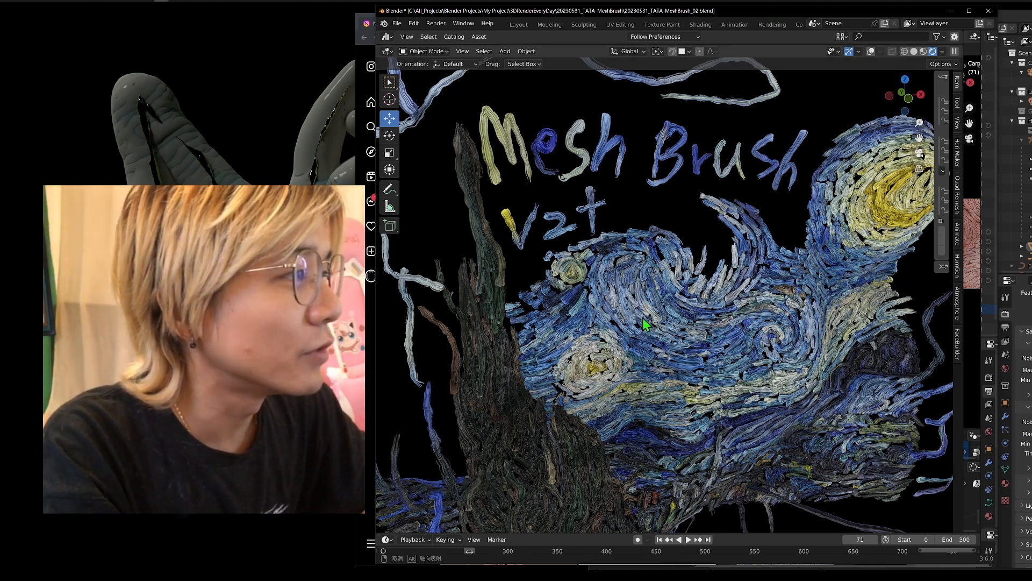
Examine the Starry Night mesh-brush scene up close from several angles, in rendered view and as plain solid geometry.
{"action": "scroll", "coordinate": [645, 317], "scroll_direction": "up", "scroll_amount": 5}
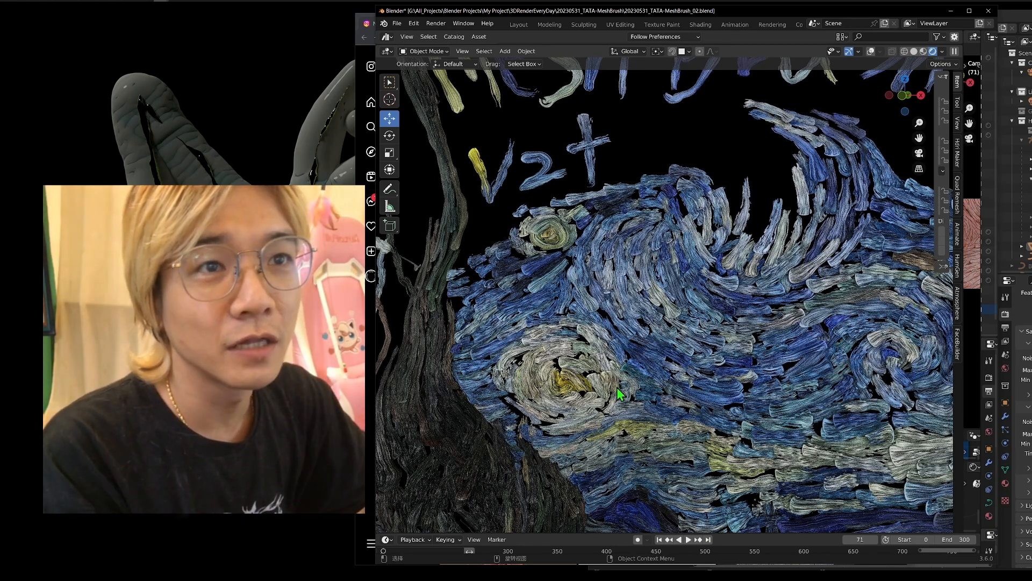
{"action": "middle_click_drag", "start_coordinate": [599, 424], "coordinate": [700, 419]}
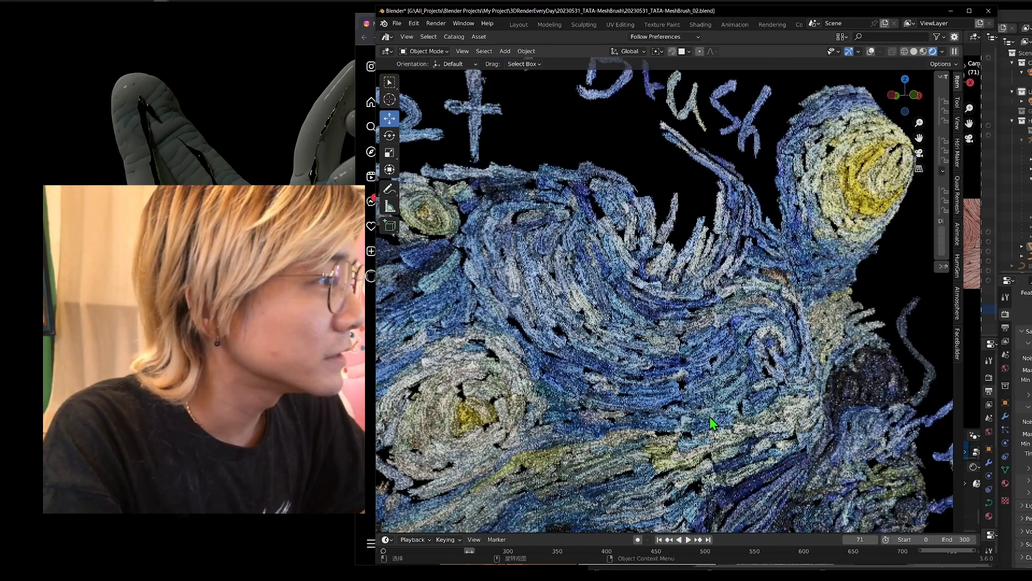
{"action": "scroll", "coordinate": [701, 426], "scroll_direction": "up", "scroll_amount": 3}
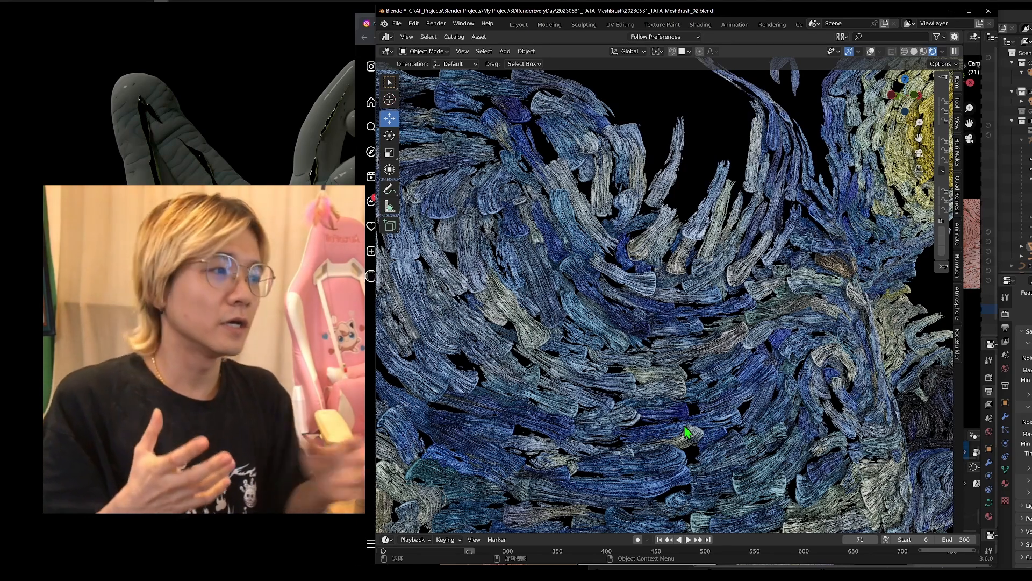
{"action": "mouse_move", "coordinate": [686, 430]}
{"action": "middle_mouse_down"}
{"action": "mouse_move", "coordinate": [821, 395]}
{"action": "mouse_move", "coordinate": [791, 400]}
{"action": "middle_mouse_up"}
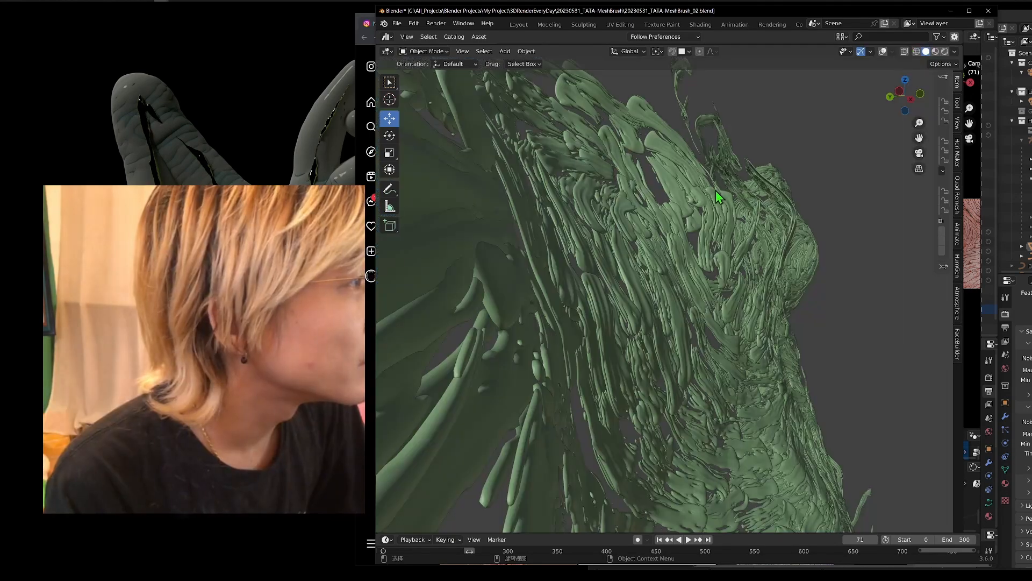
{"action": "mouse_move", "coordinate": [715, 190]}
{"action": "middle_mouse_down"}
{"action": "mouse_move", "coordinate": [650, 234]}
{"action": "mouse_move", "coordinate": [690, 257]}
{"action": "middle_mouse_up"}
{"action": "scroll", "coordinate": [659, 241], "scroll_direction": "down", "scroll_amount": 4}
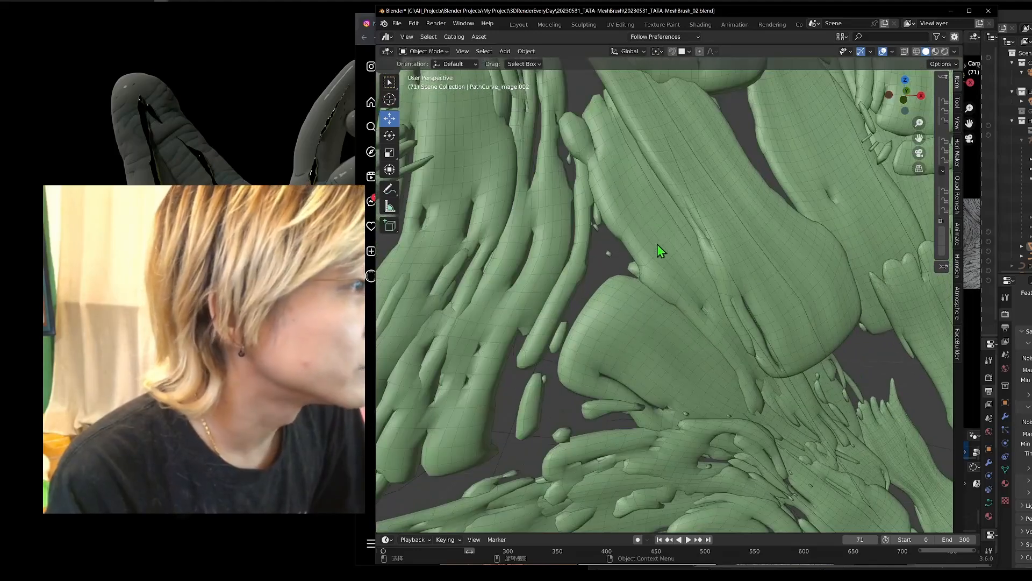
{"action": "scroll", "coordinate": [689, 253], "scroll_direction": "down", "scroll_amount": 4}
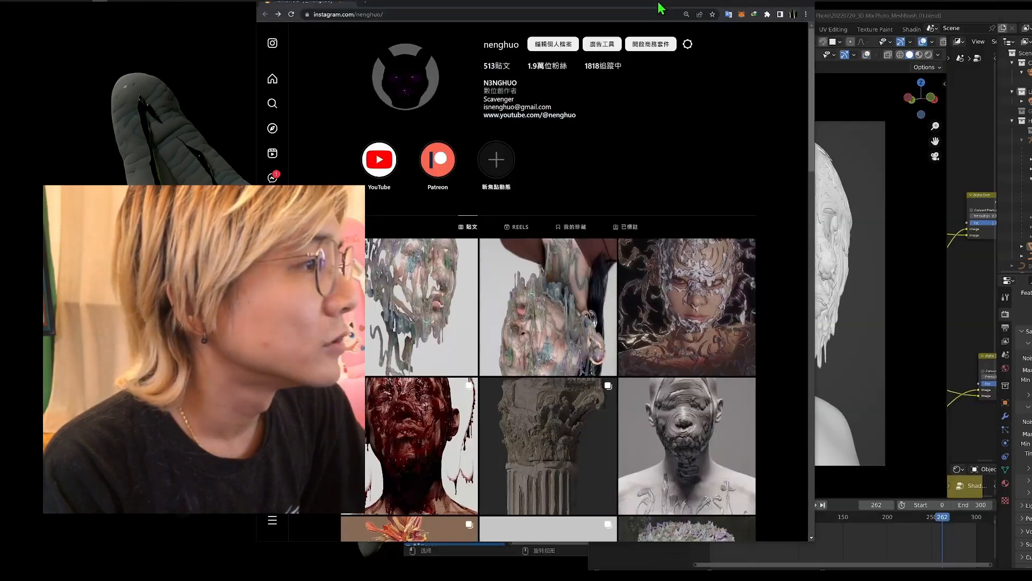
Look through the artwork posts on the Instagram profile in the browser.
{"action": "scroll", "coordinate": [518, 355], "scroll_direction": "down", "scroll_amount": 2}
{"action": "scroll", "coordinate": [518, 356], "scroll_direction": "up", "scroll_amount": 2}
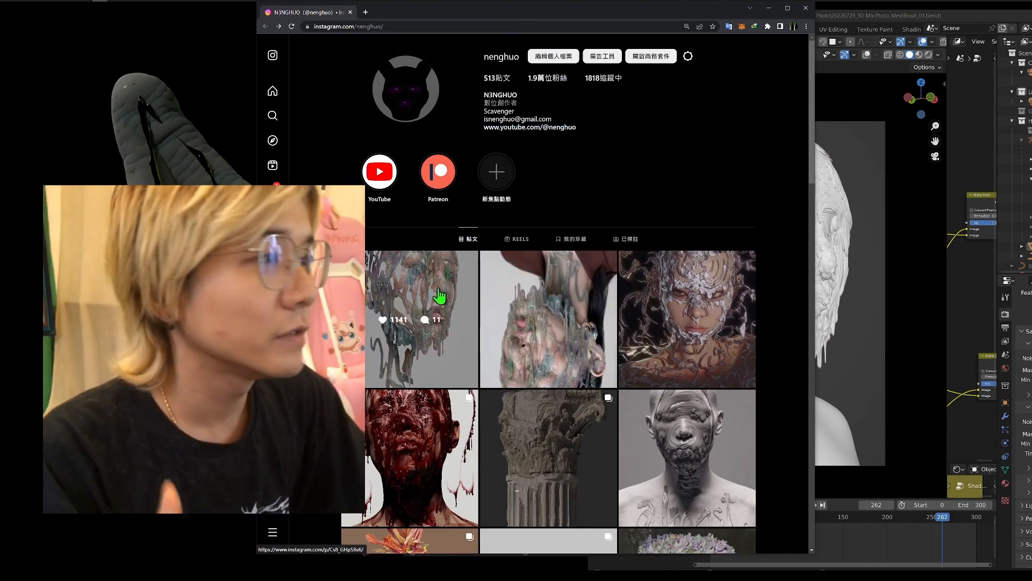
{"action": "scroll", "coordinate": [546, 285], "scroll_direction": "down", "scroll_amount": 3}
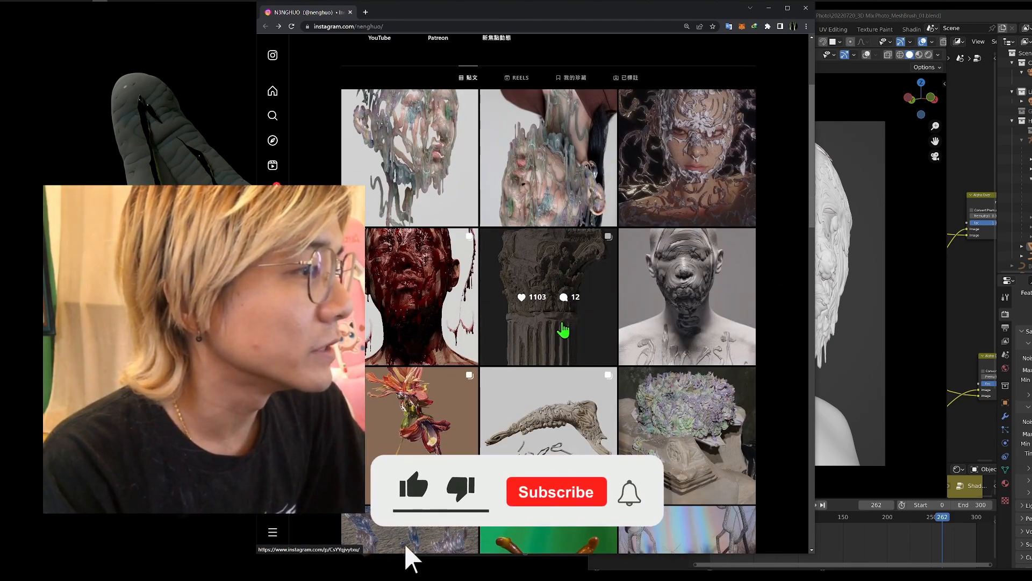
{"action": "scroll", "coordinate": [561, 322], "scroll_direction": "up", "scroll_amount": 3}
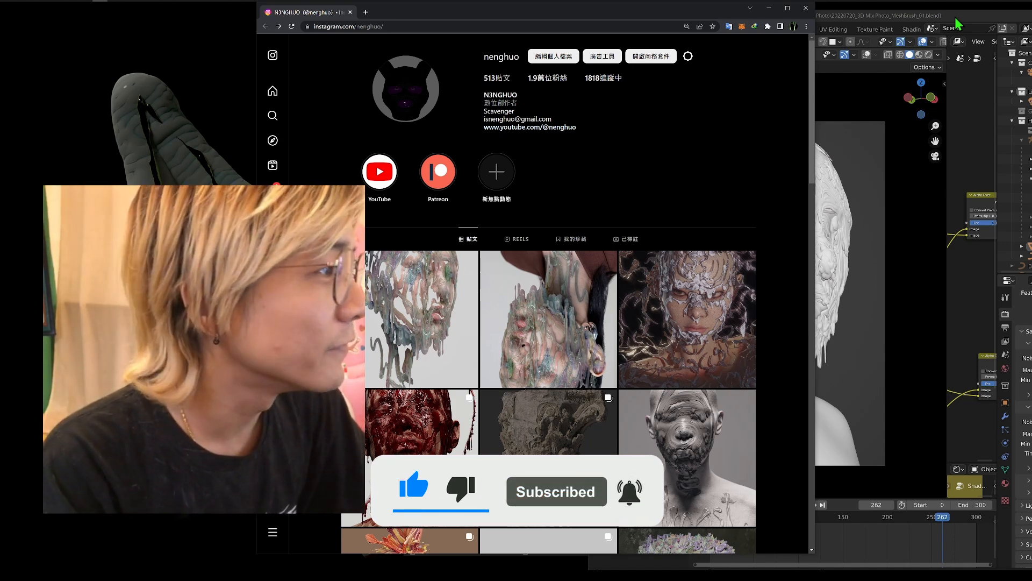
Switch to the Blender file with the brushed flower and display it in rendered shading.
{"action": "left_click", "coordinate": [957, 22]}
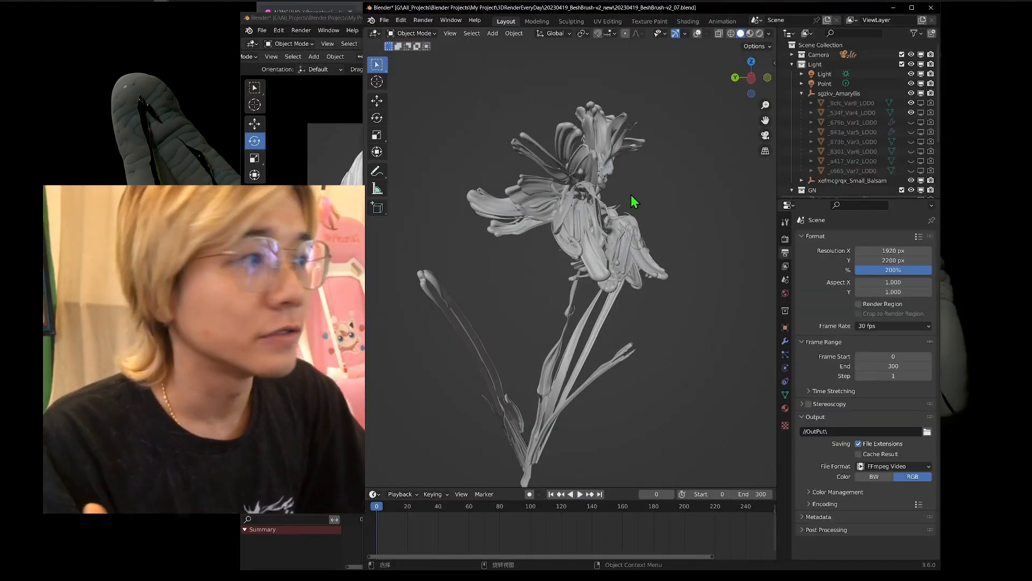
{"action": "middle_click_drag", "start_coordinate": [614, 250], "coordinate": [605, 249]}
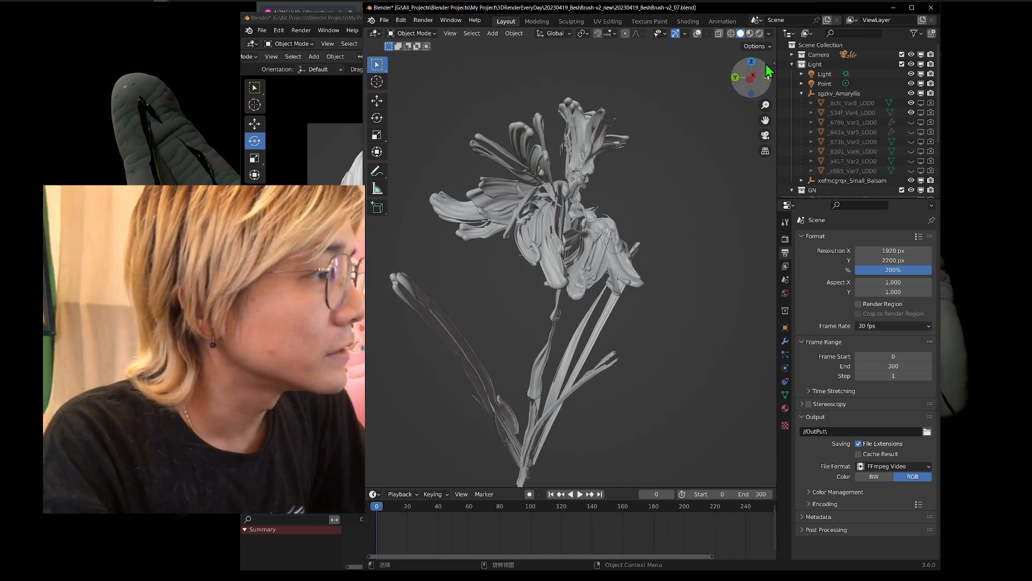
{"action": "left_click", "coordinate": [759, 34]}
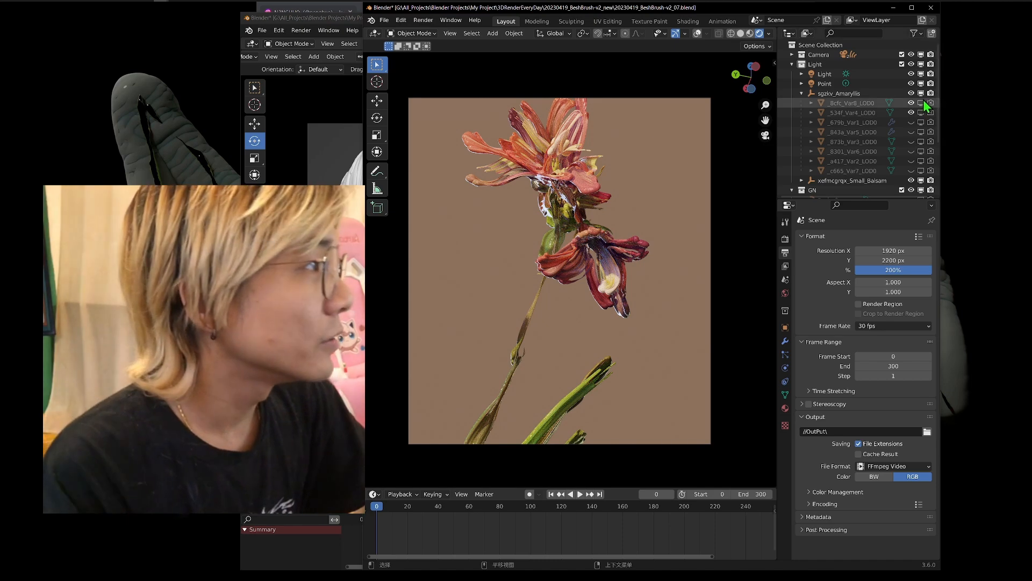
Enable viewport display of the Var8 and Var4 amaryllis source meshes and inspect the rendered flowers and stems up close.
{"action": "left_click_drag", "start_coordinate": [921, 102], "coordinate": [921, 113]}
{"action": "middle_click_drag", "start_coordinate": [559, 274], "coordinate": [592, 307]}
{"action": "scroll", "coordinate": [592, 307], "scroll_direction": "up", "scroll_amount": 3}
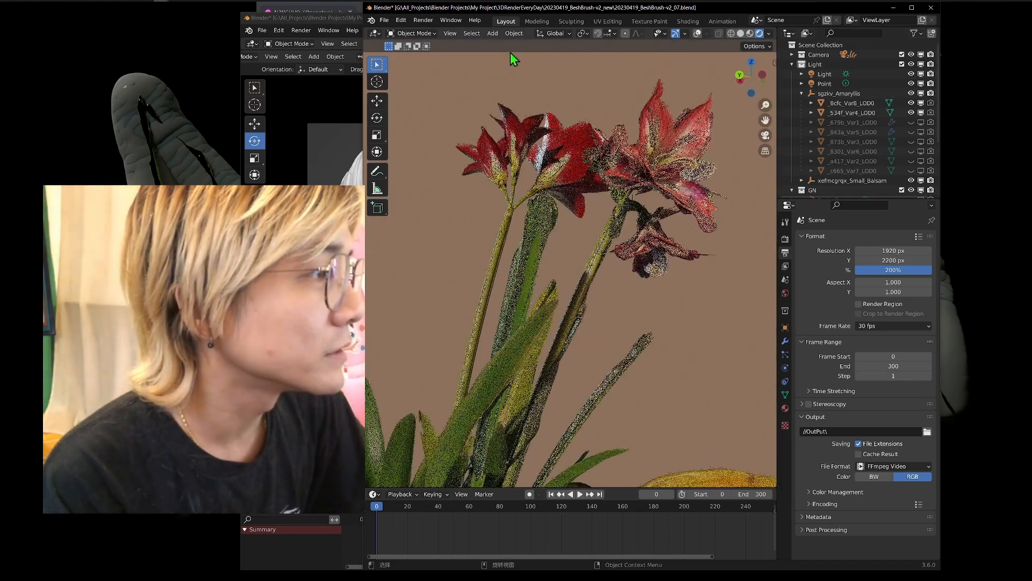
{"action": "scroll", "coordinate": [620, 169], "scroll_direction": "up", "scroll_amount": 6}
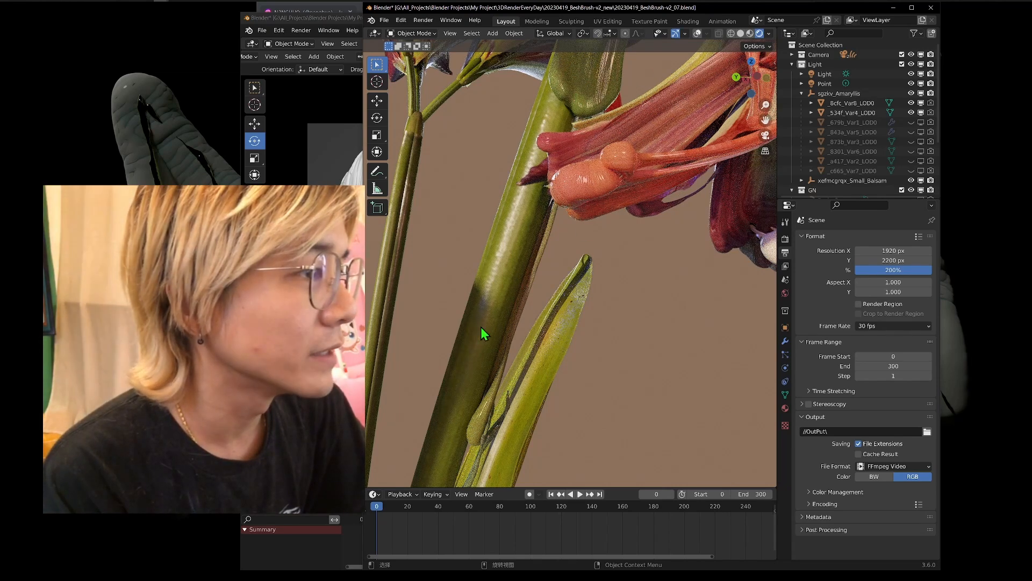
{"action": "scroll", "coordinate": [585, 203], "scroll_direction": "down", "scroll_amount": 4}
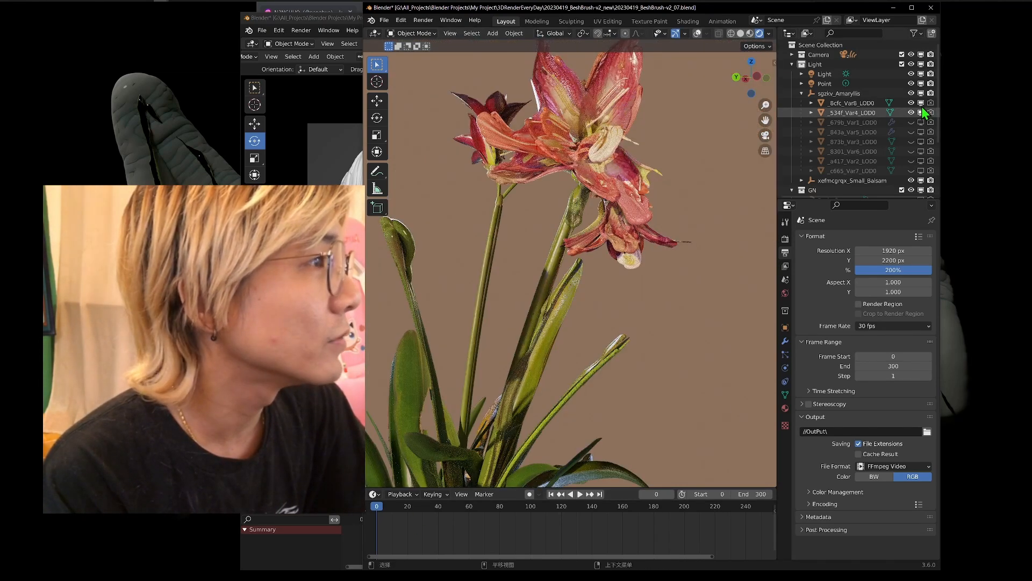
Turn off viewport display of the amaryllis source meshes and return to the camera view.
{"action": "left_click", "coordinate": [921, 112]}
{"action": "middle_click_drag", "start_coordinate": [608, 247], "coordinate": [721, 154]}
{"action": "key", "text": "KP_0"}
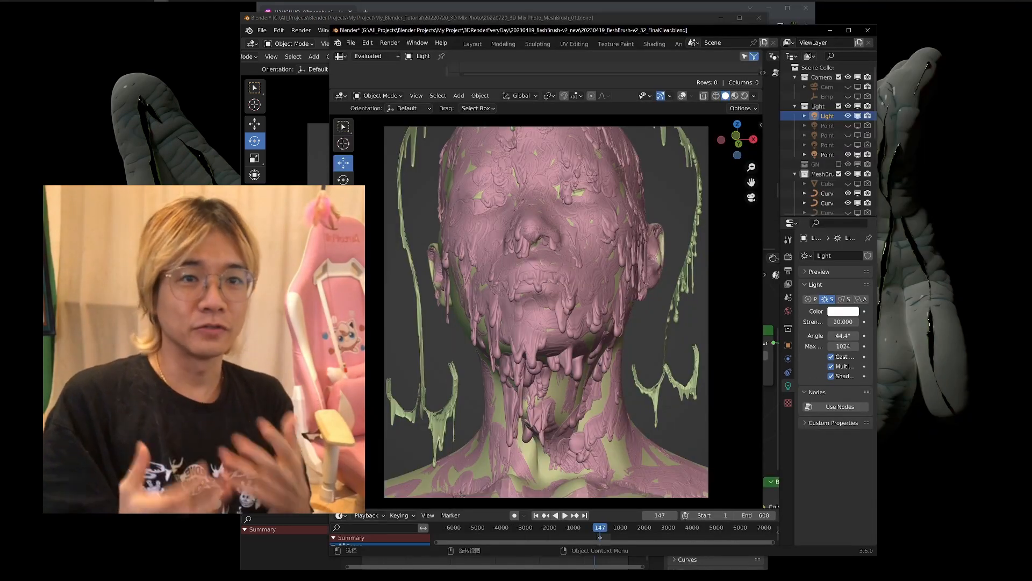
Inspect the dripping head model, return to its camera view and display it in rendered shading.
{"action": "middle_click_drag", "start_coordinate": [603, 261], "coordinate": [390, 322]}
{"action": "scroll", "coordinate": [668, 320], "scroll_direction": "up", "scroll_amount": 8}
{"action": "left_click", "coordinate": [749, 199]}
{"action": "scroll", "coordinate": [690, 240], "scroll_direction": "down", "scroll_amount": 3}
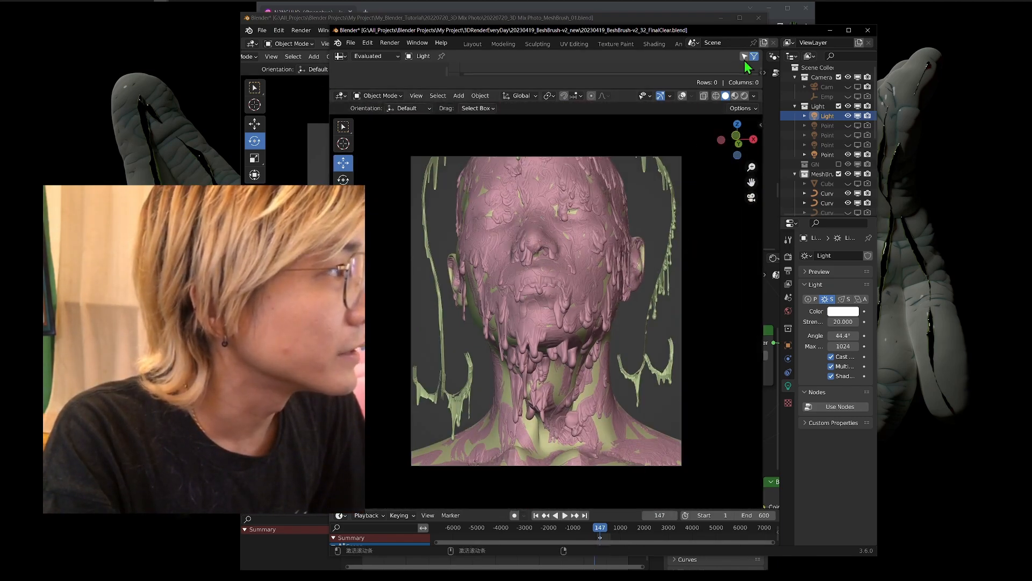
{"action": "left_click", "coordinate": [744, 95]}
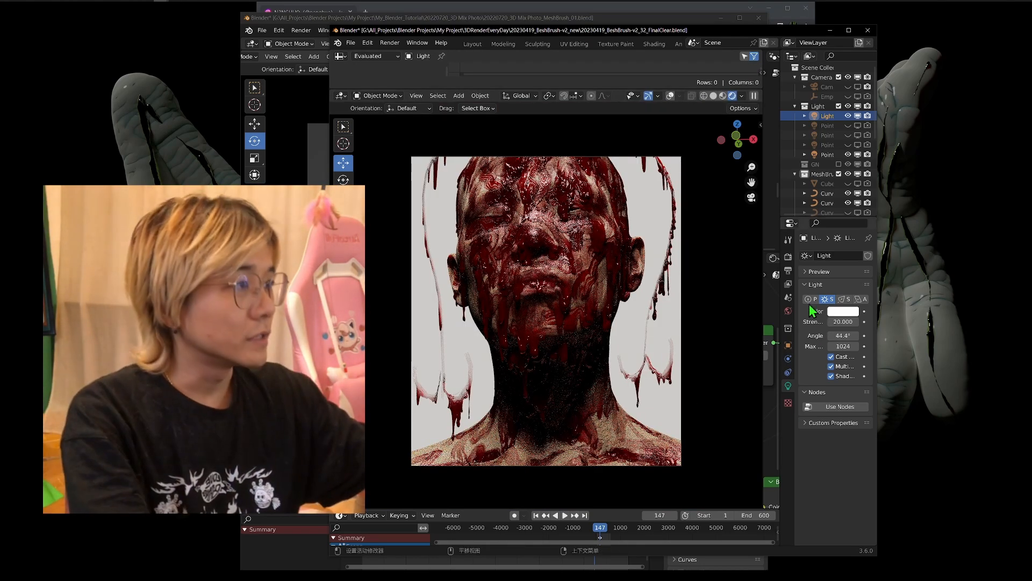
Reposition the head scene's window and make it taller.
{"action": "left_click_drag", "start_coordinate": [745, 37], "coordinate": [842, 14]}
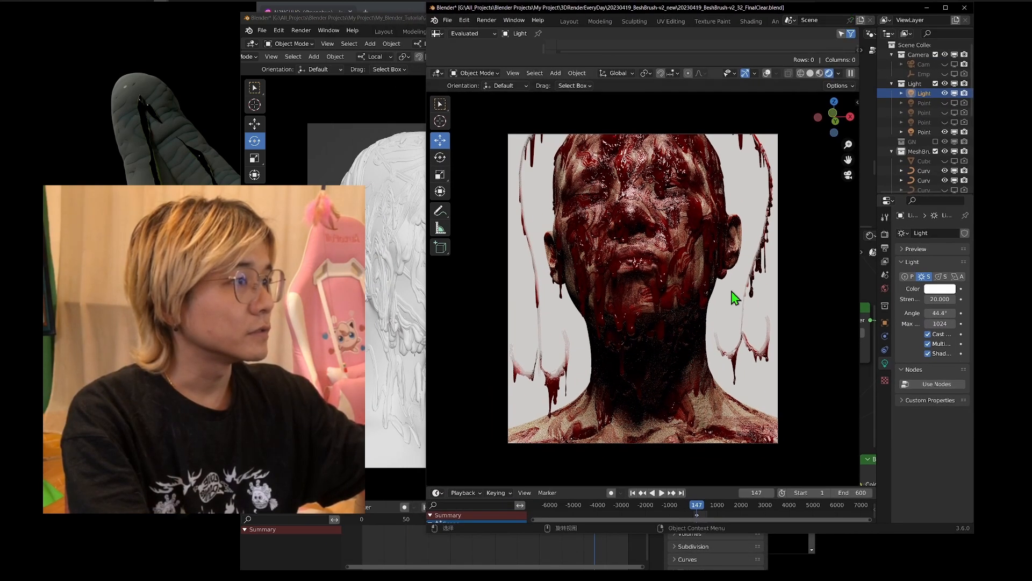
{"action": "scroll", "coordinate": [734, 296], "scroll_direction": "up", "scroll_amount": 2}
{"action": "left_click_drag", "start_coordinate": [968, 535], "coordinate": [968, 558]}
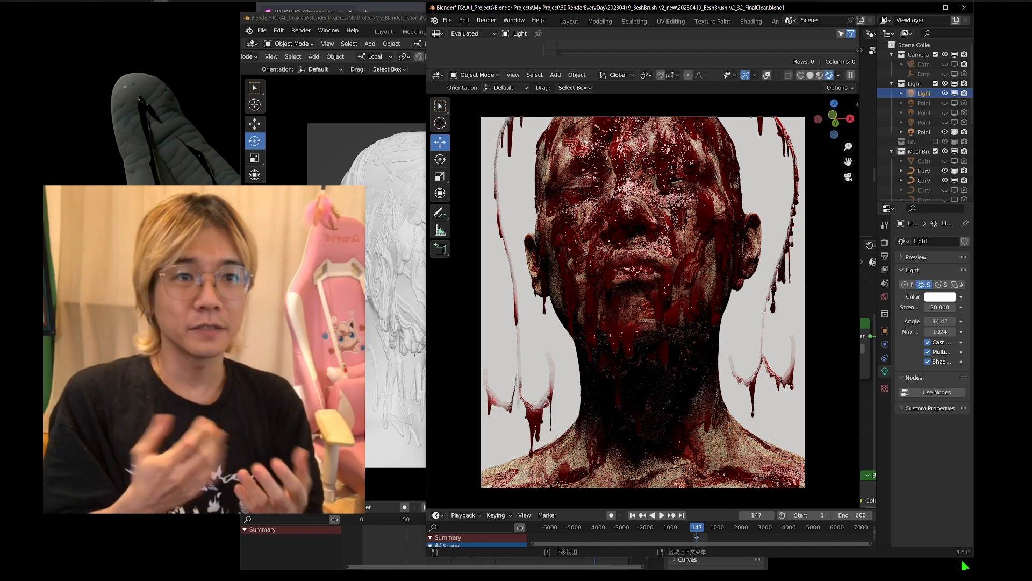
Examine the rendered drips on the face up close and from the side, and switch the viewport to solid shading.
{"action": "scroll", "coordinate": [769, 377], "scroll_direction": "up", "scroll_amount": 3}
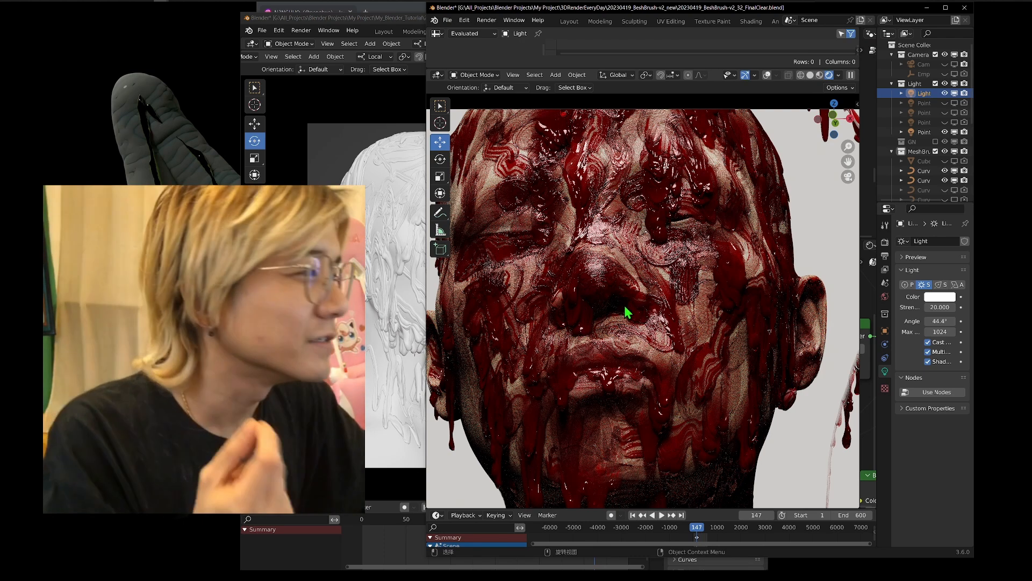
{"action": "mouse_move", "coordinate": [559, 328]}
{"action": "middle_mouse_down"}
{"action": "mouse_move", "coordinate": [640, 329]}
{"action": "mouse_move", "coordinate": [553, 324]}
{"action": "middle_mouse_up"}
{"action": "middle_click_drag", "start_coordinate": [675, 325], "coordinate": [613, 325]}
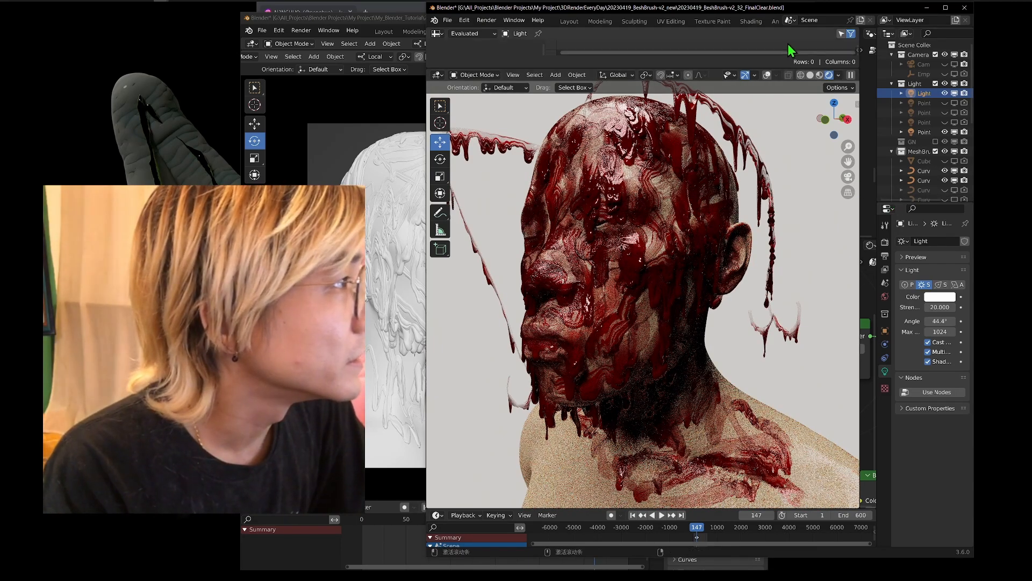
{"action": "left_click", "coordinate": [810, 75]}
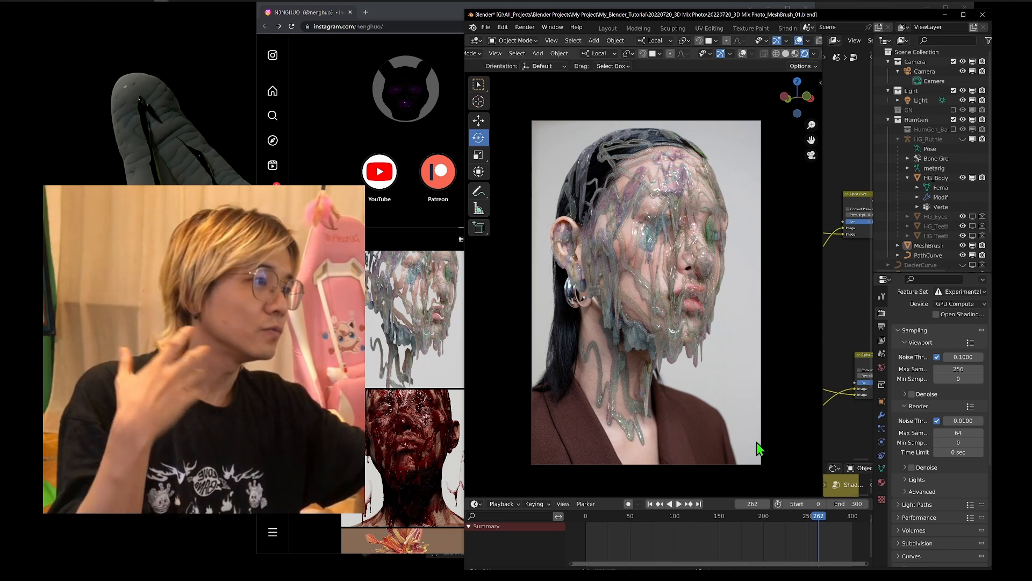
{"action": "left_click_drag", "start_coordinate": [824, 499], "coordinate": [824, 539]}
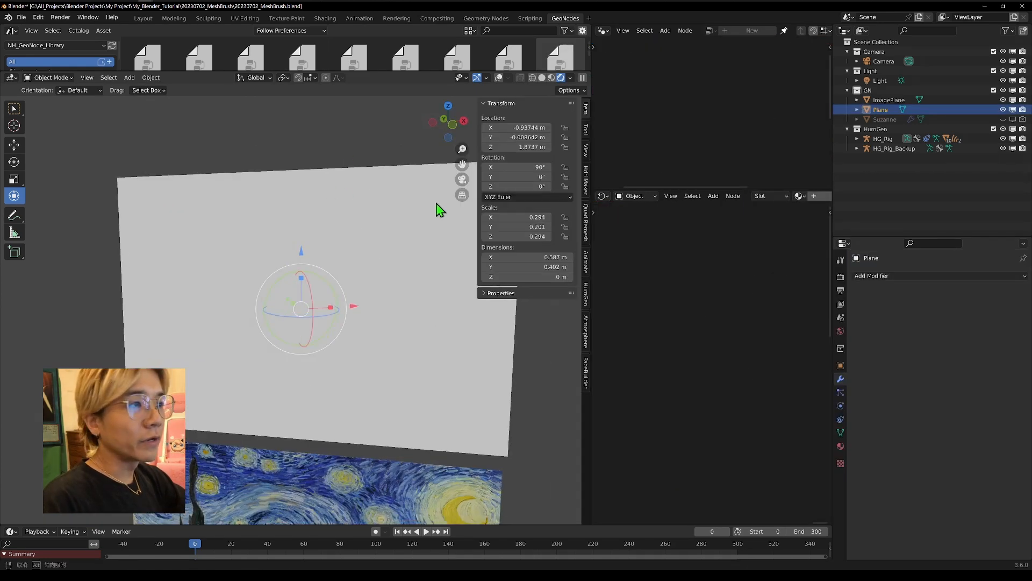
Collapse the viewport's transform sidebar and deselect the white plane.
{"action": "middle_click_drag", "start_coordinate": [437, 203], "coordinate": [506, 209]}
{"action": "left_click_drag", "start_coordinate": [469, 213], "coordinate": [590, 210]}
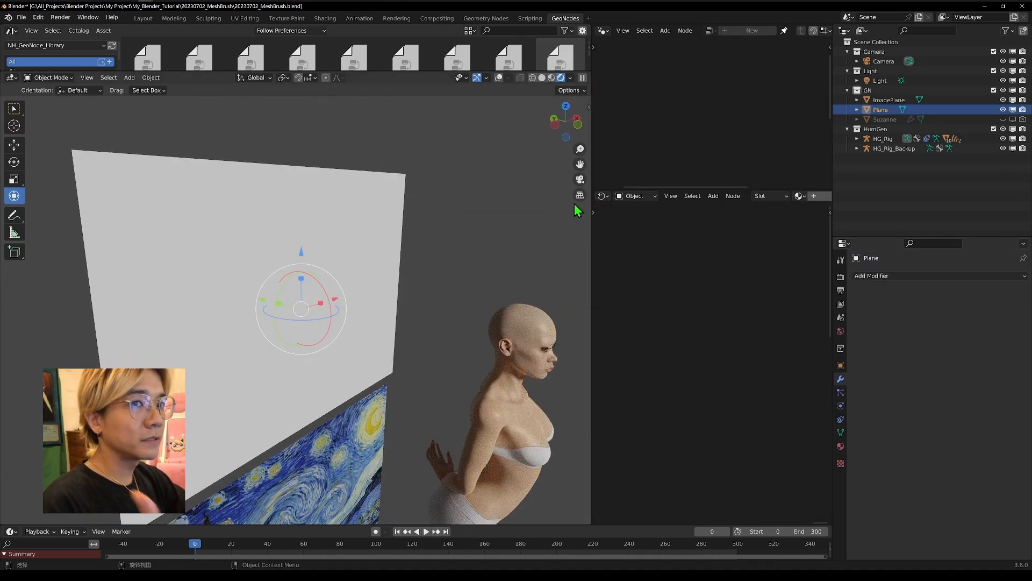
{"action": "middle_click_drag", "start_coordinate": [420, 233], "coordinate": [205, 145]}
{"action": "middle_click_drag", "start_coordinate": [364, 280], "coordinate": [312, 282]}
{"action": "middle_click_drag", "start_coordinate": [312, 282], "coordinate": [293, 279]}
{"action": "left_click", "coordinate": [117, 126]}
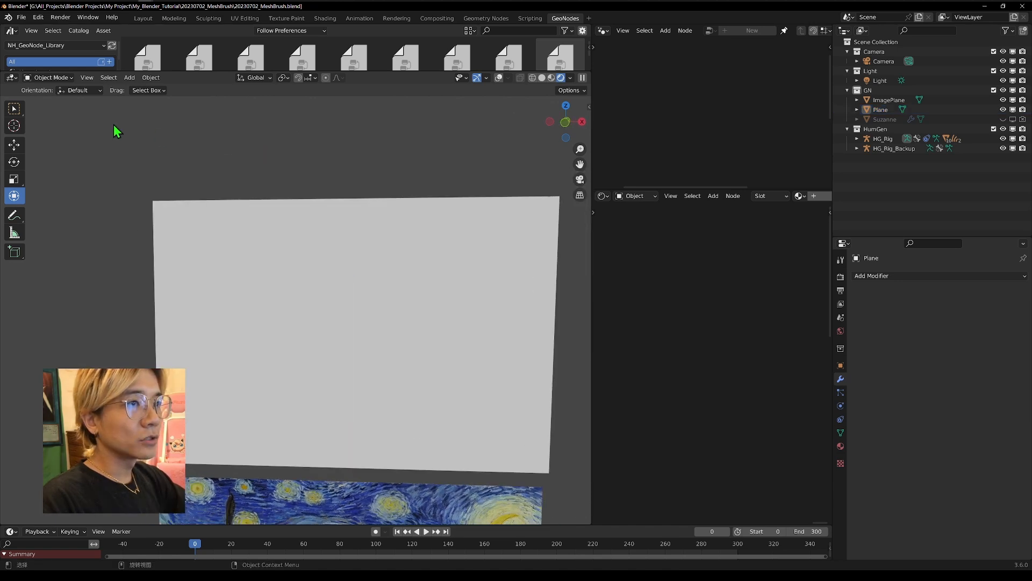
Add a new mesh plane to the scene and rename it as Meshbrush.
{"action": "key", "text": "shift+a"}
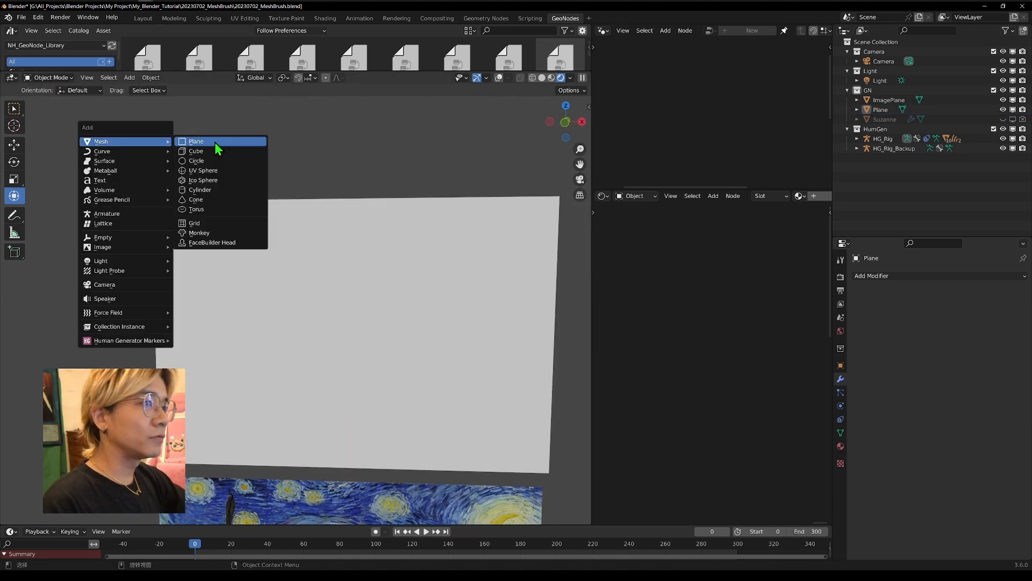
{"action": "left_click", "coordinate": [195, 138]}
{"action": "middle_click_drag", "start_coordinate": [491, 244], "coordinate": [395, 180], "text": "shift"}
{"action": "double_click", "coordinate": [911, 116]}
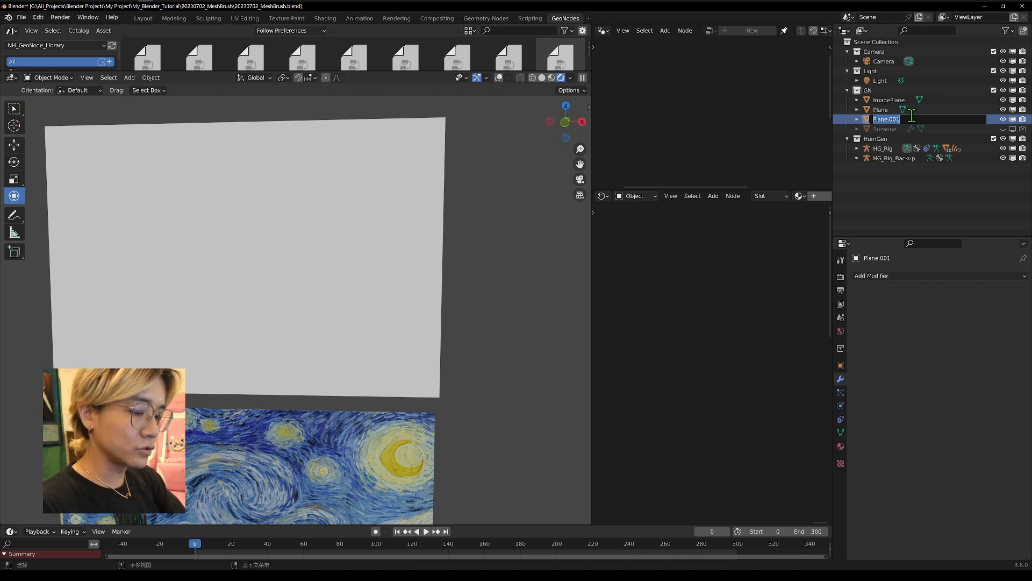
{"action": "type", "text": "Meshbrush"}
{"action": "key", "text": "Return"}
Add a Geometry Nodes modifier to the Meshbrush object and assign the existing N_MeshBrush_v2+ node group.
{"action": "left_click", "coordinate": [892, 276]}
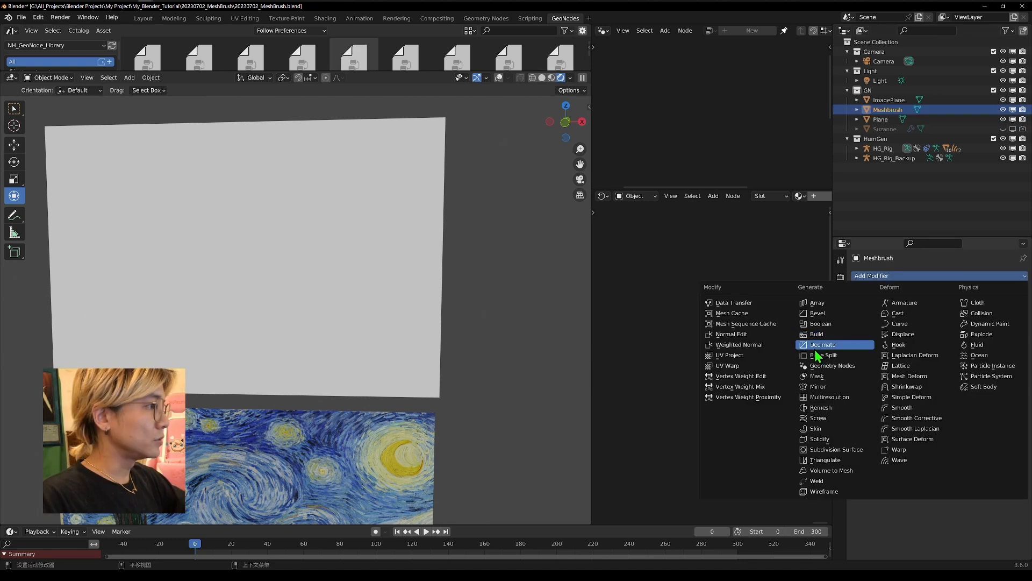
{"action": "left_click", "coordinate": [828, 379]}
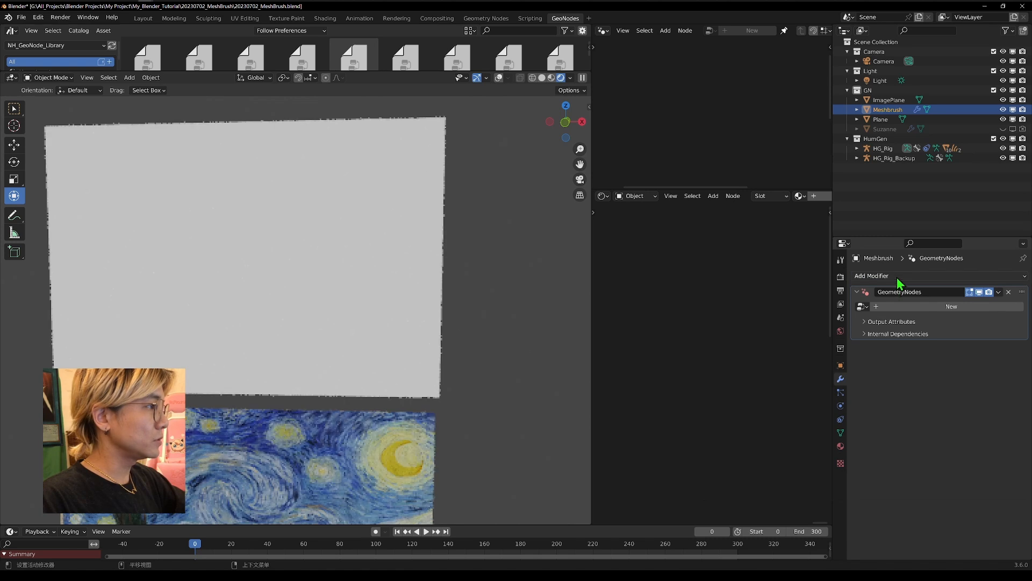
{"action": "left_click", "coordinate": [862, 306]}
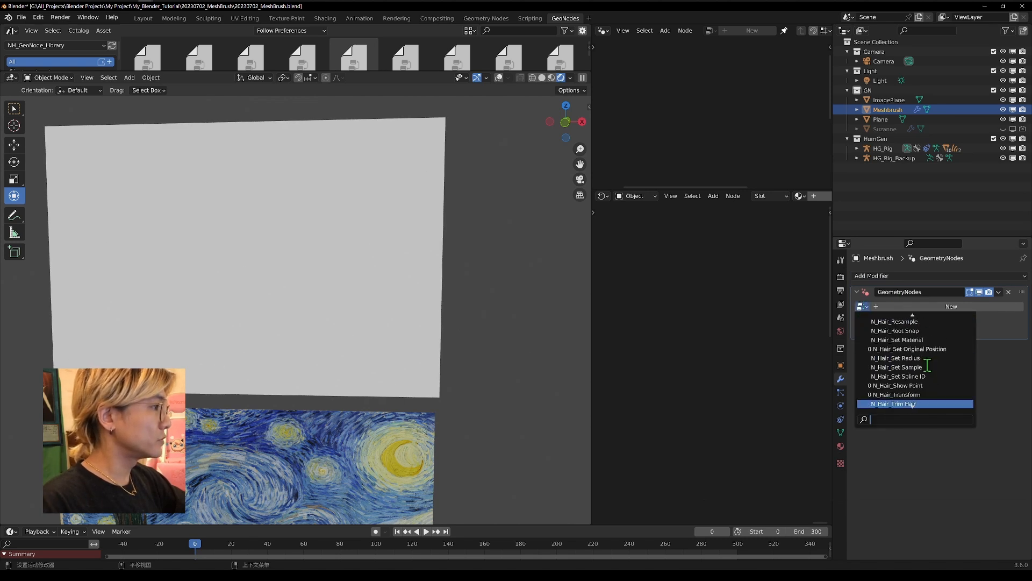
{"action": "type", "text": "v2"}
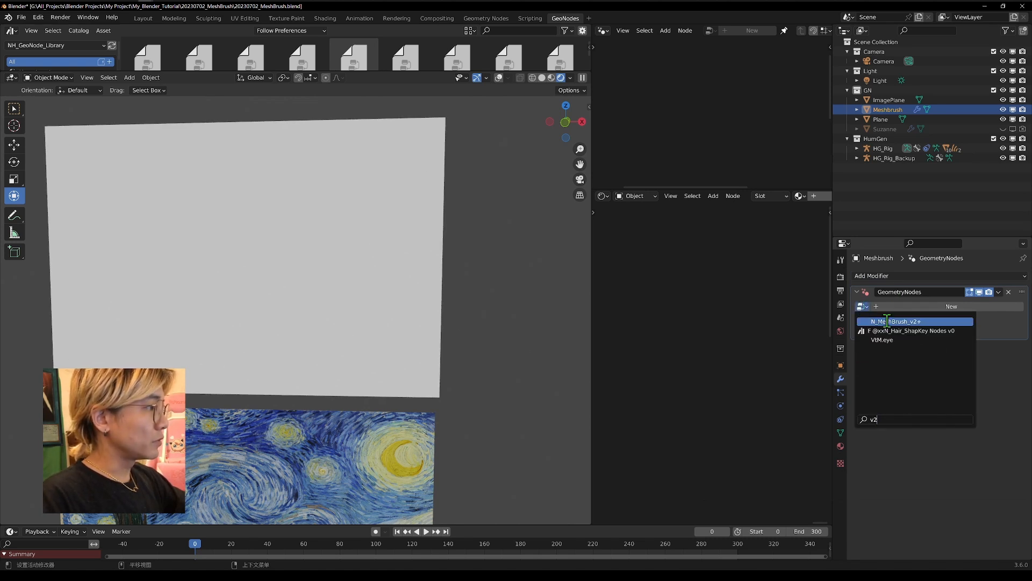
{"action": "left_click", "coordinate": [887, 321]}
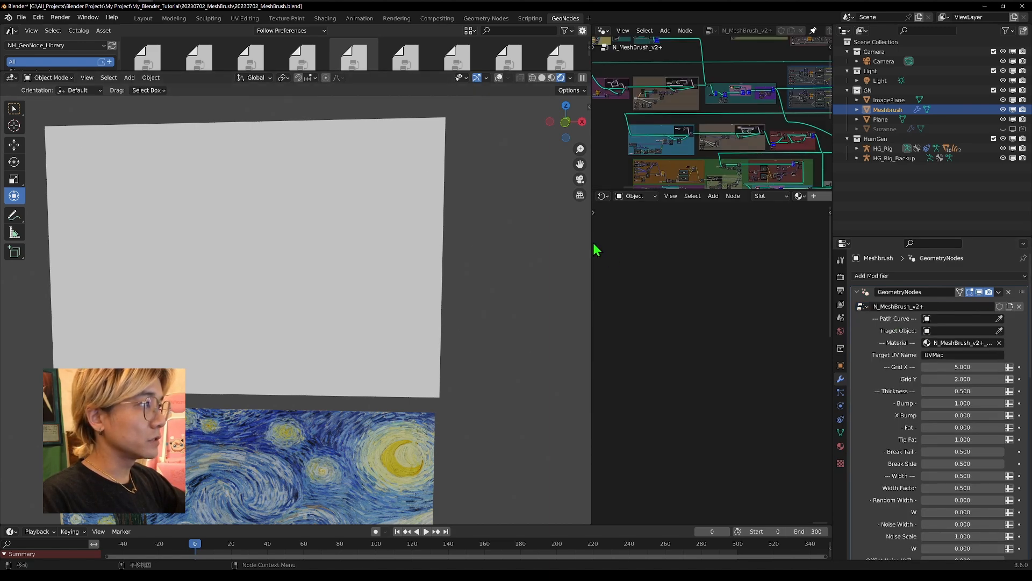
Widen the node editors and assign the existing N_MeshBrush_v2+_Material to the Meshbrush object.
{"action": "left_click_drag", "start_coordinate": [591, 240], "coordinate": [535, 240]}
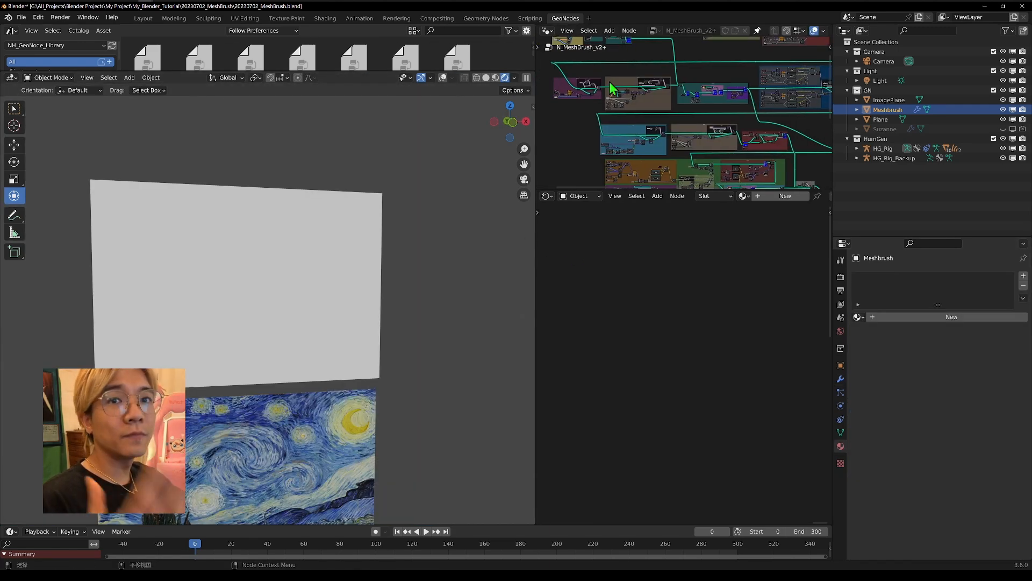
{"action": "left_click", "coordinate": [887, 316]}
{"action": "left_click", "coordinate": [858, 316]}
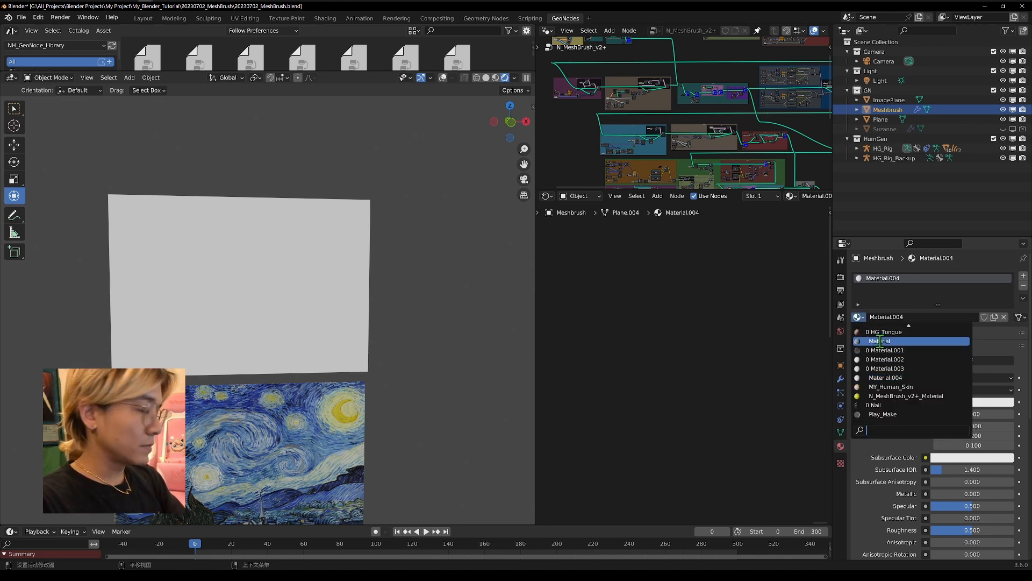
{"action": "type", "text": "v2"}
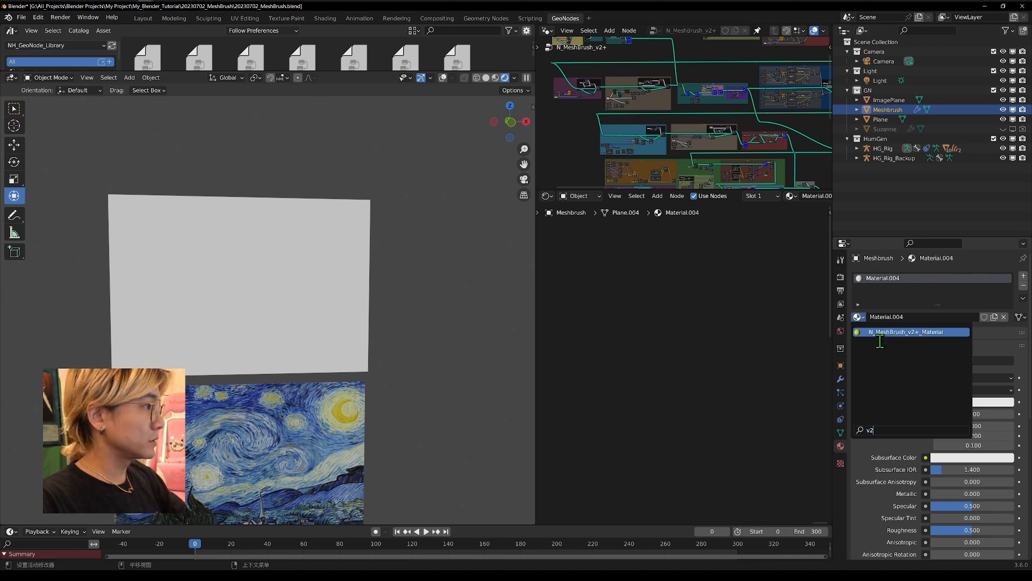
{"action": "key", "text": "Return"}
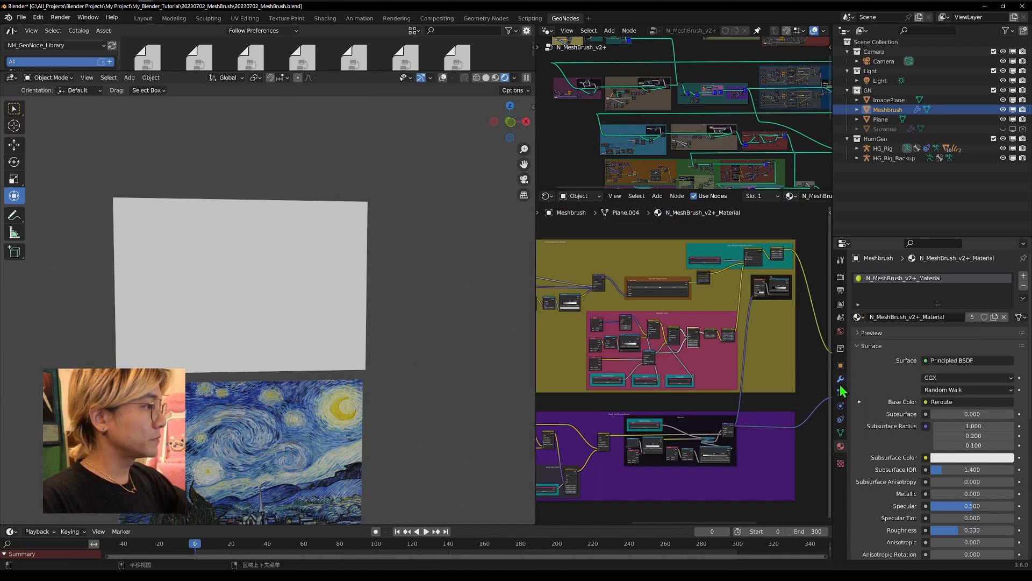
Pin the Meshbrush object's modifier settings and enlarge the properties editor to review the full parameter list.
{"action": "left_click", "coordinate": [841, 379]}
{"action": "left_click", "coordinate": [1023, 258]}
{"action": "left_click_drag", "start_coordinate": [962, 237], "coordinate": [957, 140]}
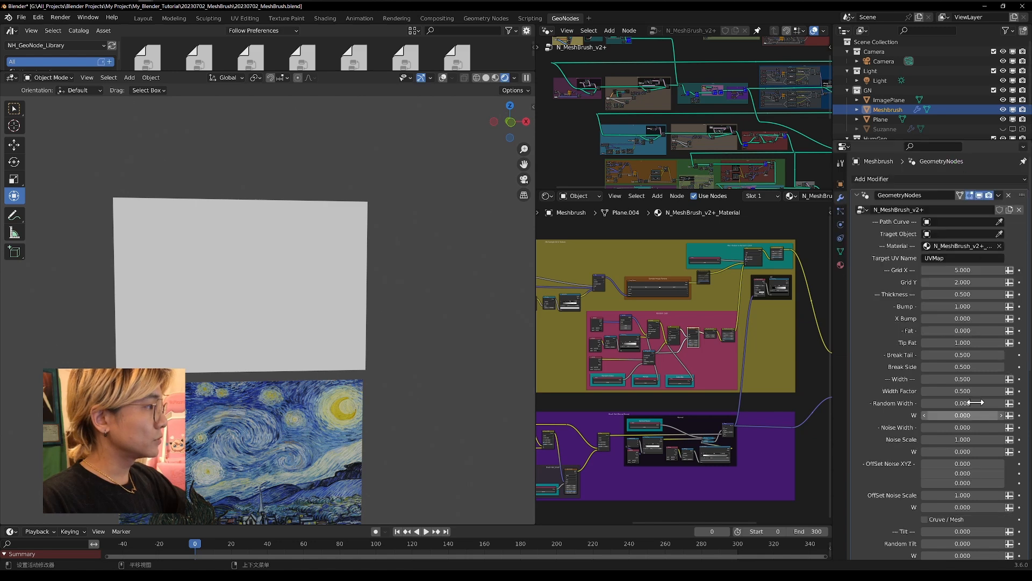
{"action": "scroll", "coordinate": [979, 419], "scroll_direction": "down", "scroll_amount": 15}
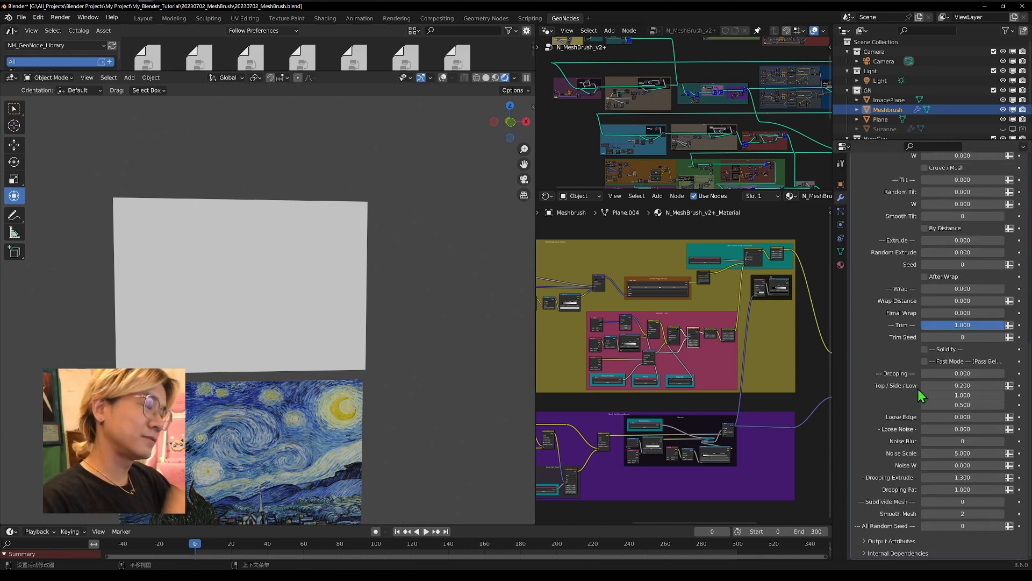
{"action": "scroll", "coordinate": [920, 379], "scroll_direction": "up", "scroll_amount": 15}
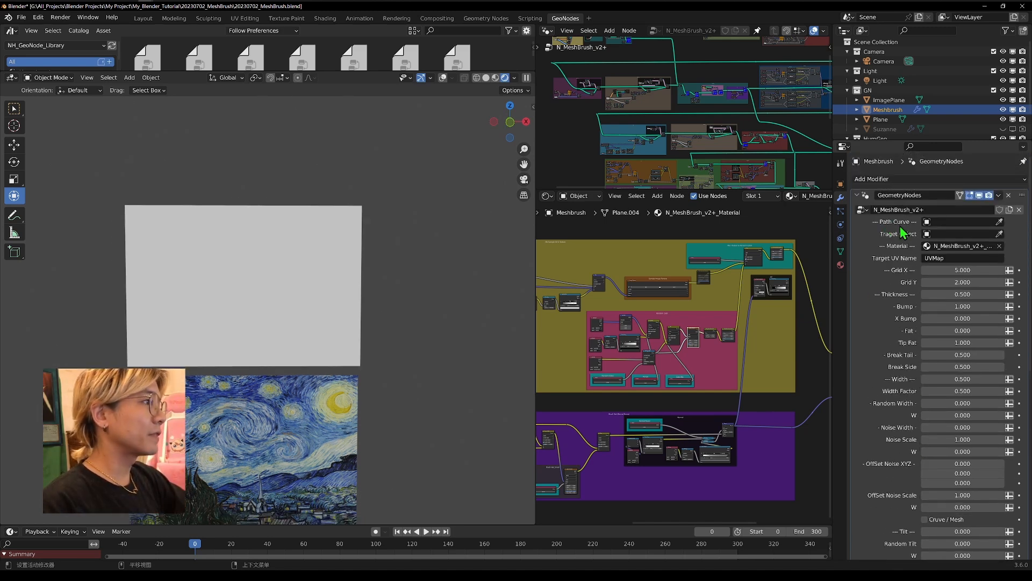
Add a Bezier curve to the scene.
{"action": "key", "text": "shift+a"}
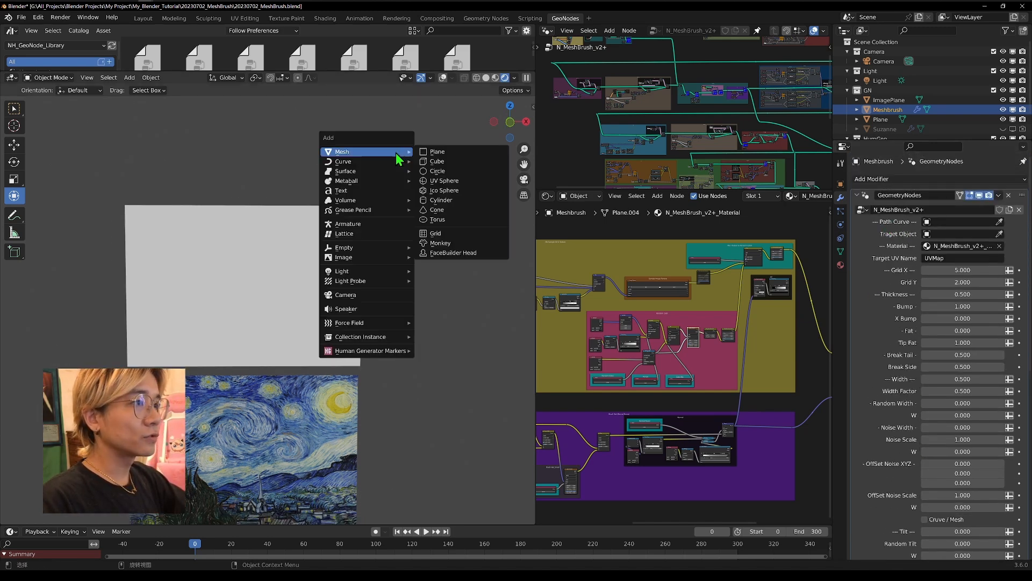
{"action": "mouse_move", "coordinate": [379, 163]}
{"action": "left_click", "coordinate": [440, 163]}
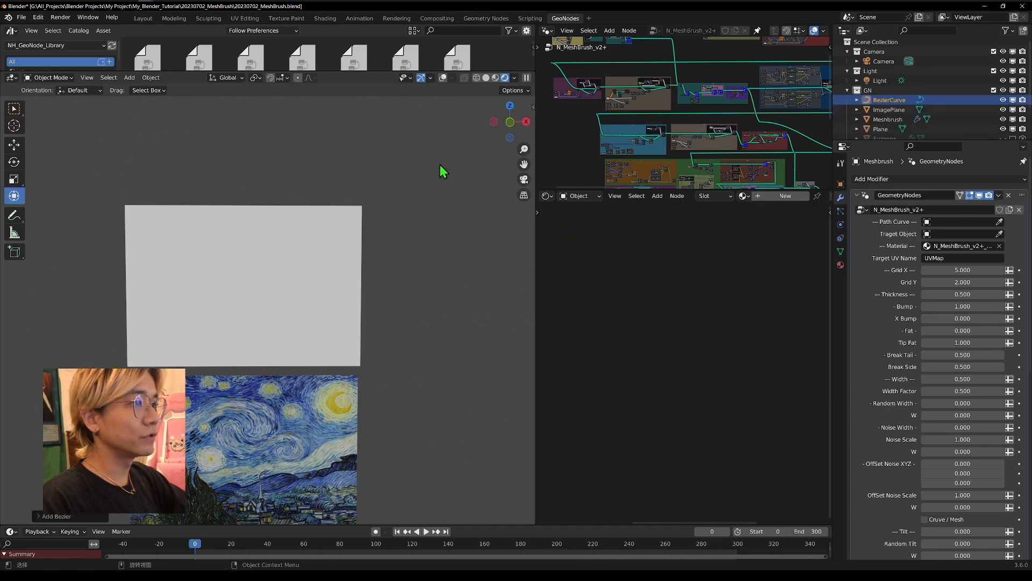
Rename the Bezier curve as PathCurve and assign it as the modifier's Path Curve.
{"action": "double_click", "coordinate": [883, 103]}
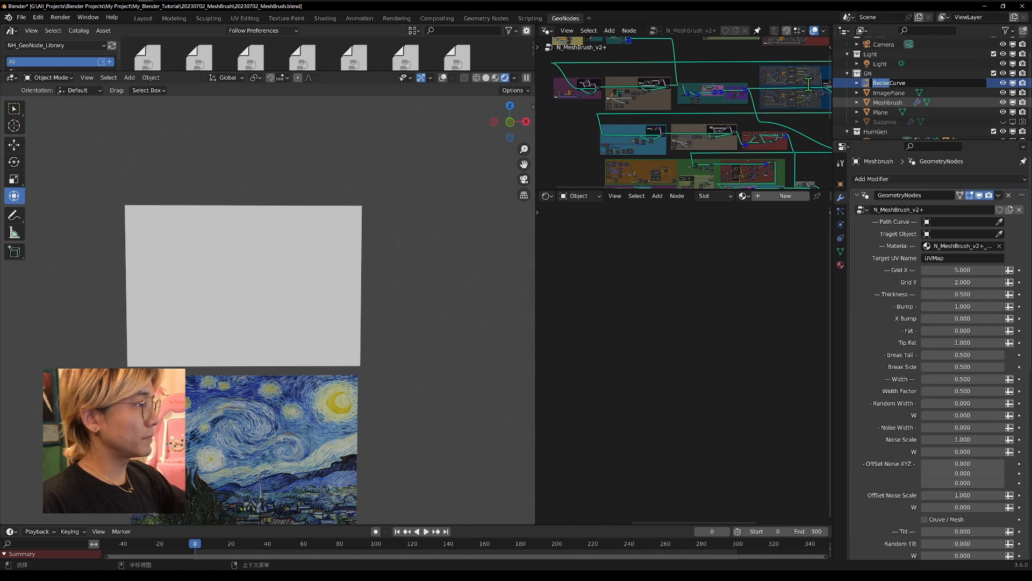
{"action": "type", "text": "Path"}
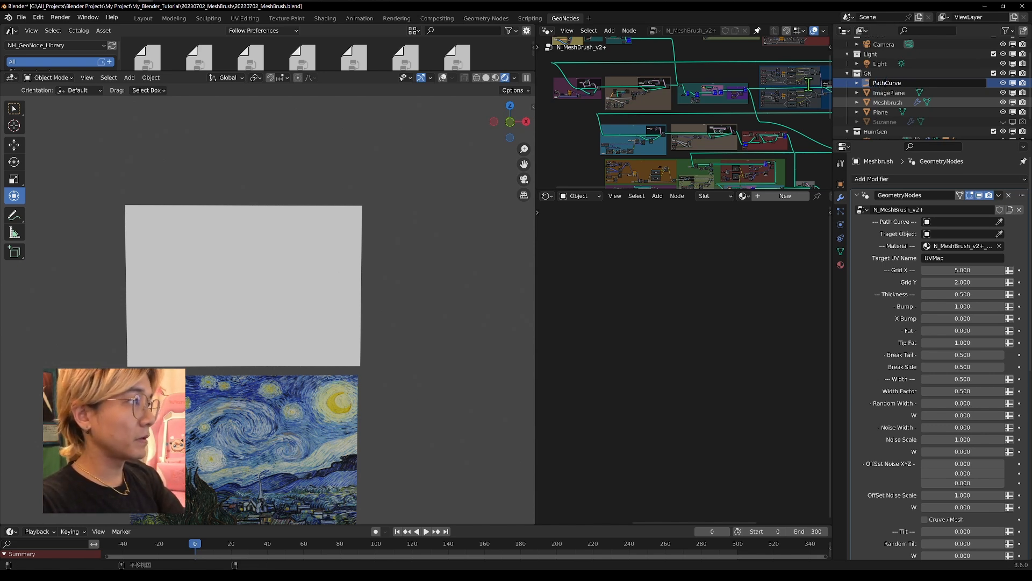
{"action": "key", "text": "Return"}
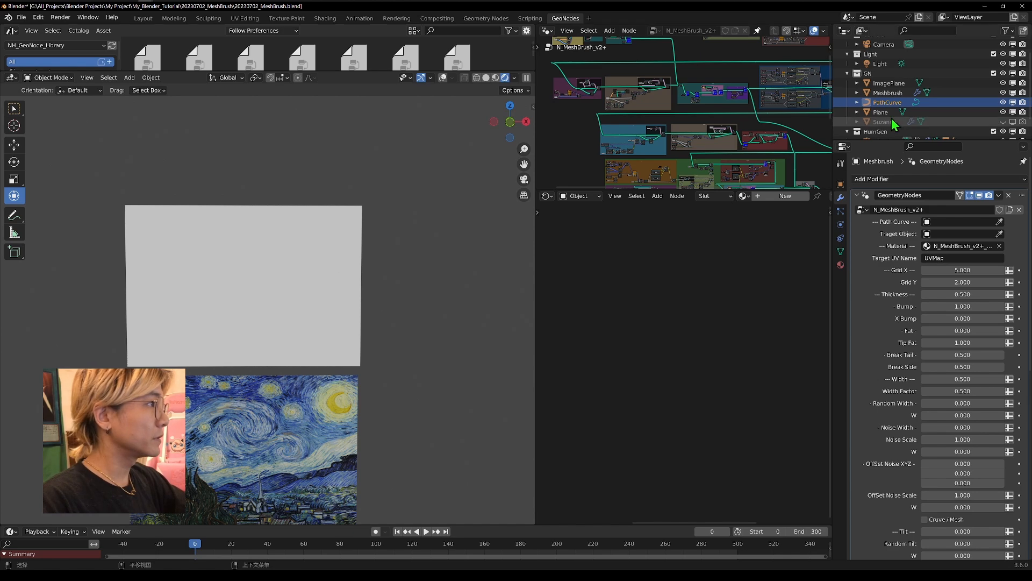
{"action": "left_click_drag", "start_coordinate": [894, 101], "coordinate": [951, 220]}
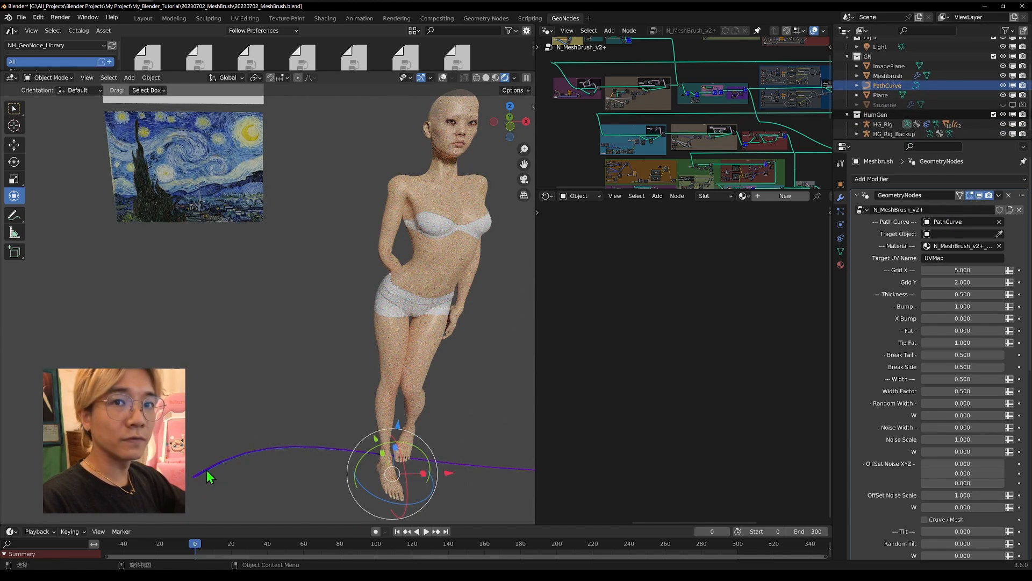
Enter Edit Mode on PathCurve and show the viewport overlays in front of the white plane.
{"action": "scroll", "coordinate": [240, 470], "scroll_direction": "down", "scroll_amount": 3}
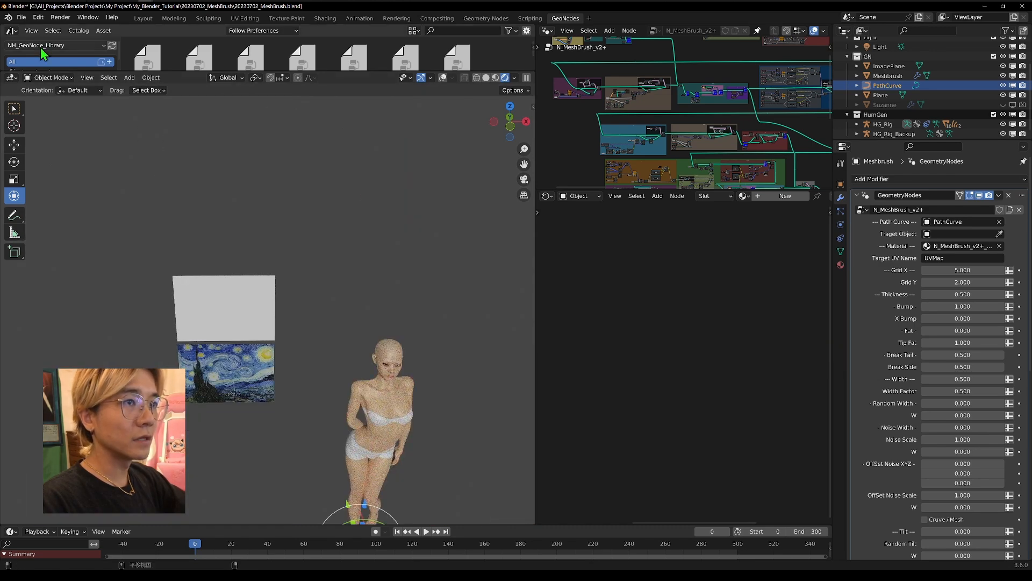
{"action": "left_click", "coordinate": [49, 77]}
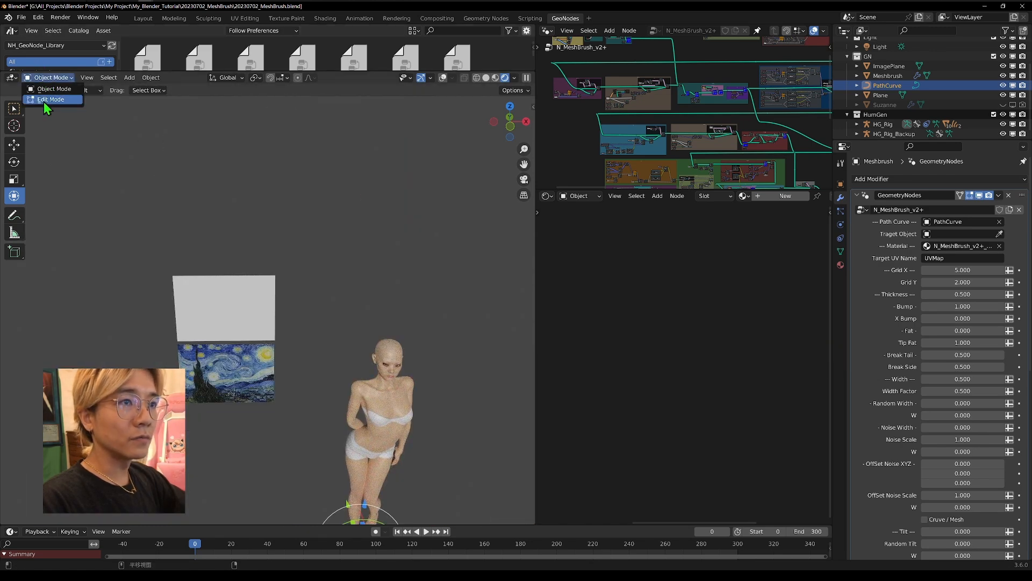
{"action": "left_click", "coordinate": [43, 99]}
{"action": "key", "text": "KP_Decimal"}
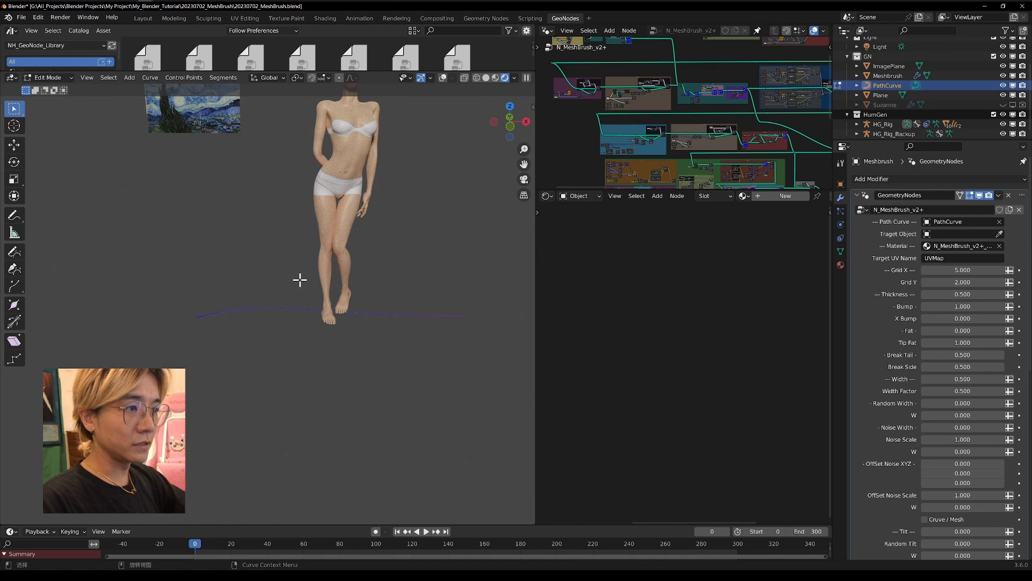
{"action": "mouse_move", "coordinate": [300, 279]}
{"action": "middle_mouse_down"}
{"action": "mouse_move", "coordinate": [335, 394]}
{"action": "mouse_move", "coordinate": [350, 406]}
{"action": "mouse_move", "coordinate": [376, 328]}
{"action": "middle_mouse_up"}
{"action": "scroll", "coordinate": [350, 405], "scroll_direction": "up", "scroll_amount": 8}
{"action": "scroll", "coordinate": [359, 402], "scroll_direction": "down", "scroll_amount": 9}
{"action": "scroll", "coordinate": [376, 327], "scroll_direction": "up", "scroll_amount": 2}
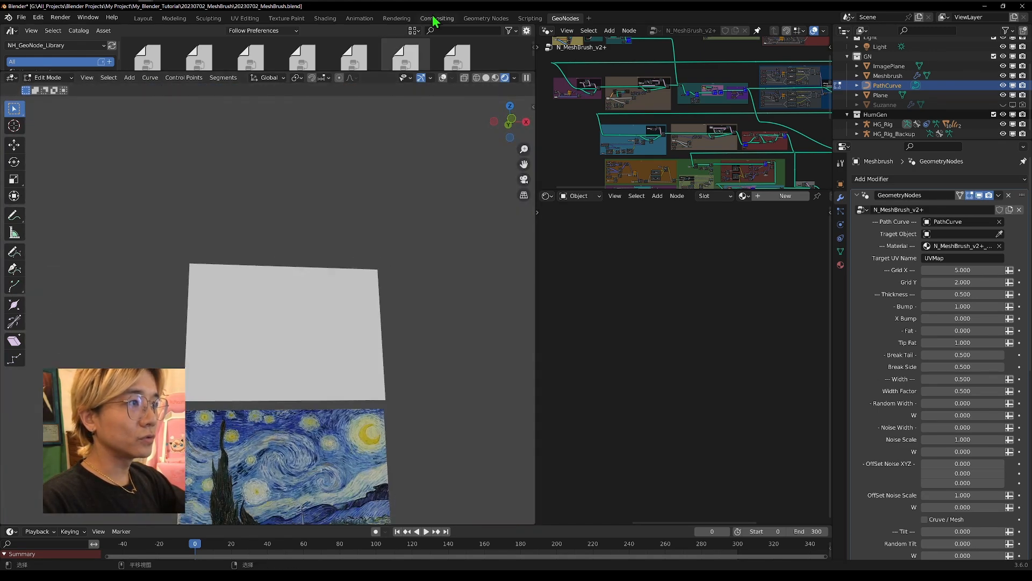
{"action": "left_click", "coordinate": [443, 78]}
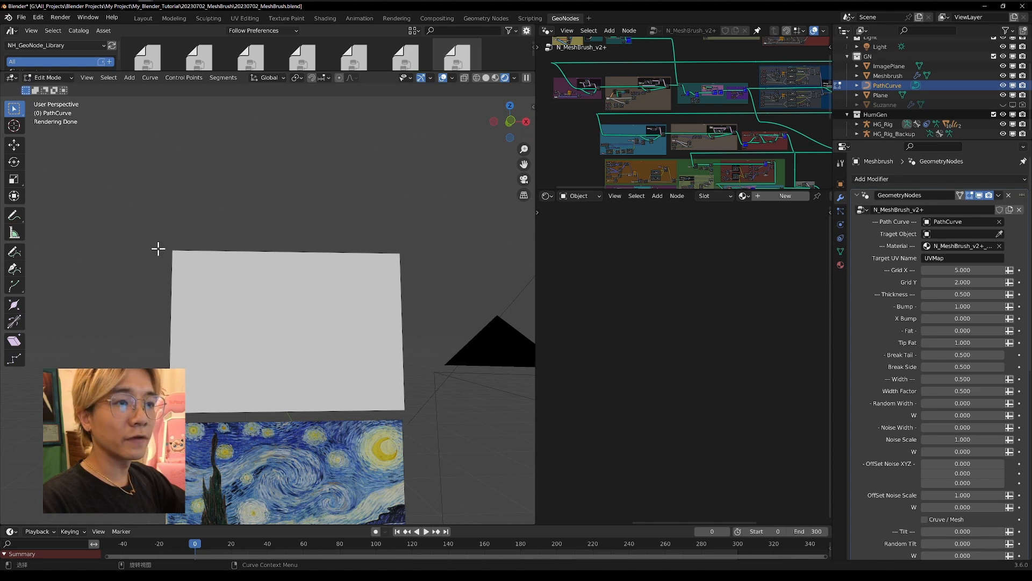
Write "Mesh Brush" freehand across the white plane with the curve Draw tool, using Poly curves projected onto the surface.
{"action": "left_click", "coordinate": [14, 252]}
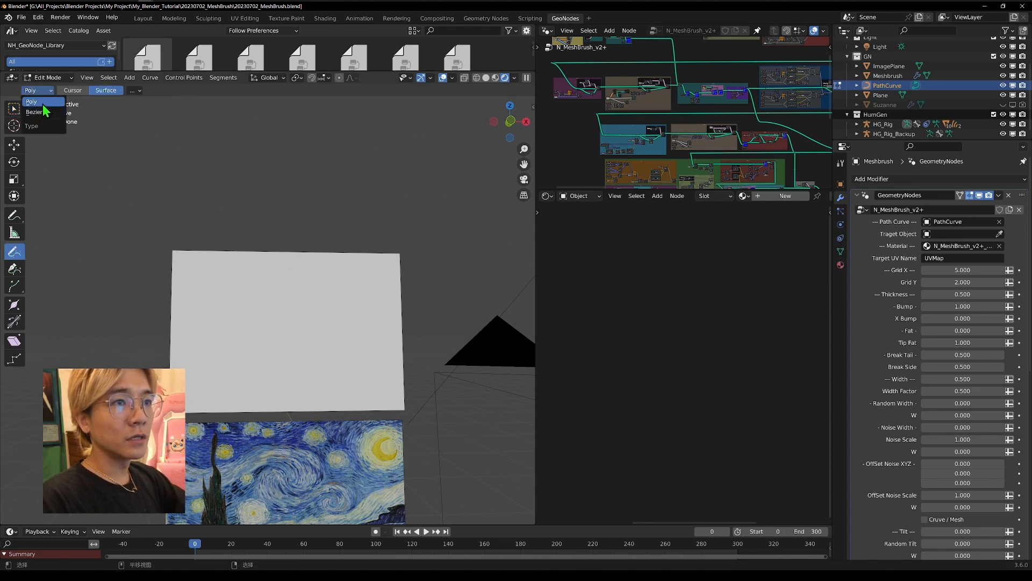
{"action": "left_click", "coordinate": [42, 105]}
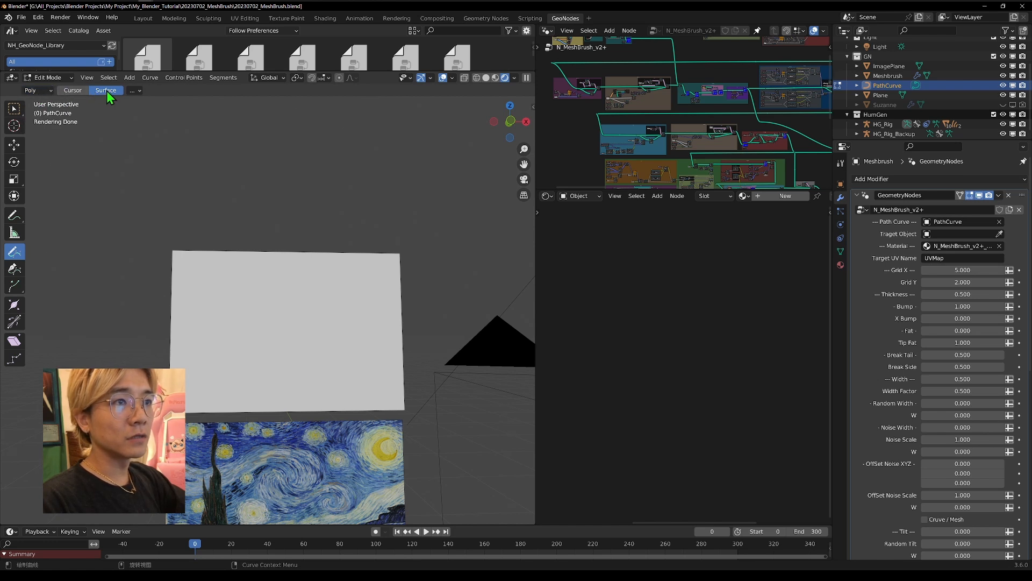
{"action": "scroll", "coordinate": [296, 305], "scroll_direction": "up", "scroll_amount": 3}
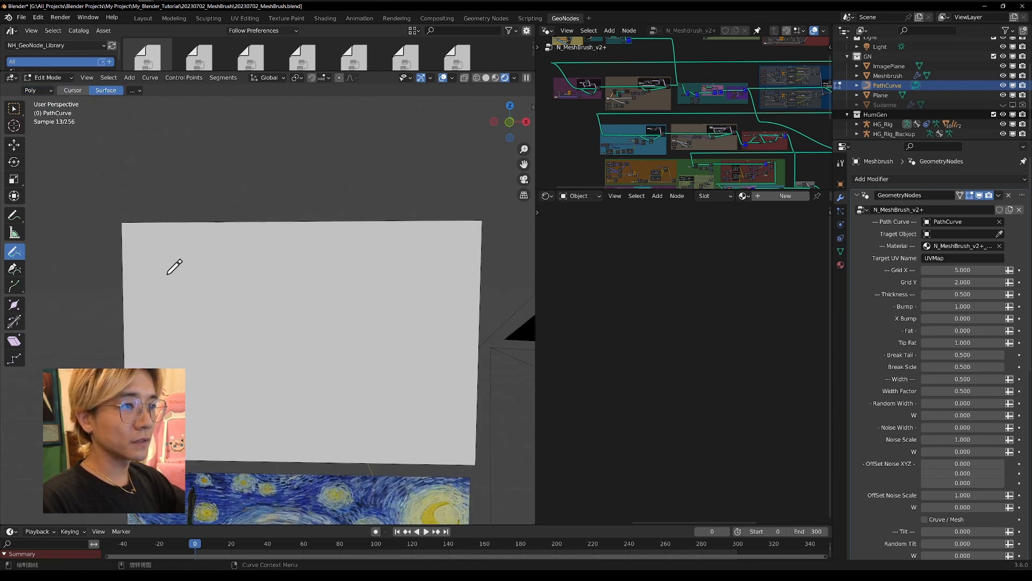
{"action": "left_click_drag", "start_coordinate": [184, 294], "coordinate": [187, 295]}
{"action": "mouse_move", "coordinate": [215, 272]}
{"action": "left_mouse_down"}
{"action": "mouse_move", "coordinate": [240, 267]}
{"action": "mouse_move", "coordinate": [242, 301]}
{"action": "mouse_move", "coordinate": [285, 309]}
{"action": "left_mouse_up"}
{"action": "scroll", "coordinate": [290, 304], "scroll_direction": "up", "scroll_amount": 1}
{"action": "middle_click_drag", "start_coordinate": [286, 296], "coordinate": [315, 258], "text": "shift"}
{"action": "mouse_move", "coordinate": [169, 325]}
{"action": "left_mouse_down"}
{"action": "mouse_move", "coordinate": [219, 363]}
{"action": "mouse_move", "coordinate": [179, 402]}
{"action": "mouse_move", "coordinate": [177, 383]}
{"action": "mouse_move", "coordinate": [262, 353]}
{"action": "mouse_move", "coordinate": [316, 397]}
{"action": "mouse_move", "coordinate": [318, 418]}
{"action": "left_mouse_up"}
{"action": "left_click_drag", "start_coordinate": [364, 389], "coordinate": [326, 397]}
{"action": "mouse_move", "coordinate": [404, 309]}
{"action": "left_mouse_down"}
{"action": "mouse_move", "coordinate": [411, 351]}
{"action": "mouse_move", "coordinate": [400, 399]}
{"action": "left_mouse_up"}
{"action": "left_click", "coordinate": [52, 79]}
{"action": "left_click", "coordinate": [52, 90]}
{"action": "mouse_move", "coordinate": [250, 341]}
{"action": "middle_mouse_down"}
{"action": "mouse_move", "coordinate": [386, 339]}
{"action": "mouse_move", "coordinate": [300, 323]}
{"action": "mouse_move", "coordinate": [212, 334]}
{"action": "mouse_move", "coordinate": [85, 161]}
{"action": "mouse_move", "coordinate": [187, 369]}
{"action": "mouse_move", "coordinate": [428, 179]}
{"action": "mouse_move", "coordinate": [401, 346]}
{"action": "mouse_move", "coordinate": [167, 353]}
{"action": "mouse_move", "coordinate": [220, 268]}
{"action": "middle_mouse_up"}
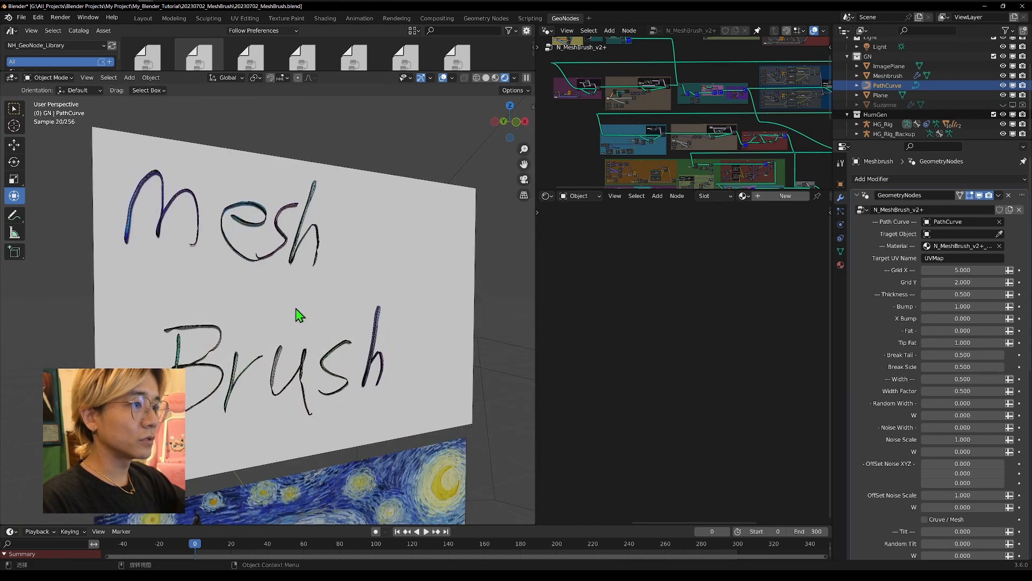
{"action": "middle_click_drag", "start_coordinate": [300, 315], "coordinate": [246, 299]}
Draw several more freehand PathCurve strokes in the empty space around the white plane and return to Object Mode.
{"action": "left_click", "coordinate": [47, 78]}
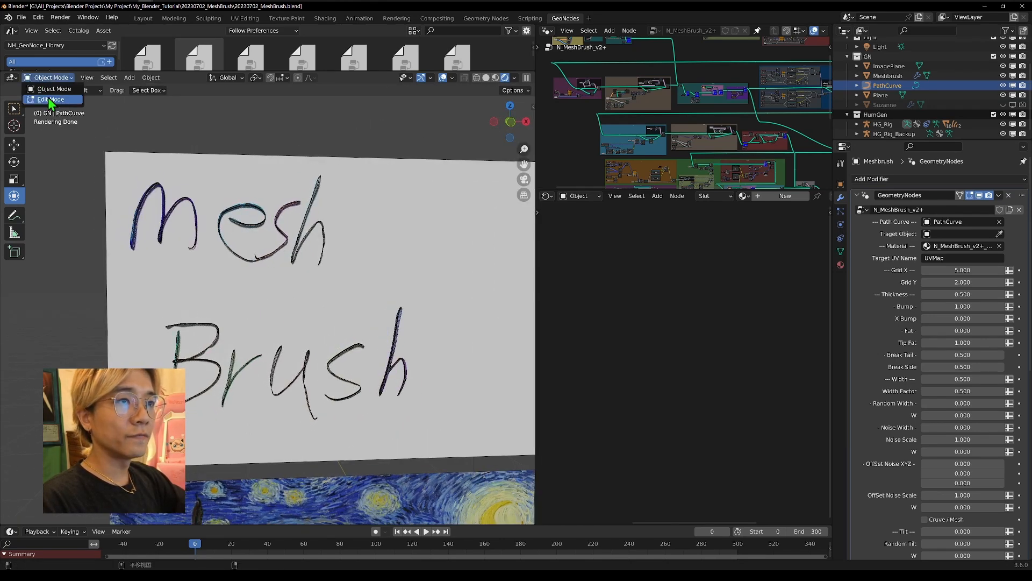
{"action": "left_click", "coordinate": [51, 101]}
{"action": "middle_click_drag", "start_coordinate": [242, 252], "coordinate": [269, 277]}
{"action": "scroll", "coordinate": [215, 242], "scroll_direction": "down", "scroll_amount": 1}
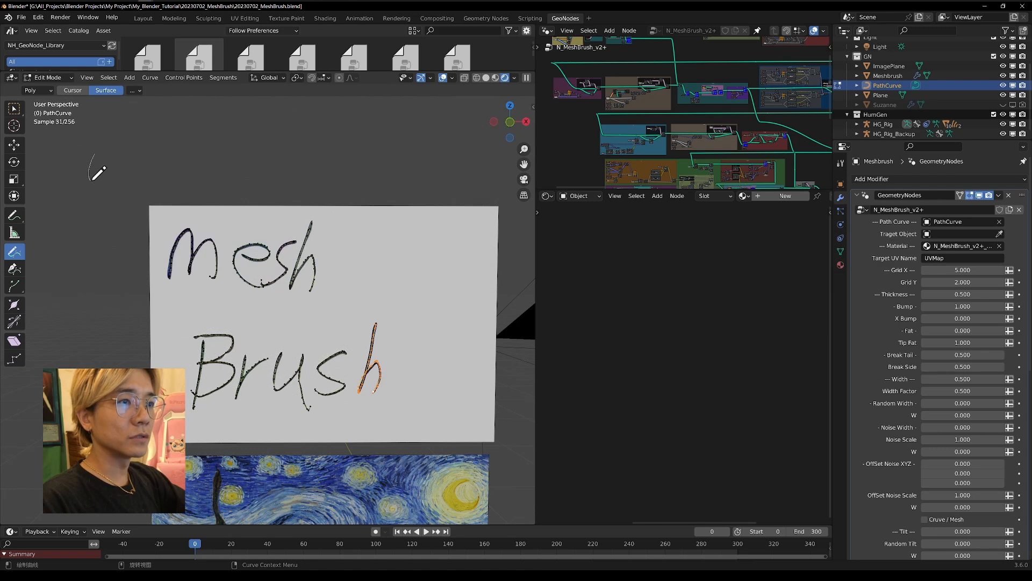
{"action": "left_click_drag", "start_coordinate": [204, 156], "coordinate": [205, 156]}
{"action": "left_click_drag", "start_coordinate": [96, 235], "coordinate": [69, 294]}
{"action": "middle_click_drag", "start_coordinate": [231, 168], "coordinate": [141, 222]}
{"action": "mouse_move", "coordinate": [213, 159]}
{"action": "left_mouse_down"}
{"action": "mouse_move", "coordinate": [182, 206]}
{"action": "mouse_move", "coordinate": [178, 265]}
{"action": "left_mouse_up"}
{"action": "mouse_move", "coordinate": [195, 275]}
{"action": "middle_mouse_down"}
{"action": "mouse_move", "coordinate": [282, 254]}
{"action": "mouse_move", "coordinate": [200, 228]}
{"action": "mouse_move", "coordinate": [276, 249]}
{"action": "middle_mouse_up"}
{"action": "left_click", "coordinate": [54, 82]}
{"action": "left_click", "coordinate": [54, 90]}
Set the white plane as the target object of the MeshBrush modifier.
{"action": "scroll", "coordinate": [226, 226], "scroll_direction": "up", "scroll_amount": 2}
{"action": "scroll", "coordinate": [280, 247], "scroll_direction": "down", "scroll_amount": 2}
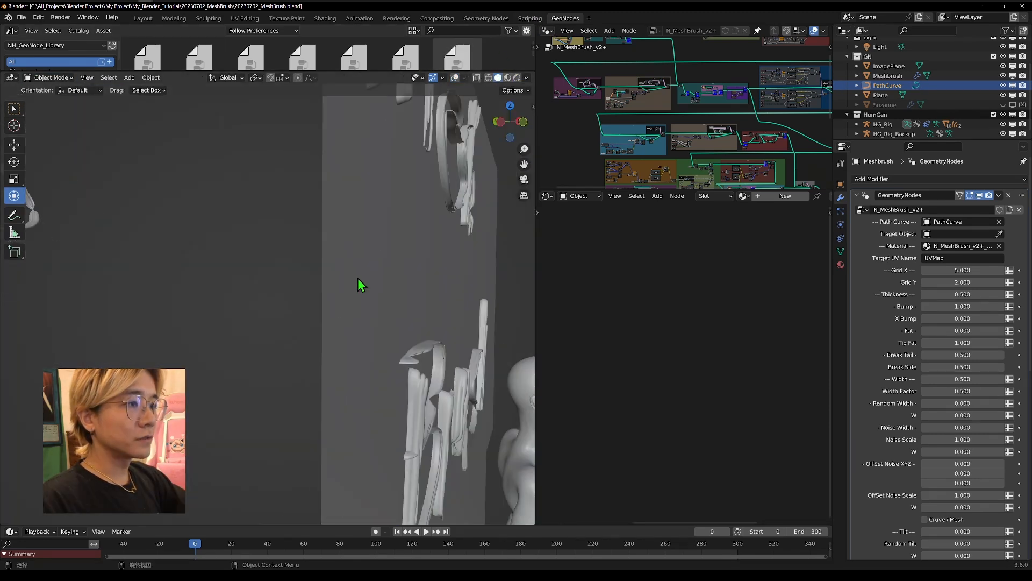
{"action": "middle_click_drag", "start_coordinate": [411, 255], "coordinate": [334, 254]}
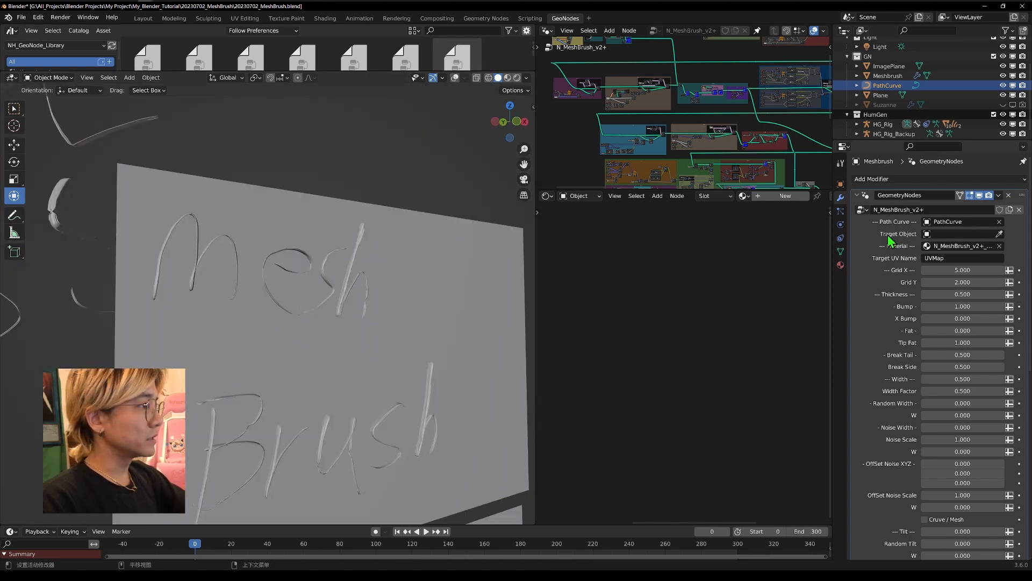
{"action": "middle_click_drag", "start_coordinate": [314, 305], "coordinate": [293, 302]}
{"action": "scroll", "coordinate": [301, 299], "scroll_direction": "down", "scroll_amount": 2}
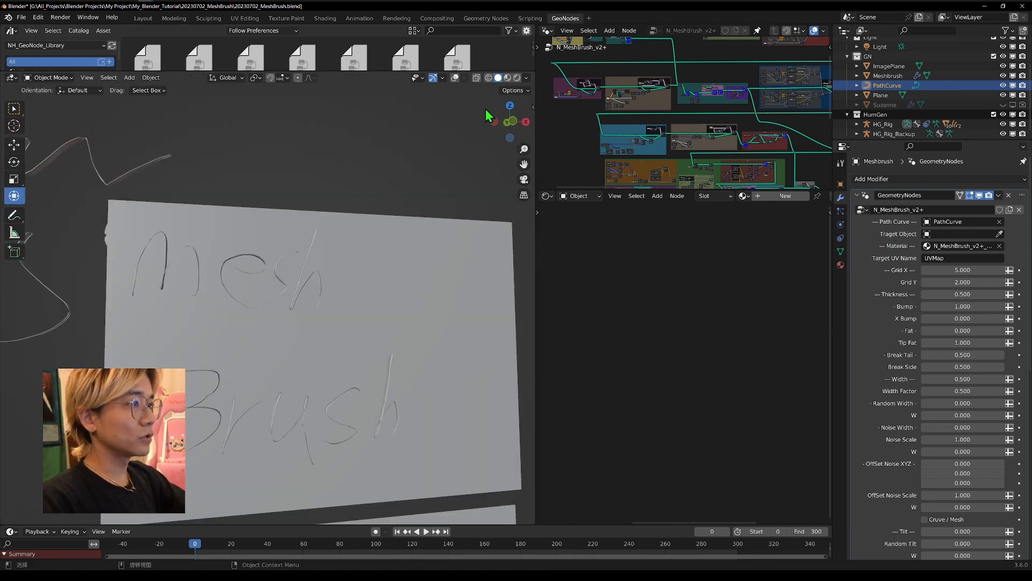
{"action": "left_click", "coordinate": [999, 234]}
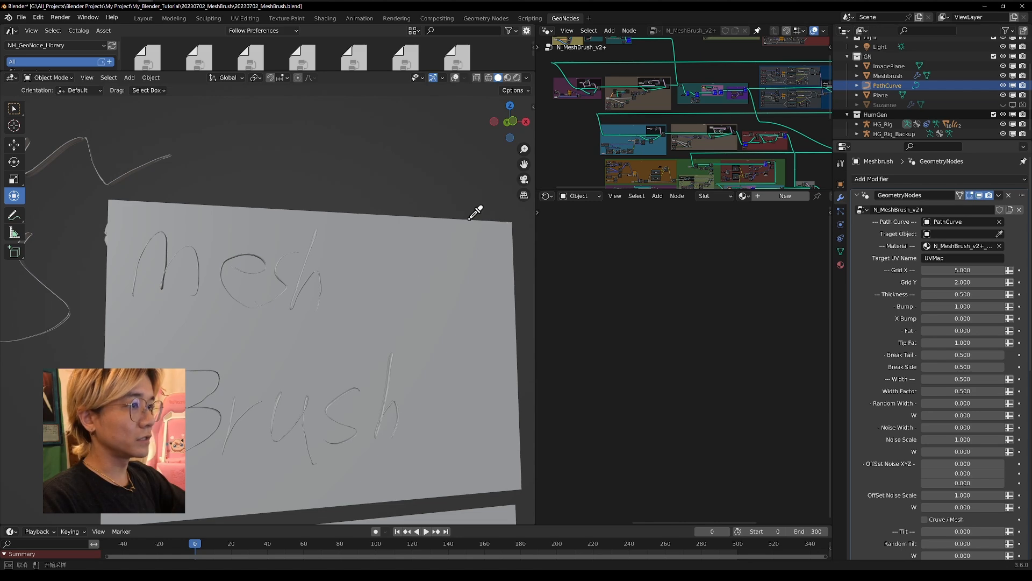
{"action": "left_click", "coordinate": [402, 253]}
{"action": "mouse_move", "coordinate": [402, 254]}
{"action": "middle_mouse_down"}
{"action": "mouse_move", "coordinate": [370, 273]}
{"action": "mouse_move", "coordinate": [357, 236]}
{"action": "mouse_move", "coordinate": [370, 213]}
{"action": "middle_mouse_up"}
{"action": "mouse_move", "coordinate": [130, 250]}
{"action": "middle_mouse_down"}
{"action": "mouse_move", "coordinate": [352, 219]}
{"action": "mouse_move", "coordinate": [292, 253]}
{"action": "mouse_move", "coordinate": [286, 282]}
{"action": "middle_mouse_up"}
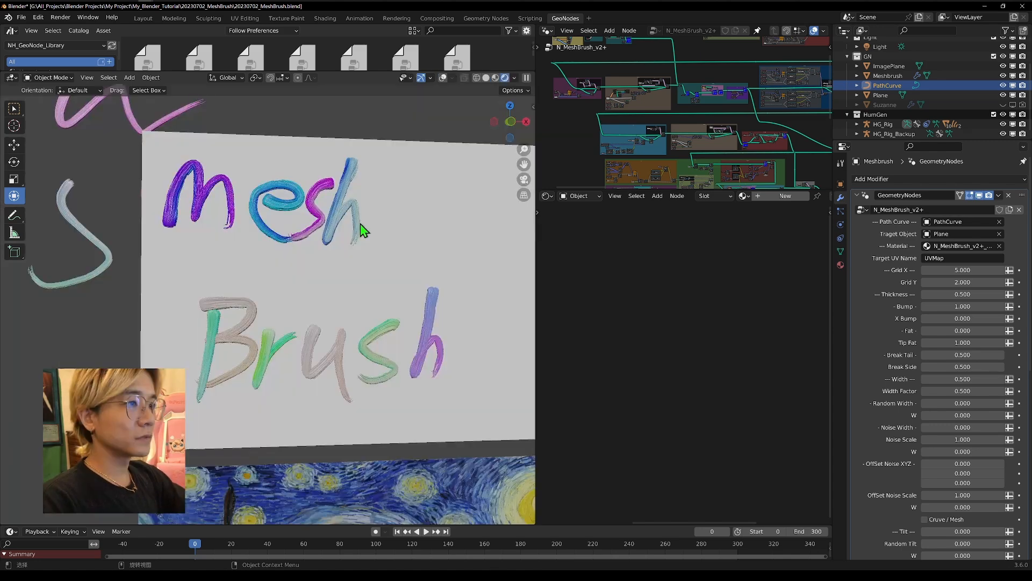
Raise Grid X to 13.950 and Grid Y to 7.690, and hide the viewport overlays to inspect the strokes.
{"action": "mouse_move", "coordinate": [358, 225]}
{"action": "middle_mouse_down"}
{"action": "mouse_move", "coordinate": [317, 240]}
{"action": "mouse_move", "coordinate": [329, 128]}
{"action": "middle_mouse_up"}
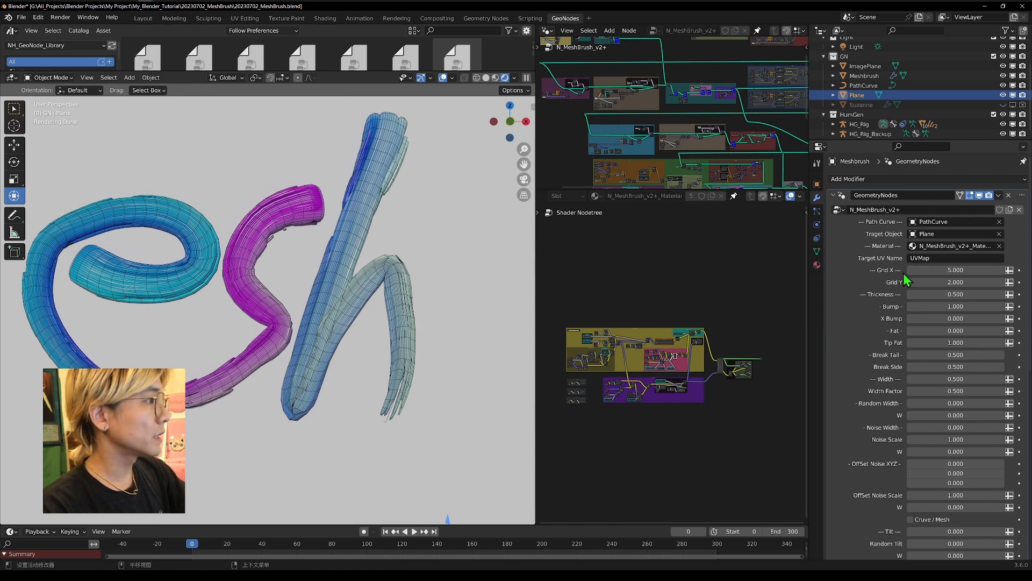
{"action": "middle_click_drag", "start_coordinate": [458, 212], "coordinate": [407, 302], "text": "shift"}
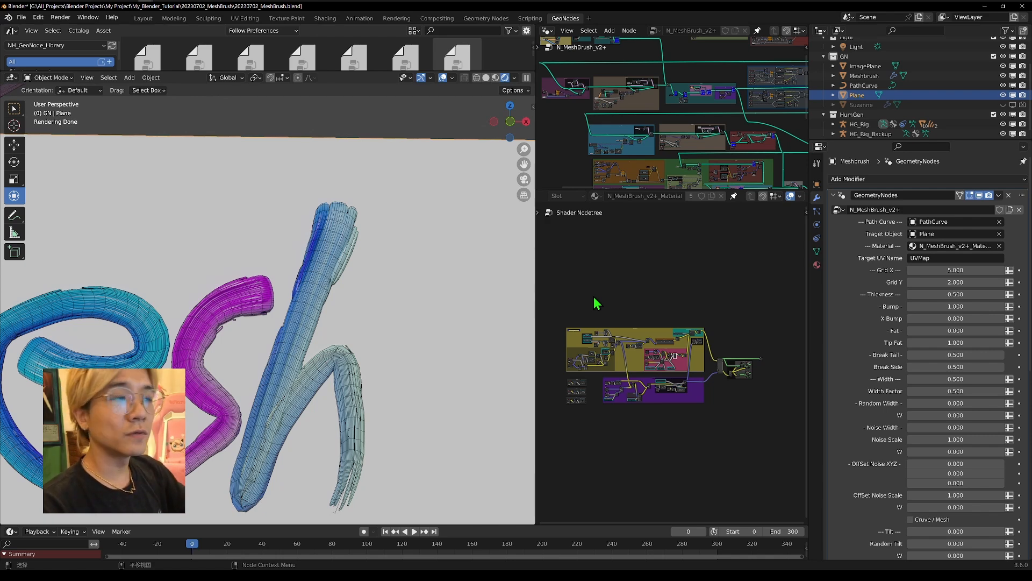
{"action": "left_click_drag", "start_coordinate": [946, 270], "coordinate": [1000, 270]}
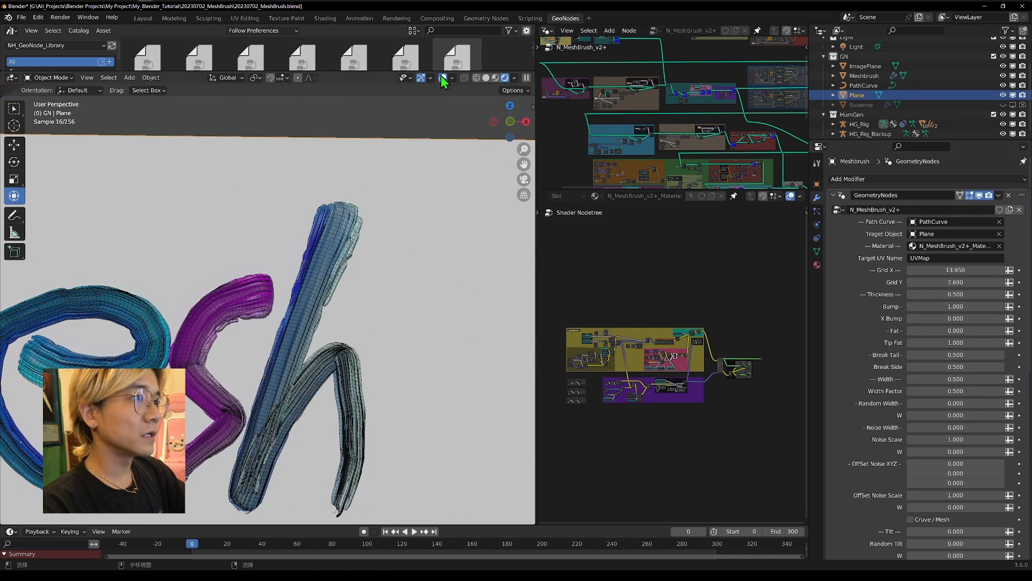
{"action": "left_click", "coordinate": [441, 77]}
{"action": "middle_click_drag", "start_coordinate": [384, 188], "coordinate": [465, 136], "text": "shift"}
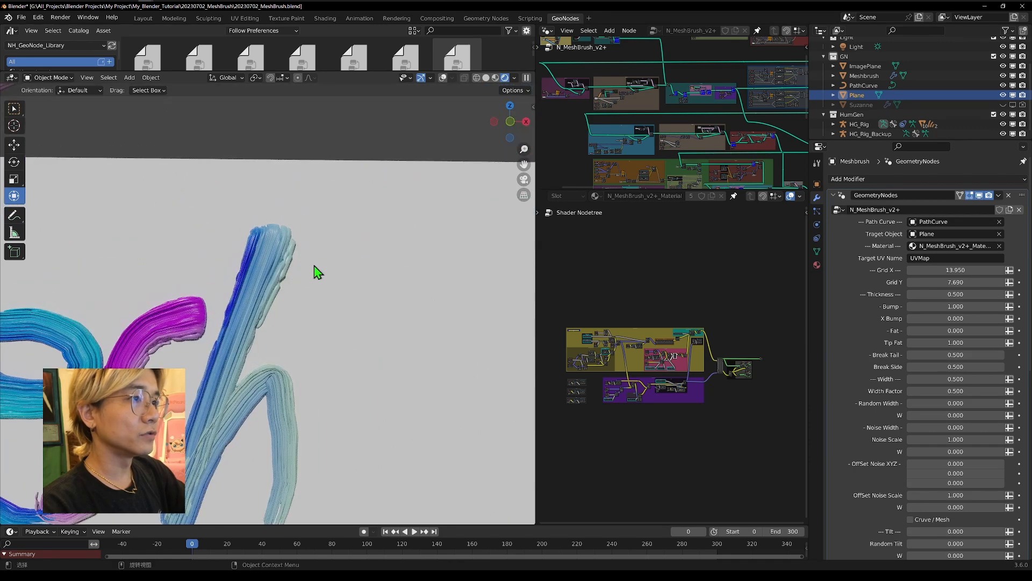
Show the viewport overlays again and set Grid Y to 2.
{"action": "left_click", "coordinate": [442, 77]}
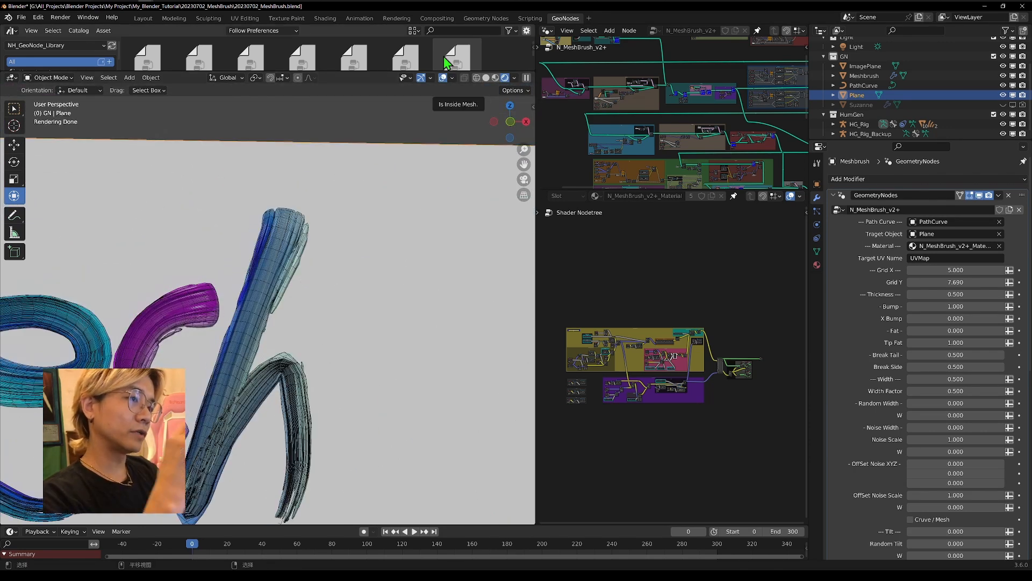
{"action": "double_click", "coordinate": [932, 283]}
{"action": "type", "text": "2"}
{"action": "key", "text": "Return"}
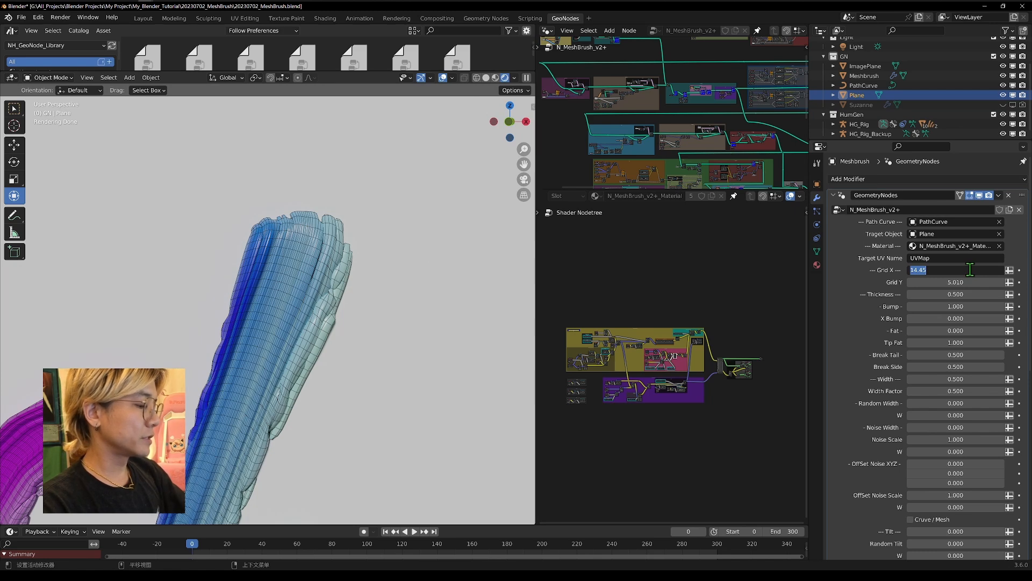
Set the MeshBrush modifier's Grid X to 5 and Grid Y to 2.
{"action": "left_click", "coordinate": [970, 268]}
{"action": "type", "text": "5"}
{"action": "key", "text": "Return"}
{"action": "double_click", "coordinate": [973, 283]}
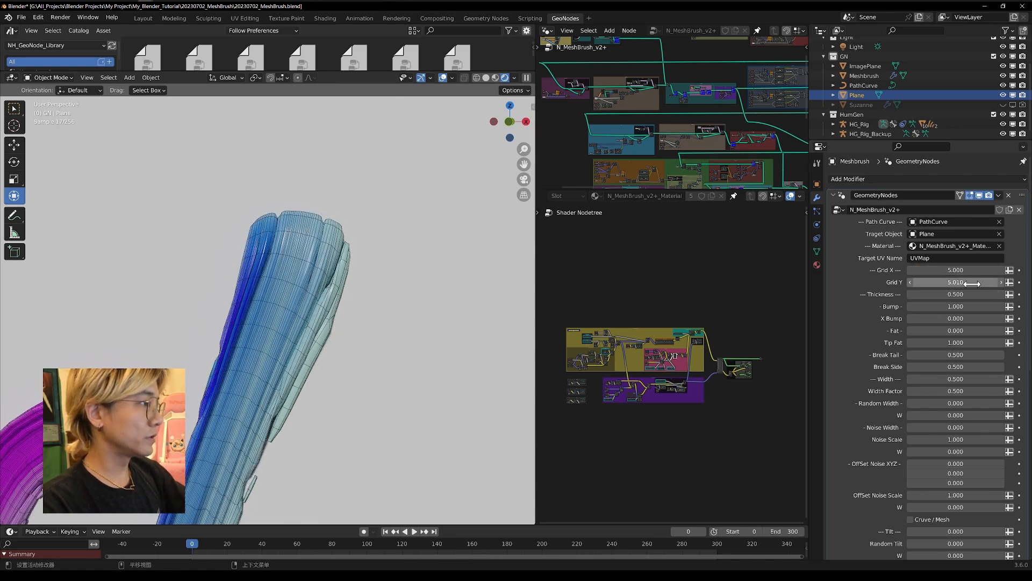
{"action": "type", "text": "2"}
{"action": "key", "text": "Return"}
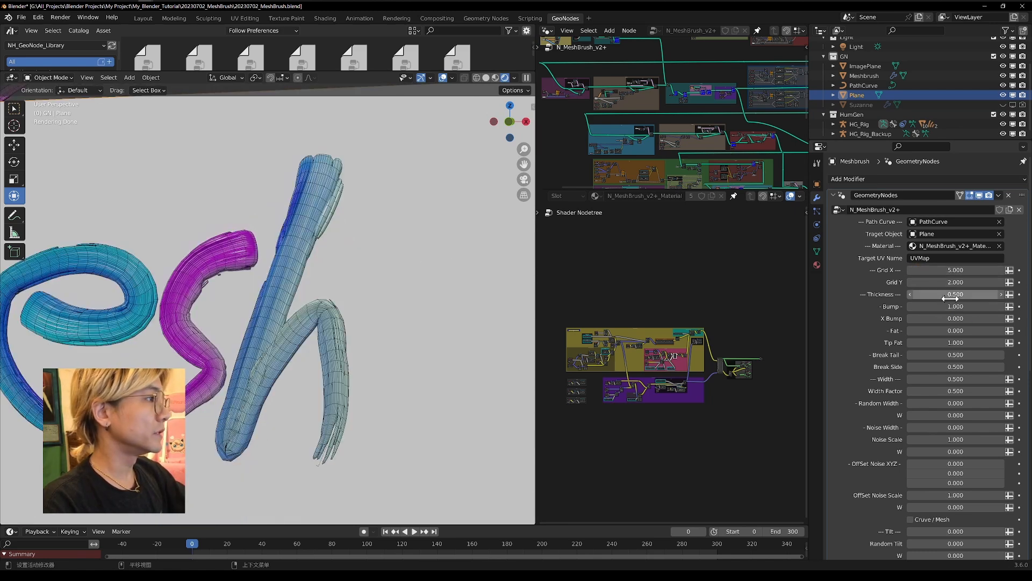
Set Thickness to 0 and inspect the "mesh" lettering strokes from an oblique angle.
{"action": "mouse_move", "coordinate": [950, 295]}
{"action": "left_mouse_down"}
{"action": "mouse_move", "coordinate": [984, 295]}
{"action": "mouse_move", "coordinate": [892, 296]}
{"action": "left_mouse_up"}
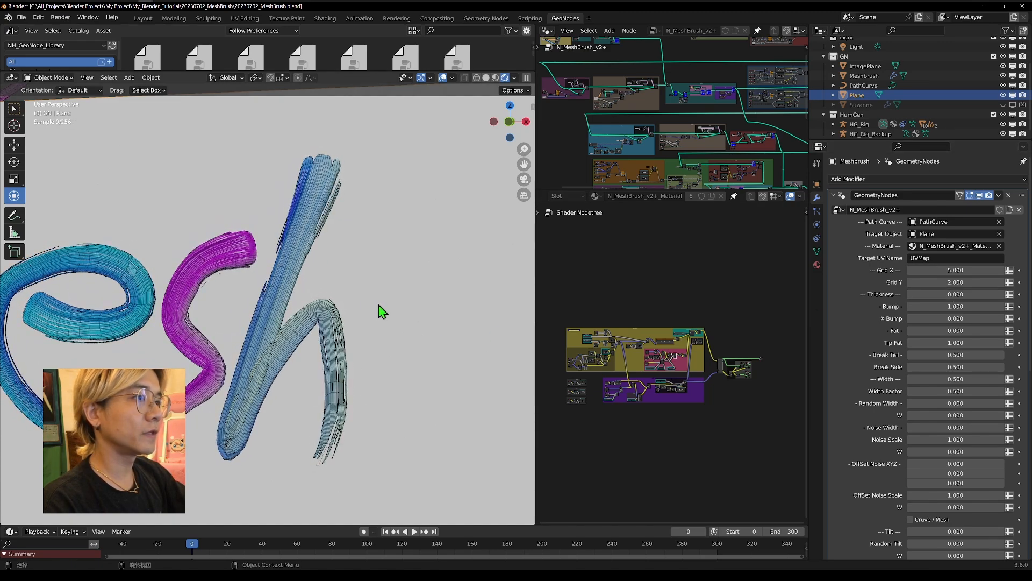
{"action": "middle_click_drag", "start_coordinate": [421, 315], "coordinate": [506, 321]}
{"action": "mouse_move", "coordinate": [348, 262]}
{"action": "middle_mouse_down", "text": "shift"}
{"action": "mouse_move", "coordinate": [361, 273]}
{"action": "mouse_move", "coordinate": [360, 308]}
{"action": "middle_mouse_up", "text": "shift"}
{"action": "mouse_move", "coordinate": [952, 294]}
{"action": "left_mouse_down"}
{"action": "mouse_move", "coordinate": [980, 294]}
{"action": "mouse_move", "coordinate": [949, 294]}
{"action": "left_mouse_up"}
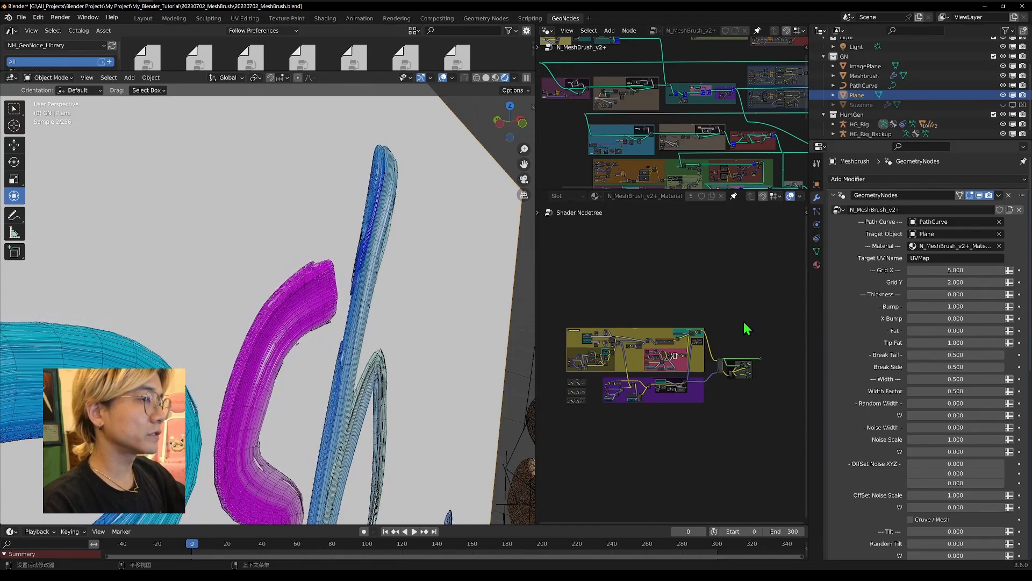
Raise Bump to 2.830 and inspect the stroke relief up close in Solid shading.
{"action": "left_click_drag", "start_coordinate": [955, 307], "coordinate": [989, 306]}
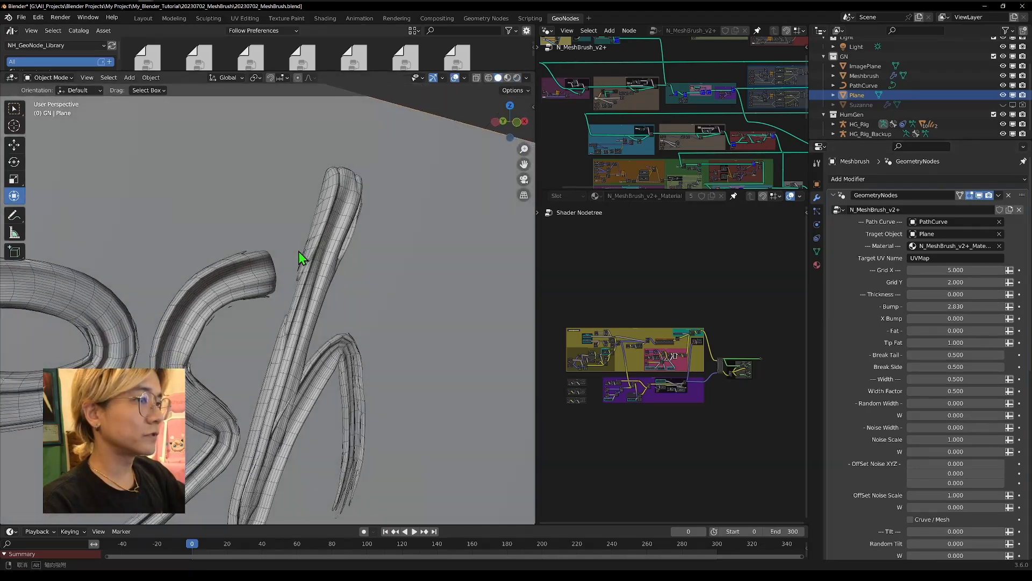
{"action": "mouse_move", "coordinate": [298, 250]}
{"action": "middle_mouse_down"}
{"action": "mouse_move", "coordinate": [263, 235]}
{"action": "mouse_move", "coordinate": [352, 250]}
{"action": "mouse_move", "coordinate": [367, 218]}
{"action": "mouse_move", "coordinate": [363, 250]}
{"action": "middle_mouse_up"}
{"action": "scroll", "coordinate": [324, 235], "scroll_direction": "up", "scroll_amount": 5}
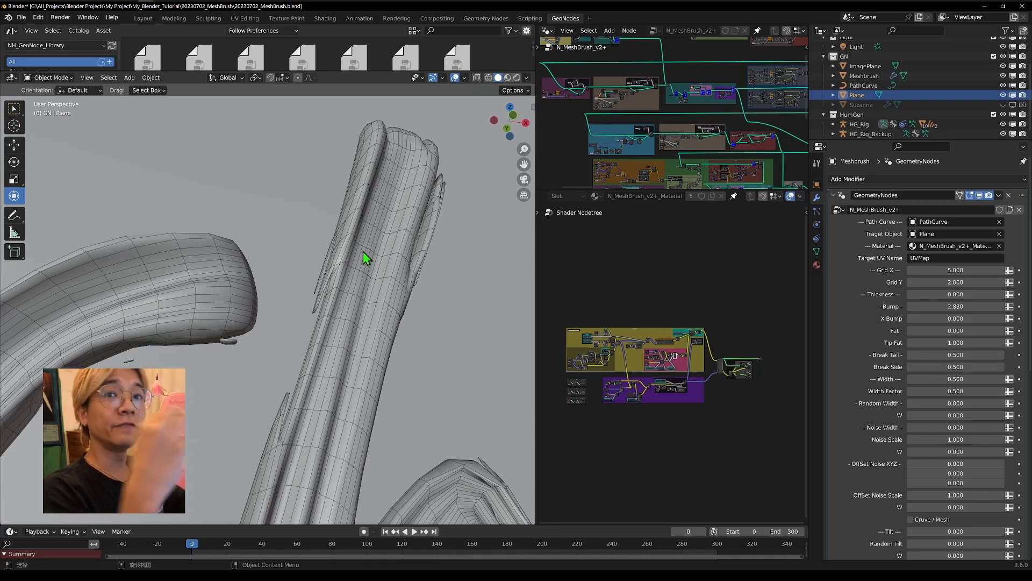
{"action": "middle_click_drag", "start_coordinate": [364, 258], "coordinate": [378, 253]}
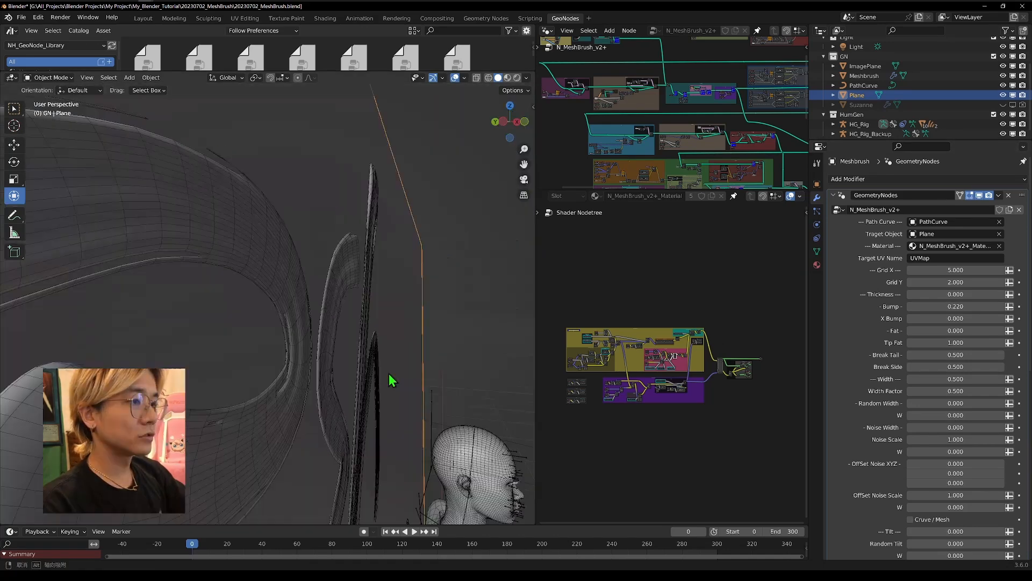
Try Bump at 0.220 and at 3.010, comparing the stroke relief from several angles.
{"action": "middle_click_drag", "start_coordinate": [391, 380], "coordinate": [387, 312]}
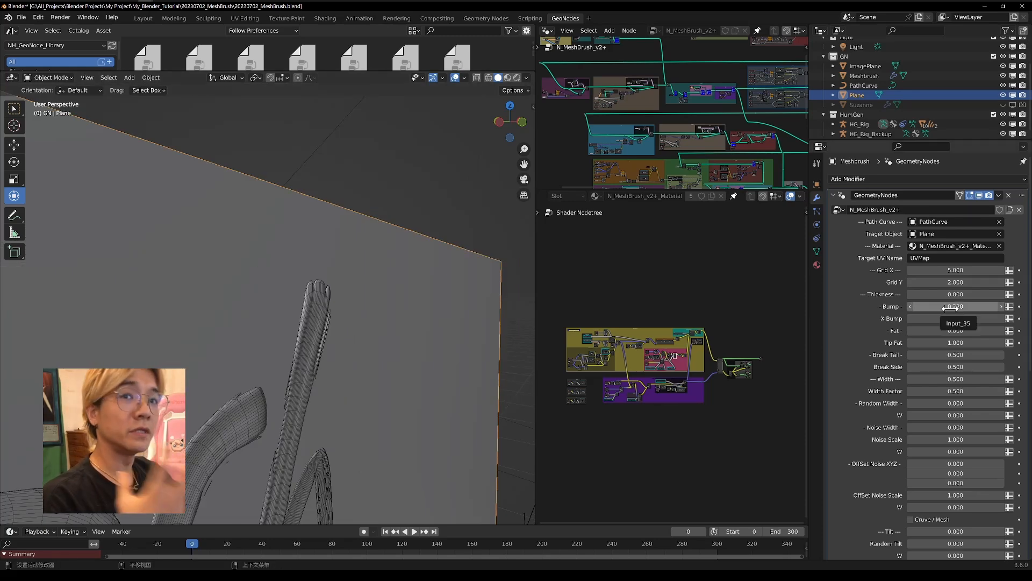
{"action": "middle_click_drag", "start_coordinate": [228, 283], "coordinate": [300, 236]}
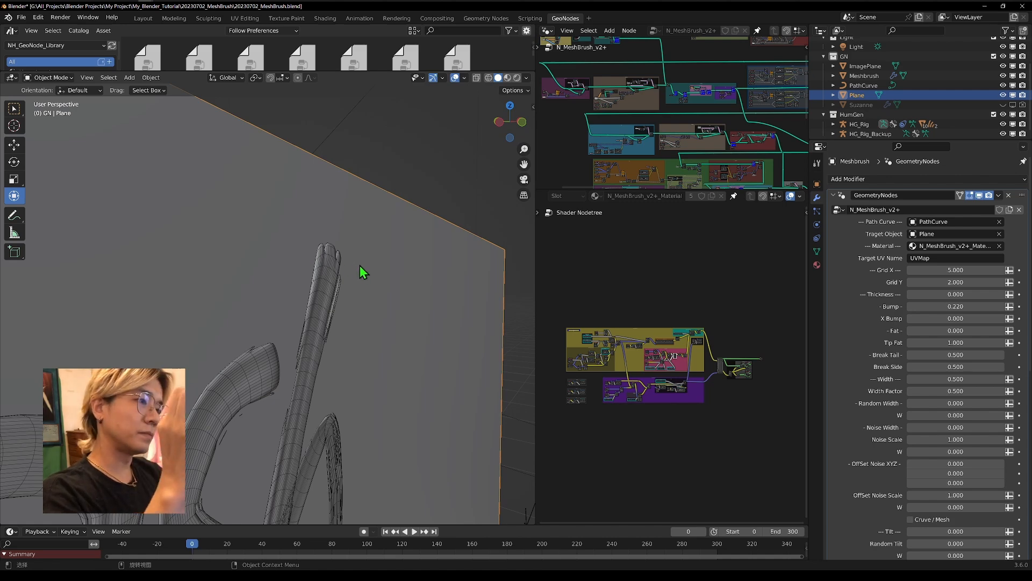
{"action": "middle_click_drag", "start_coordinate": [357, 302], "coordinate": [298, 259]}
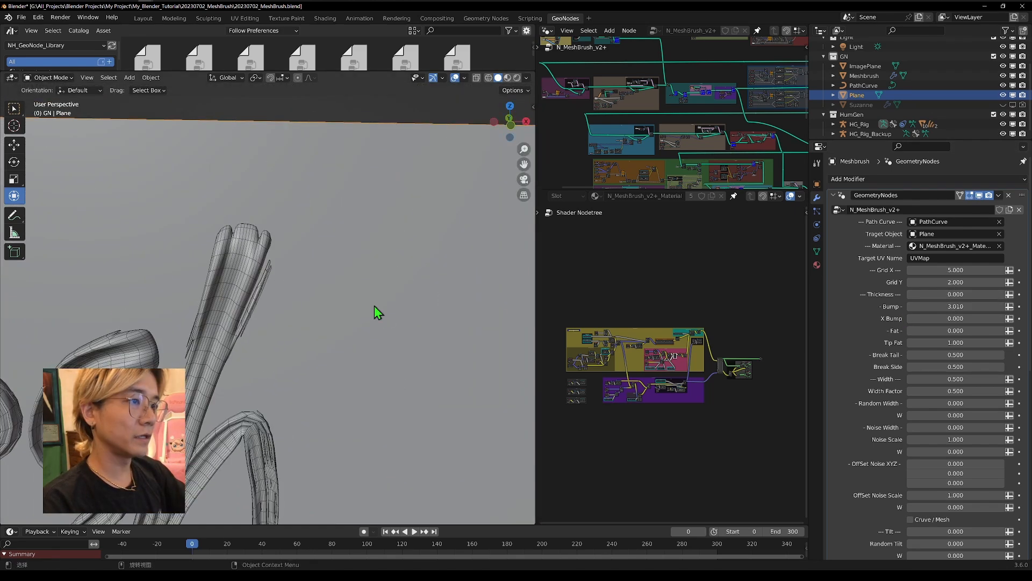
{"action": "middle_click_drag", "start_coordinate": [210, 284], "coordinate": [244, 282]}
{"action": "middle_click_drag", "start_coordinate": [221, 420], "coordinate": [282, 233]}
{"action": "middle_click_drag", "start_coordinate": [275, 294], "coordinate": [314, 177]}
{"action": "middle_click_drag", "start_coordinate": [264, 322], "coordinate": [234, 335]}
Set Bump to 1.010 and X Bump to 0.
{"action": "left_click_drag", "start_coordinate": [962, 307], "coordinate": [875, 306]}
{"action": "middle_click_drag", "start_coordinate": [323, 289], "coordinate": [385, 291], "text": "shift"}
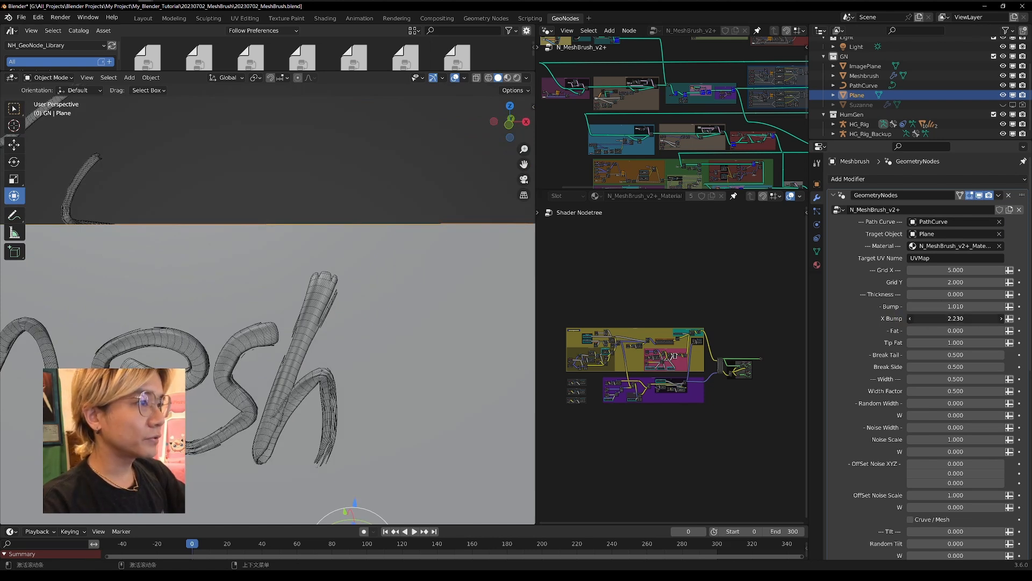
{"action": "left_click", "coordinate": [954, 319]}
{"action": "type", "text": "0"}
{"action": "key", "text": "Return"}
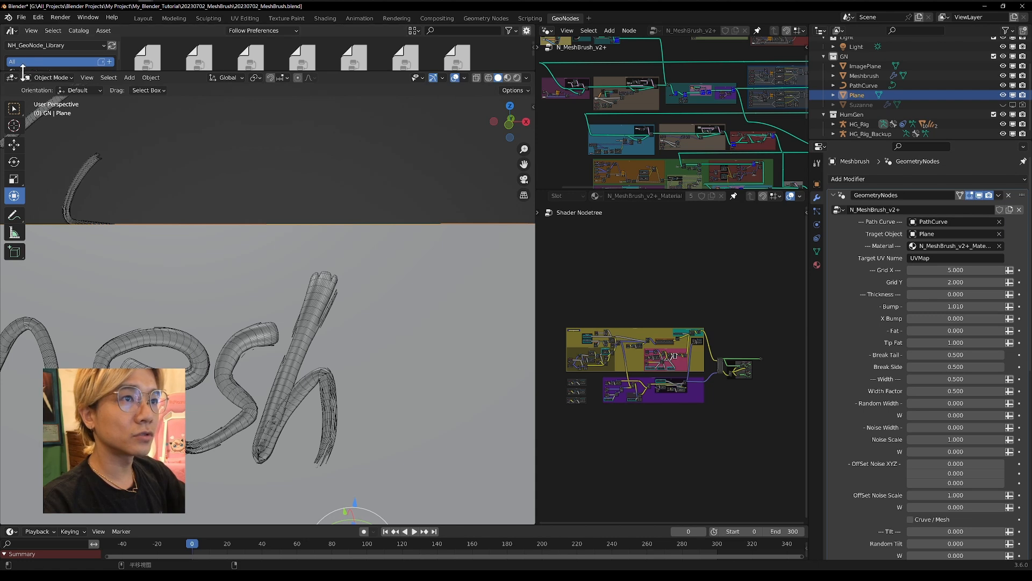
Raise X Bump to 3.520 and inspect the relief of the squiggle strokes on the plane up close.
{"action": "left_click", "coordinate": [41, 78]}
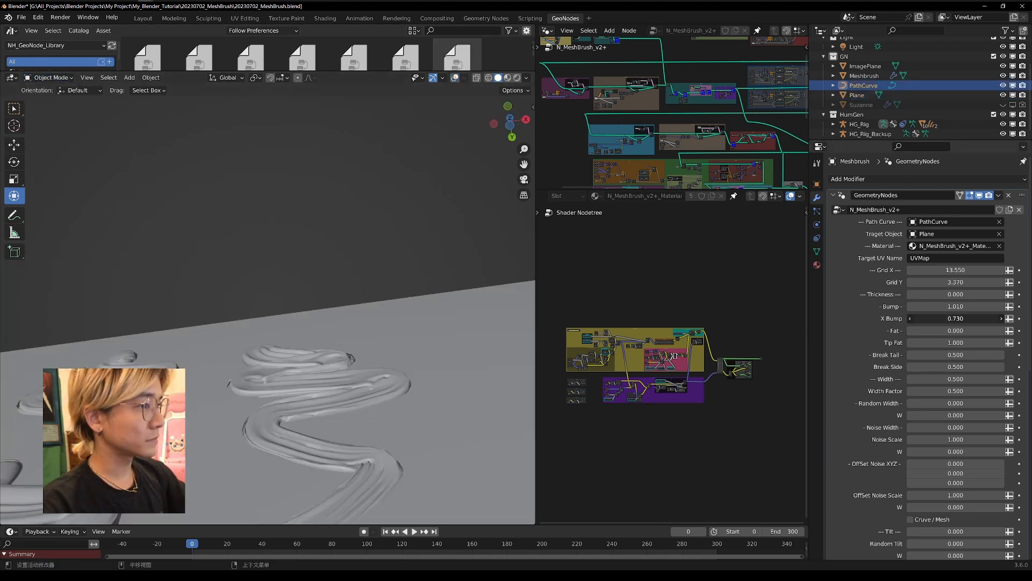
{"action": "left_click_drag", "start_coordinate": [955, 318], "coordinate": [1029, 318]}
{"action": "mouse_move", "coordinate": [488, 363]}
{"action": "middle_mouse_down"}
{"action": "mouse_move", "coordinate": [337, 344]}
{"action": "mouse_move", "coordinate": [305, 376]}
{"action": "mouse_move", "coordinate": [330, 327]}
{"action": "middle_mouse_up"}
{"action": "key", "text": "shift+grave"}
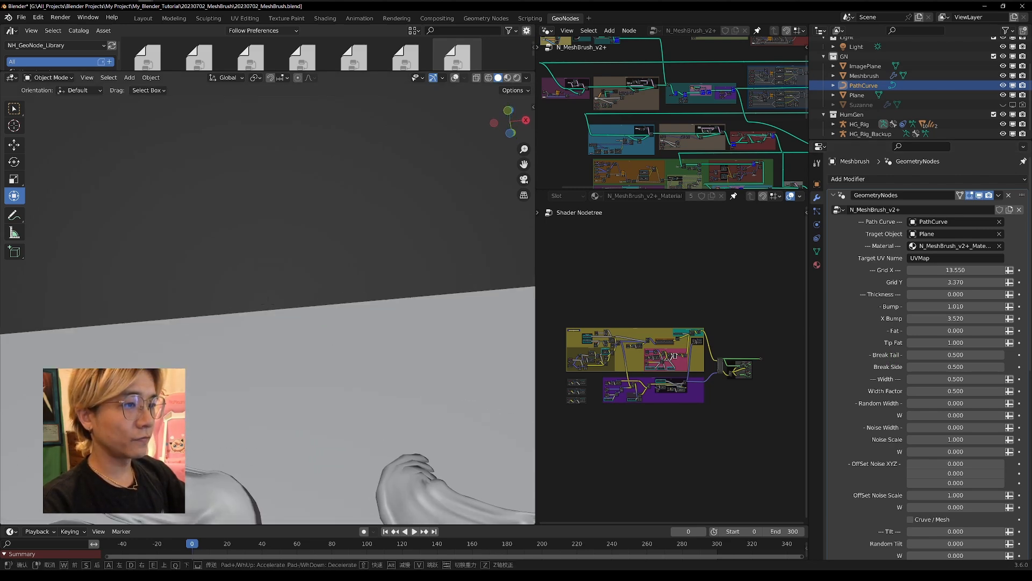
{"action": "key", "text": "s"}
{"action": "key", "text": "w"}
{"action": "key", "text": "s"}
{"action": "left_click", "coordinate": [268, 304]}
{"action": "mouse_move", "coordinate": [403, 253]}
{"action": "left_mouse_down"}
{"action": "mouse_move", "coordinate": [375, 269]}
{"action": "mouse_move", "coordinate": [401, 249]}
{"action": "left_mouse_up"}
{"action": "middle_click_drag", "start_coordinate": [401, 249], "coordinate": [356, 331]}
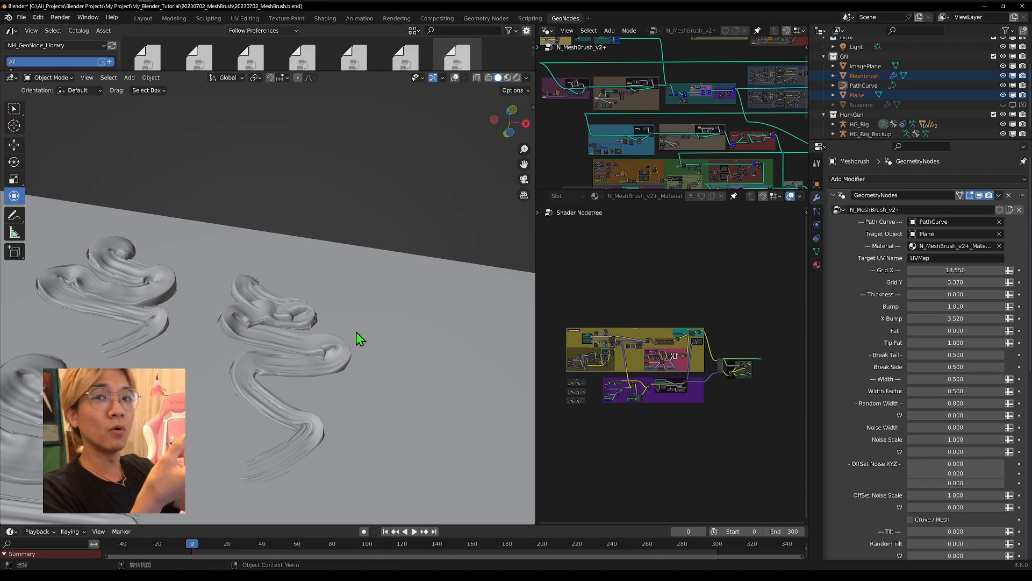
{"action": "middle_click_drag", "start_coordinate": [356, 331], "coordinate": [314, 385]}
{"action": "middle_click_drag", "start_coordinate": [144, 301], "coordinate": [186, 348]}
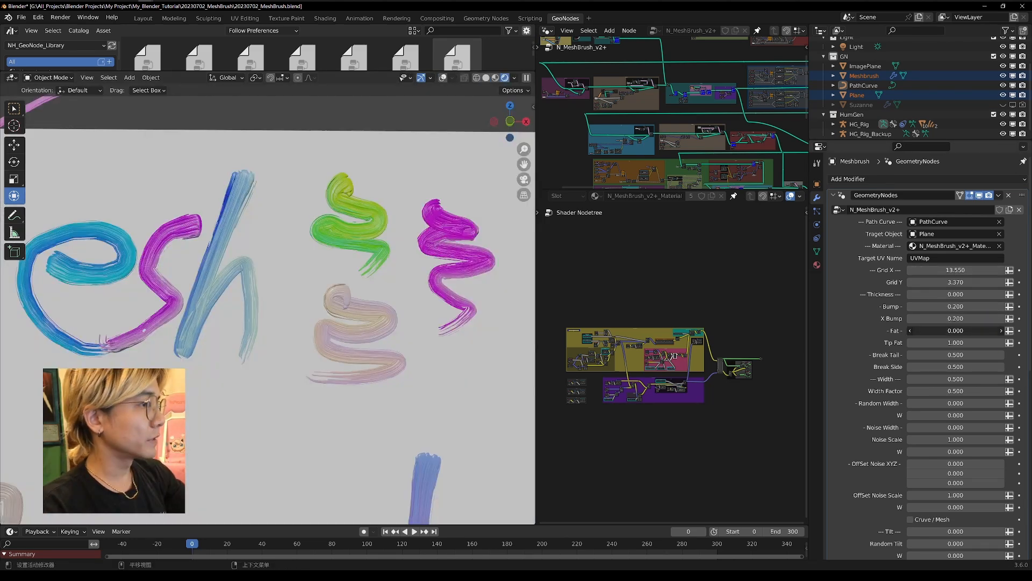
Set Fat to 0.490 and Tip Fat to 1.530, judging the stroke shapes in Solid shading.
{"action": "left_click", "coordinate": [488, 77]}
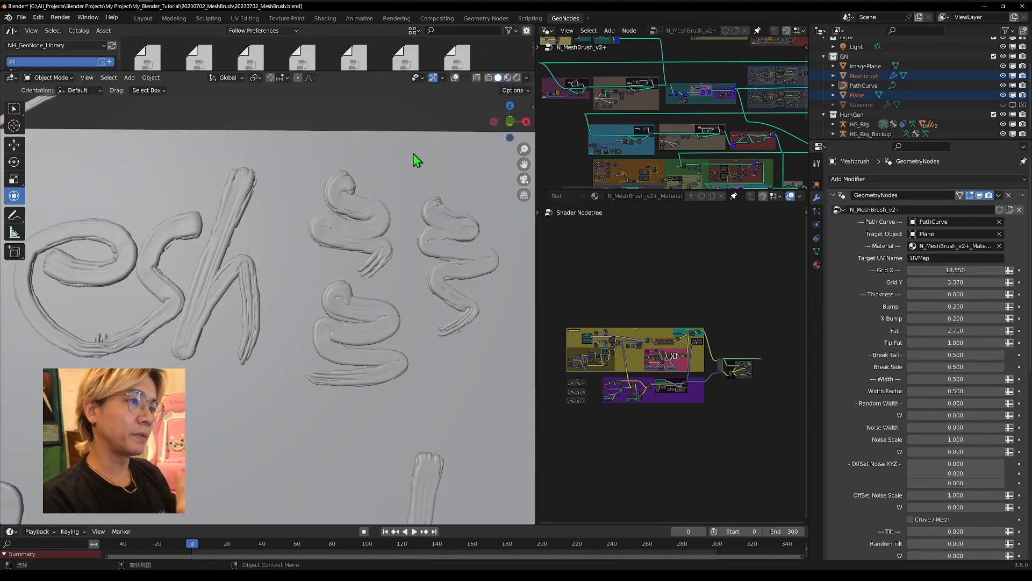
{"action": "left_click_drag", "start_coordinate": [955, 330], "coordinate": [916, 330]}
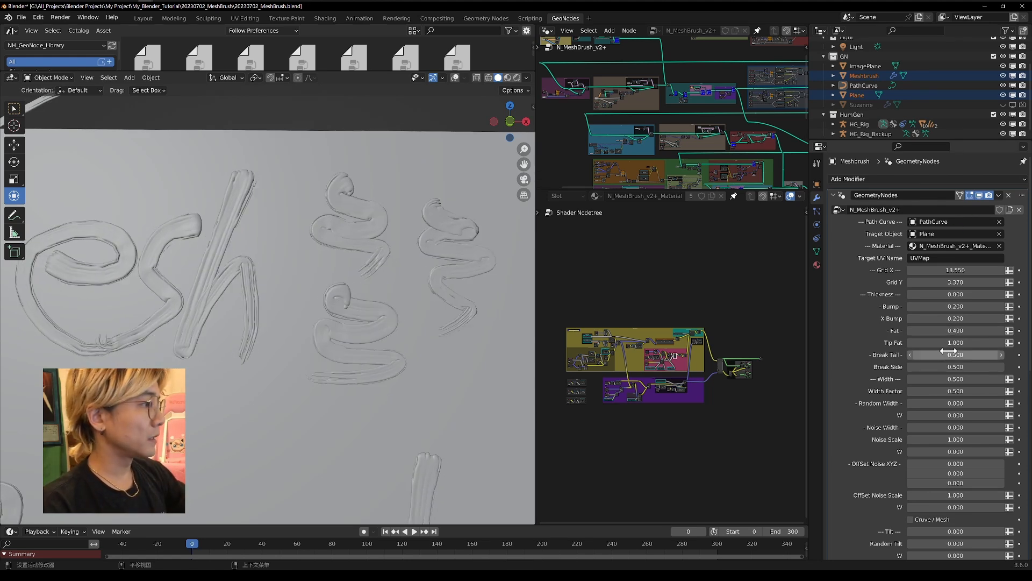
{"action": "left_click_drag", "start_coordinate": [957, 342], "coordinate": [1000, 343]}
{"action": "mouse_move", "coordinate": [270, 314]}
{"action": "middle_mouse_down"}
{"action": "mouse_move", "coordinate": [242, 168]}
{"action": "mouse_move", "coordinate": [272, 215]}
{"action": "middle_mouse_up"}
{"action": "scroll", "coordinate": [269, 216], "scroll_direction": "down", "scroll_amount": 5}
{"action": "key", "text": "shift+grave"}
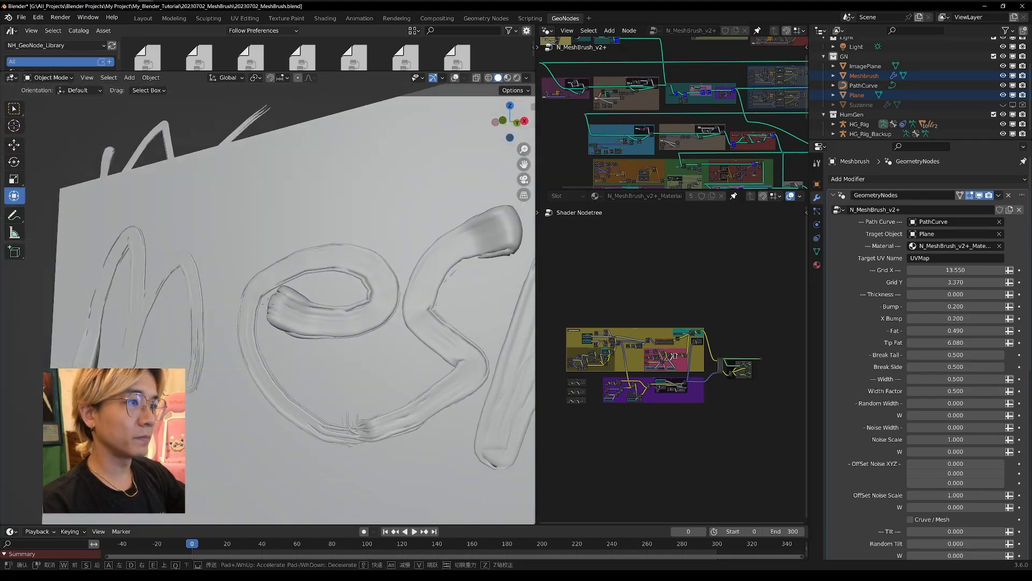
{"action": "right_click", "coordinate": [288, 229]}
{"action": "mouse_move", "coordinate": [963, 343]}
{"action": "left_mouse_down"}
{"action": "mouse_move", "coordinate": [908, 345]}
{"action": "mouse_move", "coordinate": [911, 355]}
{"action": "left_mouse_up"}
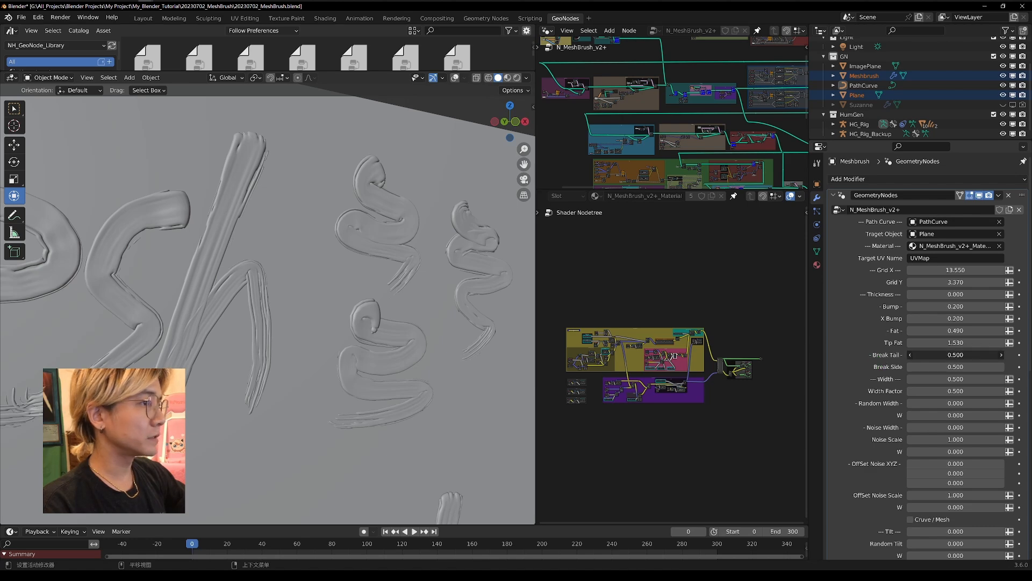
Set Break Tail to 0.210 and Break Side to 0.620 while viewing the squiggle strokes.
{"action": "scroll", "coordinate": [377, 196], "scroll_direction": "up", "scroll_amount": 2}
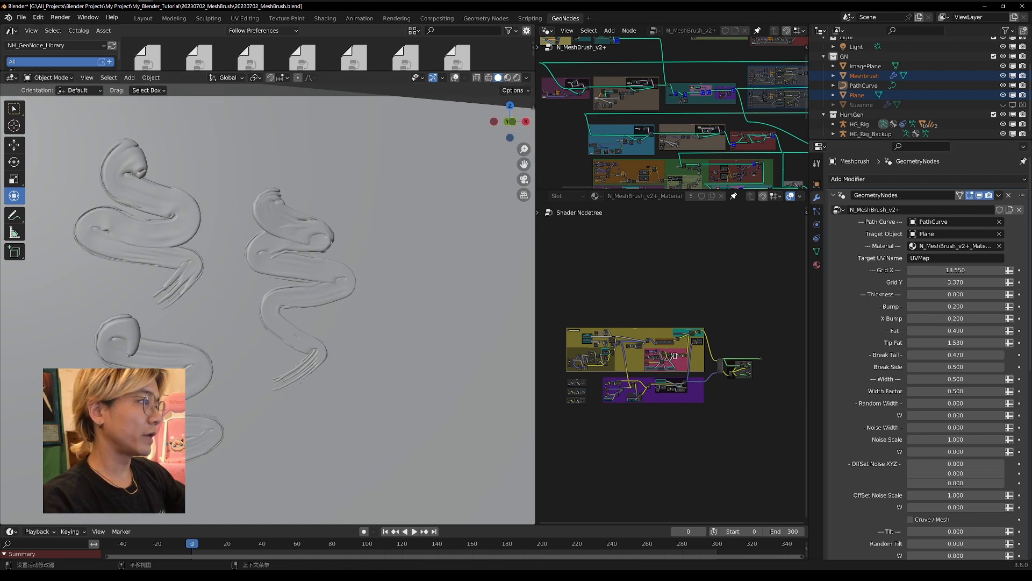
{"action": "mouse_move", "coordinate": [946, 355]}
{"action": "left_mouse_down"}
{"action": "mouse_move", "coordinate": [1002, 355]}
{"action": "mouse_move", "coordinate": [974, 354]}
{"action": "left_mouse_up"}
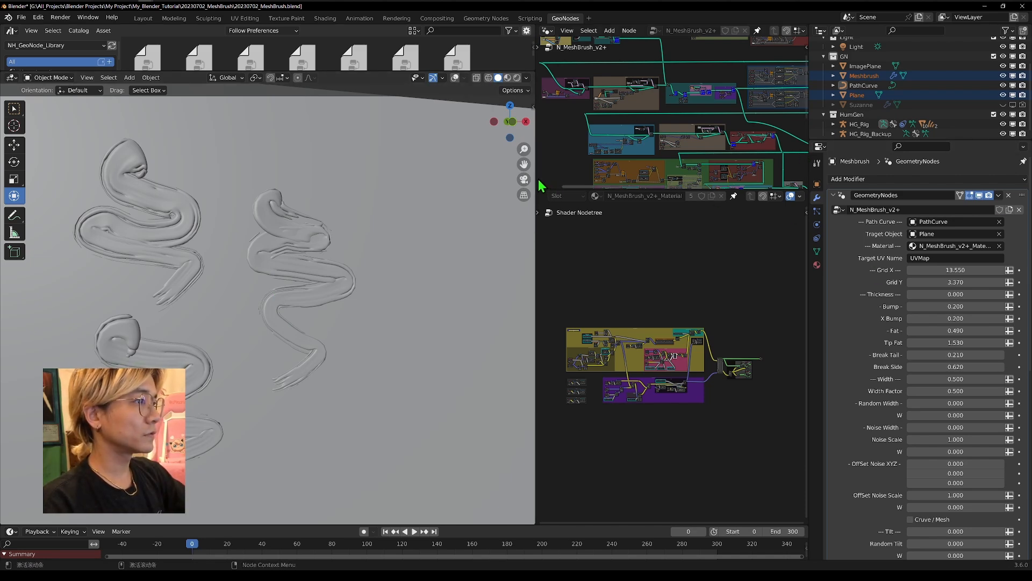
Enlarge the geometry node editor and locate the frame that holds the brush-break nodes in the N_MeshBrush_v2+ tree.
{"action": "left_click_drag", "start_coordinate": [537, 177], "coordinate": [375, 178]}
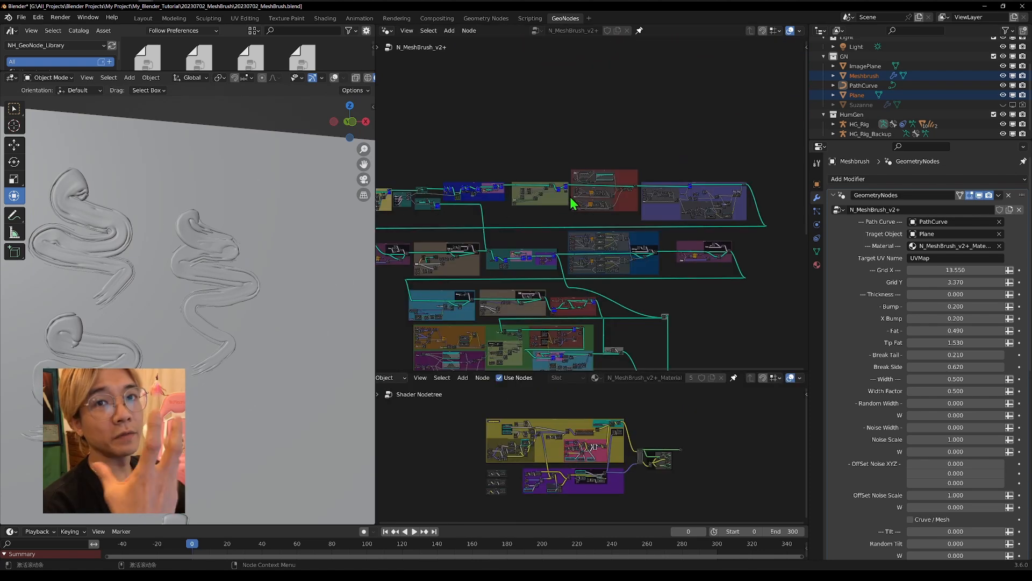
{"action": "scroll", "coordinate": [592, 197], "scroll_direction": "up", "scroll_amount": 2}
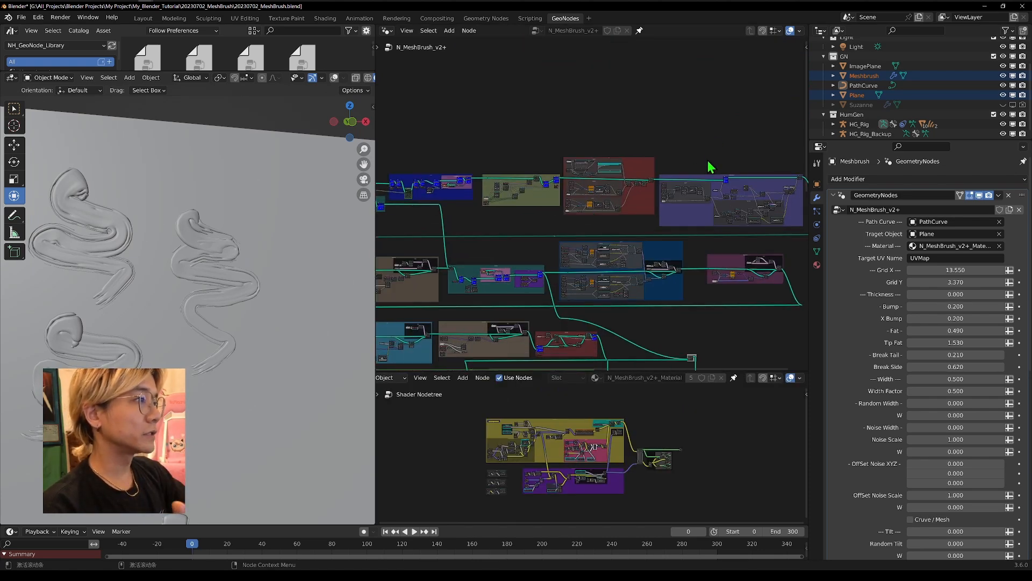
{"action": "scroll", "coordinate": [710, 166], "scroll_direction": "up", "scroll_amount": 6}
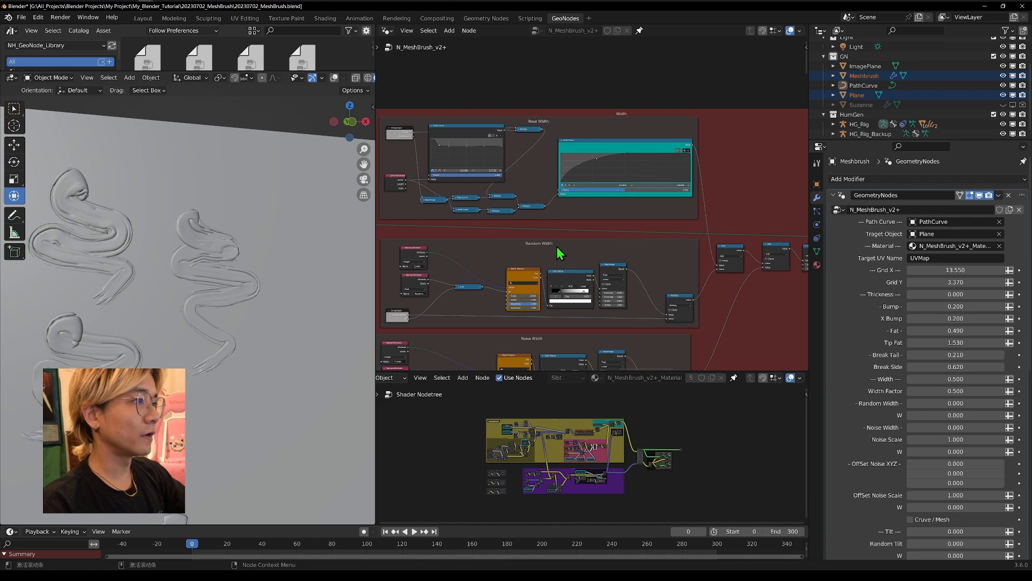
{"action": "key", "text": "Home"}
{"action": "left_click_drag", "start_coordinate": [380, 187], "coordinate": [211, 192]}
{"action": "scroll", "coordinate": [458, 240], "scroll_direction": "down", "scroll_amount": 7}
{"action": "middle_click_drag", "start_coordinate": [574, 248], "coordinate": [620, 159]}
{"action": "scroll", "coordinate": [623, 175], "scroll_direction": "up", "scroll_amount": 11}
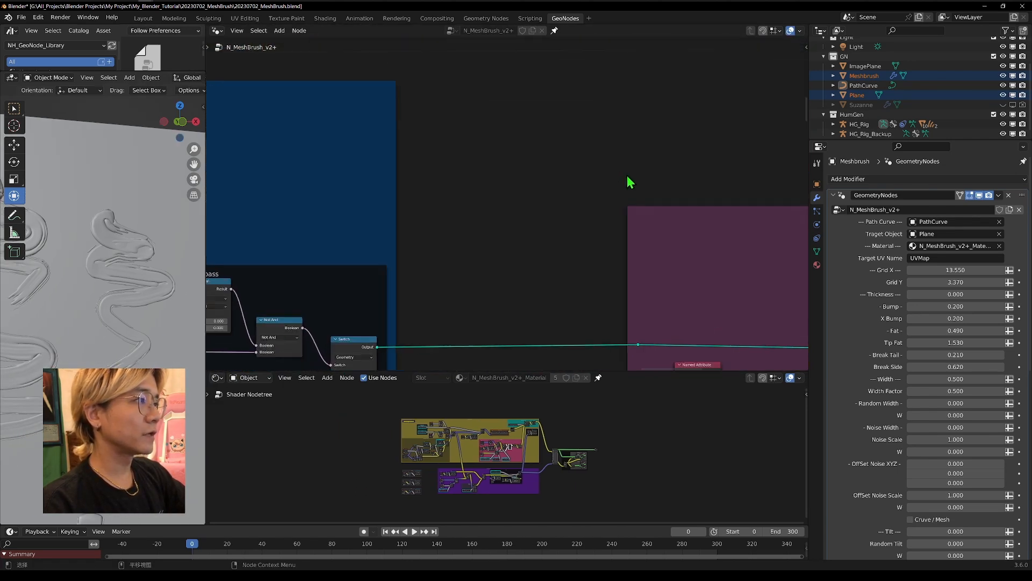
{"action": "scroll", "coordinate": [538, 194], "scroll_direction": "down", "scroll_amount": 4}
{"action": "scroll", "coordinate": [510, 201], "scroll_direction": "down", "scroll_amount": 7}
{"action": "middle_click_drag", "start_coordinate": [465, 229], "coordinate": [700, 211]}
{"action": "scroll", "coordinate": [569, 184], "scroll_direction": "up", "scroll_amount": 7}
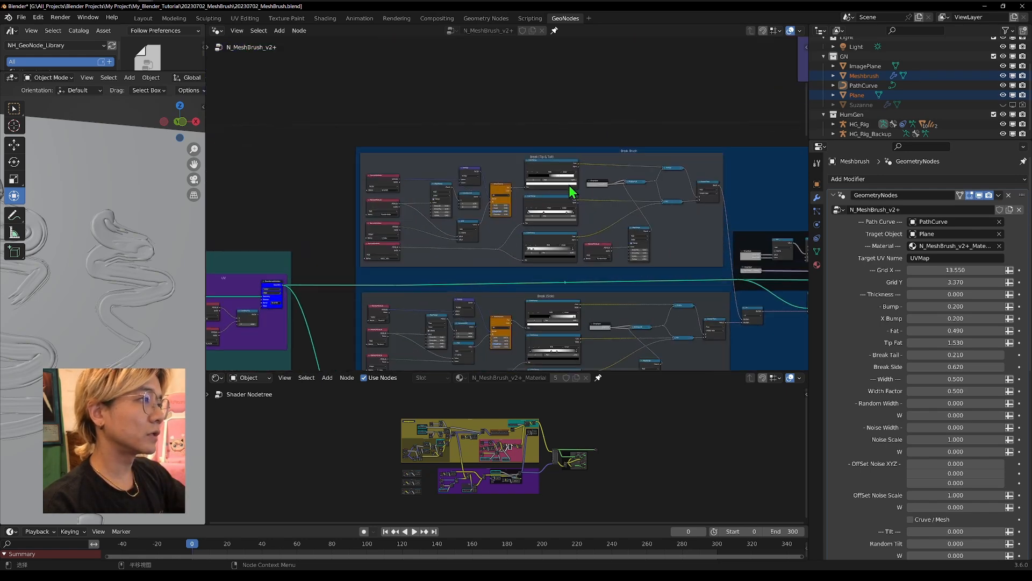
Examine the color ramps in the Break (Tip & Tail) and Break (Side) frames, and widen the 3D viewport again.
{"action": "scroll", "coordinate": [618, 145], "scroll_direction": "up", "scroll_amount": 2}
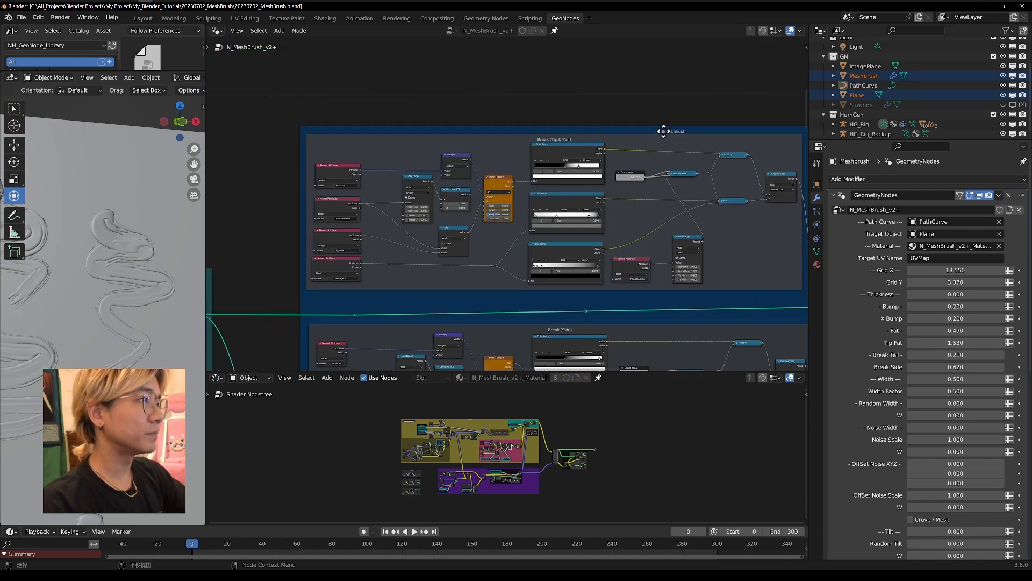
{"action": "middle_click_drag", "start_coordinate": [539, 268], "coordinate": [556, 180]}
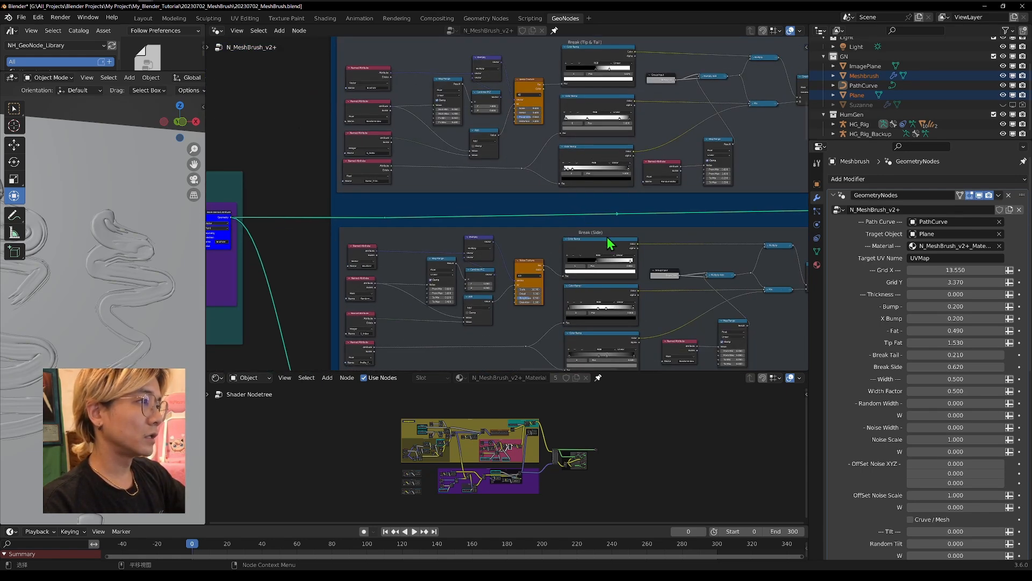
{"action": "scroll", "coordinate": [609, 244], "scroll_direction": "up", "scroll_amount": 1}
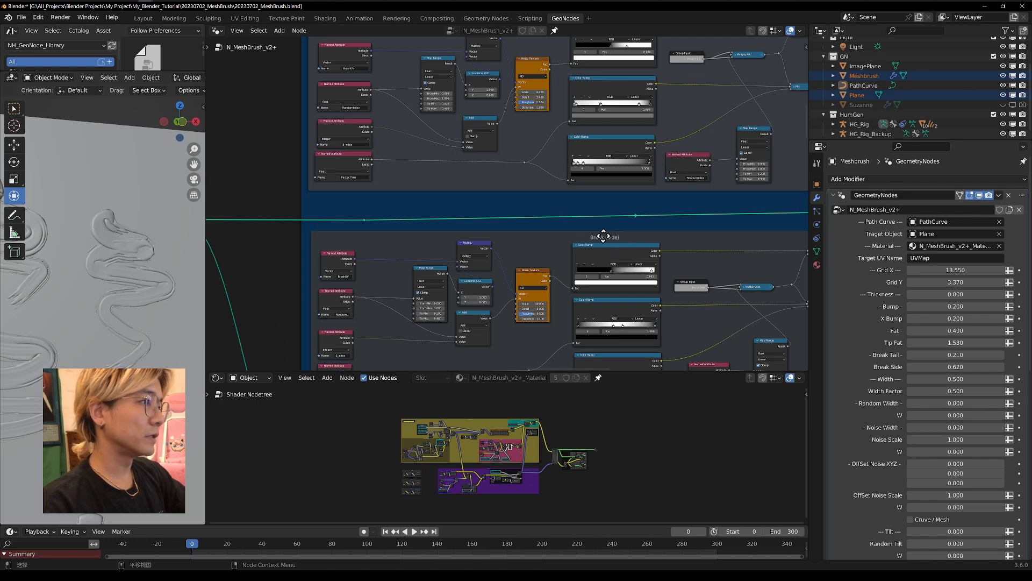
{"action": "scroll", "coordinate": [611, 260], "scroll_direction": "up", "scroll_amount": 1}
{"action": "middle_click_drag", "start_coordinate": [611, 263], "coordinate": [548, 231]}
{"action": "middle_click_drag", "start_coordinate": [566, 279], "coordinate": [557, 239]}
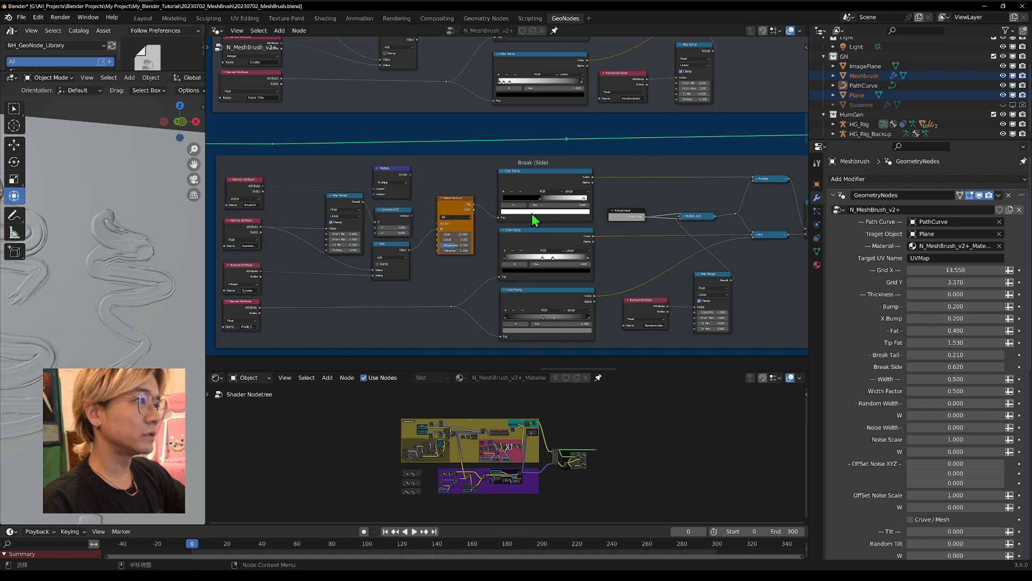
{"action": "left_click_drag", "start_coordinate": [204, 215], "coordinate": [483, 232]}
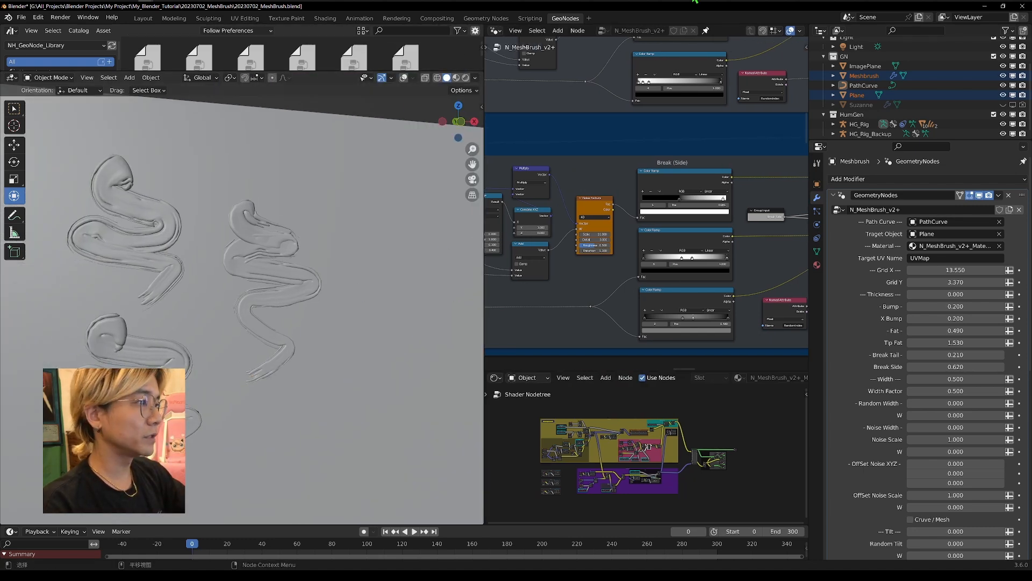
Bring the modifier's Width and Noise parameters into view and look over all the strokes in Rendered shading.
{"action": "scroll", "coordinate": [914, 322], "scroll_direction": "down", "scroll_amount": 5}
{"action": "scroll", "coordinate": [914, 97], "scroll_direction": "up", "scroll_amount": 2}
{"action": "scroll", "coordinate": [904, 274], "scroll_direction": "down", "scroll_amount": 5}
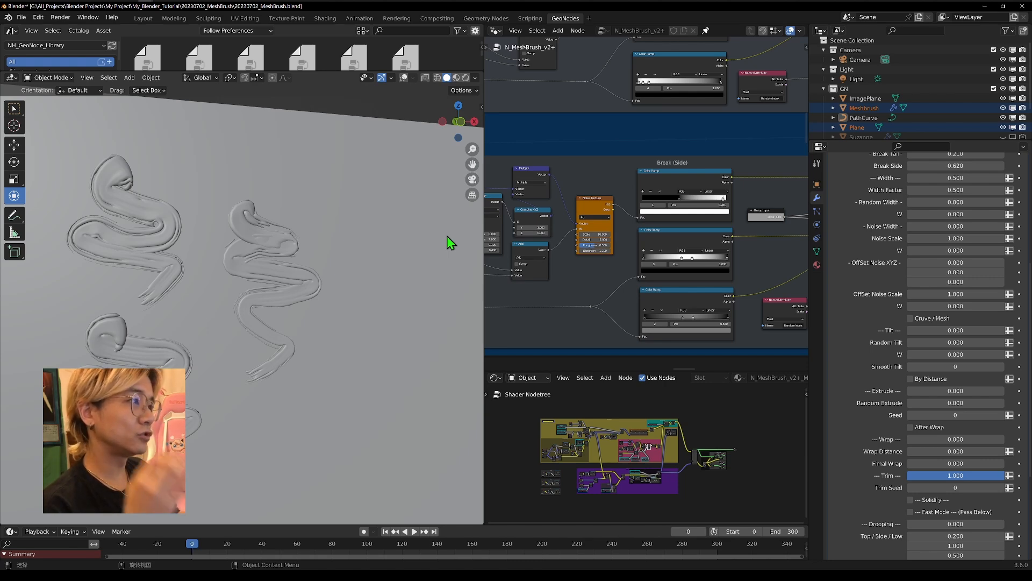
{"action": "scroll", "coordinate": [321, 277], "scroll_direction": "up", "scroll_amount": 3}
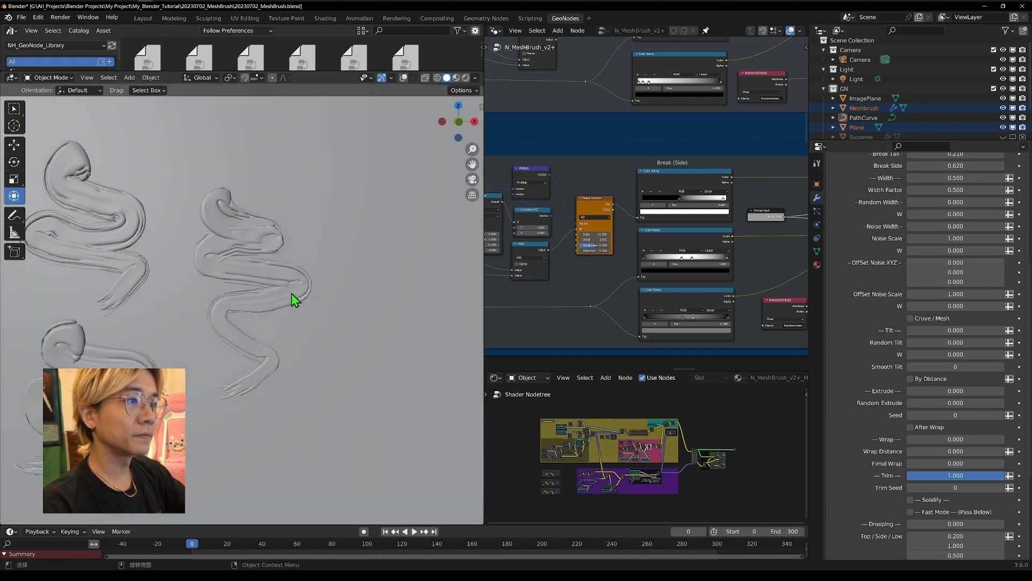
{"action": "scroll", "coordinate": [292, 293], "scroll_direction": "down", "scroll_amount": 4}
{"action": "middle_click_drag", "start_coordinate": [386, 254], "coordinate": [379, 255]}
{"action": "middle_click_drag", "start_coordinate": [139, 245], "coordinate": [296, 279], "text": "shift"}
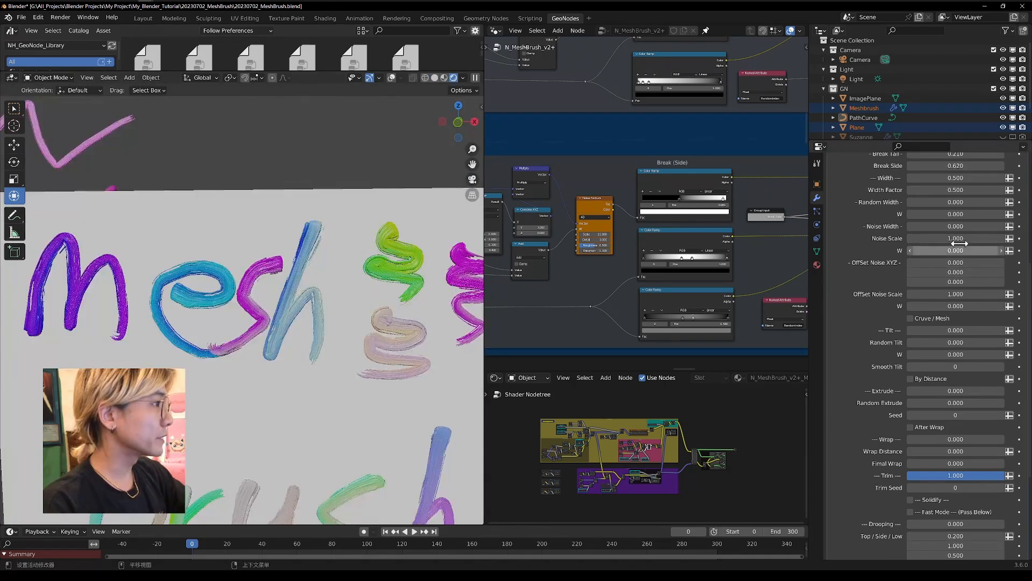
Set the brush Width to 2.290 and Random Width to -1.450 with W 10.530, and return Break Tail and Break Side to 0.500.
{"action": "mouse_move", "coordinate": [955, 252]}
{"action": "left_mouse_down"}
{"action": "mouse_move", "coordinate": [960, 277]}
{"action": "mouse_move", "coordinate": [914, 277]}
{"action": "left_mouse_up"}
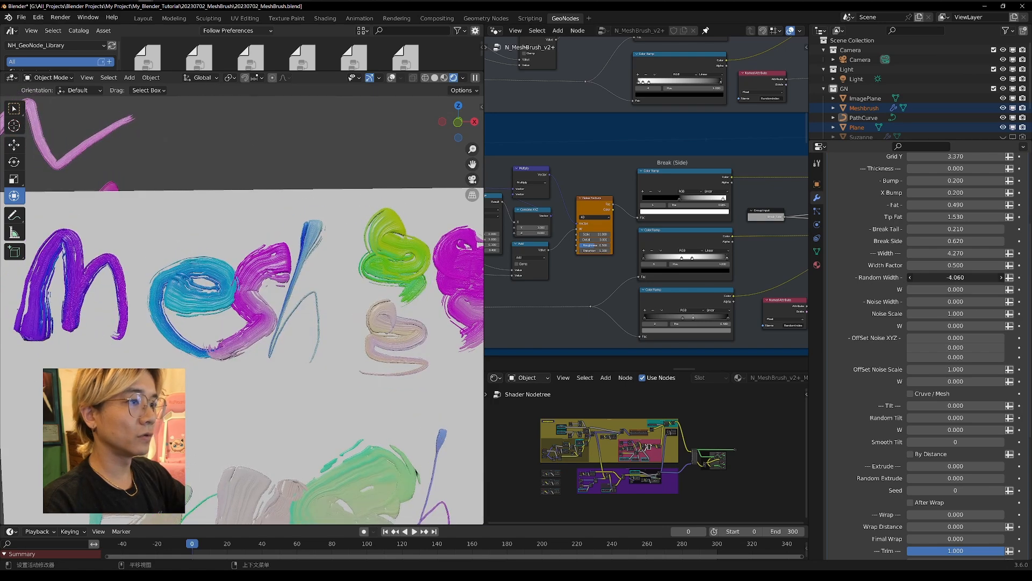
{"action": "mouse_move", "coordinate": [405, 317]}
{"action": "middle_mouse_down", "text": "shift"}
{"action": "mouse_move", "coordinate": [373, 259]}
{"action": "mouse_move", "coordinate": [344, 108]}
{"action": "middle_mouse_up", "text": "shift"}
{"action": "scroll", "coordinate": [384, 237], "scroll_direction": "down", "scroll_amount": 3}
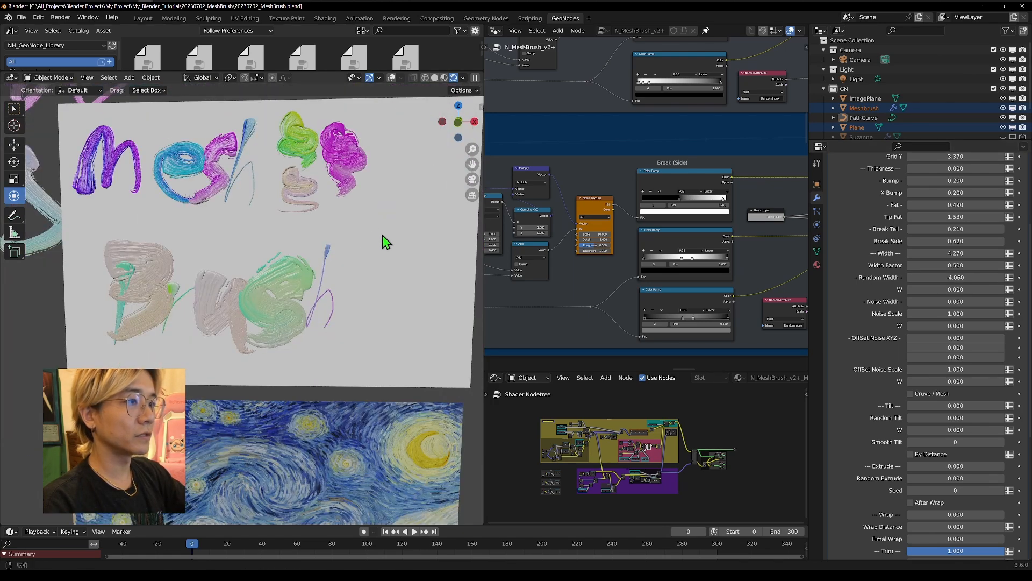
{"action": "middle_click_drag", "start_coordinate": [384, 237], "coordinate": [435, 356], "text": "shift"}
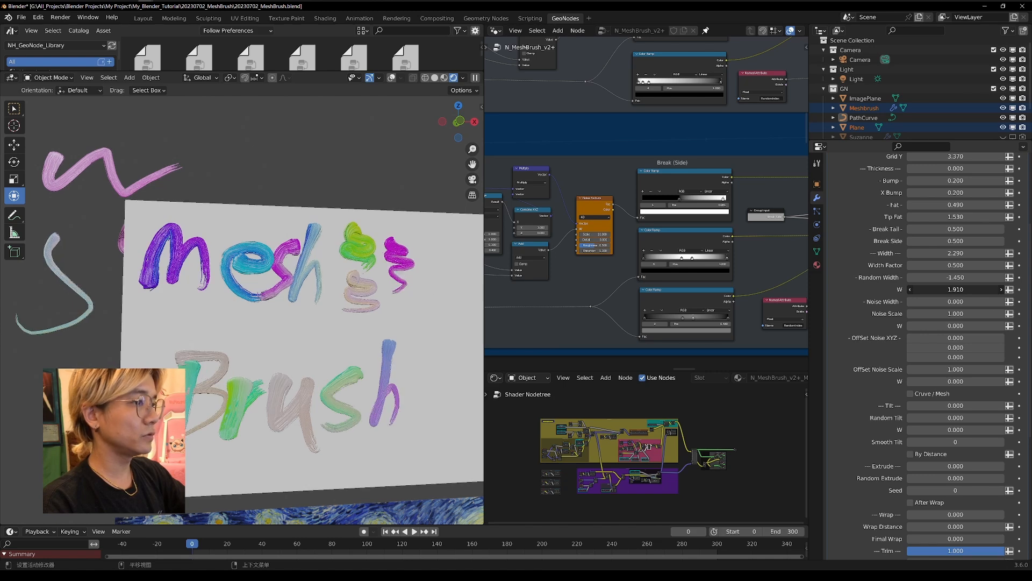
{"action": "middle_click_drag", "start_coordinate": [376, 321], "coordinate": [357, 321]}
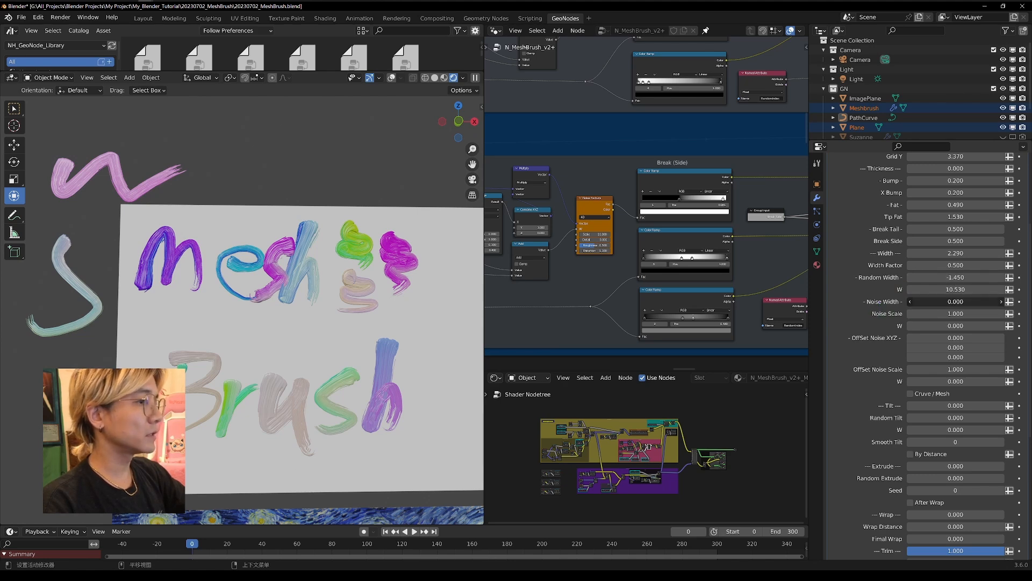
Set Noise Width to 1.170 and Noise Scale to 0.580 to vary the width along the strokes.
{"action": "mouse_move", "coordinate": [956, 302]}
{"action": "left_mouse_down"}
{"action": "mouse_move", "coordinate": [1003, 302]}
{"action": "mouse_move", "coordinate": [924, 302]}
{"action": "left_mouse_up"}
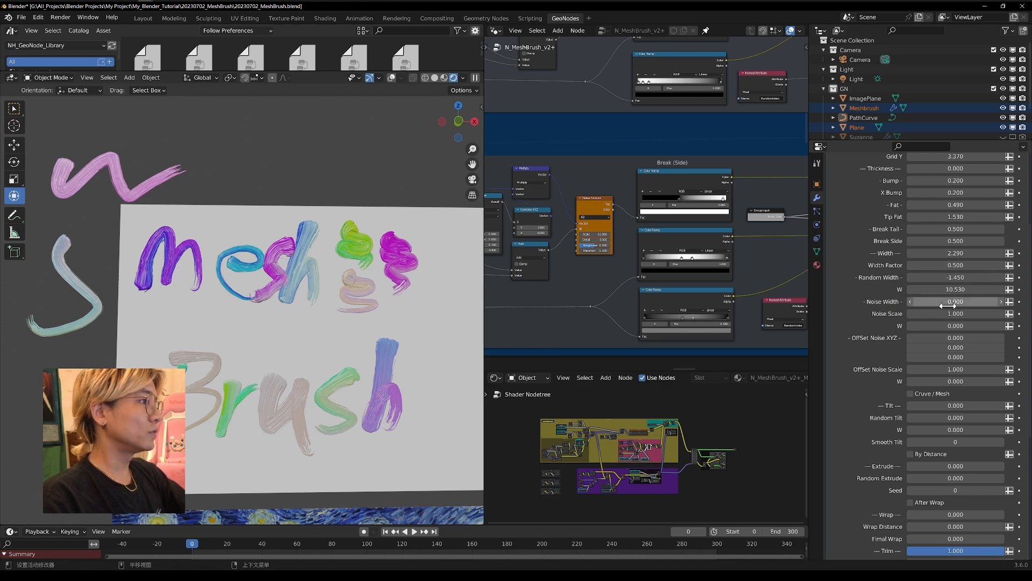
{"action": "left_click_drag", "start_coordinate": [947, 305], "coordinate": [1000, 314]}
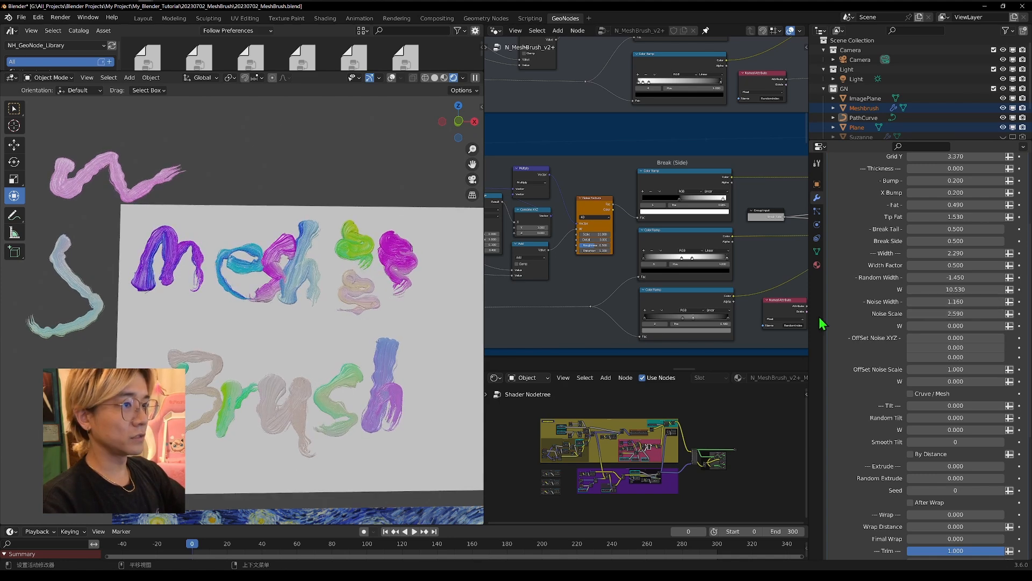
{"action": "scroll", "coordinate": [196, 291], "scroll_direction": "up", "scroll_amount": 3}
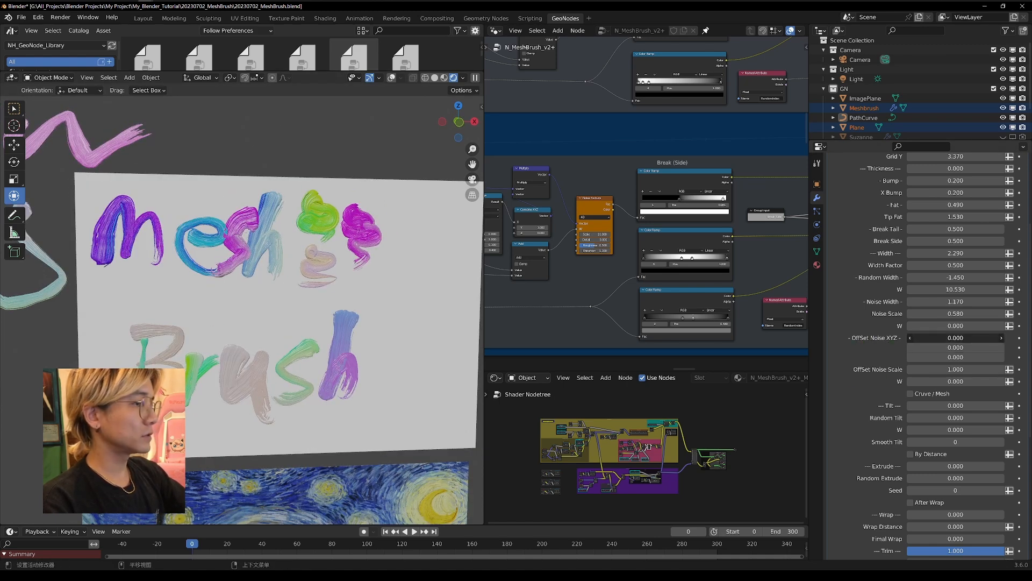
Try OffSet Noise XYZ values of -0.510, 0.620 and 0.770 while viewing the displaced strokes from several angles.
{"action": "mouse_move", "coordinate": [955, 338]}
{"action": "left_mouse_down"}
{"action": "mouse_move", "coordinate": [986, 338]}
{"action": "mouse_move", "coordinate": [944, 337]}
{"action": "left_mouse_up"}
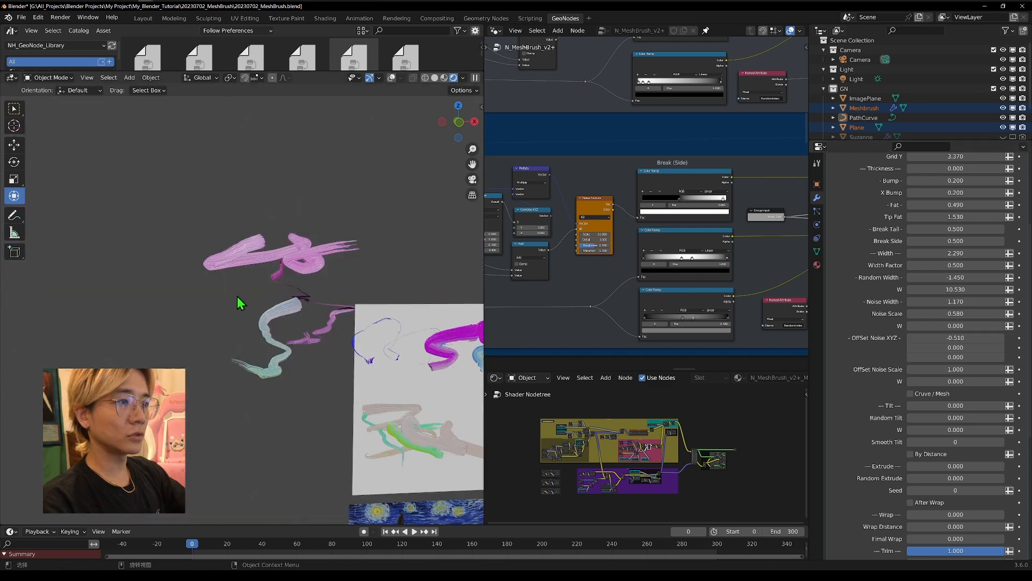
{"action": "mouse_move", "coordinate": [239, 300]}
{"action": "middle_mouse_down"}
{"action": "mouse_move", "coordinate": [374, 330]}
{"action": "mouse_move", "coordinate": [400, 309]}
{"action": "mouse_move", "coordinate": [249, 344]}
{"action": "mouse_move", "coordinate": [399, 354]}
{"action": "middle_mouse_up"}
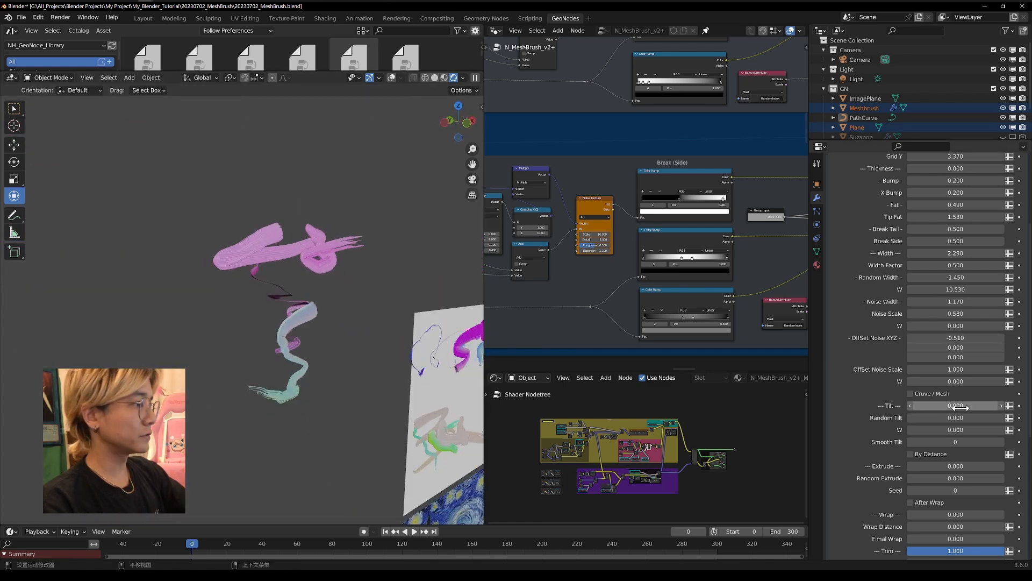
{"action": "left_click_drag", "start_coordinate": [955, 347], "coordinate": [988, 348]}
{"action": "middle_click_drag", "start_coordinate": [240, 346], "coordinate": [355, 327]}
{"action": "mouse_move", "coordinate": [949, 357]}
{"action": "left_mouse_down"}
{"action": "mouse_move", "coordinate": [1003, 357]}
{"action": "mouse_move", "coordinate": [991, 357]}
{"action": "left_mouse_up"}
{"action": "scroll", "coordinate": [333, 322], "scroll_direction": "down", "scroll_amount": 4}
{"action": "mouse_move", "coordinate": [333, 322]}
{"action": "middle_mouse_down"}
{"action": "mouse_move", "coordinate": [144, 343]}
{"action": "mouse_move", "coordinate": [307, 366]}
{"action": "mouse_move", "coordinate": [409, 468]}
{"action": "middle_mouse_up"}
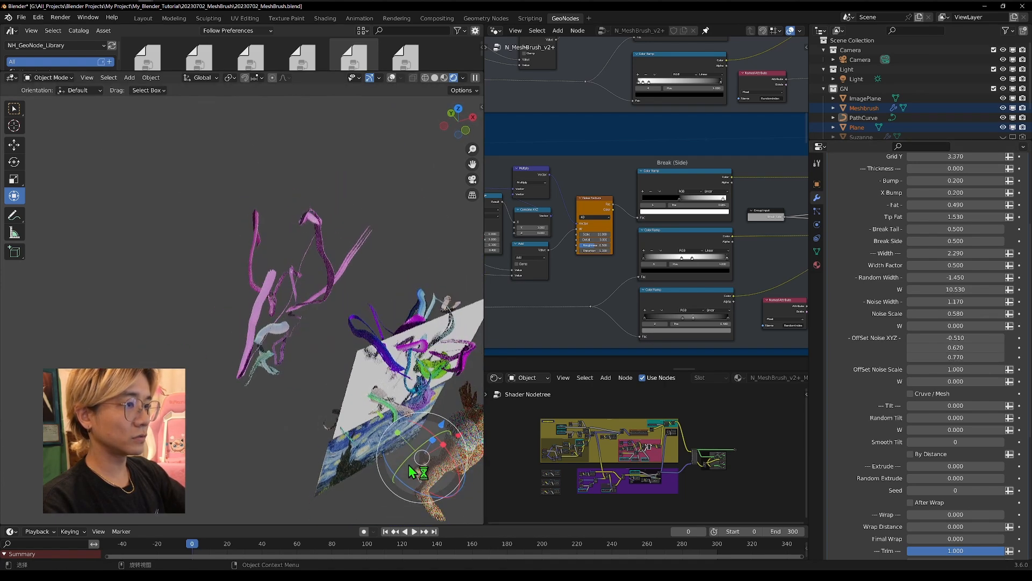
{"action": "scroll", "coordinate": [408, 466], "scroll_direction": "up", "scroll_amount": 2}
{"action": "mouse_move", "coordinate": [355, 347]}
{"action": "middle_mouse_down", "text": "shift"}
{"action": "mouse_move", "coordinate": [221, 383]}
{"action": "mouse_move", "coordinate": [273, 358]}
{"action": "mouse_move", "coordinate": [274, 322]}
{"action": "middle_mouse_up", "text": "shift"}
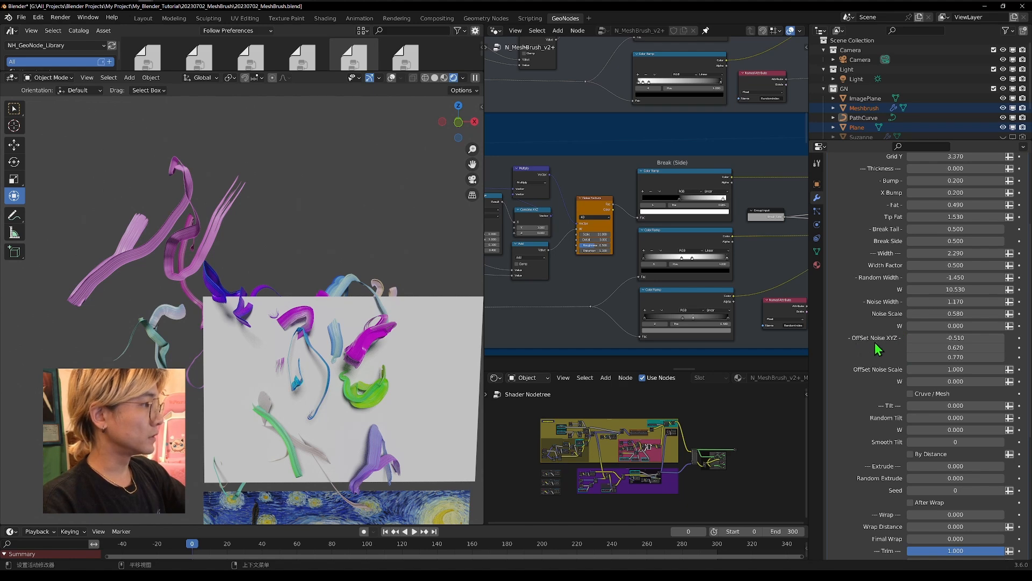
Set the W value of the offset noise to 7.180.
{"action": "scroll", "coordinate": [946, 365], "scroll_direction": "down", "scroll_amount": 1}
{"action": "left_click_drag", "start_coordinate": [956, 359], "coordinate": [995, 359]}
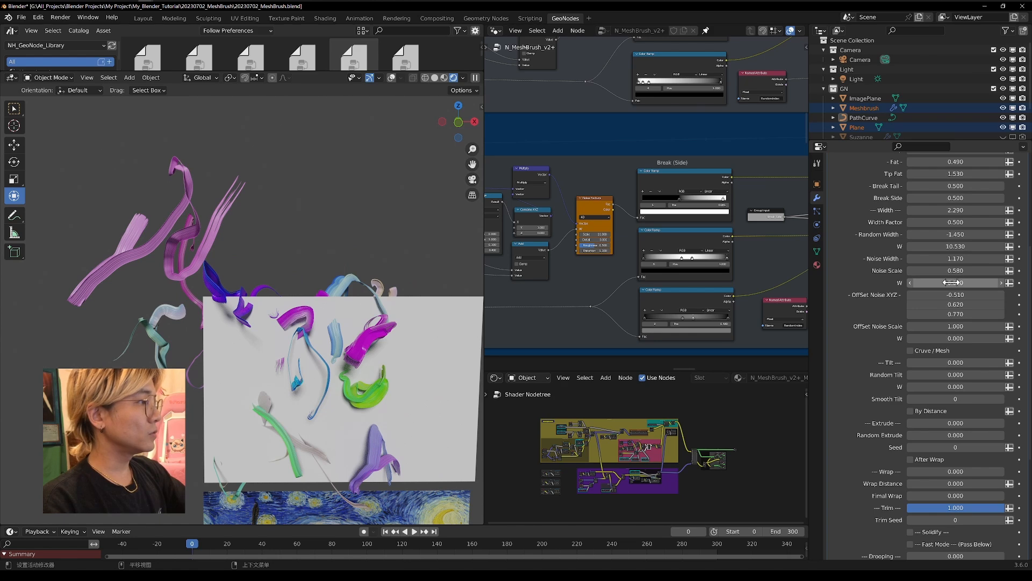
{"action": "left_click_drag", "start_coordinate": [955, 282], "coordinate": [955, 283]}
{"action": "left_click_drag", "start_coordinate": [955, 338], "coordinate": [1014, 338]}
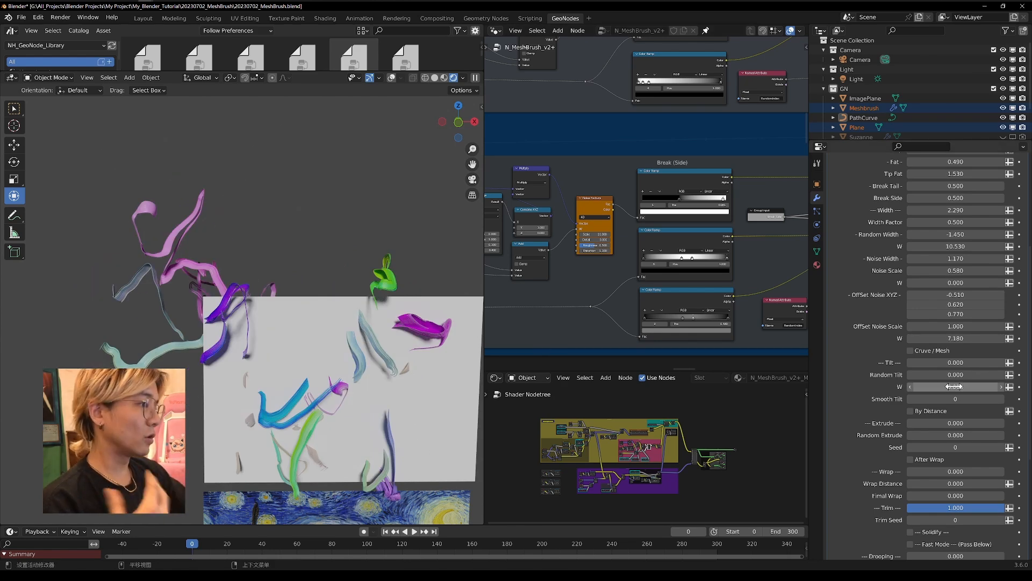
Try All Random Seed at 1180 and view the reshuffled strokes from the side.
{"action": "scroll", "coordinate": [954, 386], "scroll_direction": "down", "scroll_amount": 8}
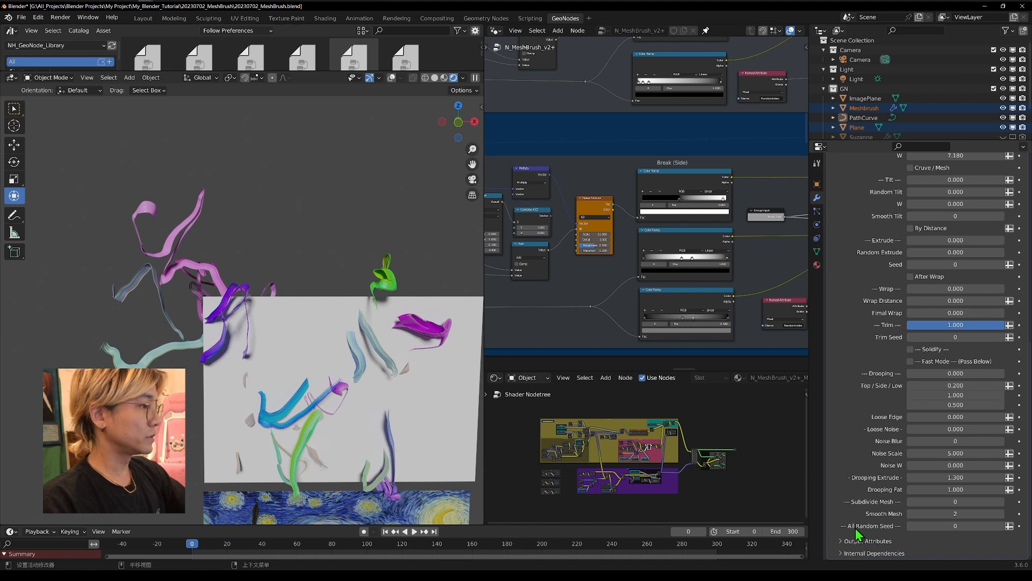
{"action": "left_click_drag", "start_coordinate": [955, 526], "coordinate": [1019, 527]}
{"action": "mouse_move", "coordinate": [290, 398]}
{"action": "middle_mouse_down"}
{"action": "mouse_move", "coordinate": [419, 376]}
{"action": "mouse_move", "coordinate": [249, 315]}
{"action": "mouse_move", "coordinate": [168, 329]}
{"action": "middle_mouse_up"}
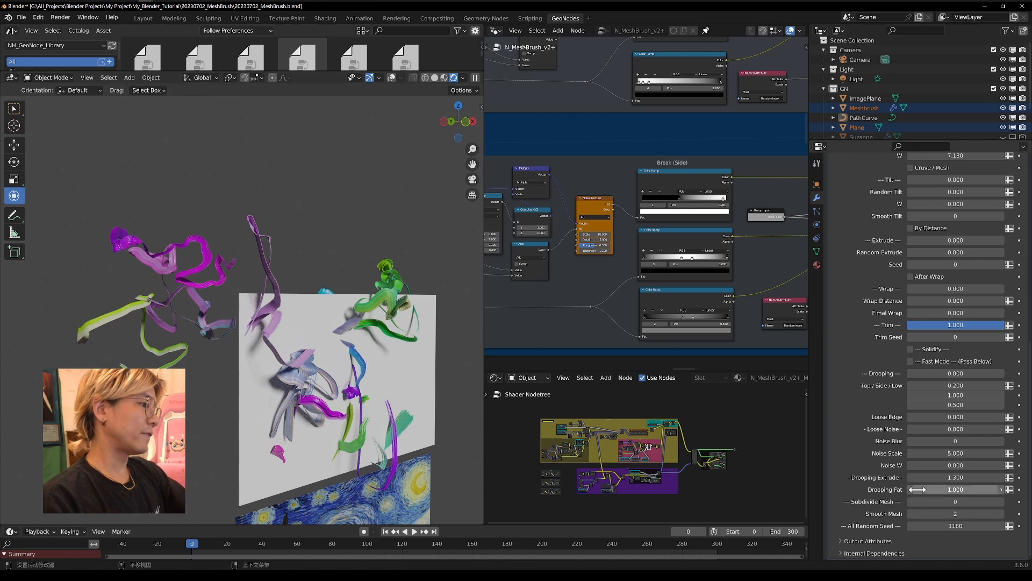
Try All Random Seed at 1247 and 1489, inspecting the strokes up close and from different angles.
{"action": "left_click_drag", "start_coordinate": [945, 525], "coordinate": [982, 526]}
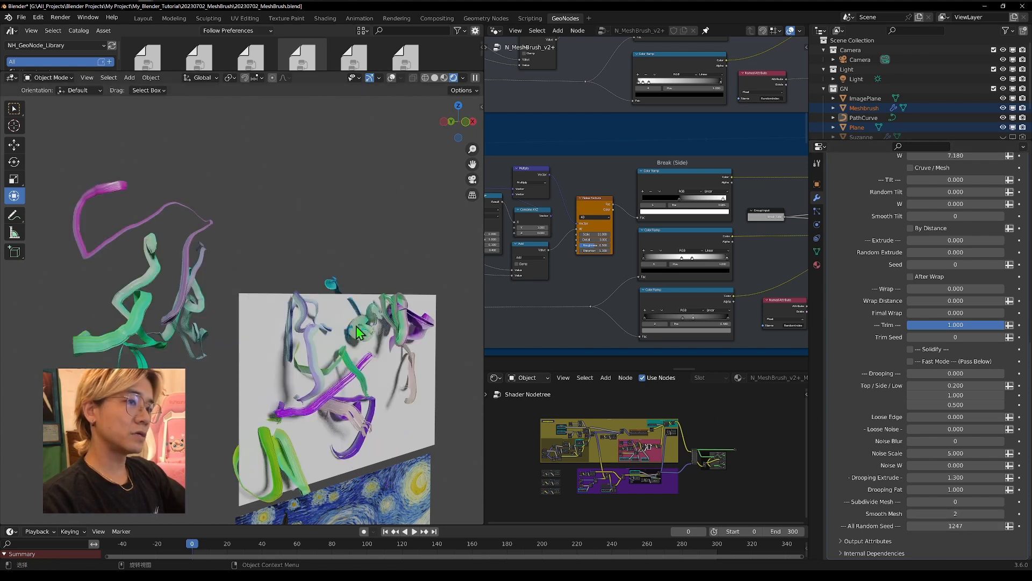
{"action": "middle_click_drag", "start_coordinate": [364, 321], "coordinate": [309, 333]}
{"action": "scroll", "coordinate": [228, 277], "scroll_direction": "up", "scroll_amount": 4}
{"action": "middle_click_drag", "start_coordinate": [228, 277], "coordinate": [224, 302]}
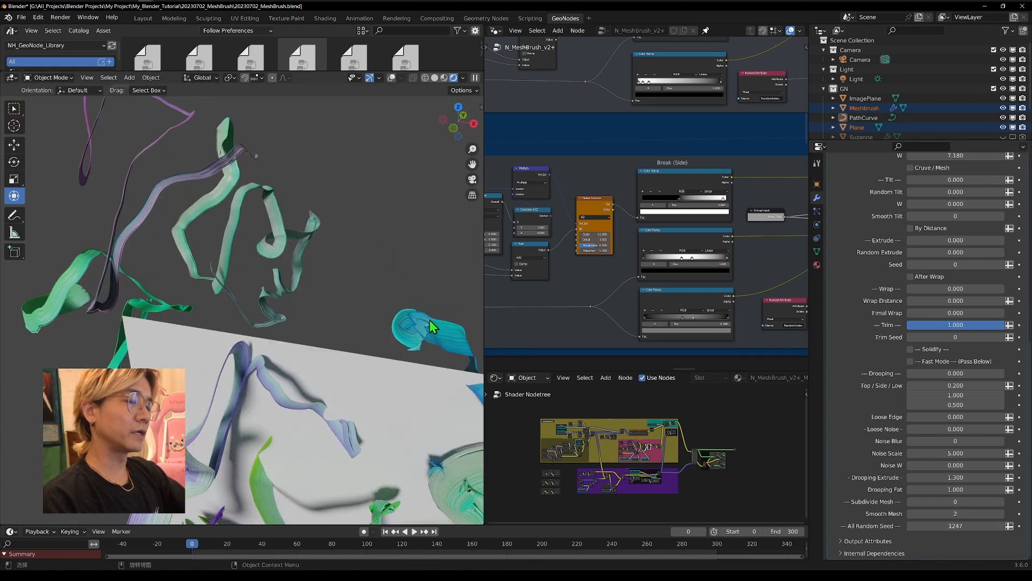
{"action": "middle_click_drag", "start_coordinate": [429, 326], "coordinate": [344, 329], "text": "shift"}
{"action": "scroll", "coordinate": [350, 430], "scroll_direction": "down", "scroll_amount": 3}
{"action": "mouse_move", "coordinate": [351, 437]}
{"action": "middle_mouse_down"}
{"action": "mouse_move", "coordinate": [290, 451]}
{"action": "mouse_move", "coordinate": [353, 352]}
{"action": "middle_mouse_up"}
{"action": "mouse_move", "coordinate": [944, 526]}
{"action": "left_mouse_down"}
{"action": "mouse_move", "coordinate": [989, 526]}
{"action": "mouse_move", "coordinate": [949, 526]}
{"action": "mouse_move", "coordinate": [968, 526]}
{"action": "left_mouse_up"}
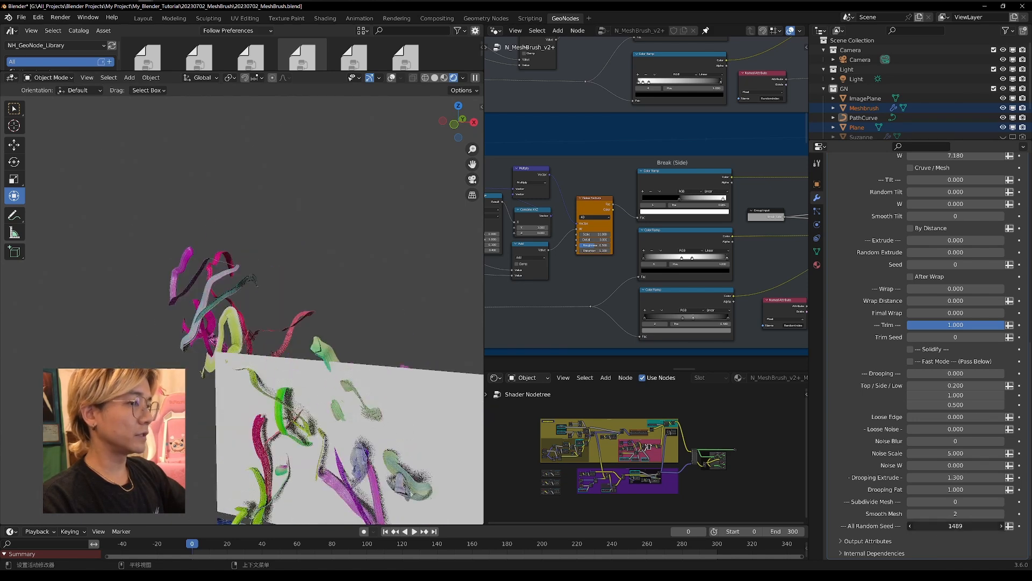
{"action": "middle_click_drag", "start_coordinate": [316, 388], "coordinate": [319, 315]}
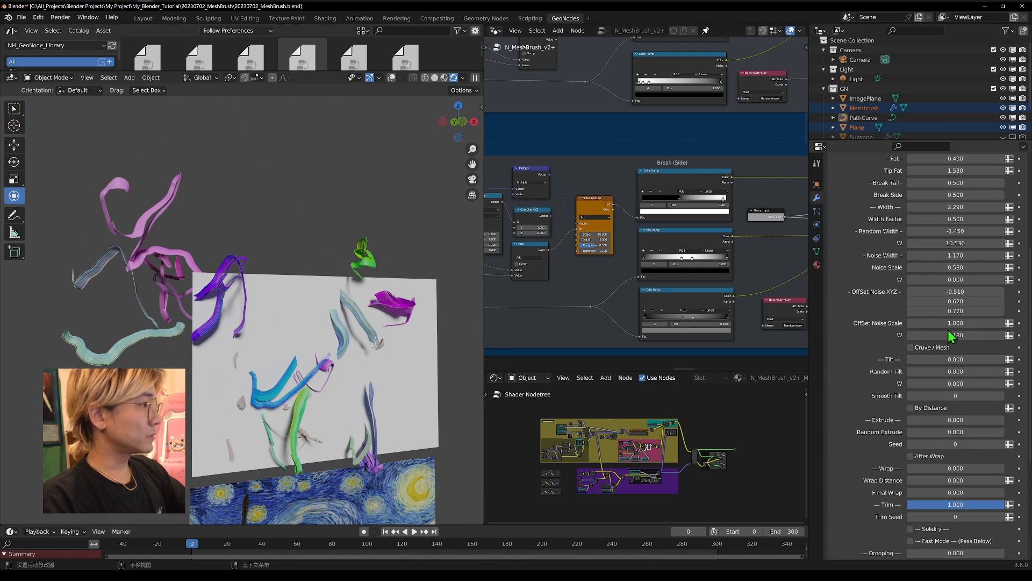
Reset all three OffSet Noise XYZ values to 0.
{"action": "left_click_drag", "start_coordinate": [948, 323], "coordinate": [962, 324]}
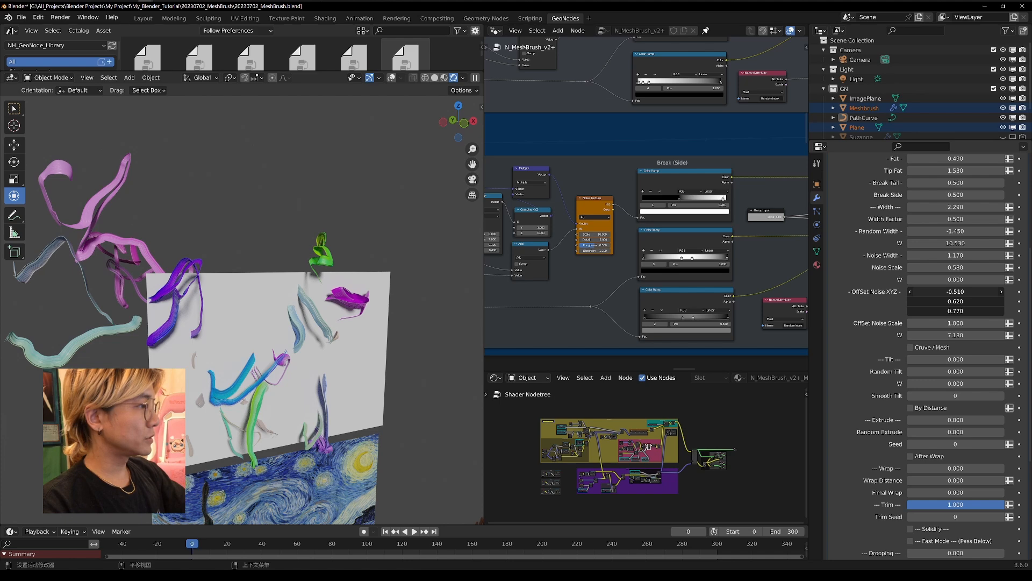
{"action": "left_click_drag", "start_coordinate": [946, 291], "coordinate": [938, 311]}
{"action": "type", "text": "0"}
{"action": "key", "text": "Return"}
{"action": "scroll", "coordinate": [396, 309], "scroll_direction": "up", "scroll_amount": 3}
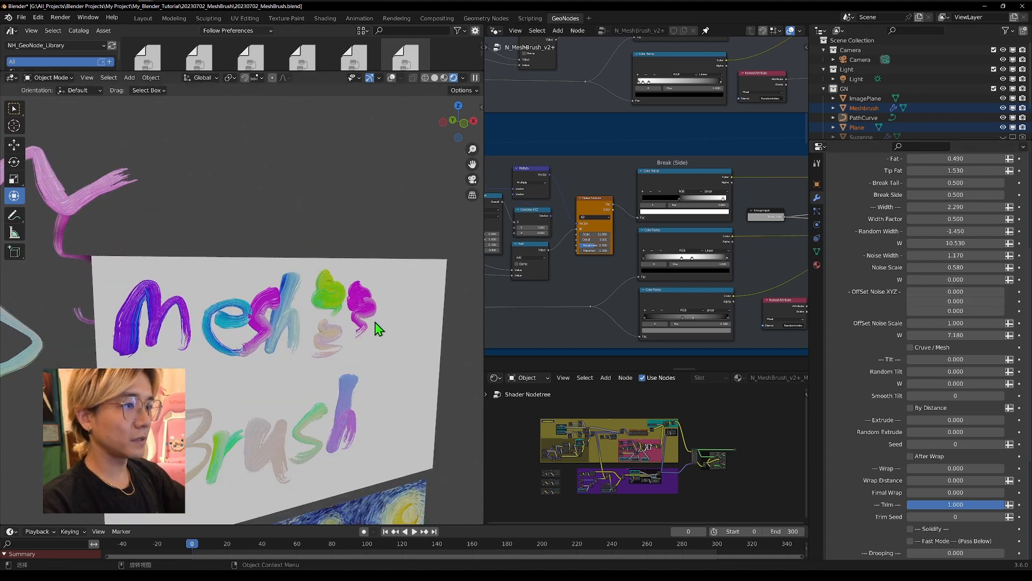
Try raising the Tilt of the strokes, view them at an angle, and reset Tilt to 0.
{"action": "left_click_drag", "start_coordinate": [956, 359], "coordinate": [1005, 359]}
{"action": "mouse_move", "coordinate": [295, 349]}
{"action": "middle_mouse_down"}
{"action": "mouse_move", "coordinate": [366, 325]}
{"action": "mouse_move", "coordinate": [362, 343]}
{"action": "mouse_move", "coordinate": [303, 310]}
{"action": "middle_mouse_up"}
{"action": "double_click", "coordinate": [984, 360]}
{"action": "type", "text": "0"}
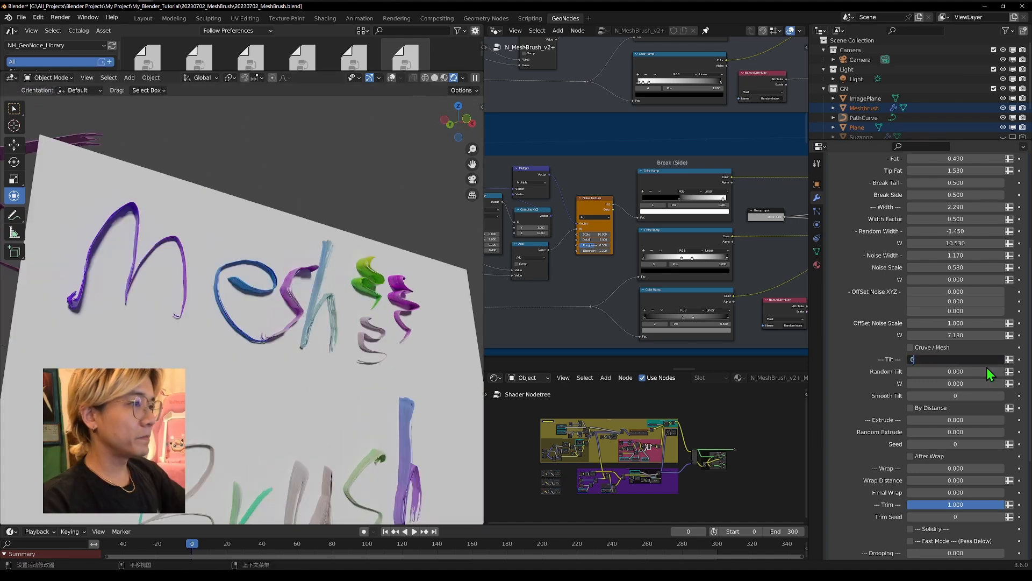
{"action": "key", "text": "Return"}
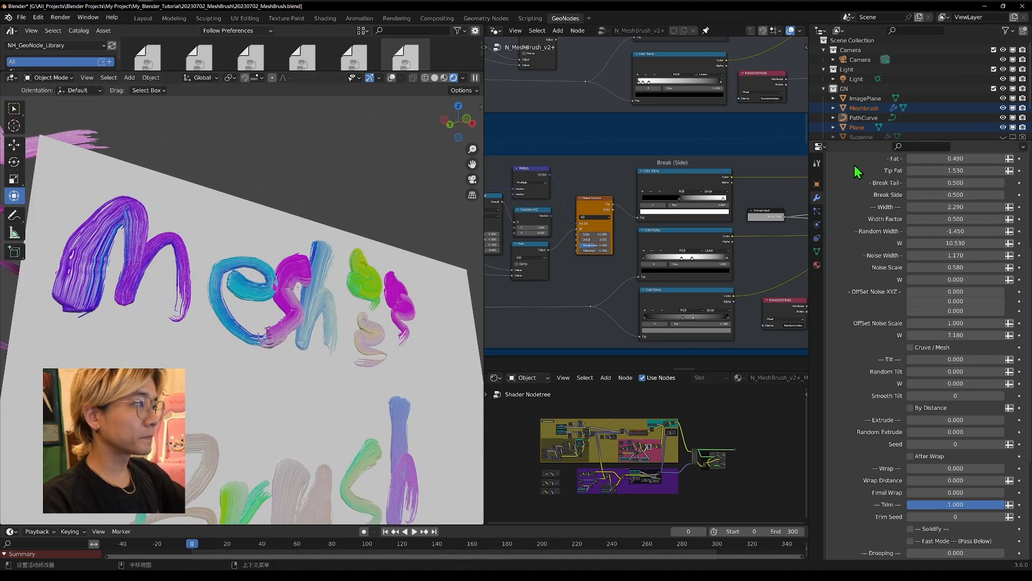
Clear the modifier's target object and pick the plane again in the viewport.
{"action": "scroll", "coordinate": [951, 244], "scroll_direction": "up", "scroll_amount": 8}
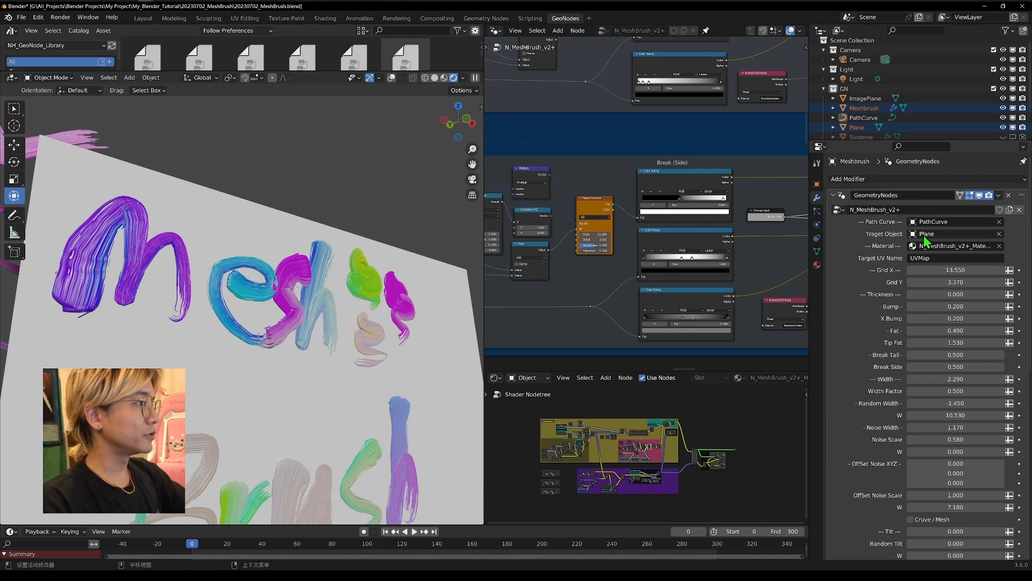
{"action": "left_click", "coordinate": [999, 234]}
{"action": "left_click", "coordinate": [1000, 234]}
{"action": "left_click", "coordinate": [260, 214]}
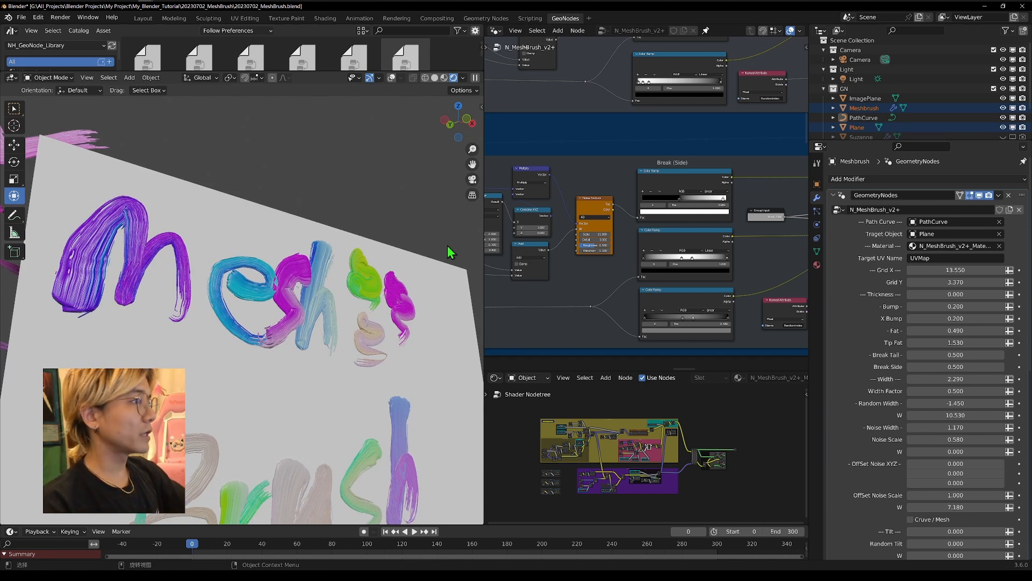
Try a Tilt of 96.890 on the strokes and set it back to 0.
{"action": "scroll", "coordinate": [886, 399], "scroll_direction": "down", "scroll_amount": 8}
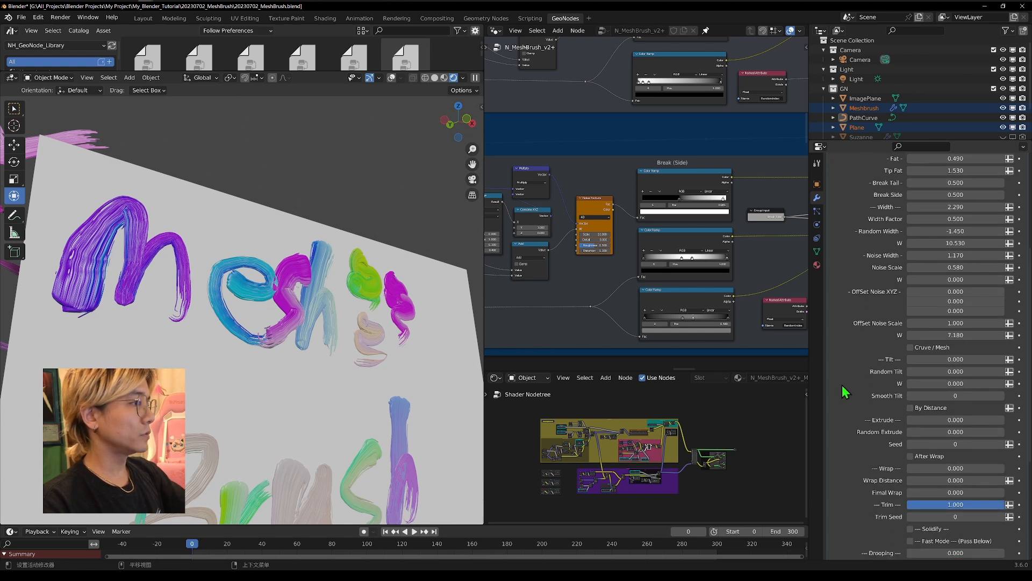
{"action": "left_click_drag", "start_coordinate": [956, 360], "coordinate": [1013, 359]}
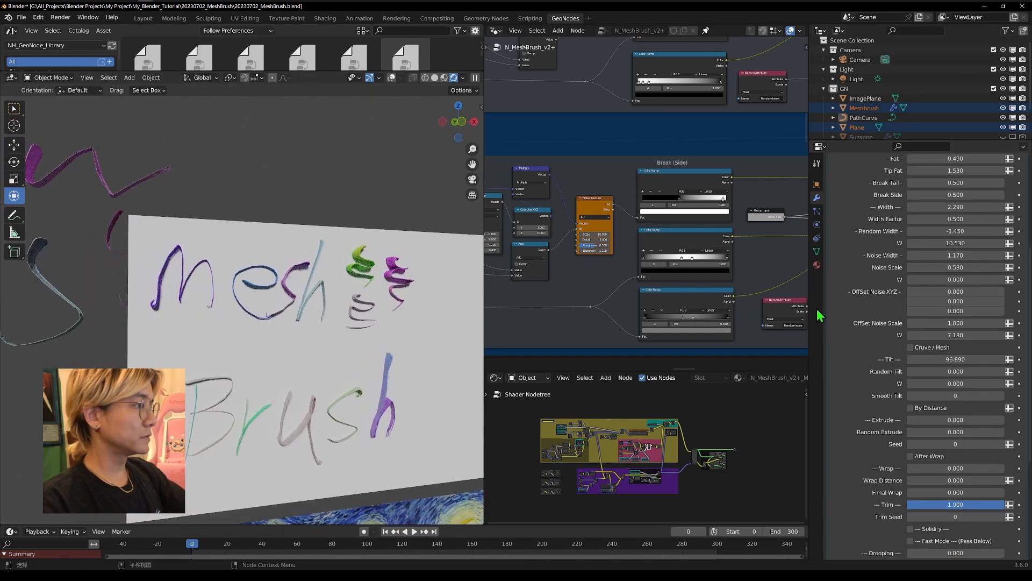
{"action": "left_click", "coordinate": [959, 359]}
{"action": "type", "text": "0"}
{"action": "key", "text": "Return"}
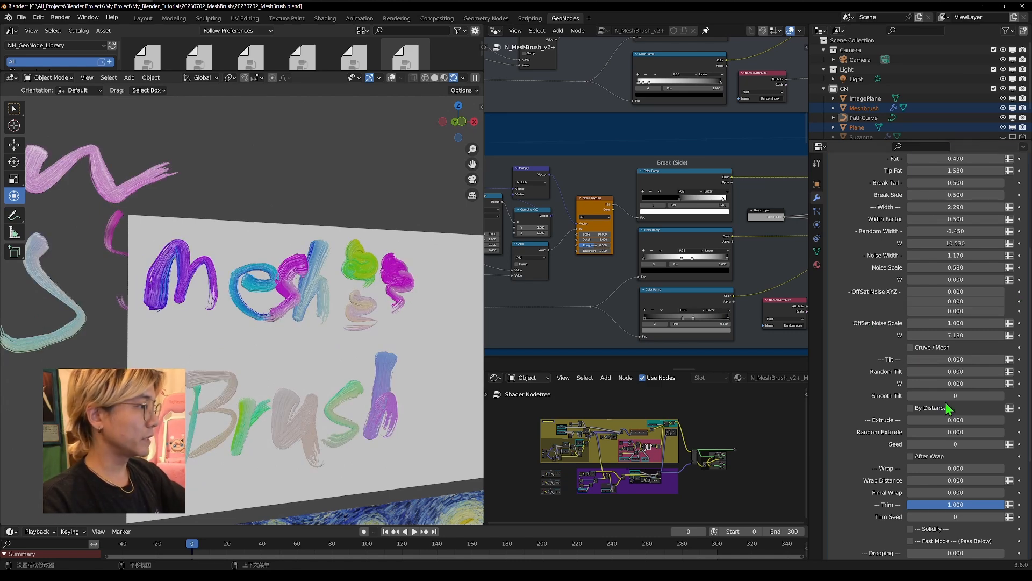
Try a Random Tilt of 91.220 and view the strokes on the plane.
{"action": "left_click_drag", "start_coordinate": [948, 372], "coordinate": [968, 372]}
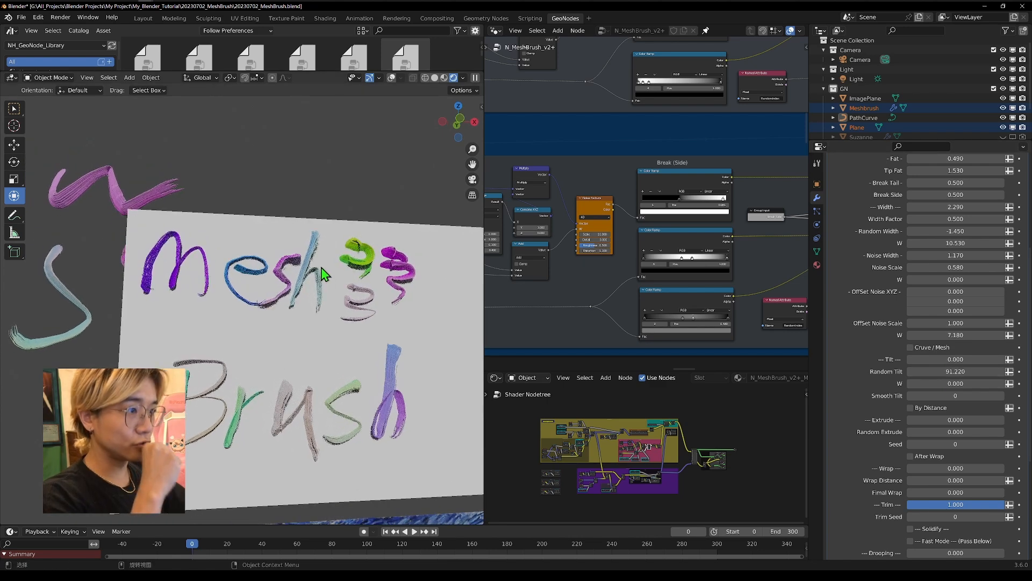
{"action": "middle_click_drag", "start_coordinate": [322, 274], "coordinate": [340, 268]}
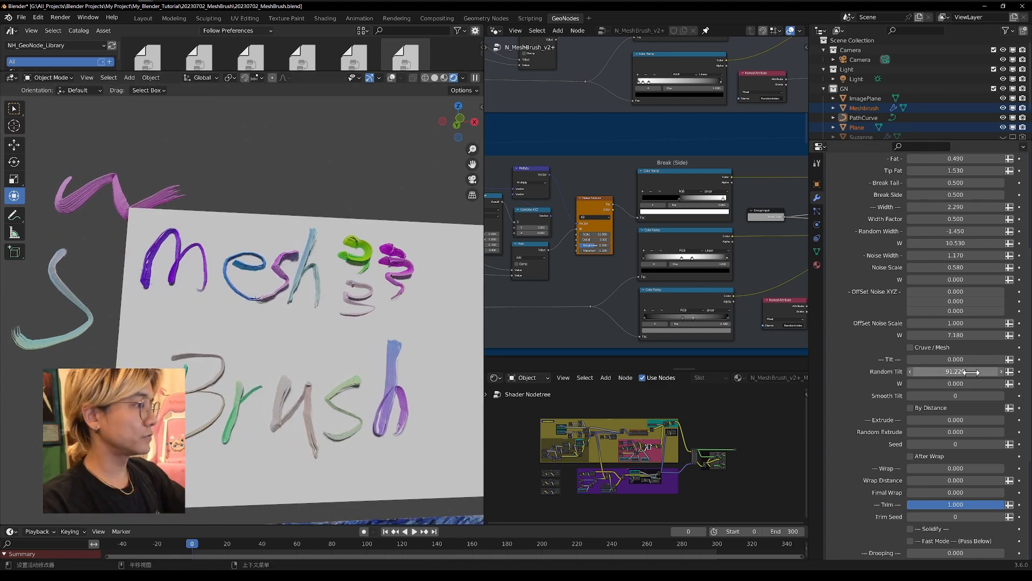
{"action": "mouse_move", "coordinate": [955, 371]}
{"action": "left_mouse_down"}
{"action": "mouse_move", "coordinate": [959, 384]}
{"action": "mouse_move", "coordinate": [1016, 384]}
{"action": "left_mouse_up"}
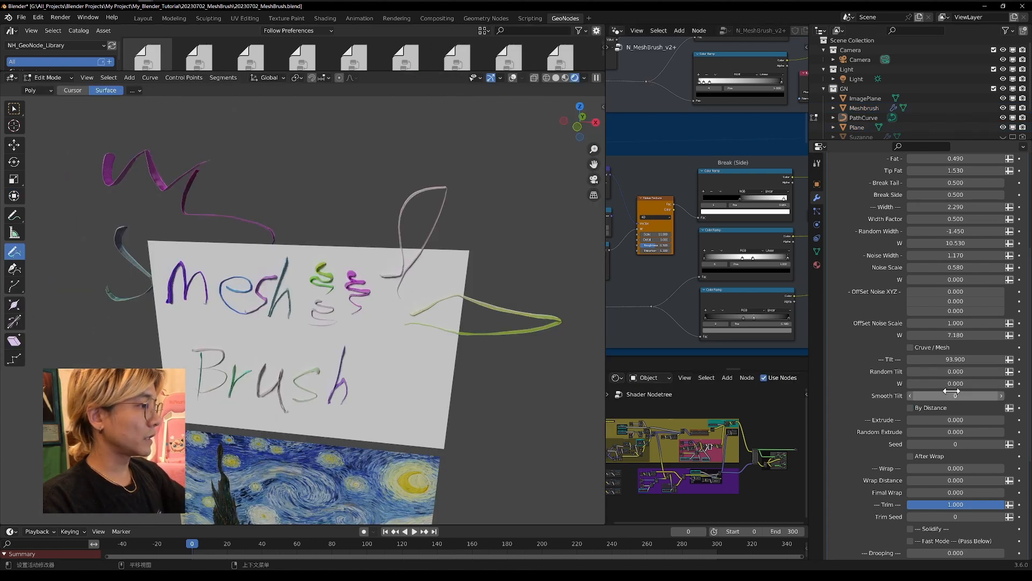
Examine the bends and segments of the tilted freehand strokes up close, away from the plane.
{"action": "middle_click_drag", "start_coordinate": [444, 240], "coordinate": [344, 270], "text": "shift"}
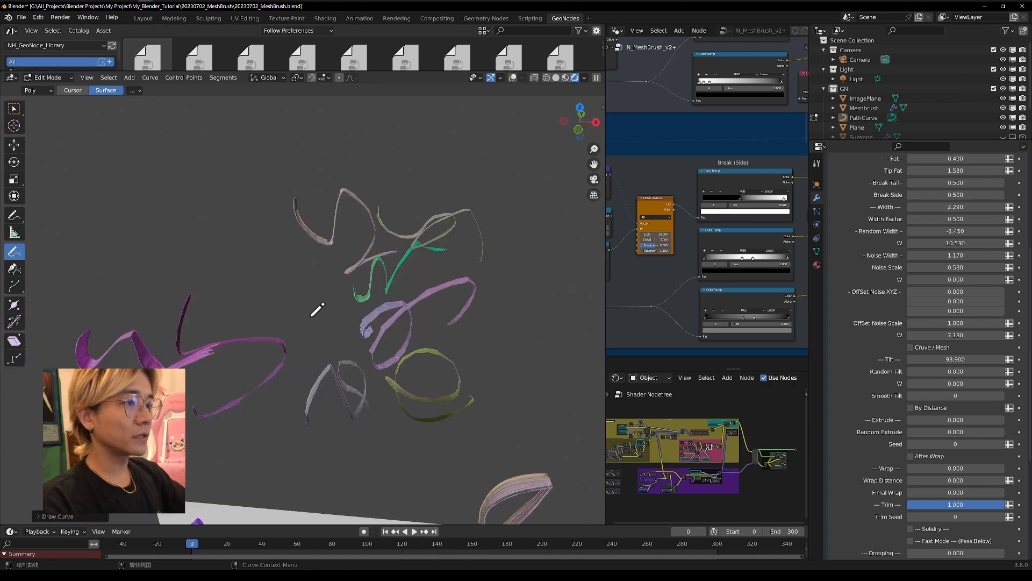
{"action": "scroll", "coordinate": [411, 317], "scroll_direction": "up", "scroll_amount": 4}
{"action": "middle_click_drag", "start_coordinate": [393, 349], "coordinate": [341, 442], "text": "shift"}
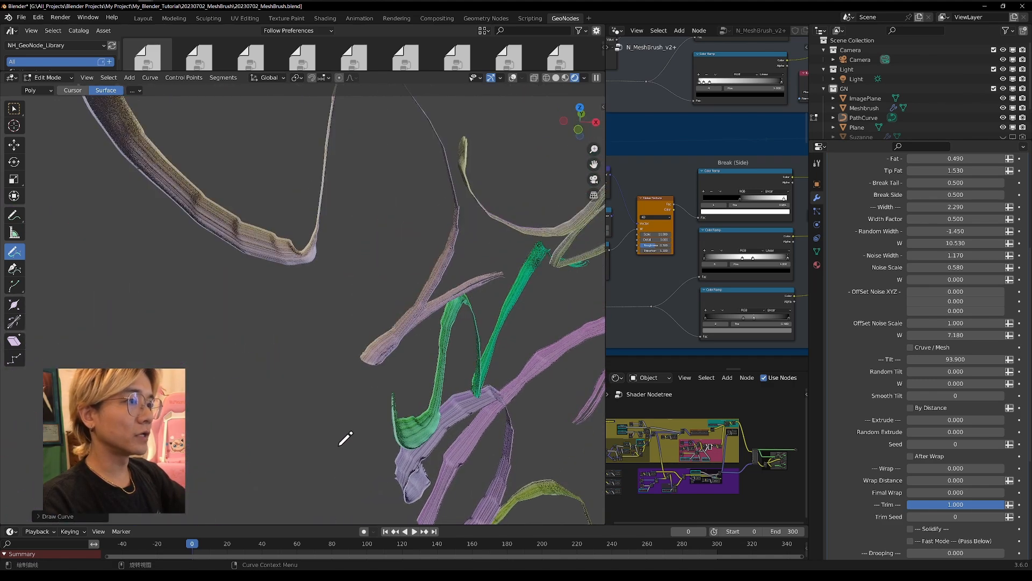
{"action": "scroll", "coordinate": [340, 442], "scroll_direction": "down", "scroll_amount": 3}
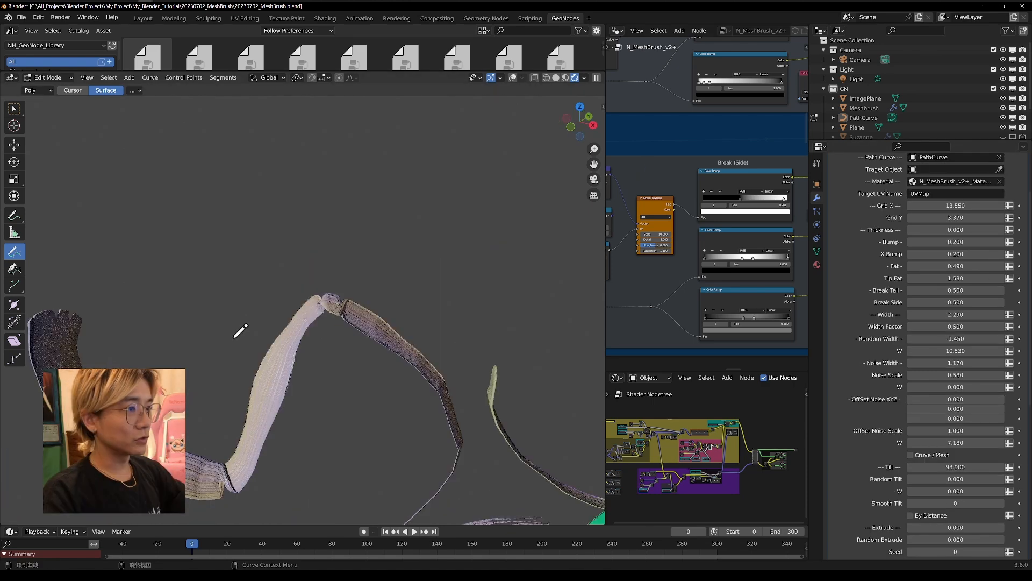
{"action": "scroll", "coordinate": [387, 292], "scroll_direction": "up", "scroll_amount": 2}
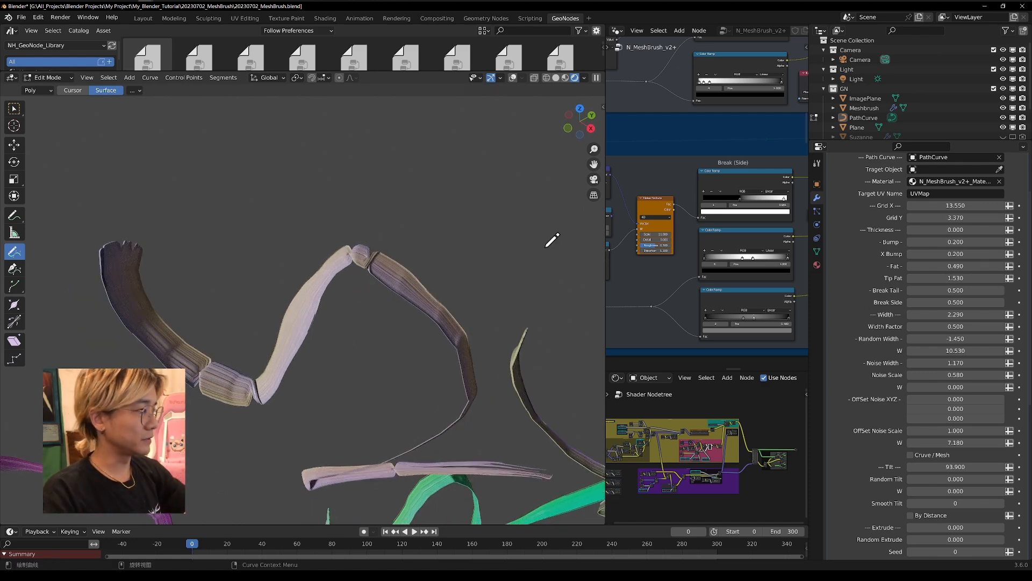
Raise the Smooth Tilt to 3708 and pick the plane in the viewport as the modifier's target object.
{"action": "left_click_drag", "start_coordinate": [941, 504], "coordinate": [1000, 504]}
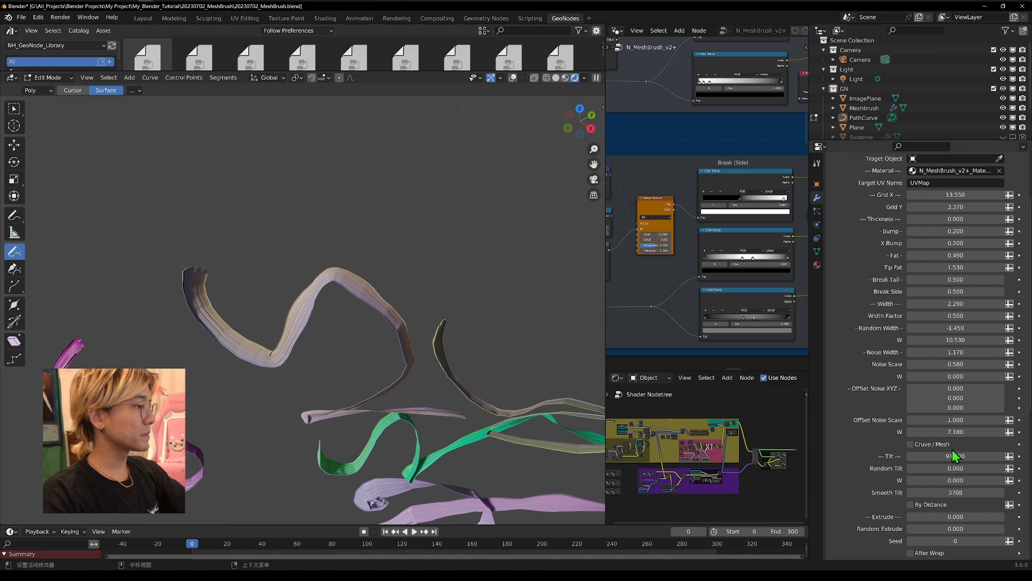
{"action": "scroll", "coordinate": [959, 271], "scroll_direction": "up", "scroll_amount": 1}
{"action": "scroll", "coordinate": [956, 271], "scroll_direction": "up", "scroll_amount": 3}
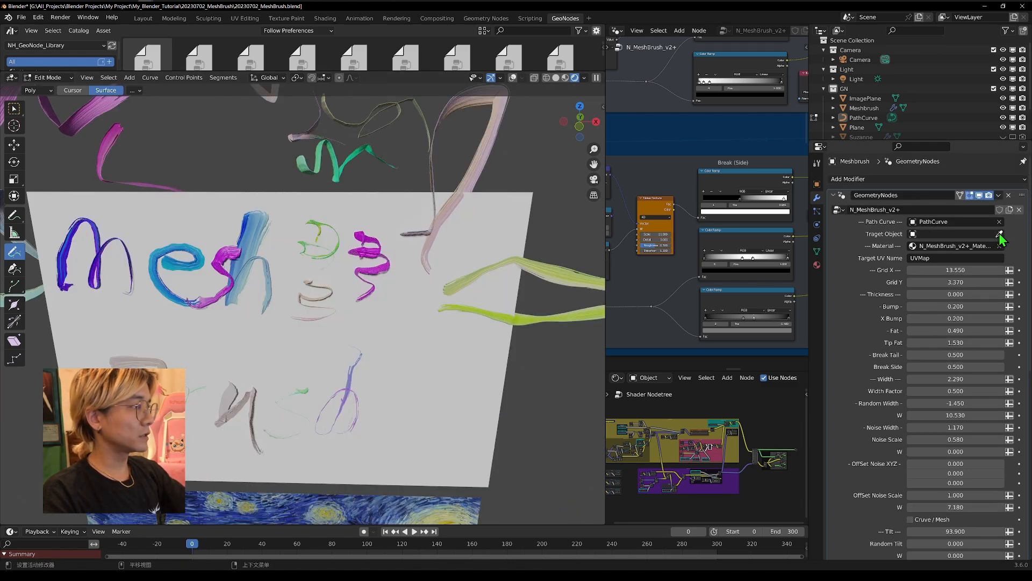
{"action": "left_click", "coordinate": [999, 234]}
{"action": "left_click", "coordinate": [345, 194]}
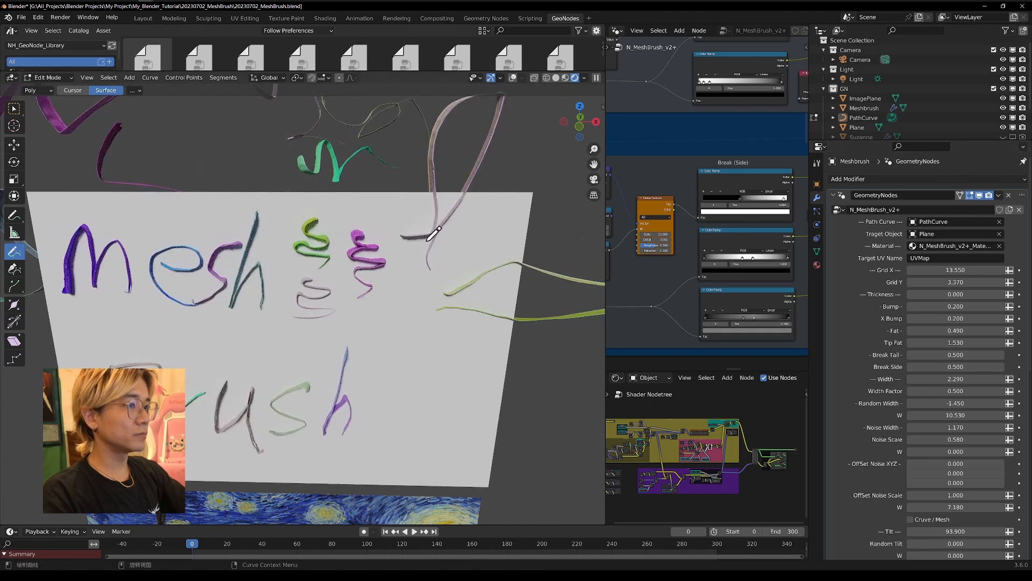
Reset the modifier's Tilt to 0 for the strokes on the plane.
{"action": "scroll", "coordinate": [946, 476], "scroll_direction": "down", "scroll_amount": 5}
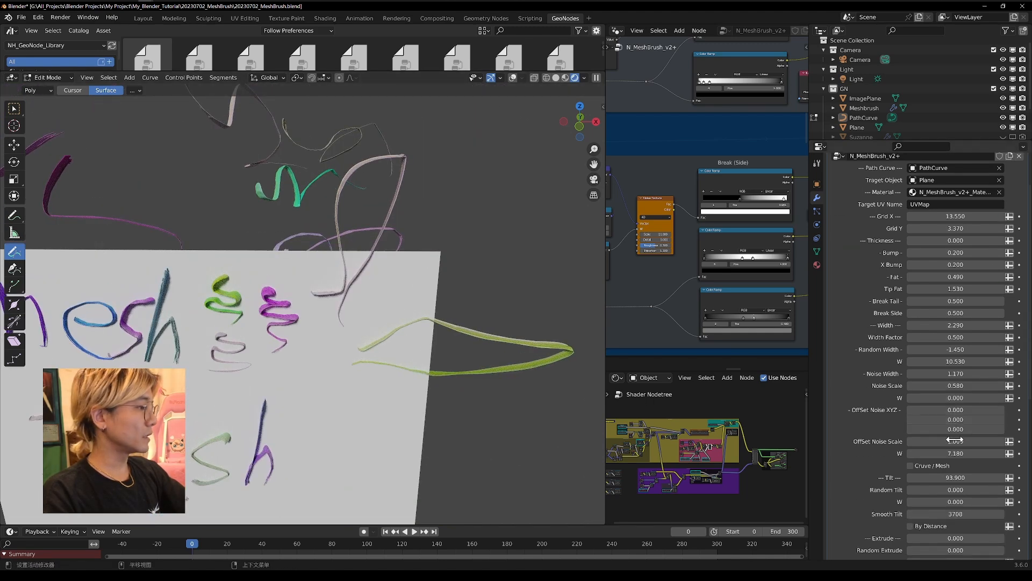
{"action": "double_click", "coordinate": [952, 392]}
{"action": "type", "text": "0"}
{"action": "key", "text": "Return"}
{"action": "middle_click_drag", "start_coordinate": [357, 219], "coordinate": [373, 206]}
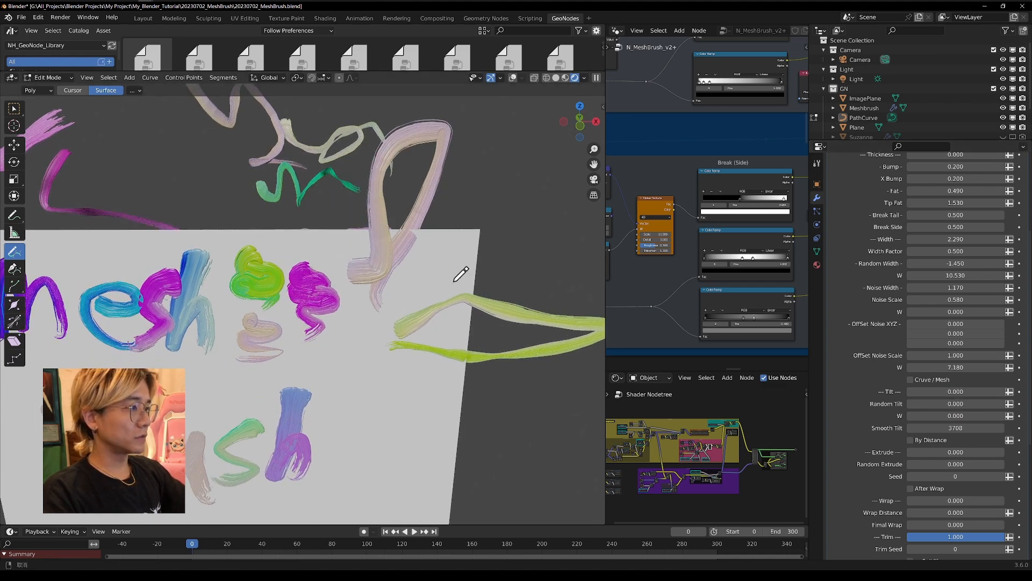
{"action": "middle_click_drag", "start_coordinate": [468, 280], "coordinate": [384, 283], "text": "shift"}
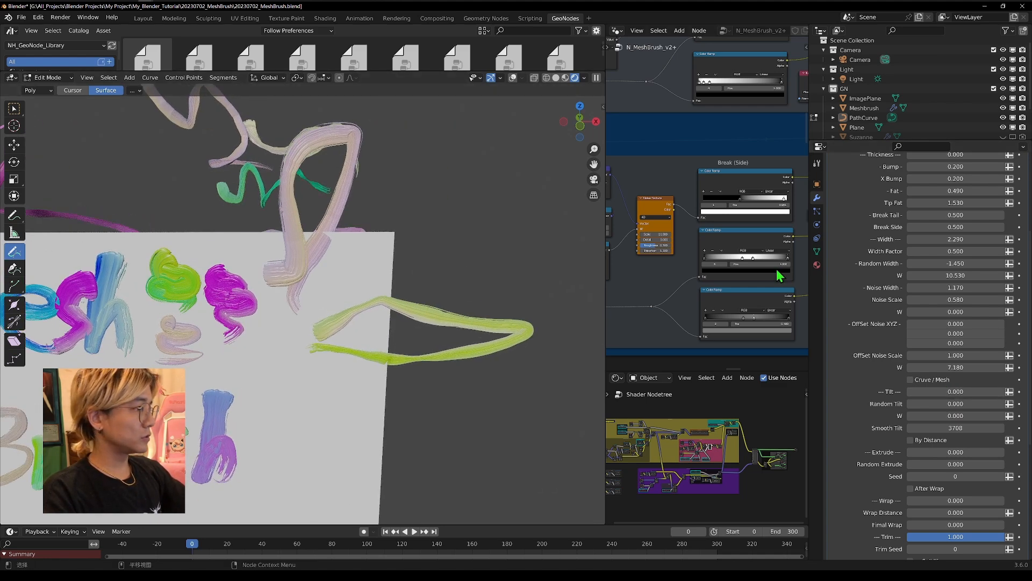
Enable By Distance, set the Tilt to 94.320 and Smooth Tilt to 0, and inspect the strokes extending off the plane.
{"action": "left_click", "coordinate": [911, 440]}
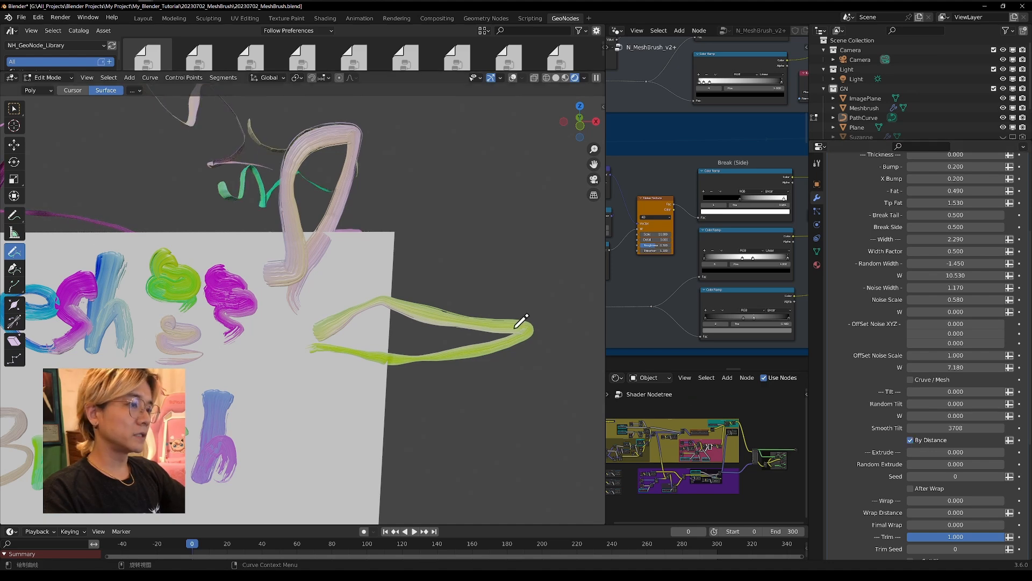
{"action": "left_click_drag", "start_coordinate": [954, 391], "coordinate": [1008, 392]}
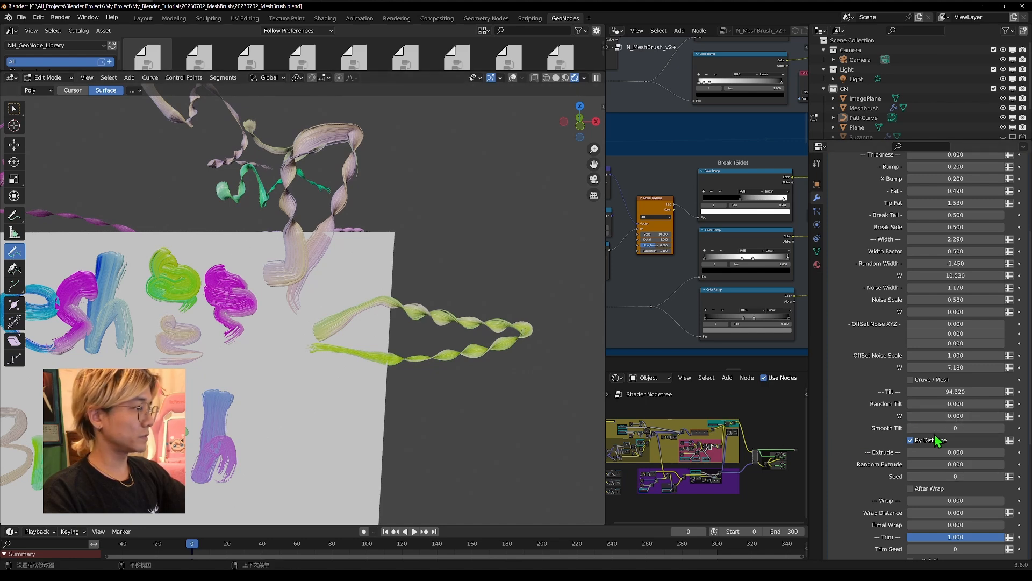
{"action": "middle_click_drag", "start_coordinate": [322, 356], "coordinate": [398, 365]}
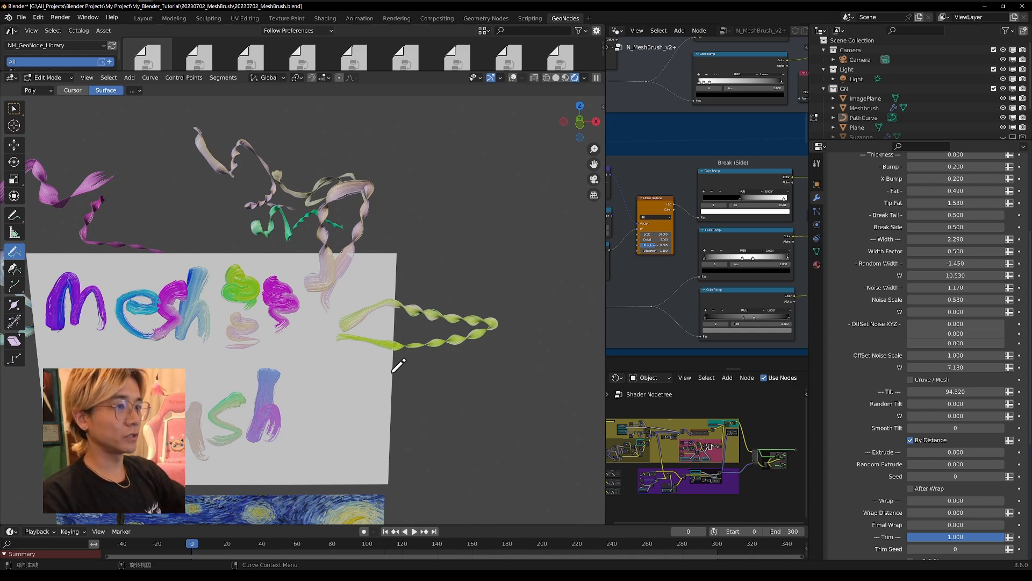
{"action": "middle_click_drag", "start_coordinate": [338, 215], "coordinate": [317, 216]}
{"action": "middle_click_drag", "start_coordinate": [414, 341], "coordinate": [427, 322]}
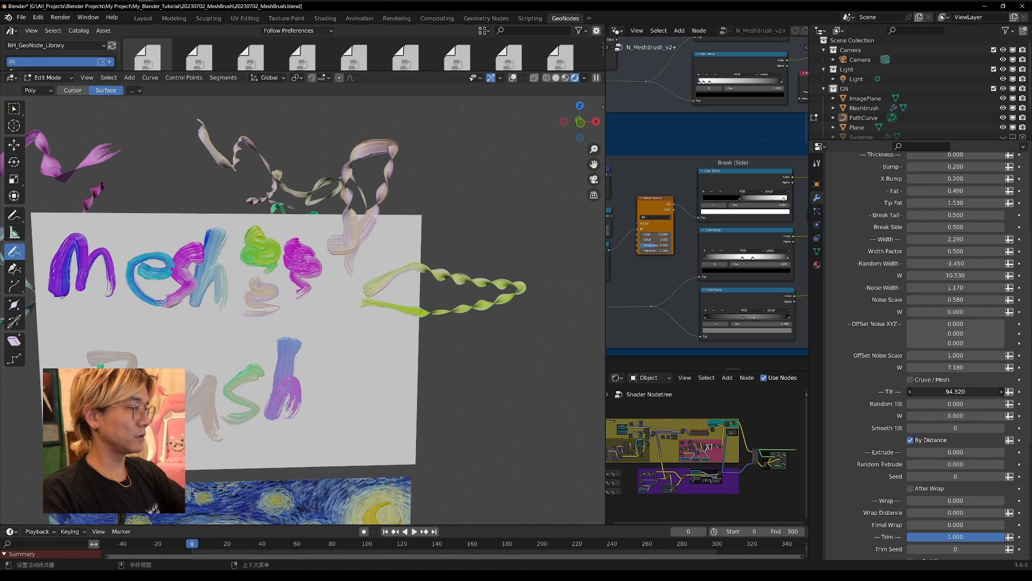
Draw more freehand strokes running off the plane's edge and lower the Tilt to 43.280.
{"action": "left_click_drag", "start_coordinate": [955, 391], "coordinate": [967, 391]}
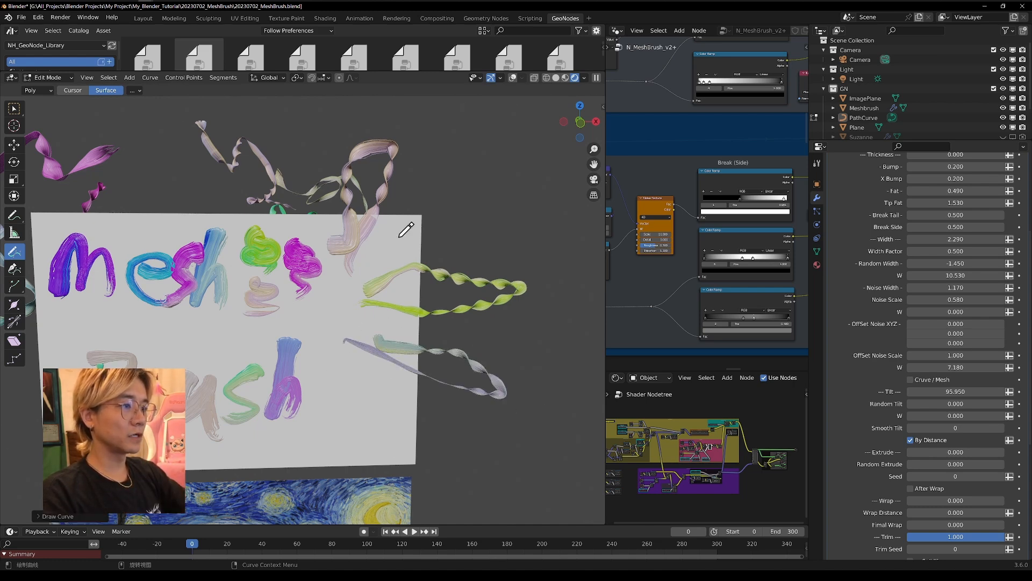
{"action": "left_click_drag", "start_coordinate": [386, 405], "coordinate": [481, 420]}
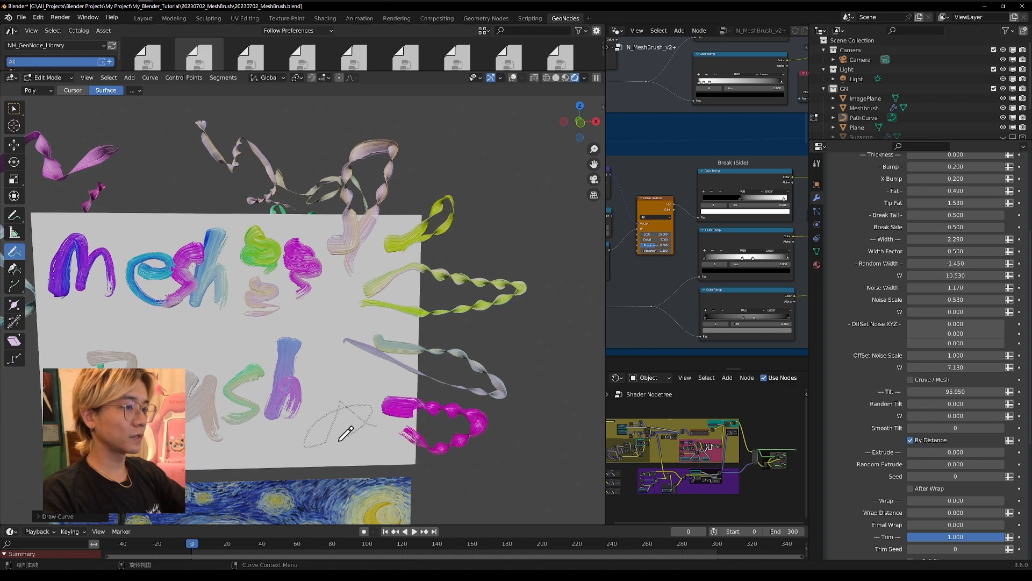
{"action": "mouse_move", "coordinate": [438, 419]}
{"action": "middle_mouse_down"}
{"action": "mouse_move", "coordinate": [410, 375]}
{"action": "mouse_move", "coordinate": [421, 375]}
{"action": "middle_mouse_up"}
{"action": "left_click_drag", "start_coordinate": [948, 390], "coordinate": [909, 391]}
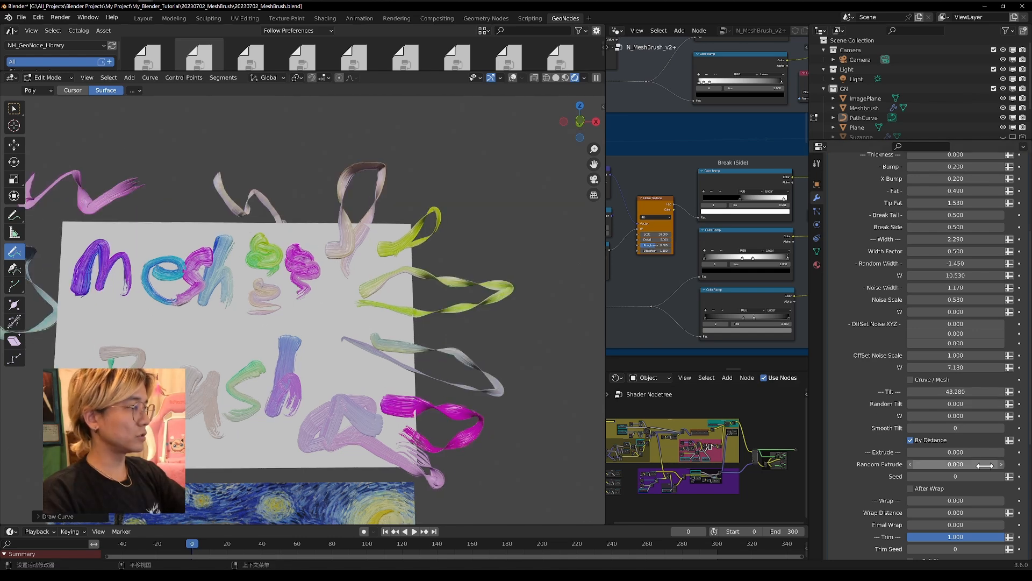
Try a Smooth Tilt of 5068 on the strokes and set it back to 0.
{"action": "left_click_drag", "start_coordinate": [935, 430], "coordinate": [1017, 428]}
{"action": "middle_click_drag", "start_coordinate": [397, 339], "coordinate": [473, 344]}
{"action": "left_click", "coordinate": [968, 428]}
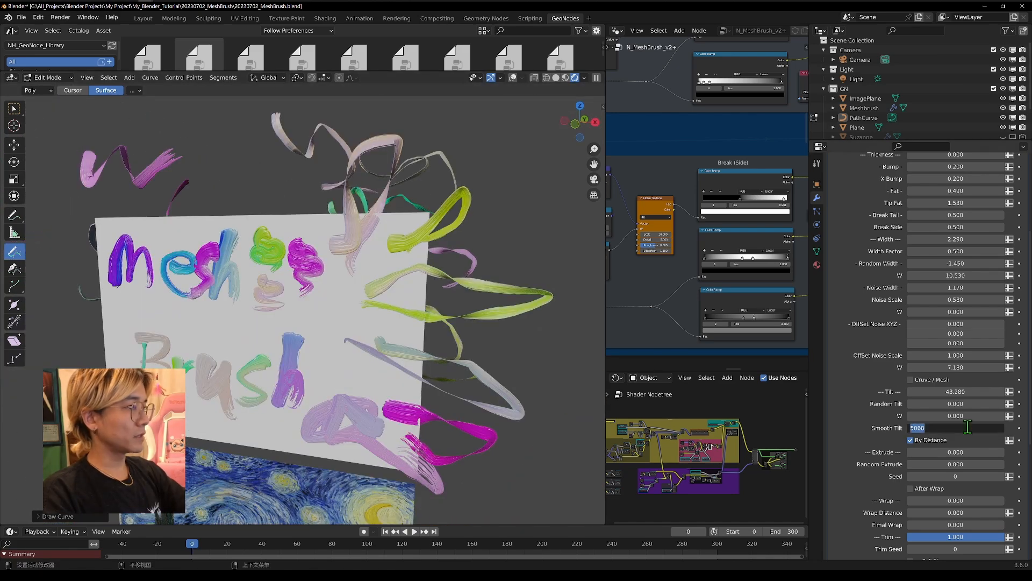
{"action": "type", "text": "0"}
{"action": "key", "text": "Return"}
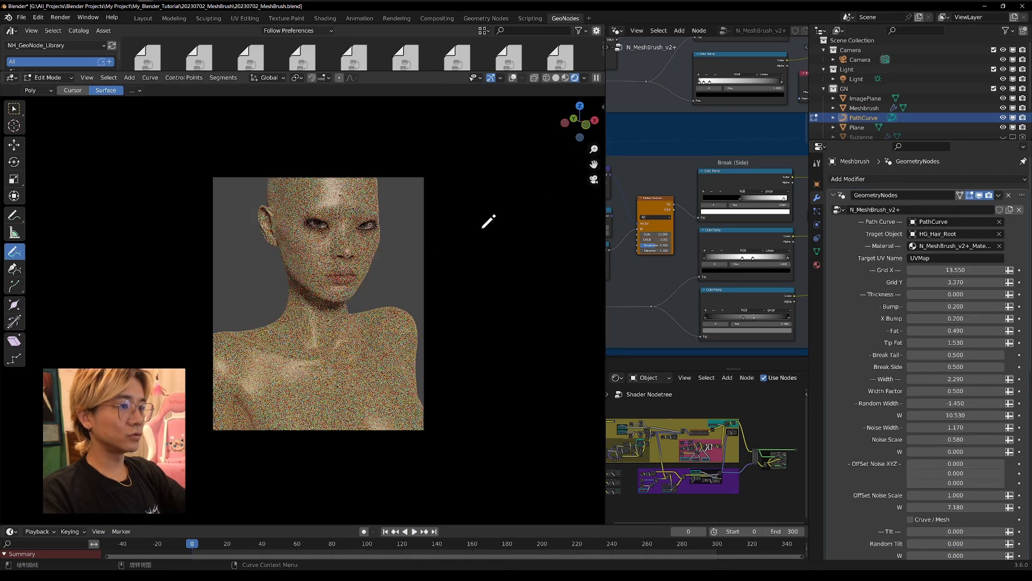
Write "Mesh" with freehand curve strokes across the character's chest.
{"action": "scroll", "coordinate": [385, 244], "scroll_direction": "up", "scroll_amount": 2}
{"action": "middle_click_drag", "start_coordinate": [377, 248], "coordinate": [366, 346], "text": "shift"}
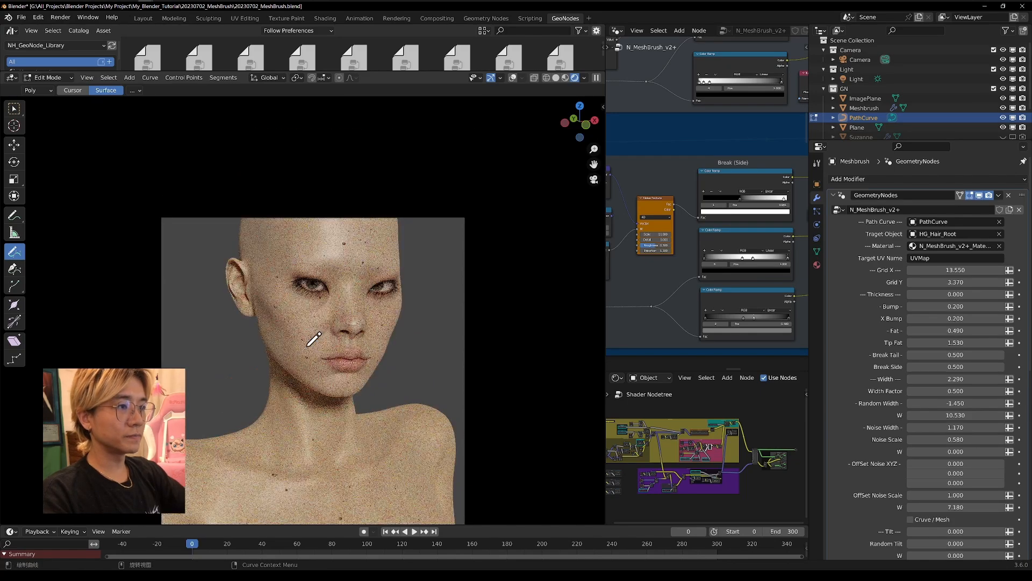
{"action": "middle_click_drag", "start_coordinate": [261, 485], "coordinate": [258, 430], "text": "shift"}
{"action": "left_click_drag", "start_coordinate": [199, 489], "coordinate": [301, 471]}
{"action": "mouse_move", "coordinate": [325, 418]}
{"action": "left_mouse_down"}
{"action": "mouse_move", "coordinate": [318, 456]}
{"action": "mouse_move", "coordinate": [297, 472]}
{"action": "left_mouse_up"}
{"action": "mouse_move", "coordinate": [352, 406]}
{"action": "left_mouse_down"}
{"action": "mouse_move", "coordinate": [367, 418]}
{"action": "mouse_move", "coordinate": [359, 467]}
{"action": "left_mouse_up"}
Draw freehand curve strokes on the character's forehead, scalp, temple and cheek.
{"action": "middle_click_drag", "start_coordinate": [488, 442], "coordinate": [397, 162]}
{"action": "left_click_drag", "start_coordinate": [394, 156], "coordinate": [404, 165]}
{"action": "middle_click_drag", "start_coordinate": [442, 162], "coordinate": [372, 191]}
{"action": "mouse_move", "coordinate": [423, 140]}
{"action": "left_mouse_down"}
{"action": "mouse_move", "coordinate": [444, 135]}
{"action": "mouse_move", "coordinate": [440, 111]}
{"action": "left_mouse_up"}
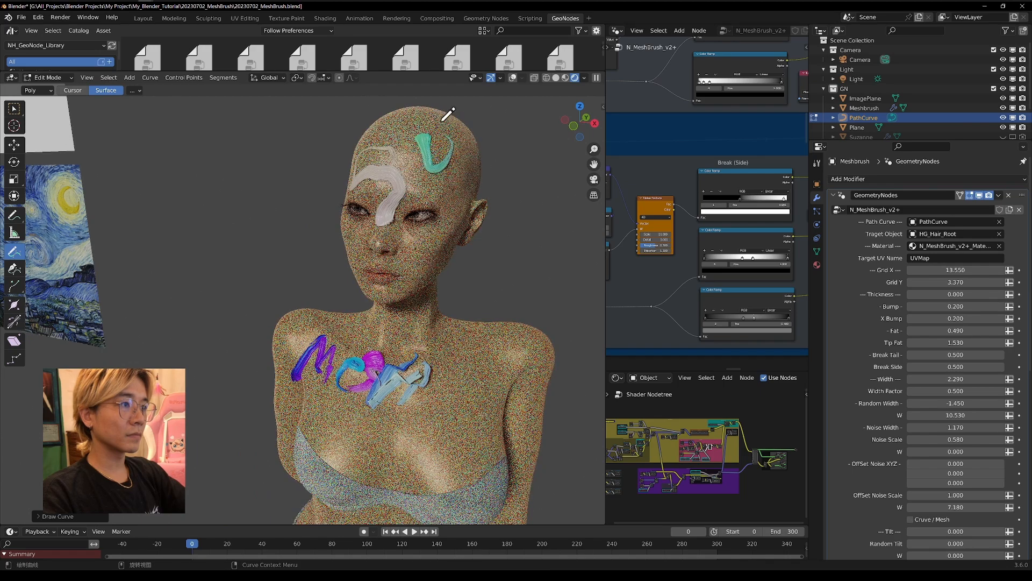
{"action": "middle_click_drag", "start_coordinate": [440, 111], "coordinate": [385, 147]}
{"action": "mouse_move", "coordinate": [380, 124]}
{"action": "left_mouse_down"}
{"action": "mouse_move", "coordinate": [365, 142]}
{"action": "mouse_move", "coordinate": [377, 233]}
{"action": "mouse_move", "coordinate": [362, 264]}
{"action": "left_mouse_up"}
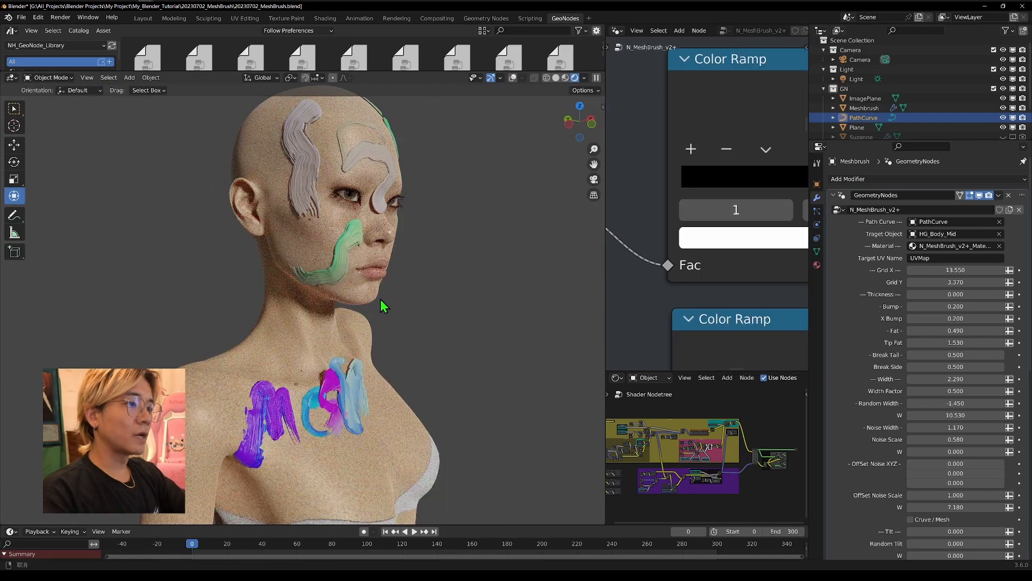
Clear the modifier's target object and pick the character's body, HG_Body_Mid, again in the viewport.
{"action": "middle_click_drag", "start_coordinate": [383, 304], "coordinate": [386, 311]}
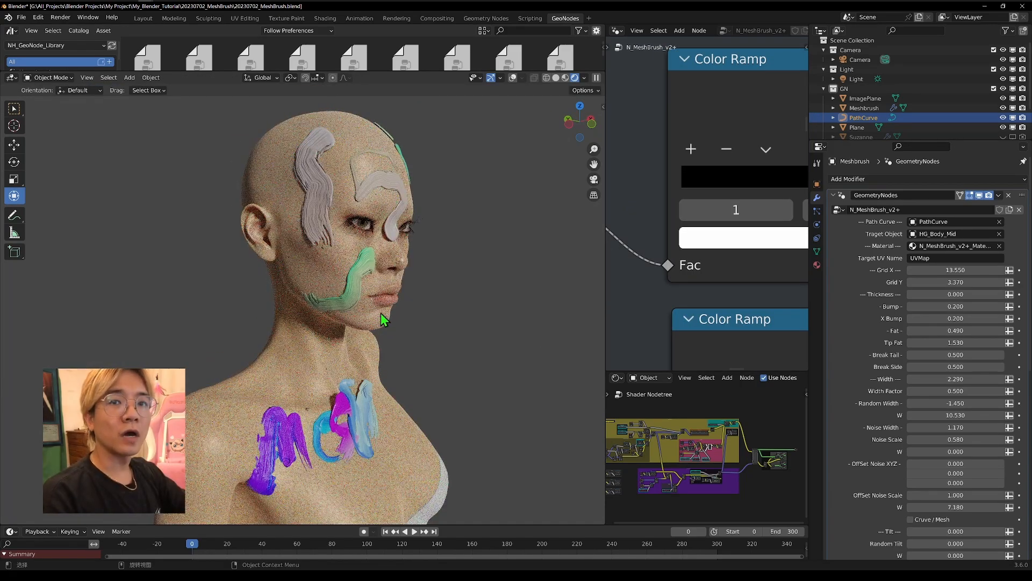
{"action": "middle_click_drag", "start_coordinate": [418, 342], "coordinate": [480, 441]}
{"action": "middle_click_drag", "start_coordinate": [376, 316], "coordinate": [372, 430]}
{"action": "middle_click_drag", "start_coordinate": [499, 329], "coordinate": [549, 325]}
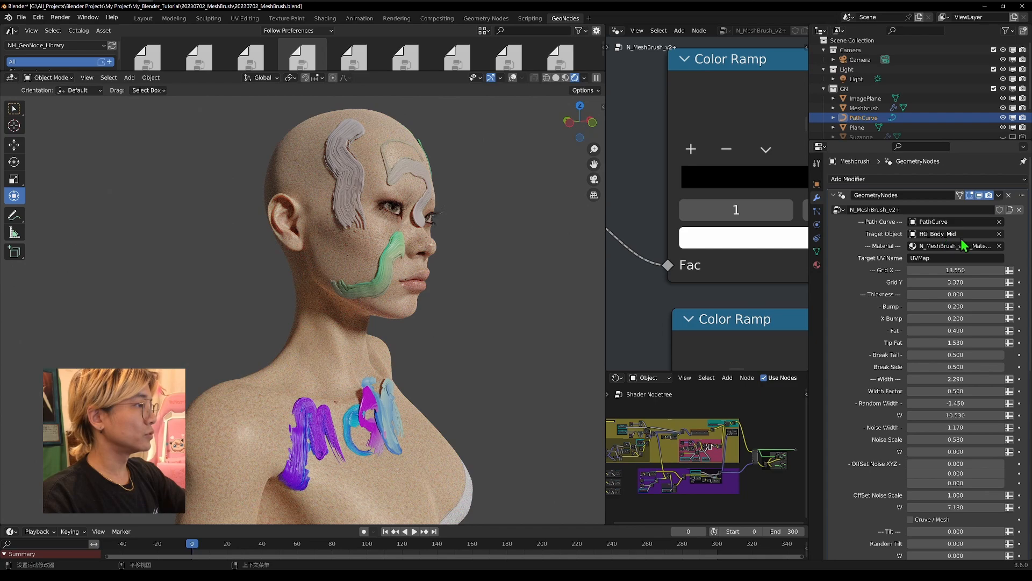
{"action": "left_click", "coordinate": [998, 234]}
{"action": "left_click", "coordinate": [999, 233]}
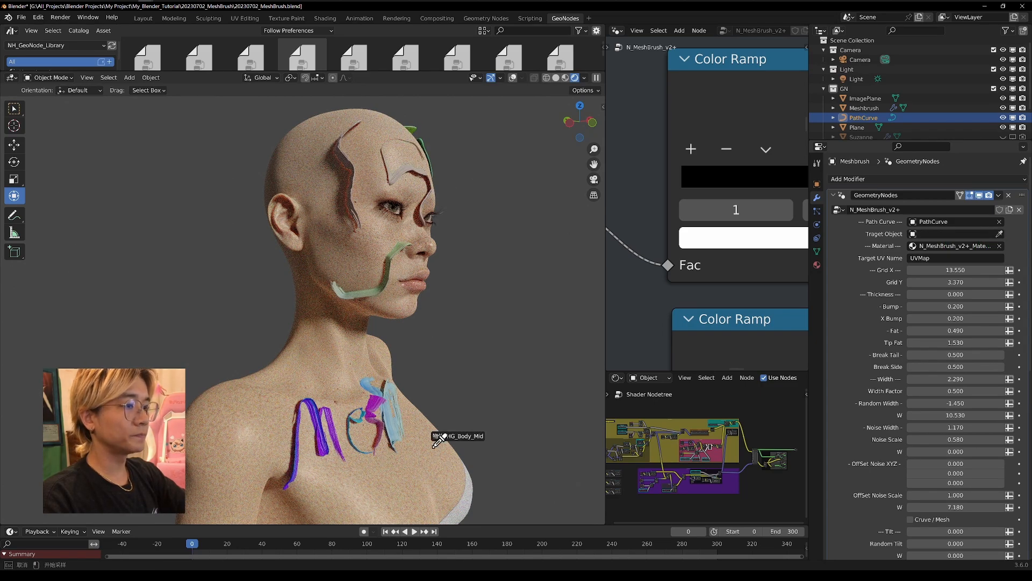
{"action": "left_click", "coordinate": [396, 351]}
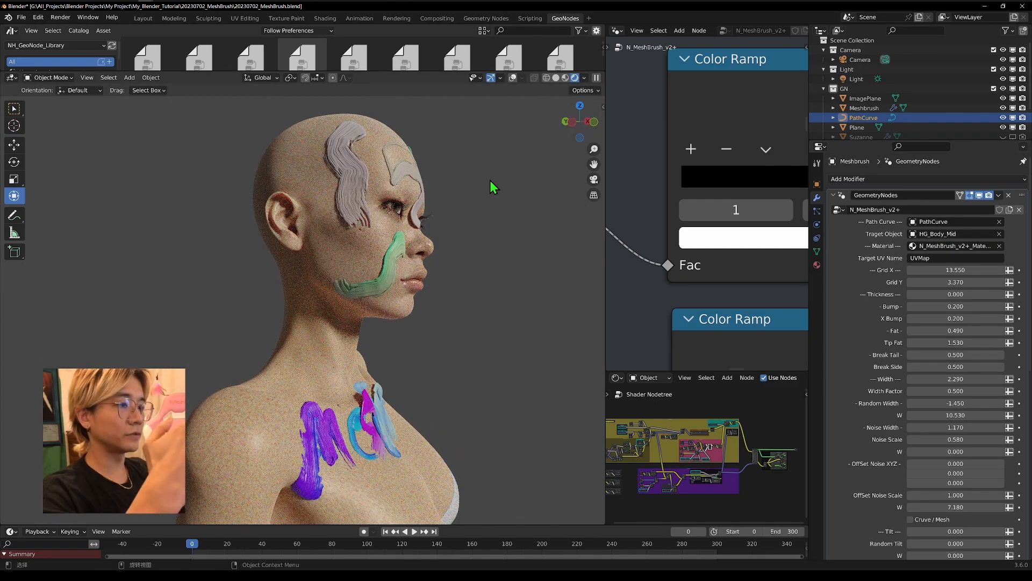
Set the modifier's Wrap to 1.000 for the strokes on the body.
{"action": "middle_click_drag", "start_coordinate": [460, 387], "coordinate": [489, 272]}
{"action": "scroll", "coordinate": [440, 164], "scroll_direction": "up", "scroll_amount": 4}
{"action": "middle_click_drag", "start_coordinate": [418, 445], "coordinate": [398, 327], "text": "shift"}
{"action": "scroll", "coordinate": [401, 327], "scroll_direction": "down", "scroll_amount": 3}
{"action": "middle_click_drag", "start_coordinate": [401, 325], "coordinate": [378, 394], "text": "shift"}
{"action": "scroll", "coordinate": [910, 401], "scroll_direction": "down", "scroll_amount": 12}
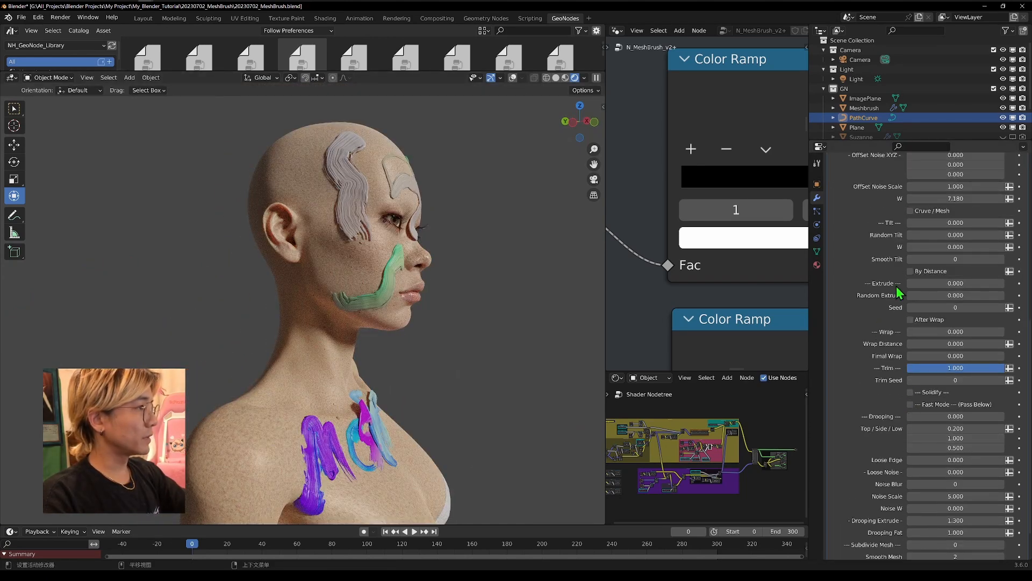
{"action": "left_click_drag", "start_coordinate": [934, 332], "coordinate": [935, 332]}
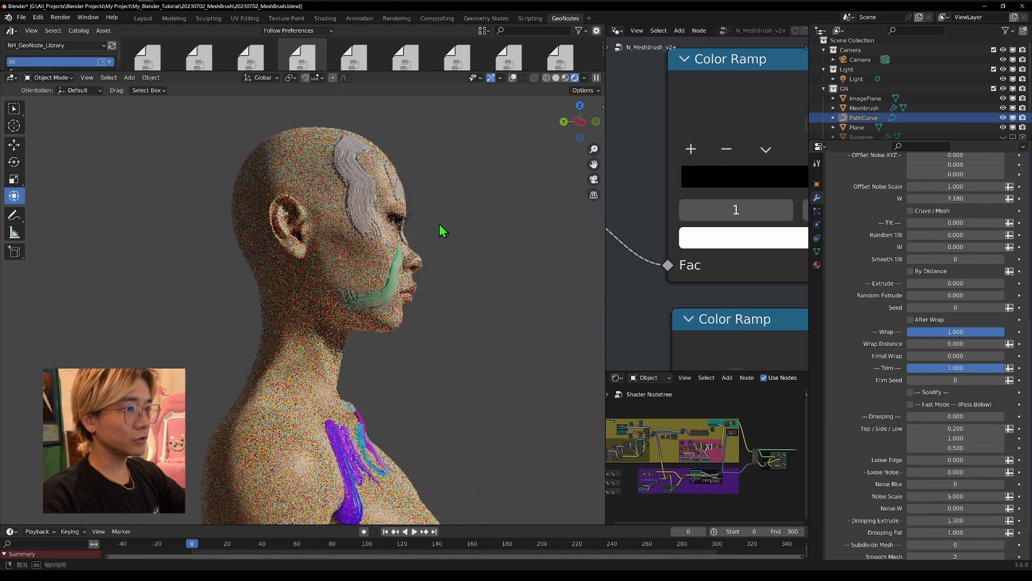
Examine from several sides how the strokes on the face and chest follow the skin.
{"action": "middle_click_drag", "start_coordinate": [442, 230], "coordinate": [260, 212]}
{"action": "scroll", "coordinate": [391, 300], "scroll_direction": "up", "scroll_amount": 5}
{"action": "scroll", "coordinate": [391, 299], "scroll_direction": "down", "scroll_amount": 5}
{"action": "middle_click_drag", "start_coordinate": [411, 302], "coordinate": [462, 328]}
{"action": "scroll", "coordinate": [376, 349], "scroll_direction": "down", "scroll_amount": 2}
{"action": "middle_click_drag", "start_coordinate": [317, 390], "coordinate": [313, 281], "text": "shift"}
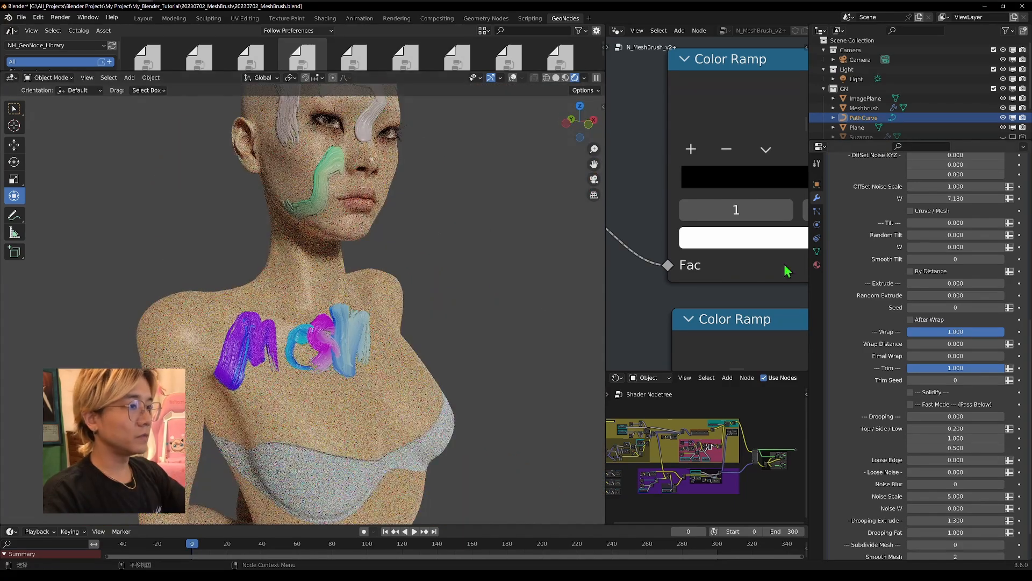
Set the Extrude to 0.230 to offset the strokes from the skin.
{"action": "scroll", "coordinate": [946, 328], "scroll_direction": "up", "scroll_amount": 12}
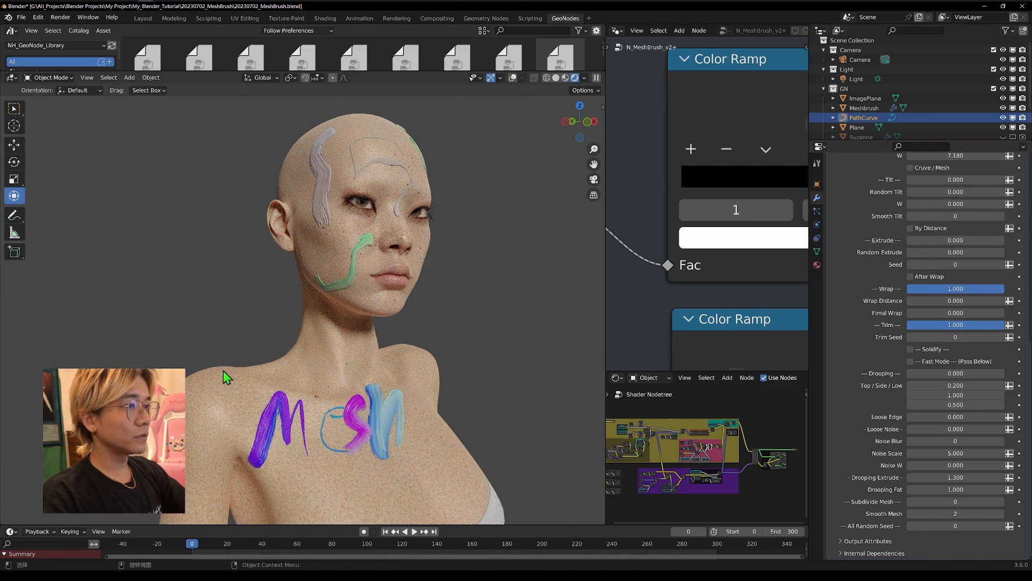
{"action": "left_click_drag", "start_coordinate": [956, 240], "coordinate": [980, 240]}
{"action": "mouse_move", "coordinate": [991, 241]}
{"action": "left_mouse_down"}
{"action": "mouse_move", "coordinate": [971, 253]}
{"action": "mouse_move", "coordinate": [982, 253]}
{"action": "left_mouse_up"}
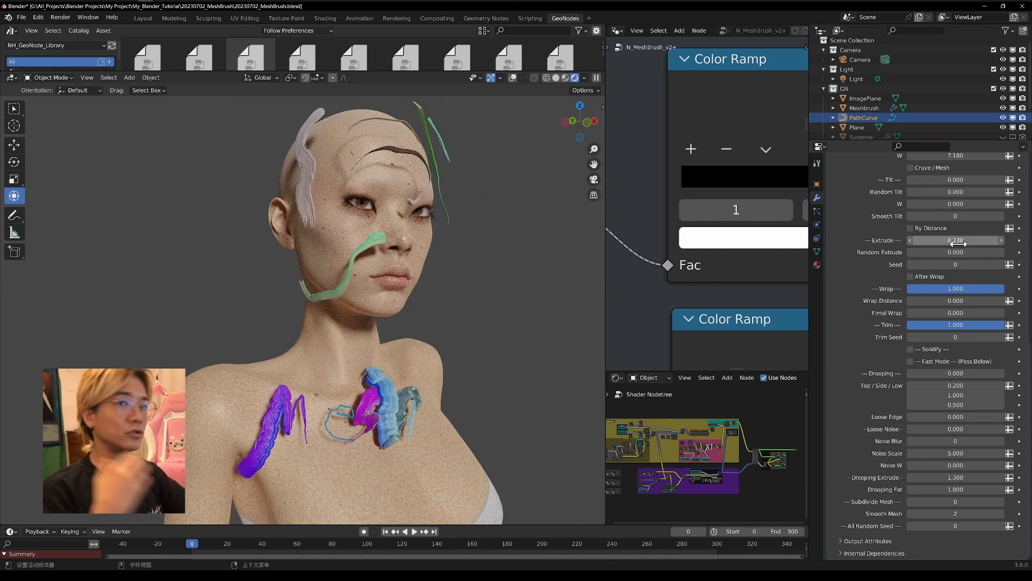
Try a Random Extrude of 0.330 on the strokes and reset the Extrude to 0.
{"action": "left_click_drag", "start_coordinate": [956, 252], "coordinate": [974, 253]}
{"action": "middle_click_drag", "start_coordinate": [573, 317], "coordinate": [517, 316]}
{"action": "left_click", "coordinate": [974, 240]}
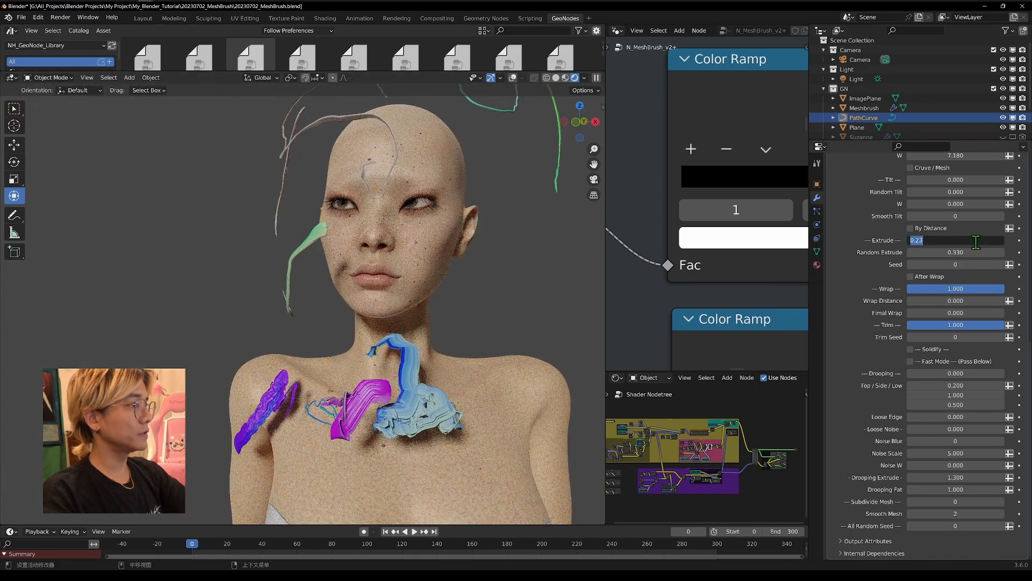
{"action": "type", "text": "0"}
{"action": "key", "text": "Return"}
{"action": "mouse_move", "coordinate": [140, 344]}
{"action": "middle_mouse_down"}
{"action": "mouse_move", "coordinate": [182, 332]}
{"action": "mouse_move", "coordinate": [269, 333]}
{"action": "middle_mouse_up"}
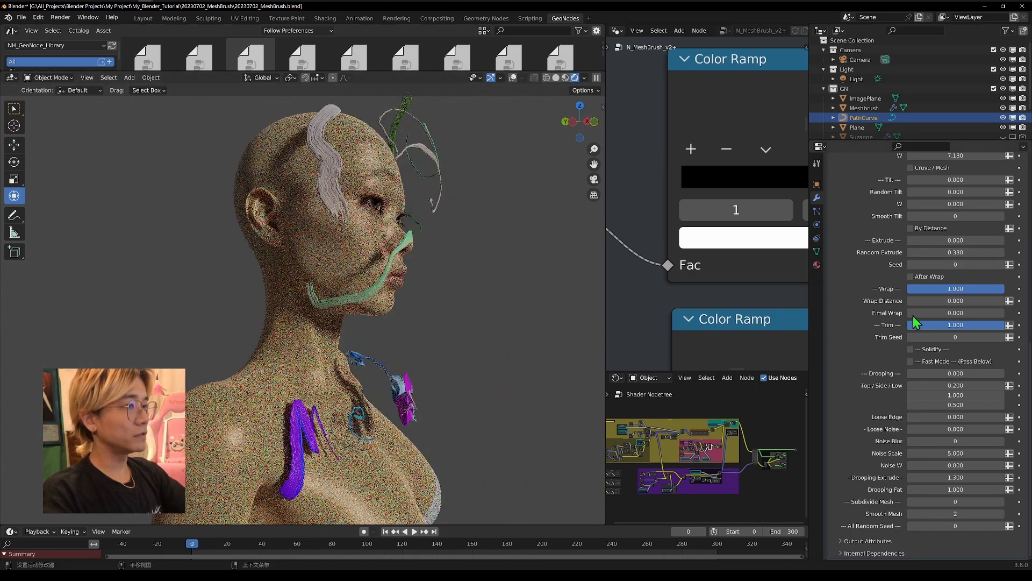
Change the extrude Seed to 312 and reset the Random Extrude to 0.
{"action": "left_click_drag", "start_coordinate": [968, 251], "coordinate": [997, 265]}
{"action": "key", "text": "ctrl+z"}
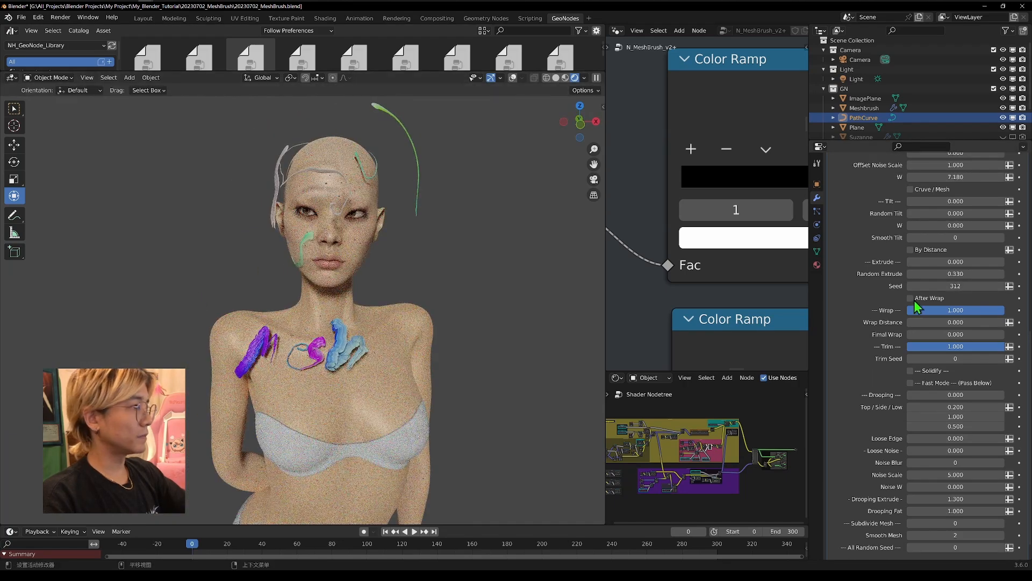
{"action": "double_click", "coordinate": [950, 274]}
{"action": "type", "text": "0"}
{"action": "key", "text": "Return"}
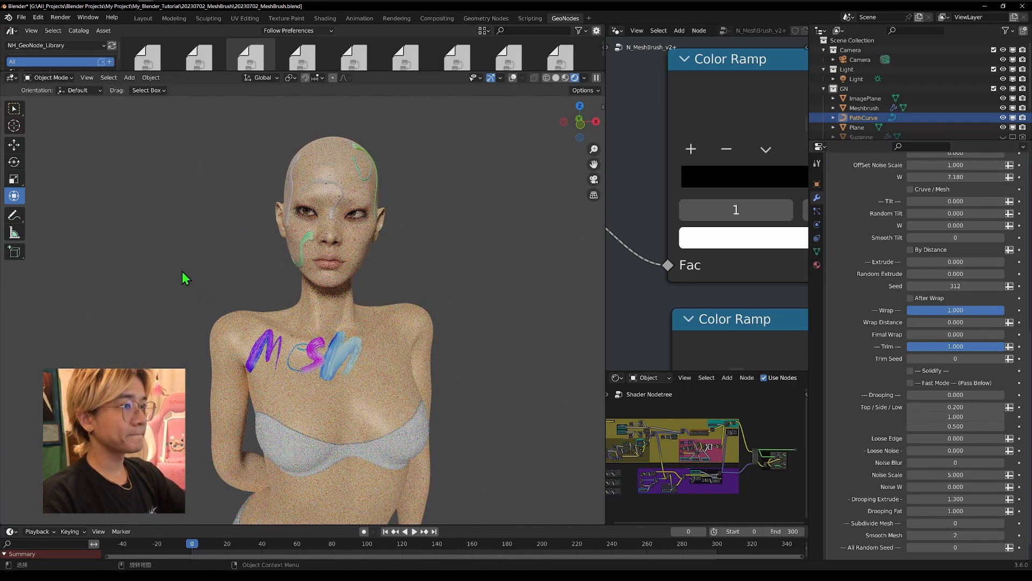
Draw freehand loop strokes that rise off the character's shoulders and head in curve Edit Mode.
{"action": "key", "text": "Tab"}
{"action": "scroll", "coordinate": [205, 242], "scroll_direction": "up", "scroll_amount": 3}
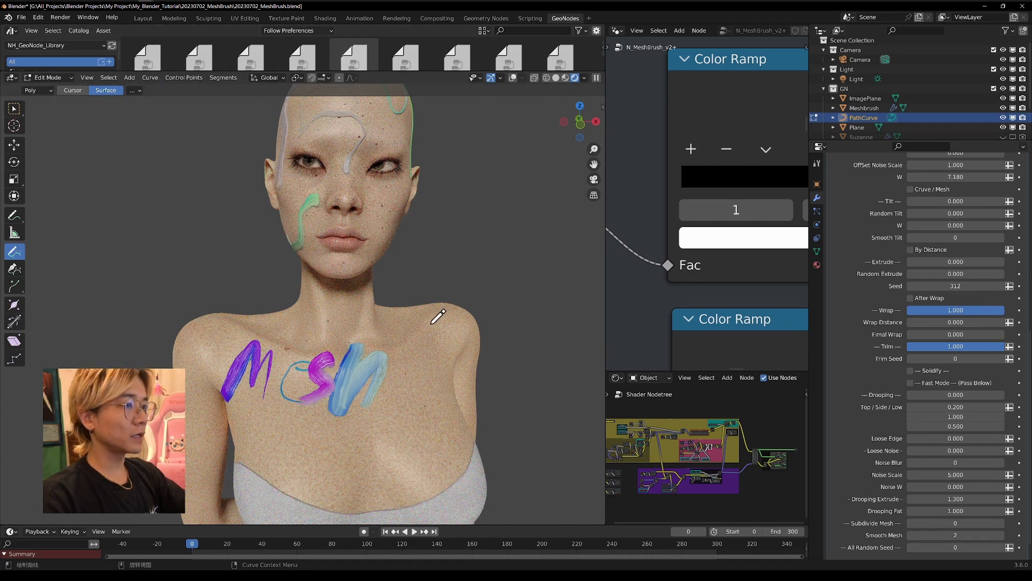
{"action": "left_click_drag", "start_coordinate": [486, 355], "coordinate": [479, 358]}
{"action": "mouse_move", "coordinate": [362, 302]}
{"action": "middle_mouse_down"}
{"action": "mouse_move", "coordinate": [307, 310]}
{"action": "mouse_move", "coordinate": [250, 292]}
{"action": "middle_mouse_up"}
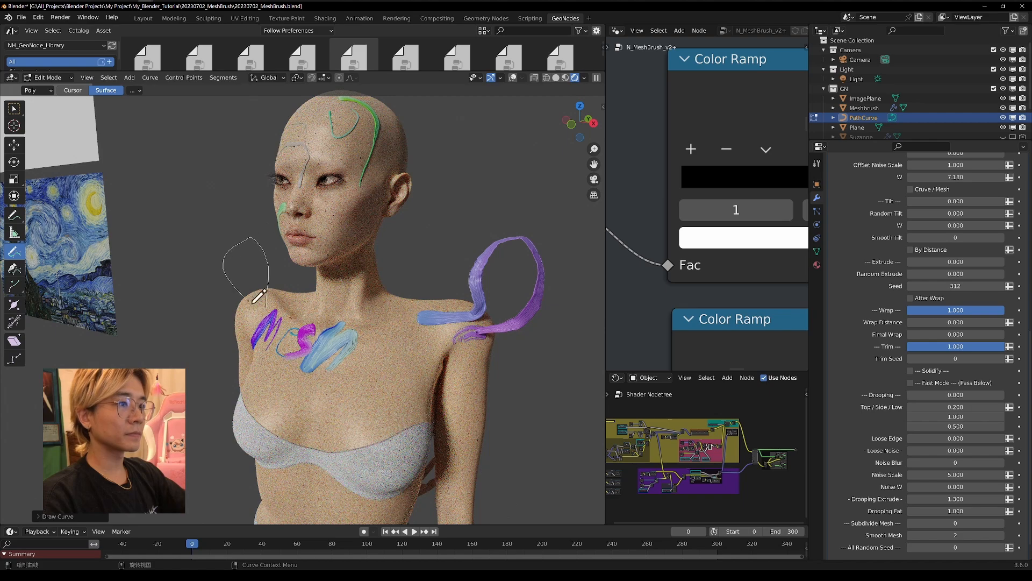
{"action": "left_click_drag", "start_coordinate": [264, 311], "coordinate": [267, 310]}
{"action": "middle_click_drag", "start_coordinate": [266, 309], "coordinate": [381, 253]}
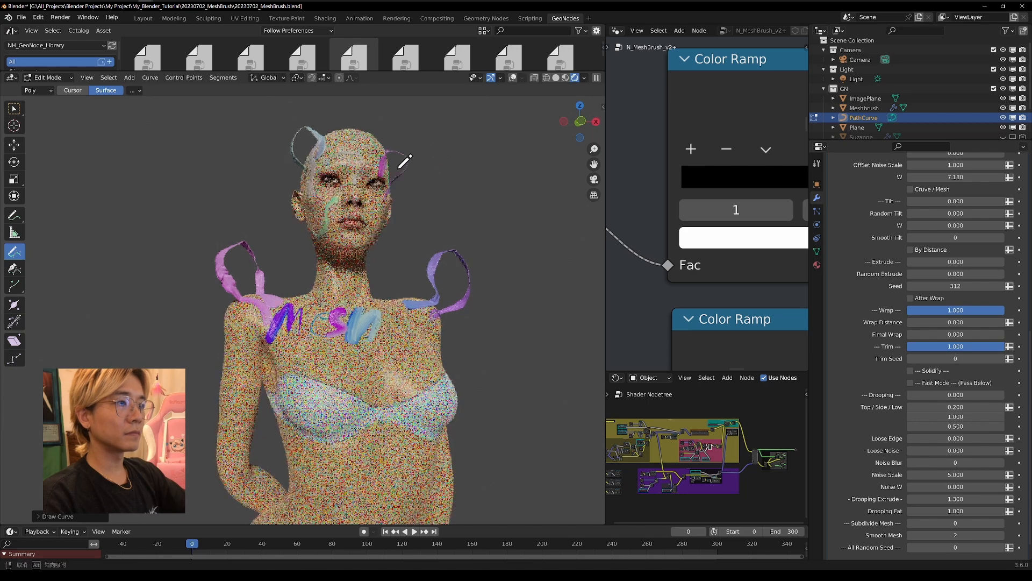
Try varying the Wrap amount on the loop strokes around the head and shoulders.
{"action": "middle_click_drag", "start_coordinate": [407, 161], "coordinate": [214, 201]}
{"action": "middle_click_drag", "start_coordinate": [396, 207], "coordinate": [525, 203]}
{"action": "mouse_move", "coordinate": [957, 311]}
{"action": "left_mouse_down"}
{"action": "mouse_move", "coordinate": [859, 310]}
{"action": "mouse_move", "coordinate": [958, 310]}
{"action": "left_mouse_up"}
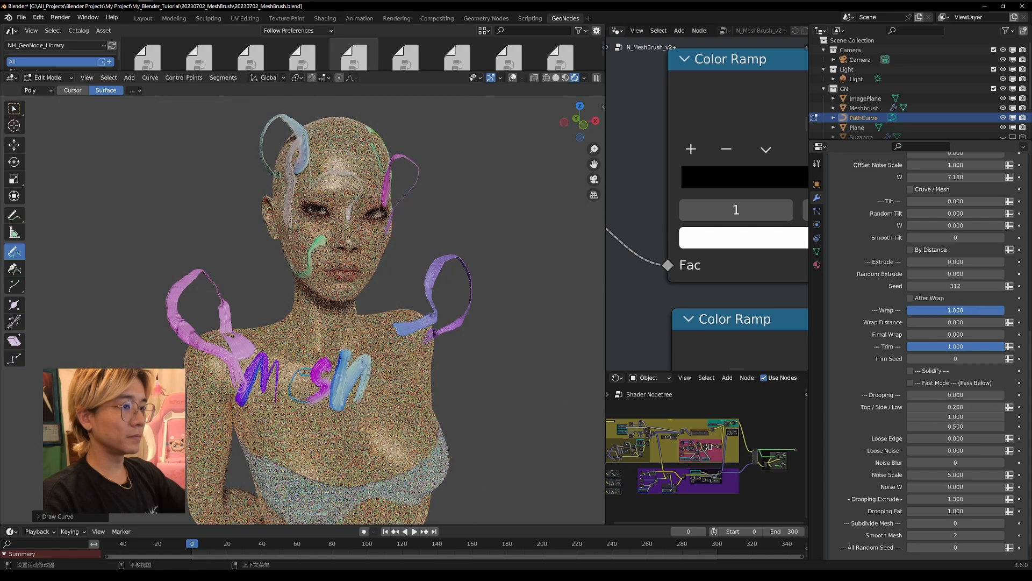
Try a Wrap Distance of 1.000 on the head and shoulder loop strokes and reset it to 0.
{"action": "middle_click_drag", "start_coordinate": [390, 302], "coordinate": [424, 283]}
{"action": "middle_click_drag", "start_coordinate": [514, 293], "coordinate": [420, 308]}
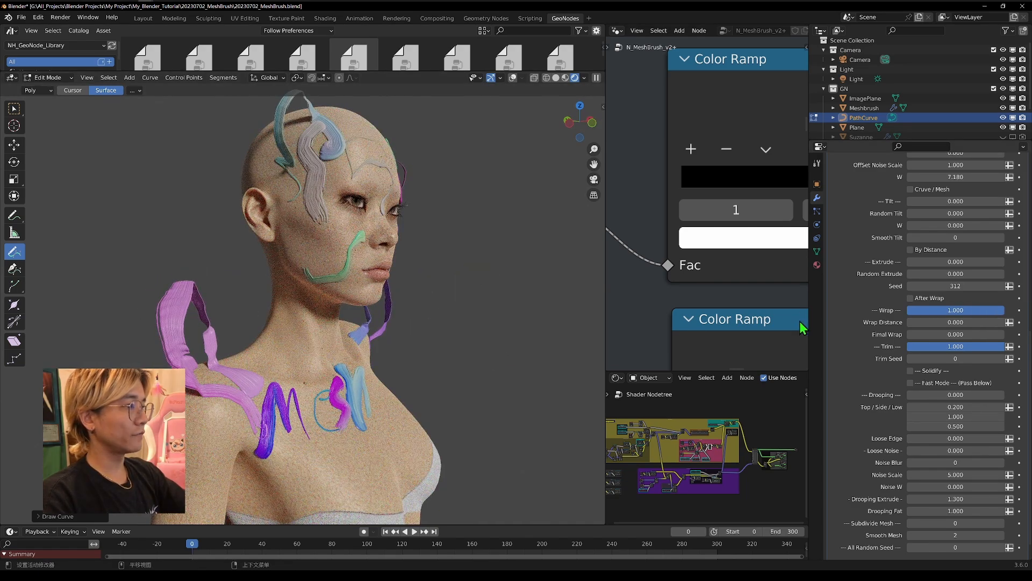
{"action": "middle_click_drag", "start_coordinate": [570, 334], "coordinate": [544, 313]}
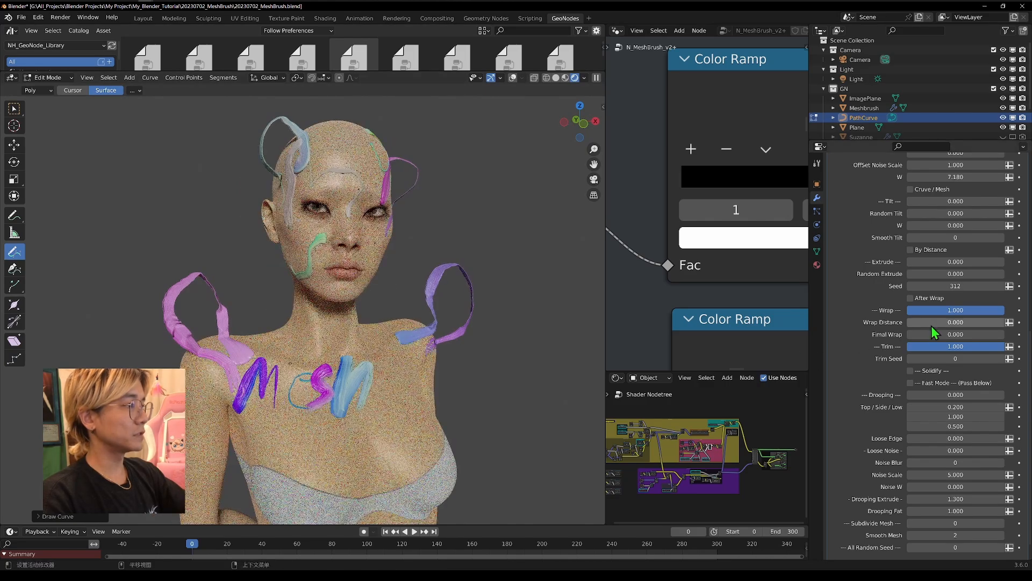
{"action": "left_click_drag", "start_coordinate": [939, 322], "coordinate": [1003, 322]}
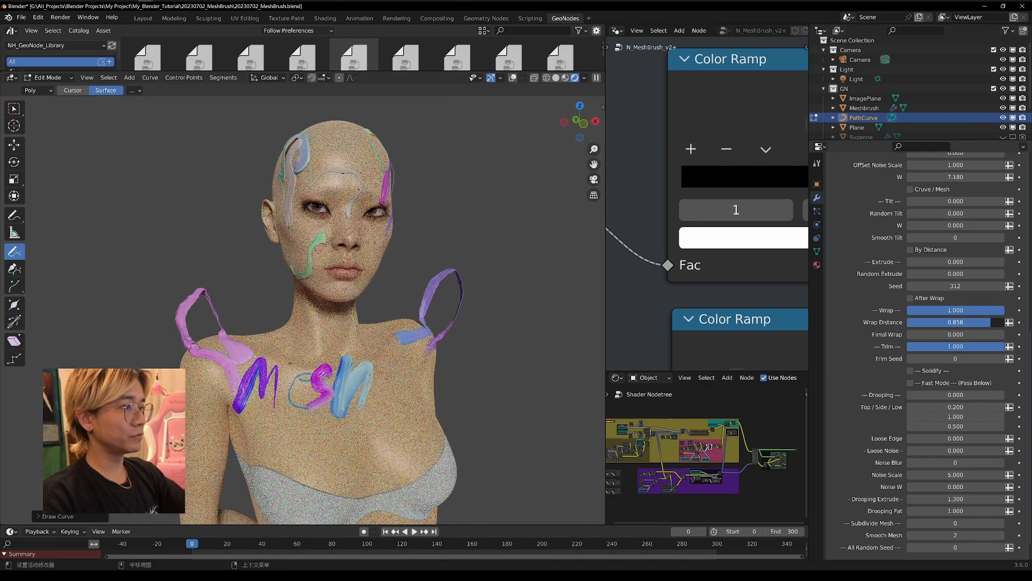
{"action": "middle_click_drag", "start_coordinate": [328, 350], "coordinate": [443, 301]}
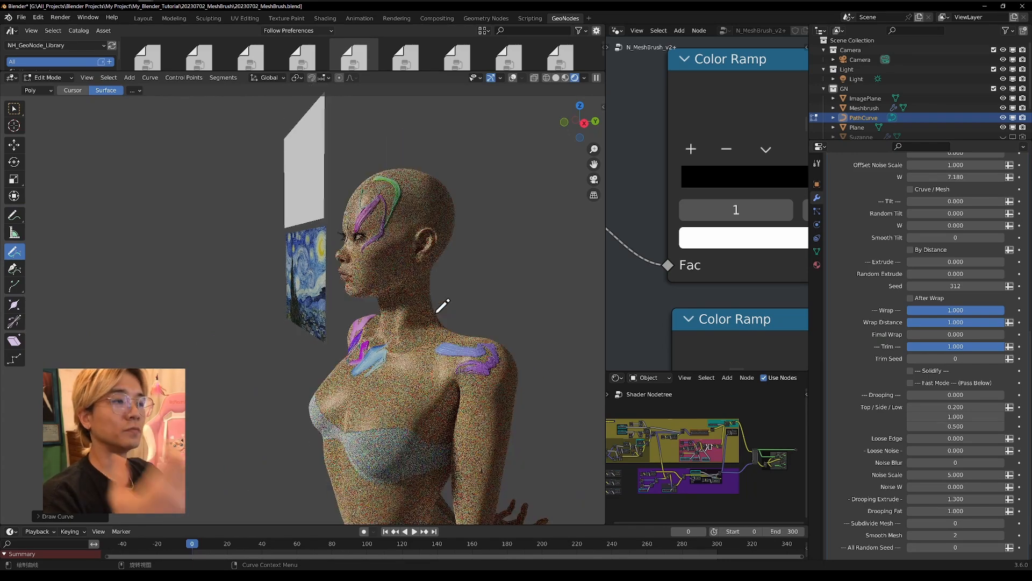
{"action": "middle_click_drag", "start_coordinate": [406, 332], "coordinate": [521, 350]}
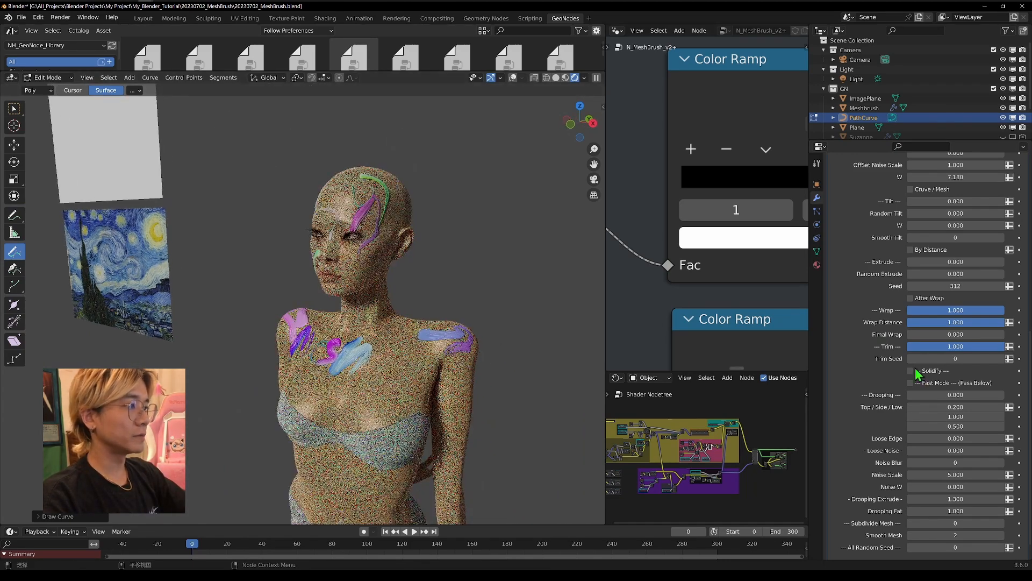
{"action": "left_click_drag", "start_coordinate": [1001, 323], "coordinate": [908, 324]}
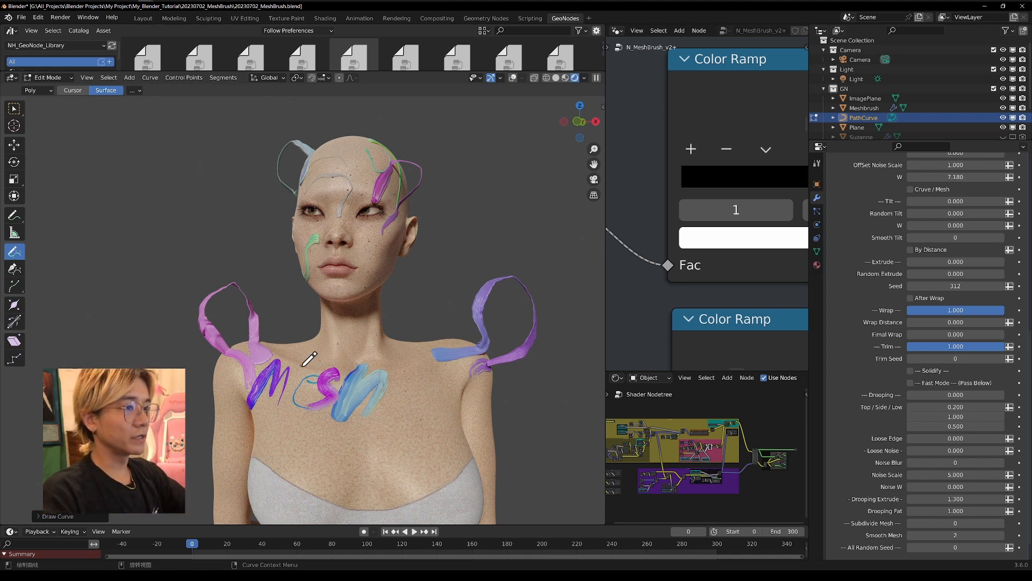
Set the Wrap Distance of the loop strokes to 0.364.
{"action": "middle_click_drag", "start_coordinate": [305, 359], "coordinate": [489, 364]}
{"action": "mouse_move", "coordinate": [946, 322]}
{"action": "left_mouse_down"}
{"action": "mouse_move", "coordinate": [984, 322]}
{"action": "mouse_move", "coordinate": [960, 322]}
{"action": "left_mouse_up"}
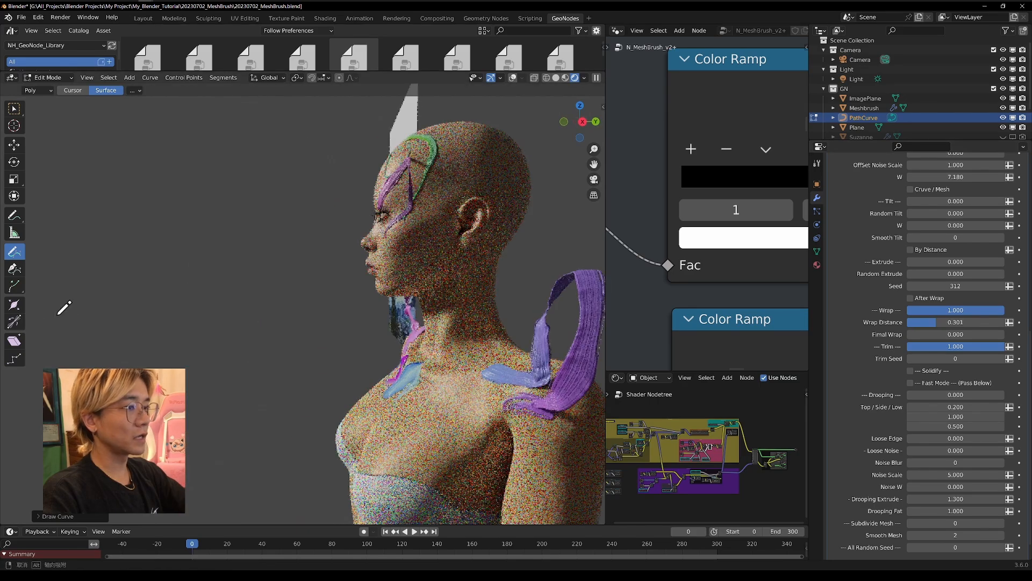
{"action": "middle_click_drag", "start_coordinate": [63, 306], "coordinate": [288, 302]}
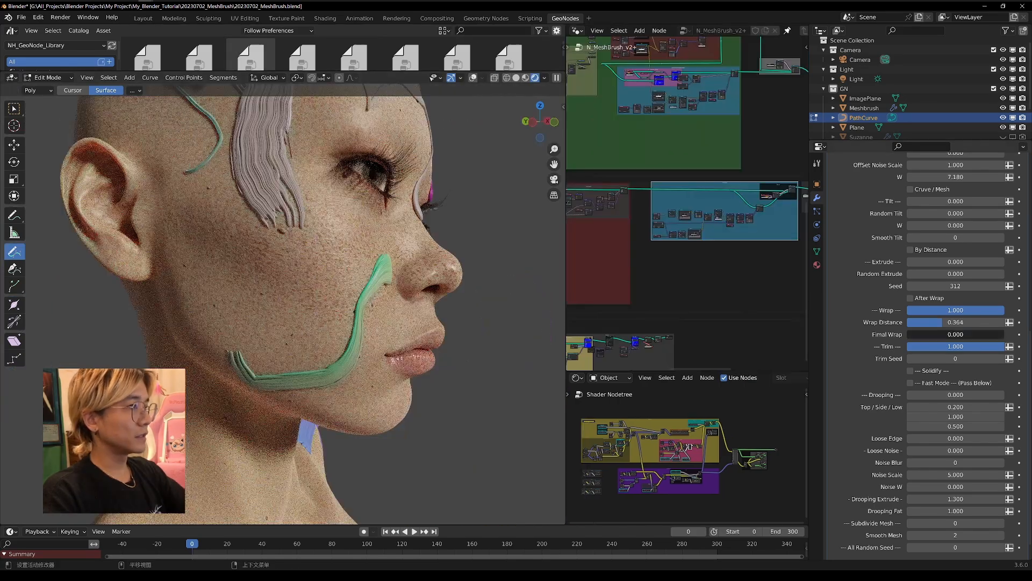
Try raising the Final Wrap amount on the strokes over the character's face.
{"action": "left_click_drag", "start_coordinate": [914, 334], "coordinate": [1009, 334]}
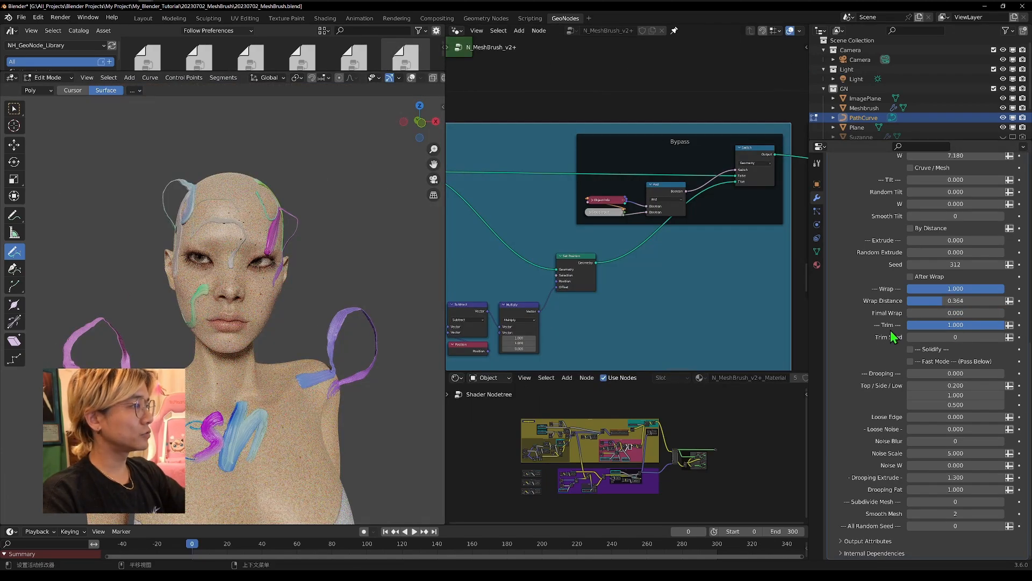
{"action": "scroll", "coordinate": [345, 348], "scroll_direction": "up", "scroll_amount": 5}
{"action": "scroll", "coordinate": [343, 338], "scroll_direction": "down", "scroll_amount": 6}
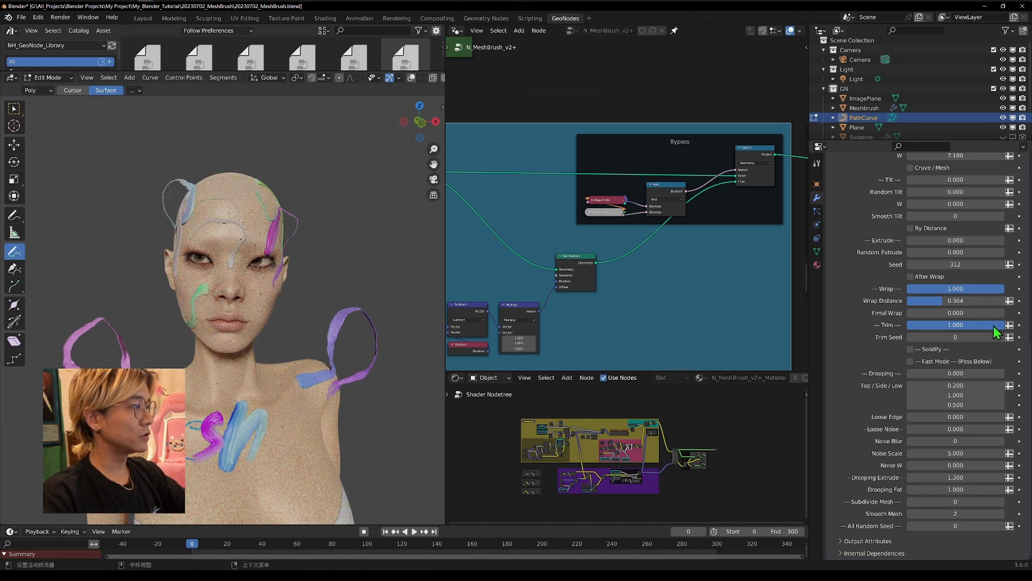
Try Trim amounts of 0 and 0.268 on the strokes, return Trim to 1.000 and set the Trim Seed to 519.
{"action": "left_click_drag", "start_coordinate": [1000, 325], "coordinate": [909, 325]}
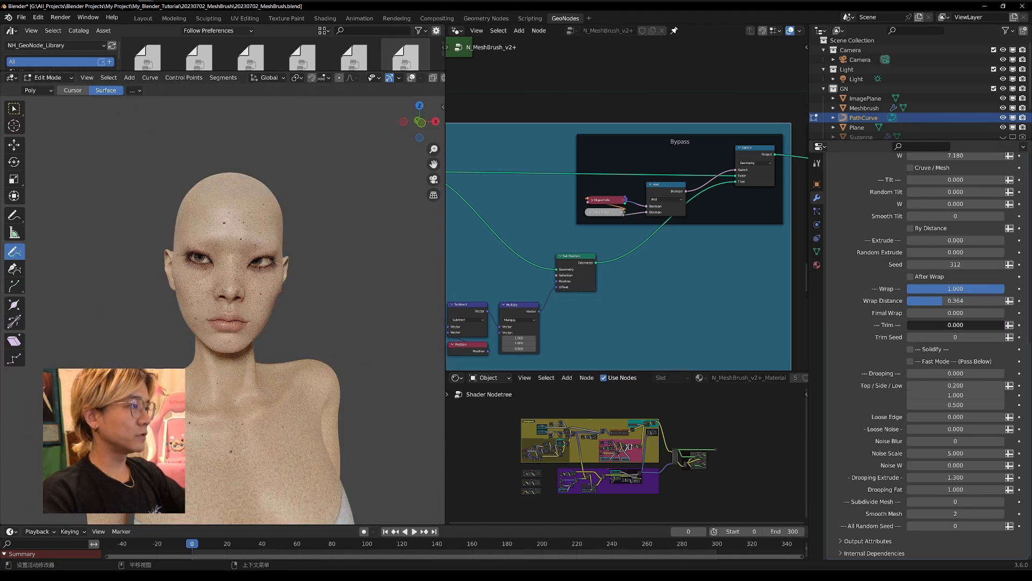
{"action": "type", "text": "0.036"}
{"action": "key", "text": "Return"}
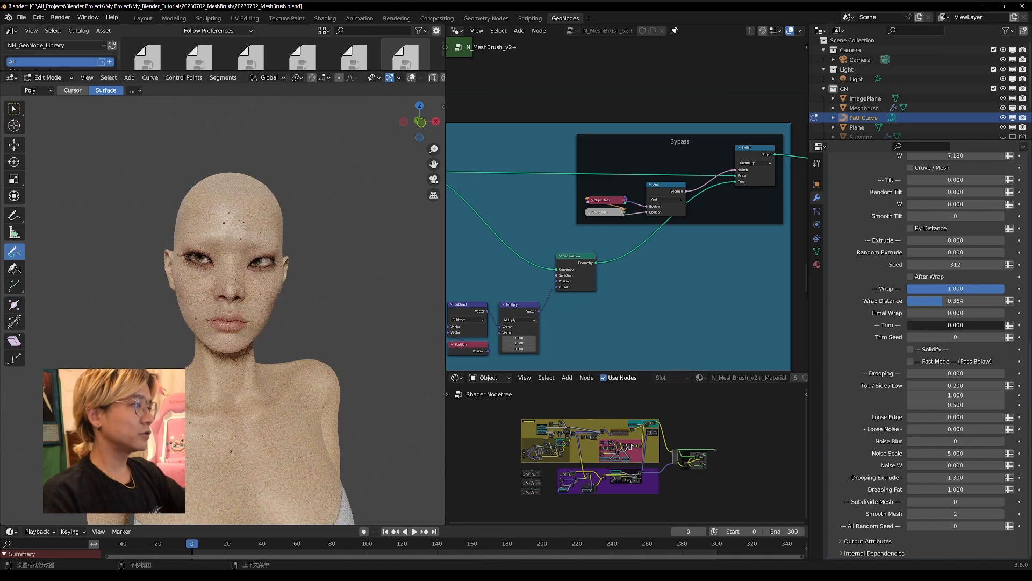
{"action": "mouse_move", "coordinate": [915, 324]}
{"action": "left_mouse_down"}
{"action": "mouse_move", "coordinate": [977, 325]}
{"action": "mouse_move", "coordinate": [934, 325]}
{"action": "left_mouse_up"}
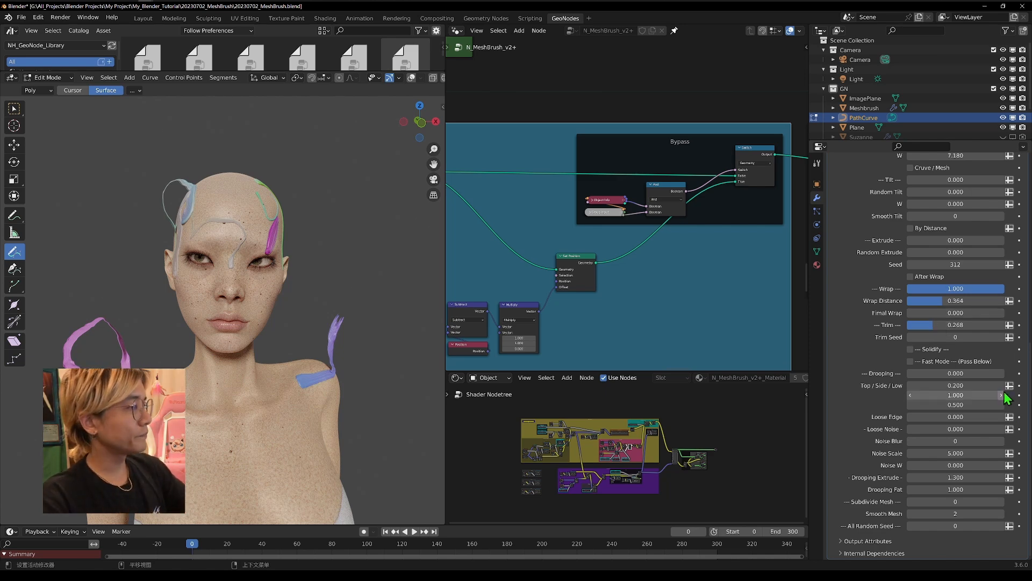
{"action": "mouse_move", "coordinate": [957, 337]}
{"action": "left_mouse_down"}
{"action": "mouse_move", "coordinate": [968, 337]}
{"action": "mouse_move", "coordinate": [916, 325]}
{"action": "mouse_move", "coordinate": [1004, 325]}
{"action": "left_mouse_up"}
Show the viewport overlays to examine the face orientation and thickness of the shoulder loop stroke up close.
{"action": "middle_click_drag", "start_coordinate": [383, 359], "coordinate": [203, 306], "text": "shift"}
{"action": "left_click", "coordinate": [355, 78]}
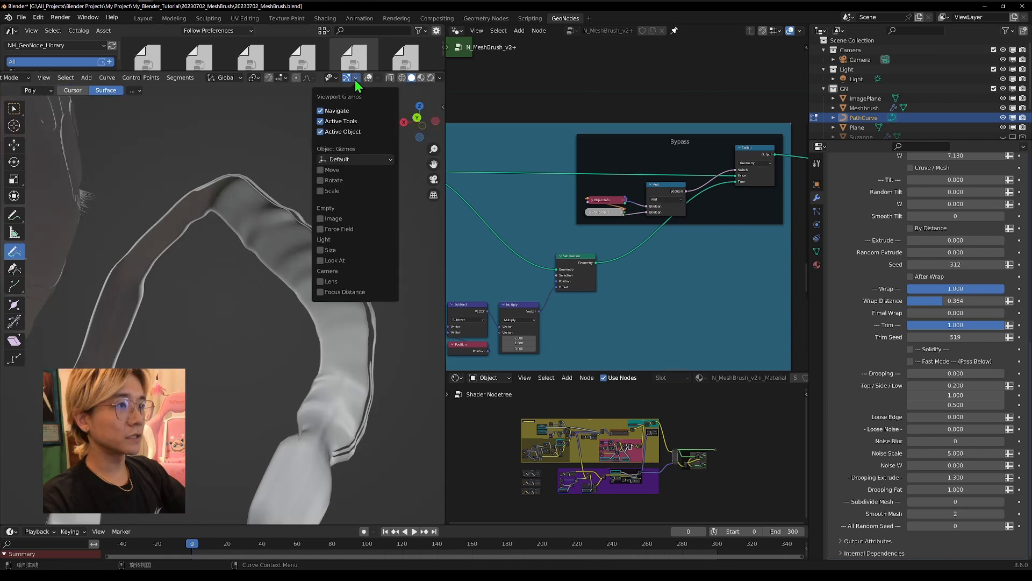
{"action": "left_click", "coordinate": [369, 77]}
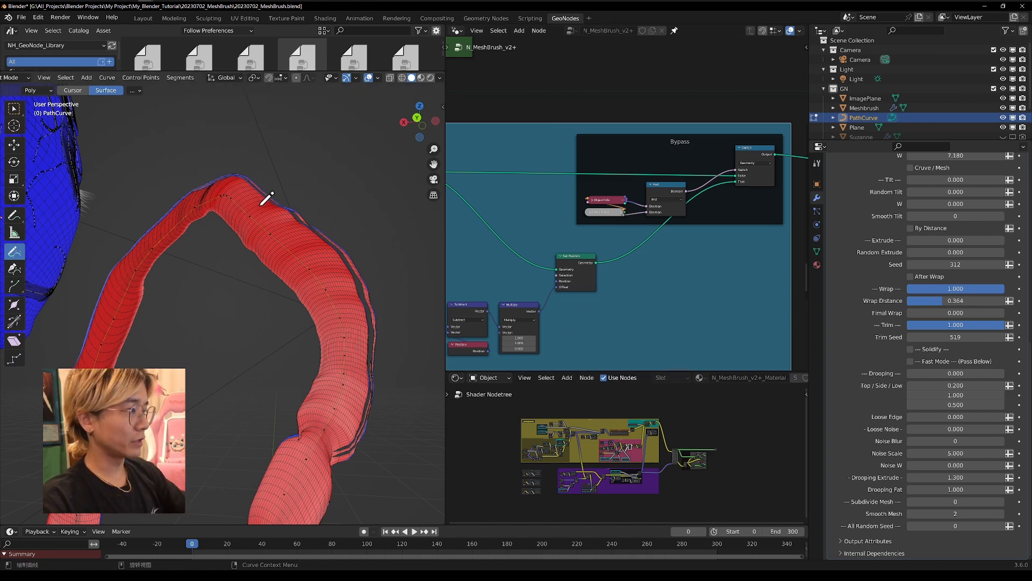
{"action": "scroll", "coordinate": [282, 198], "scroll_direction": "down", "scroll_amount": 4}
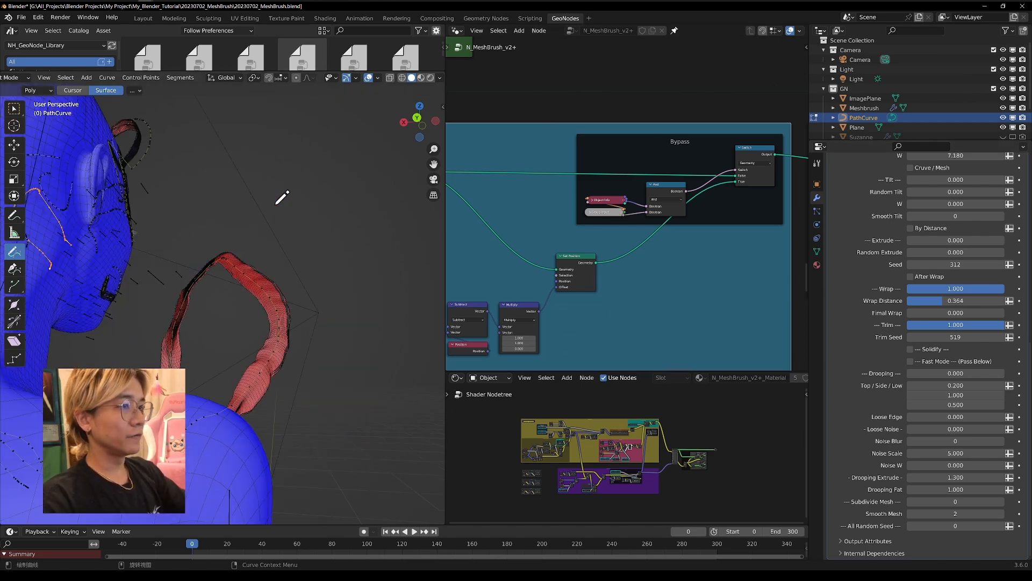
{"action": "scroll", "coordinate": [248, 235], "scroll_direction": "up", "scroll_amount": 4}
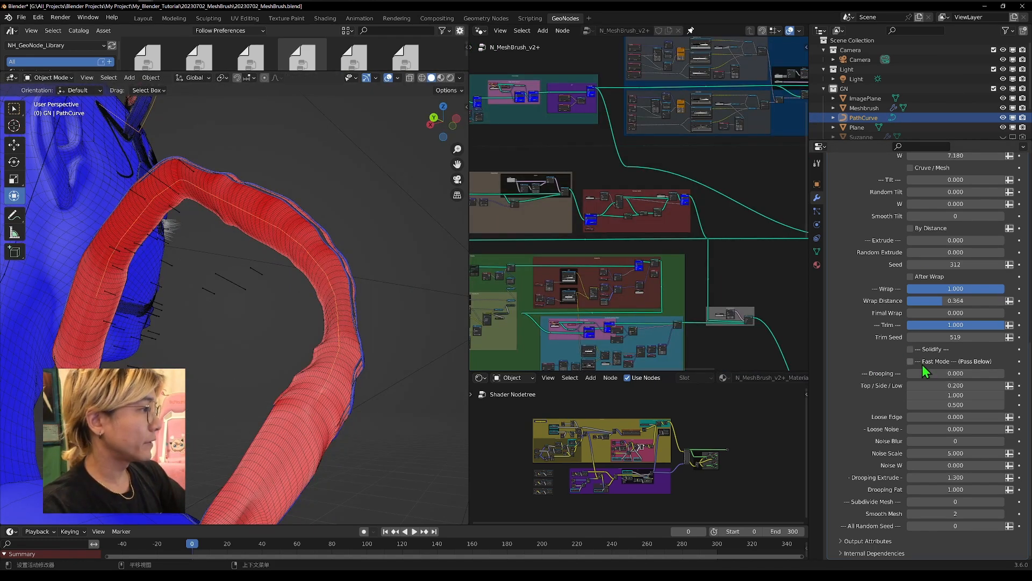
Enable Solidify on the mesh brush strokes and check them around the shoulder and face in the rendered view.
{"action": "left_click", "coordinate": [910, 349]}
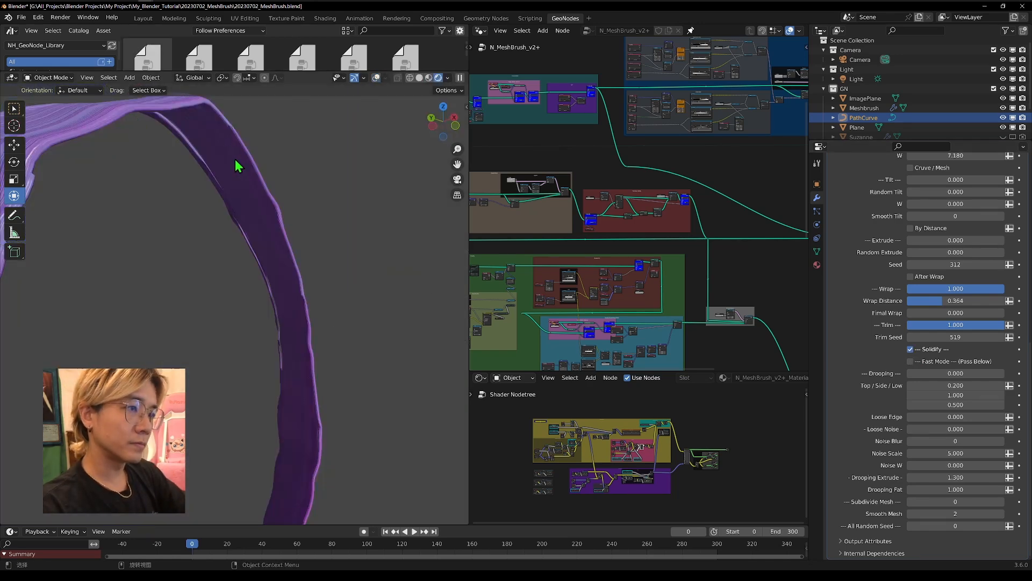
{"action": "key", "text": "shift+grave"}
{"action": "key", "text": "s"}
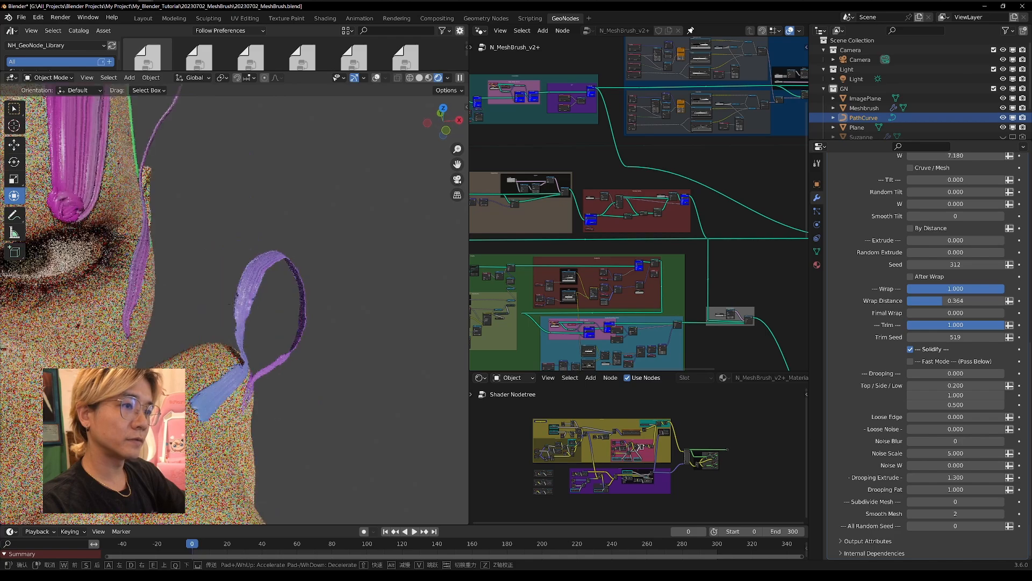
{"action": "key", "text": "w"}
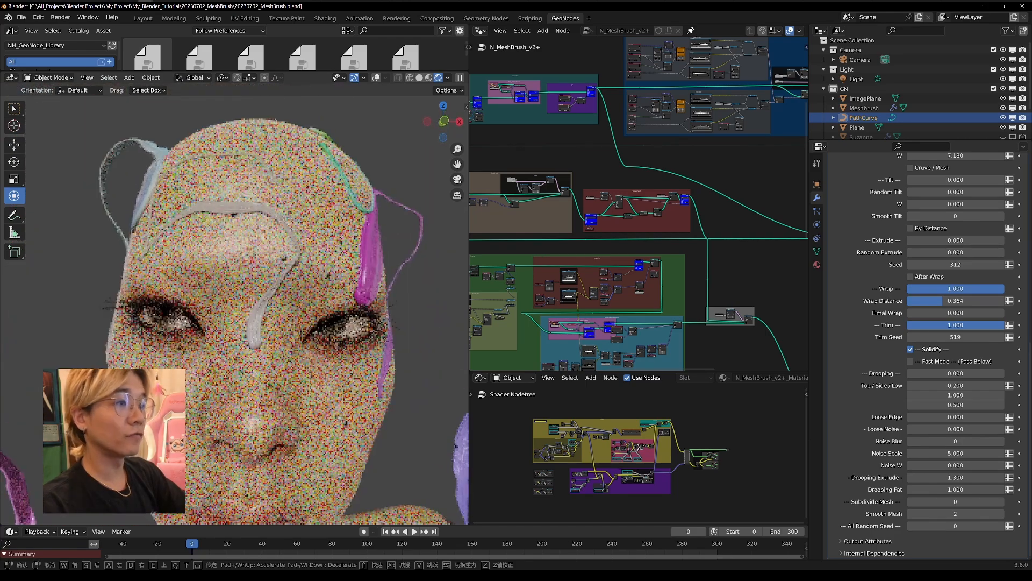
{"action": "key", "text": "s"}
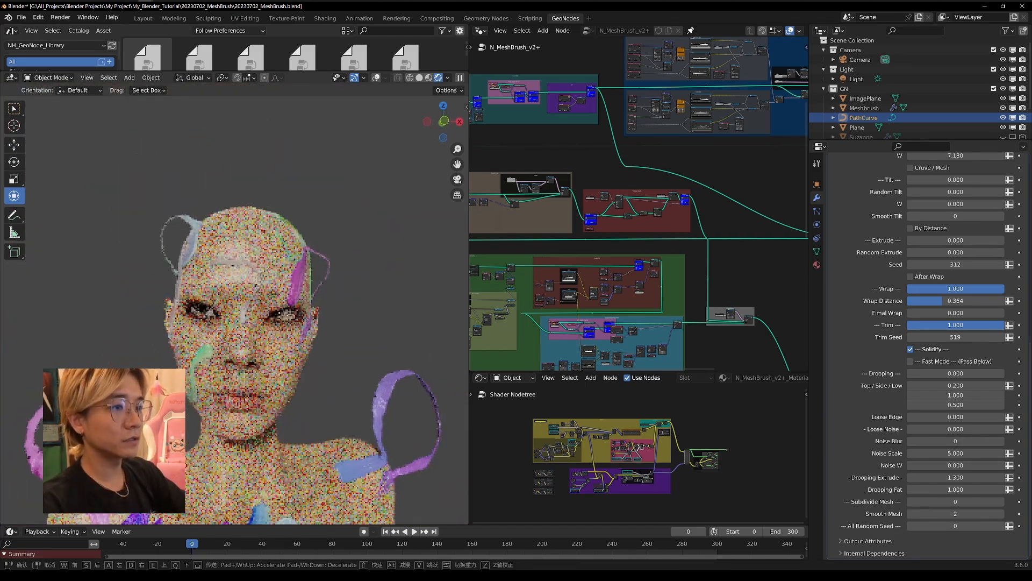
{"action": "key", "text": "w"}
{"action": "left_click", "coordinate": [234, 299]}
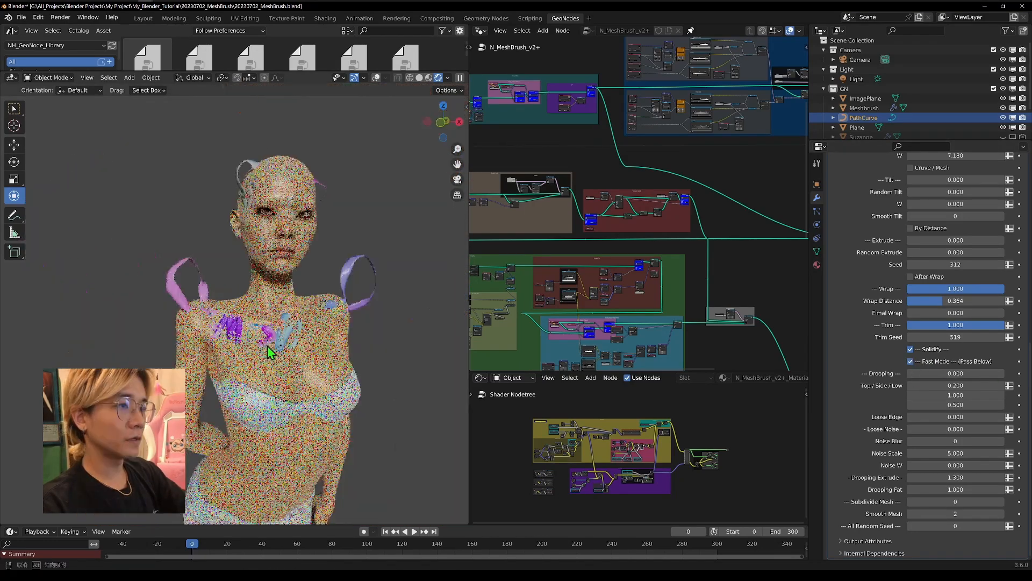
Enter Edit Mode on the PathCurve and draw a freehand stroke on the chest below the lettering with Fast Mode on.
{"action": "scroll", "coordinate": [78, 106], "scroll_direction": "down", "scroll_amount": 1}
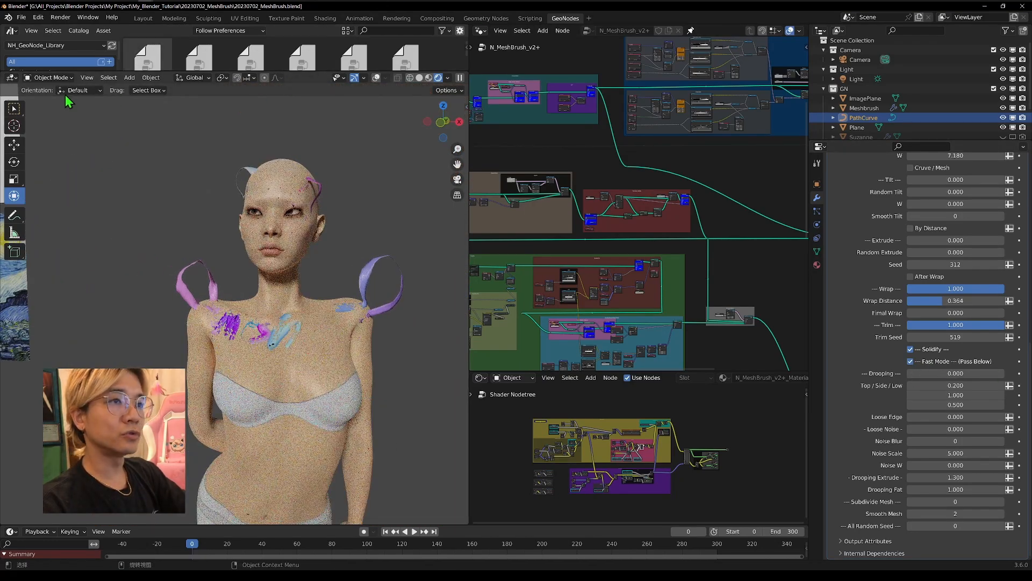
{"action": "left_click", "coordinate": [55, 80]}
{"action": "left_click", "coordinate": [60, 108]}
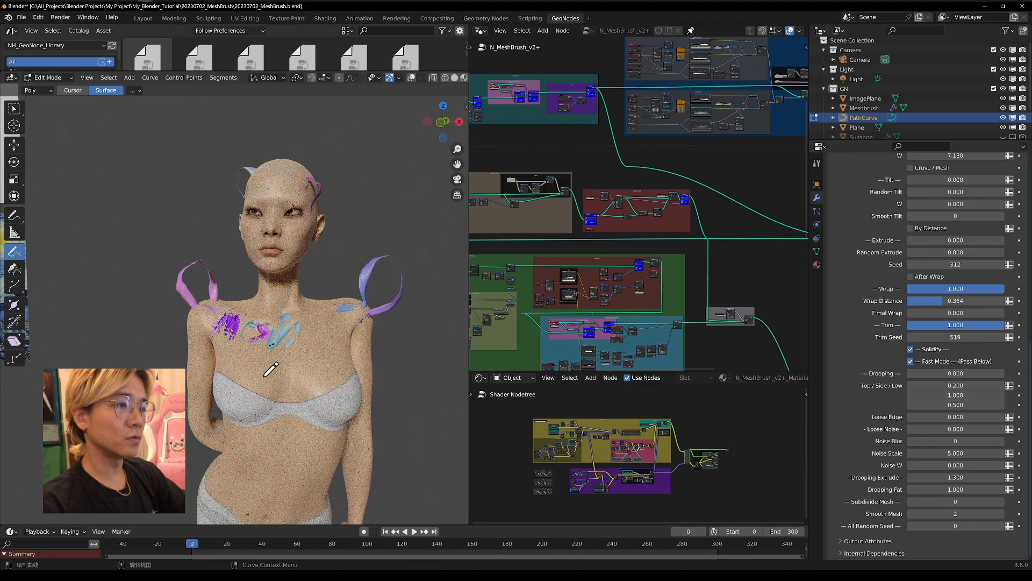
{"action": "left_click_drag", "start_coordinate": [305, 357], "coordinate": [307, 353]}
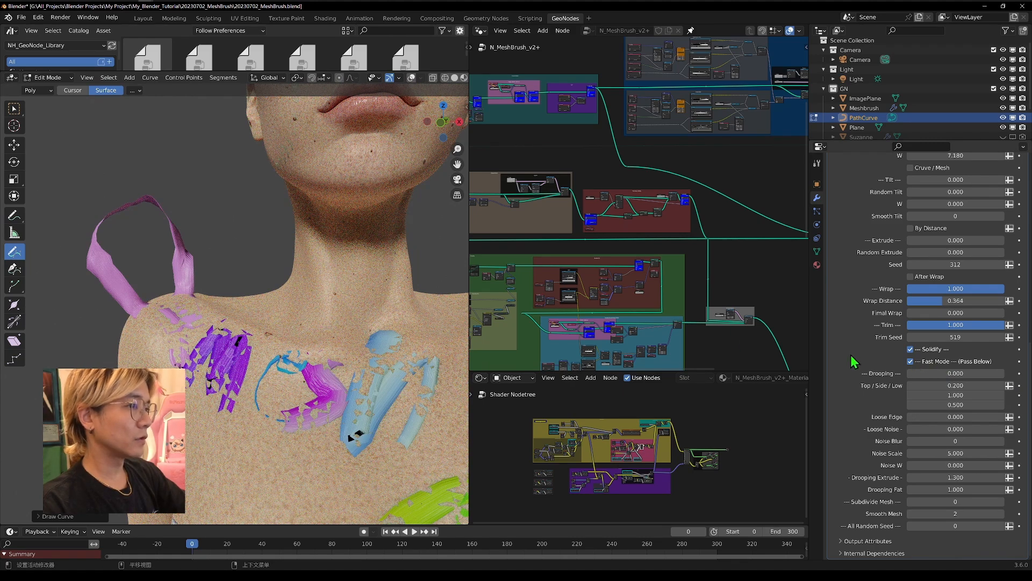
Turn off Fast Mode and draw more freehand strokes on top of the head and down the abdomen.
{"action": "left_click", "coordinate": [910, 361]}
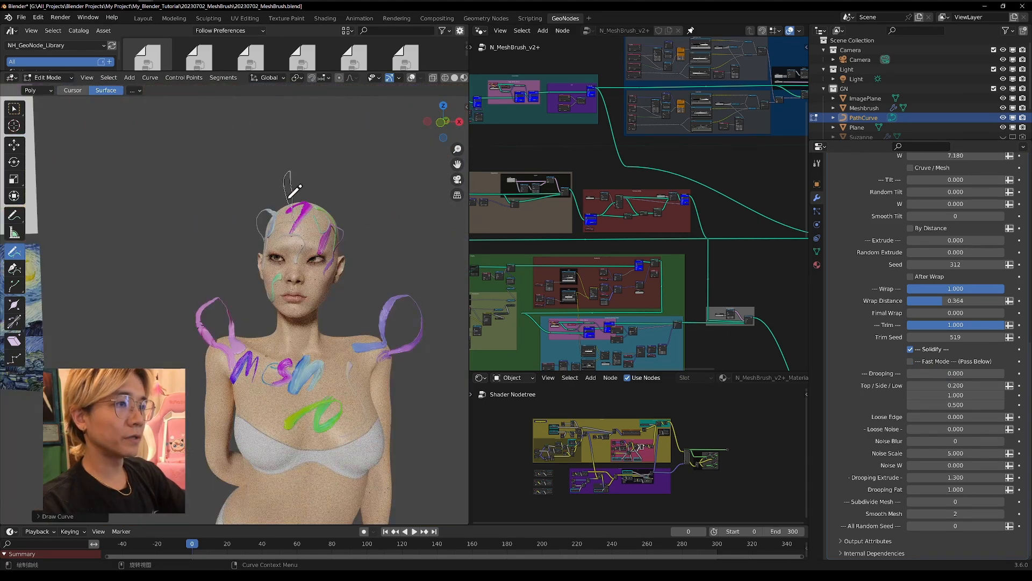
{"action": "left_click_drag", "start_coordinate": [294, 191], "coordinate": [293, 189]}
{"action": "left_click_drag", "start_coordinate": [236, 407], "coordinate": [285, 383]}
{"action": "middle_click_drag", "start_coordinate": [309, 406], "coordinate": [247, 352], "text": "shift"}
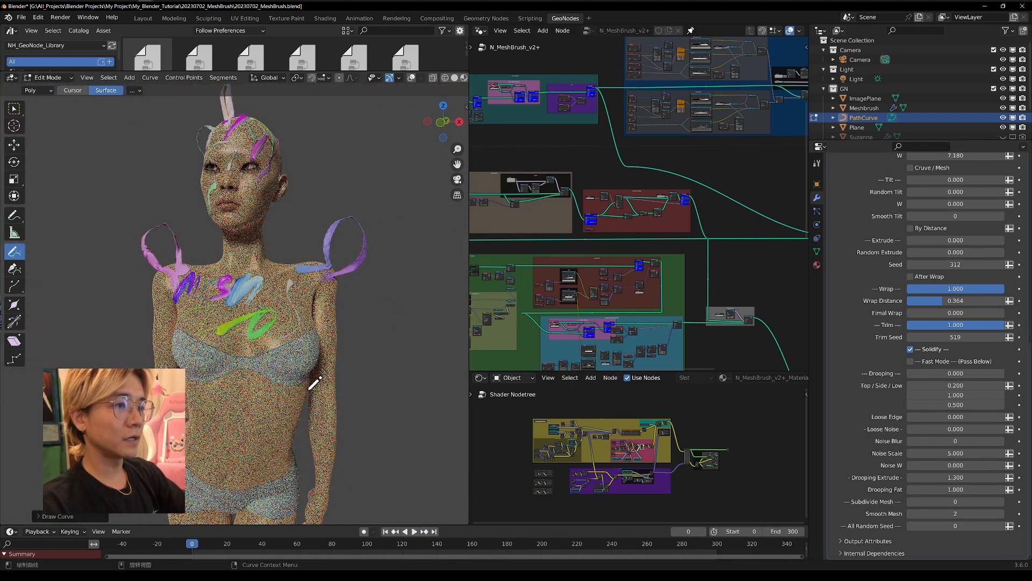
{"action": "left_click_drag", "start_coordinate": [240, 430], "coordinate": [241, 431]}
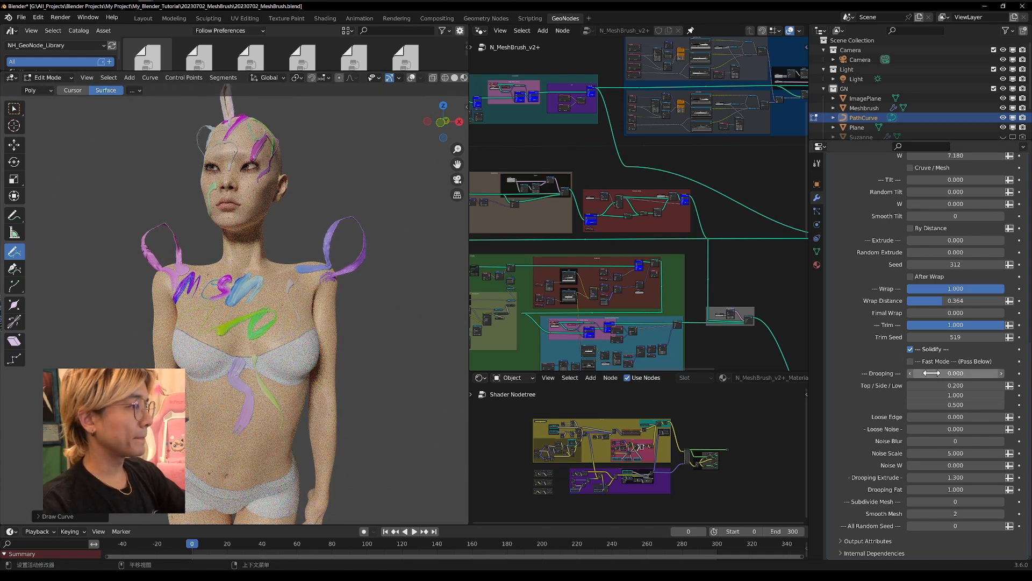
Turn Fast Mode back on for the strokes and look through the modifier's parameters.
{"action": "left_click", "coordinate": [911, 361]}
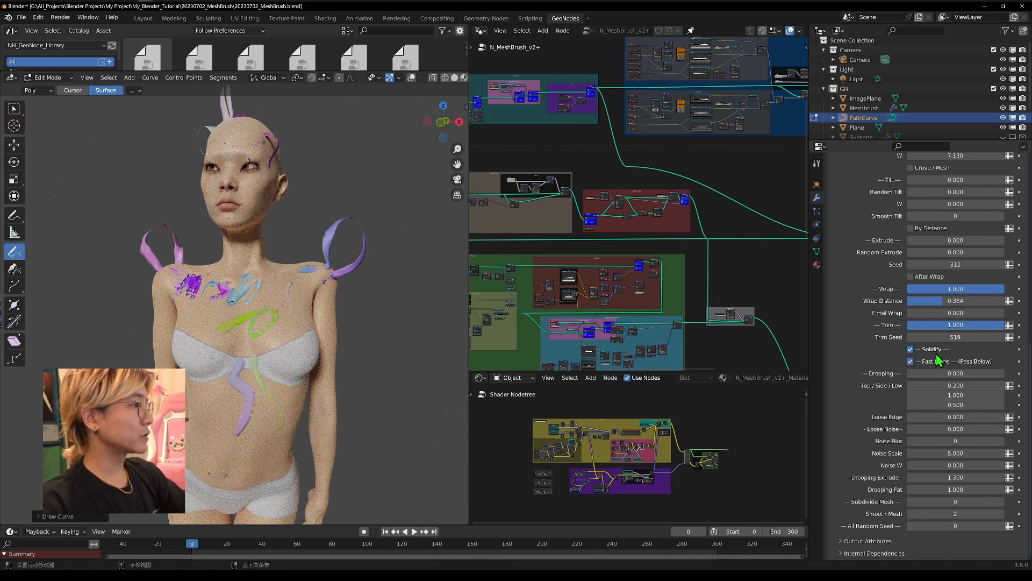
{"action": "scroll", "coordinate": [941, 360], "scroll_direction": "up", "scroll_amount": 2}
{"action": "scroll", "coordinate": [938, 398], "scroll_direction": "down", "scroll_amount": 2}
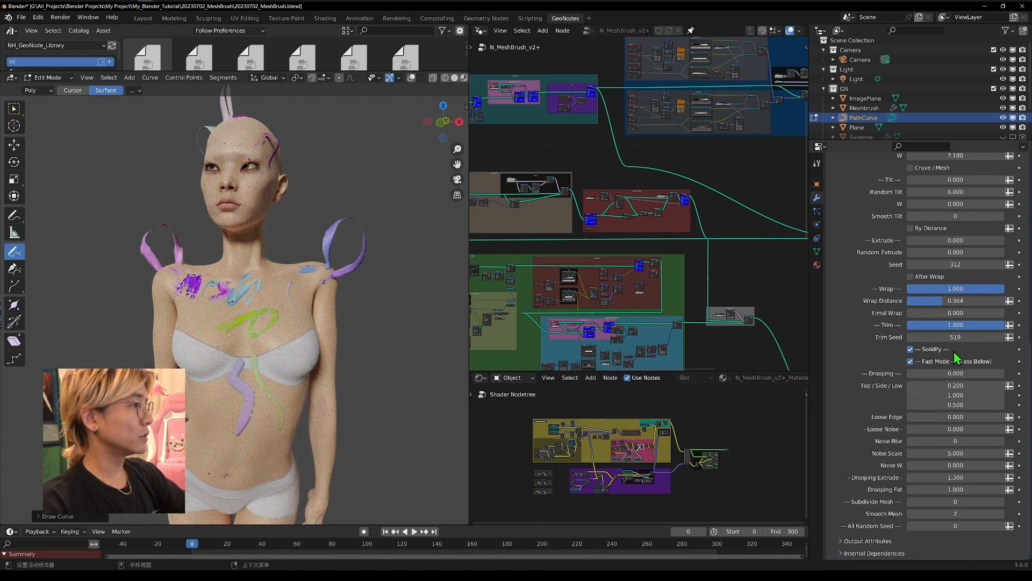
{"action": "scroll", "coordinate": [956, 355], "scroll_direction": "up", "scroll_amount": 9}
Show the viewport overlays to examine the Fast Mode strokes on the chest up close, and hide them again.
{"action": "left_click", "coordinate": [411, 81]}
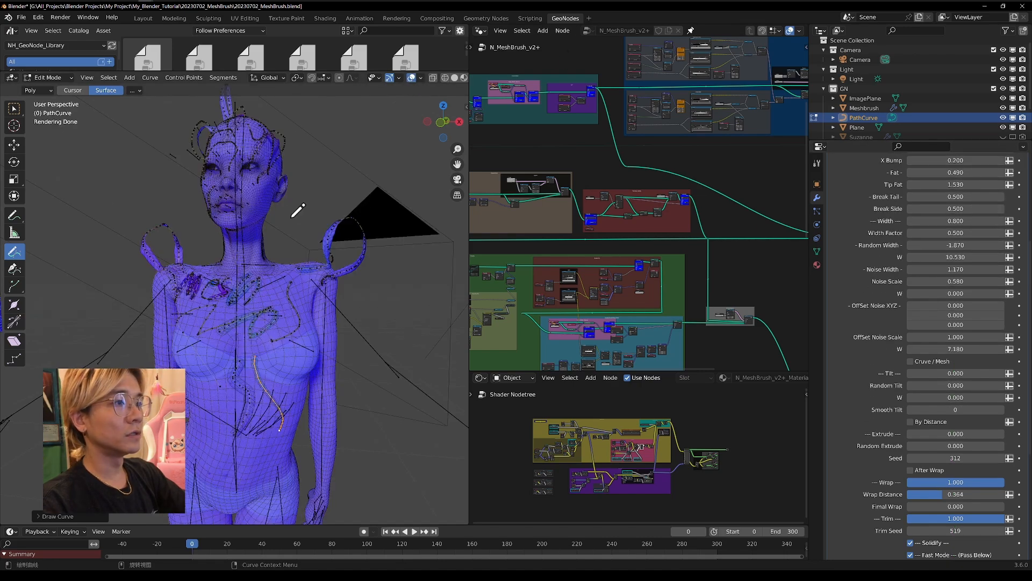
{"action": "scroll", "coordinate": [352, 252], "scroll_direction": "up", "scroll_amount": 7}
{"action": "scroll", "coordinate": [322, 256], "scroll_direction": "down", "scroll_amount": 2}
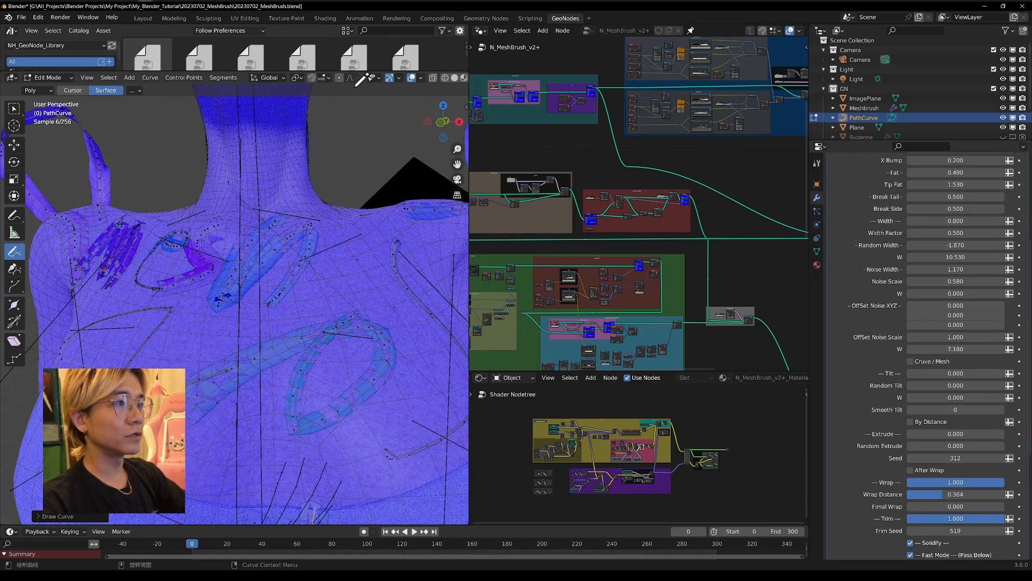
{"action": "left_click", "coordinate": [411, 77]}
{"action": "scroll", "coordinate": [323, 247], "scroll_direction": "down", "scroll_amount": 4}
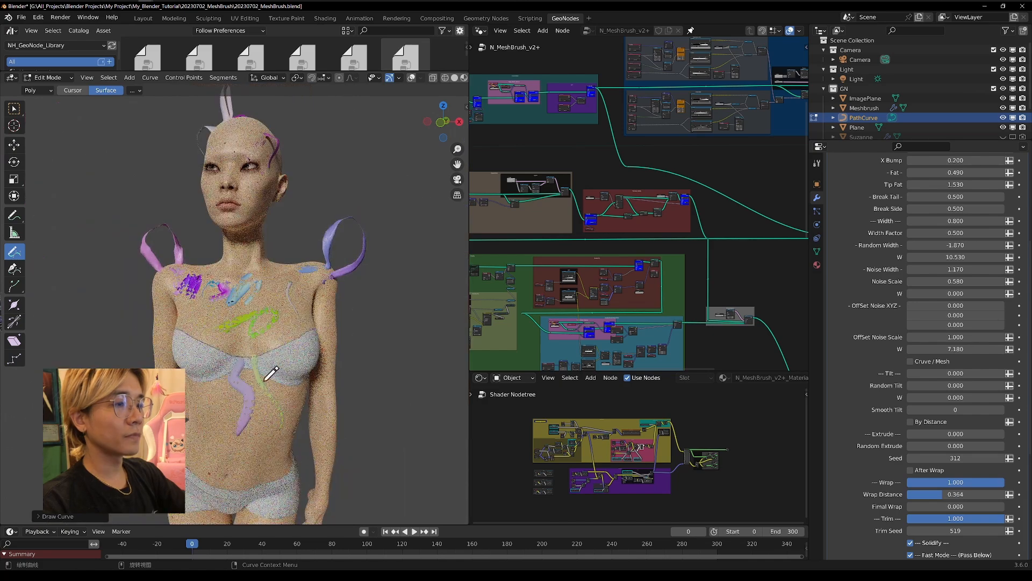
Examine the strokes on the body in solid shading from several angles and return to the rendered view.
{"action": "left_click", "coordinate": [454, 78]}
{"action": "middle_click_drag", "start_coordinate": [310, 379], "coordinate": [130, 332]}
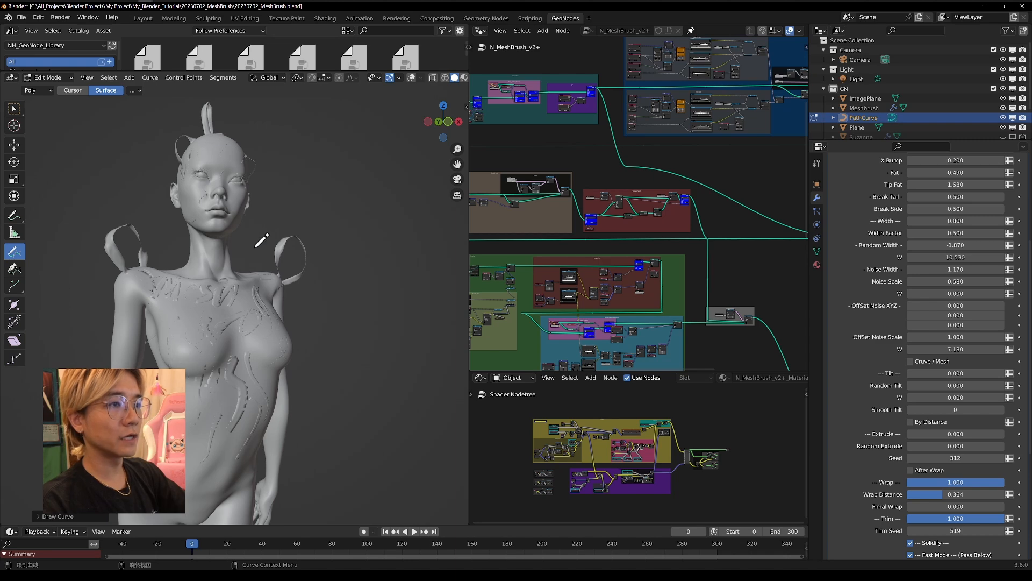
{"action": "middle_click_drag", "start_coordinate": [223, 146], "coordinate": [317, 253]}
{"action": "scroll", "coordinate": [458, 74], "scroll_direction": "down", "scroll_amount": 2}
{"action": "left_click", "coordinate": [450, 78]}
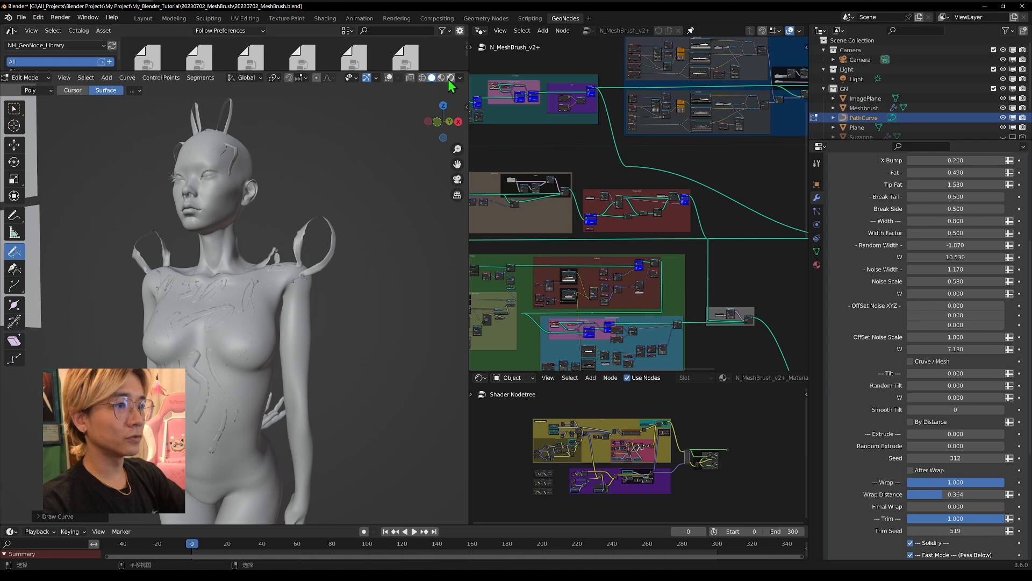
Turn off Fast Mode for the strokes, leave curve editing and select the Meshbrush object.
{"action": "scroll", "coordinate": [899, 505], "scroll_direction": "down", "scroll_amount": 6}
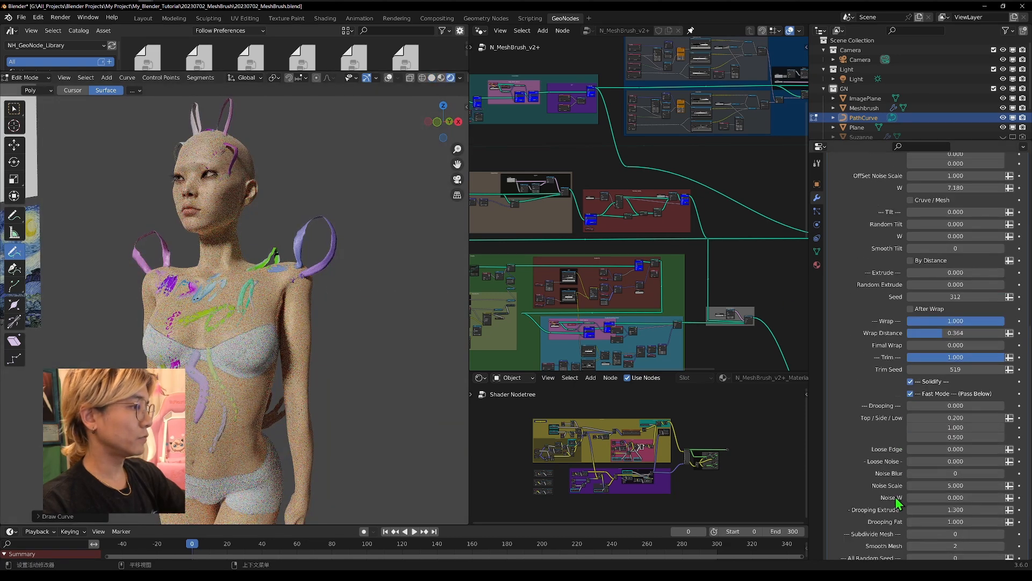
{"action": "left_click", "coordinate": [911, 394]}
{"action": "mouse_move", "coordinate": [306, 231]}
{"action": "middle_mouse_down"}
{"action": "mouse_move", "coordinate": [280, 218]}
{"action": "mouse_move", "coordinate": [319, 310]}
{"action": "middle_mouse_up"}
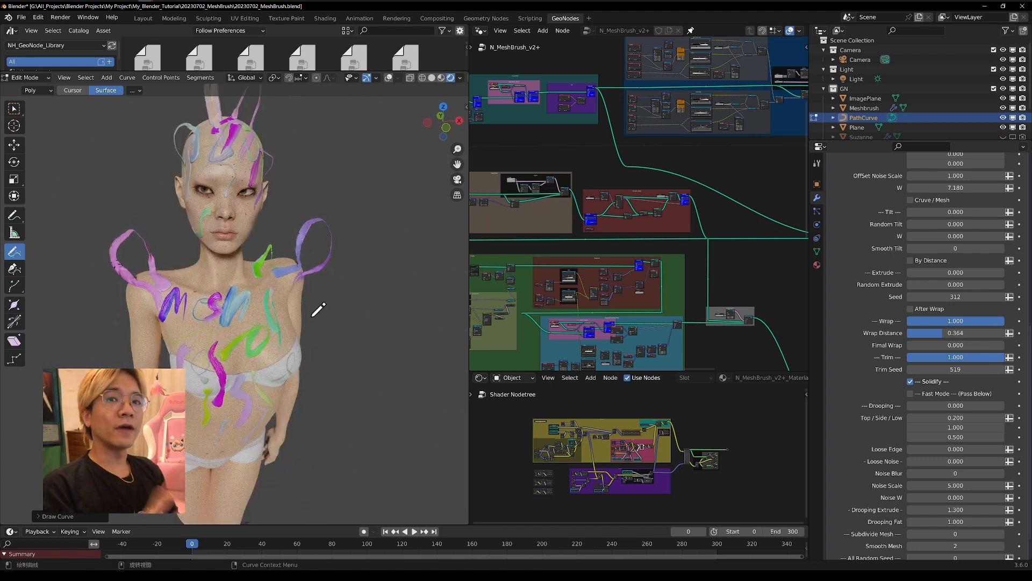
{"action": "key", "text": "Tab"}
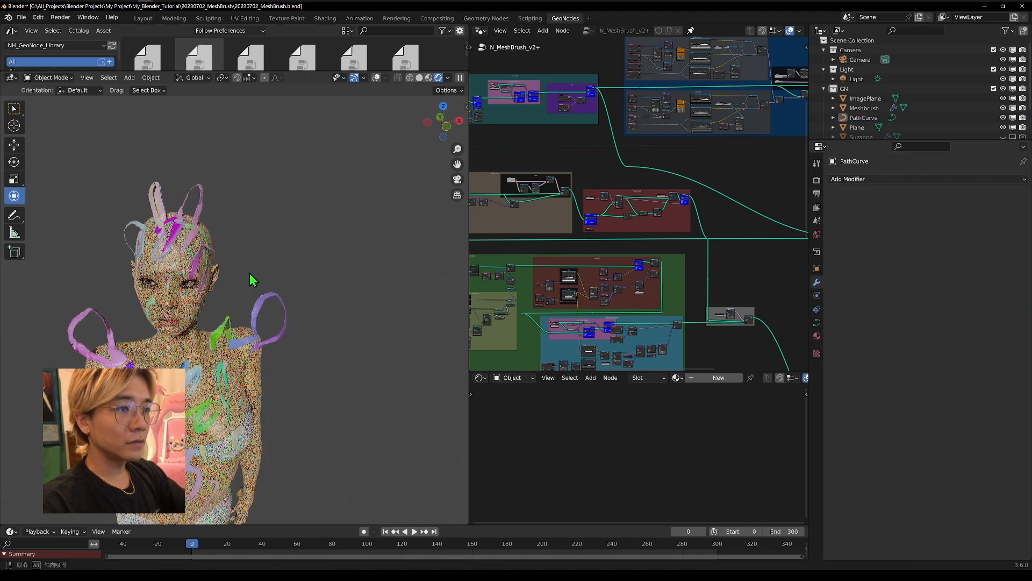
{"action": "left_click", "coordinate": [295, 295]}
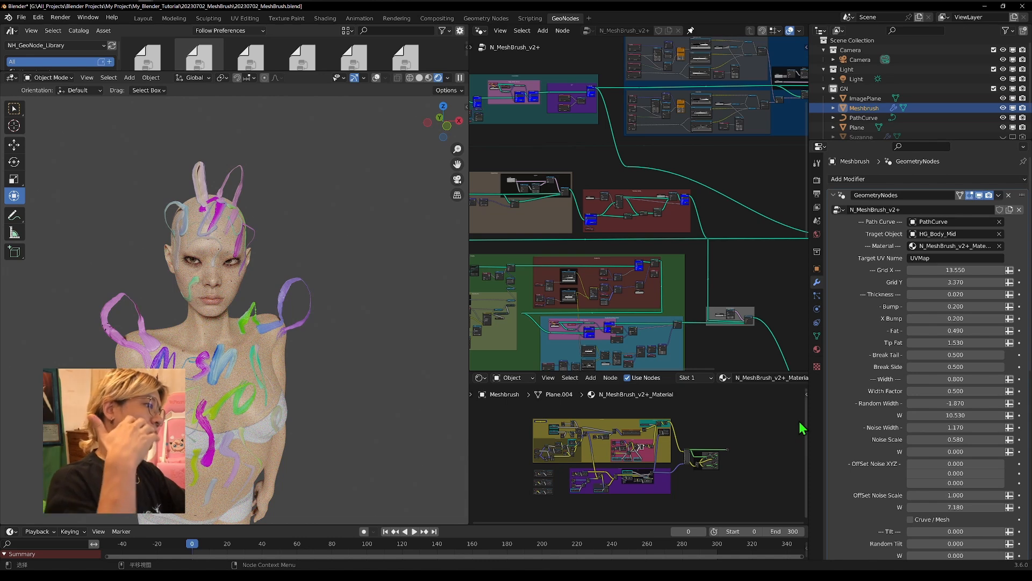
Turn off Solidify, raise the strokes' Drooping to 3.01 and examine the drips on the head.
{"action": "scroll", "coordinate": [839, 468], "scroll_direction": "down", "scroll_amount": 12}
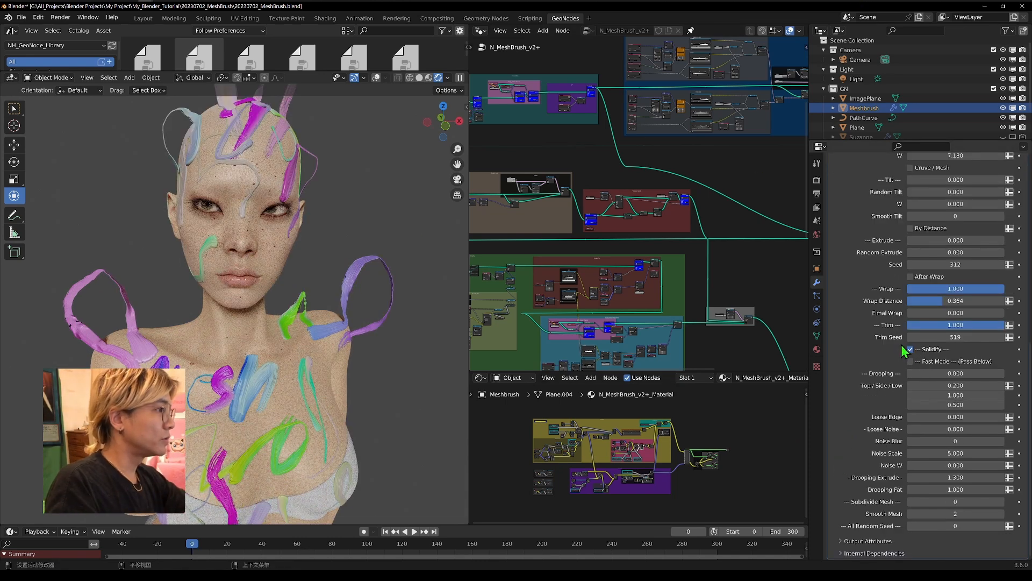
{"action": "left_click", "coordinate": [910, 349]}
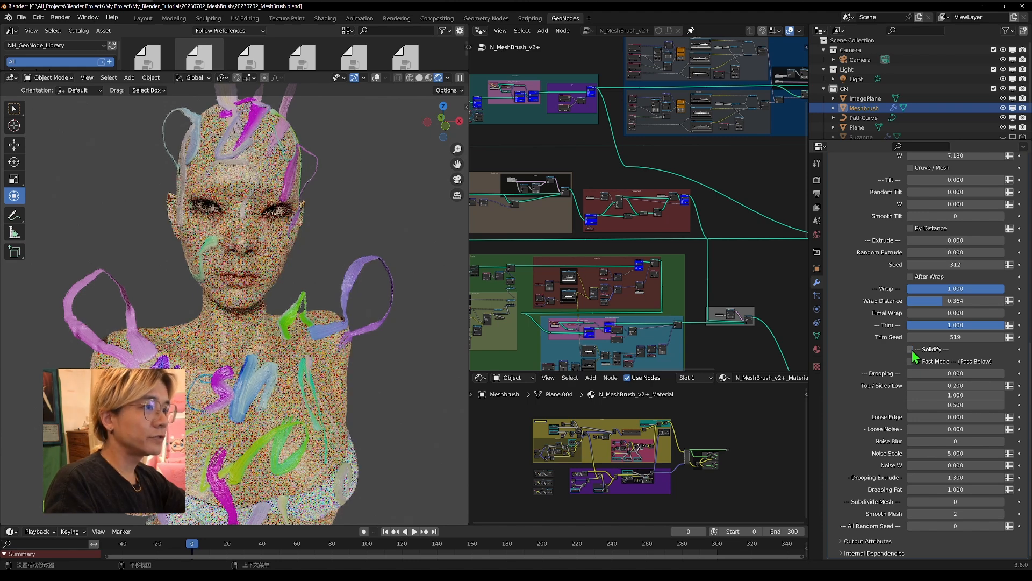
{"action": "left_click_drag", "start_coordinate": [938, 371], "coordinate": [986, 373]}
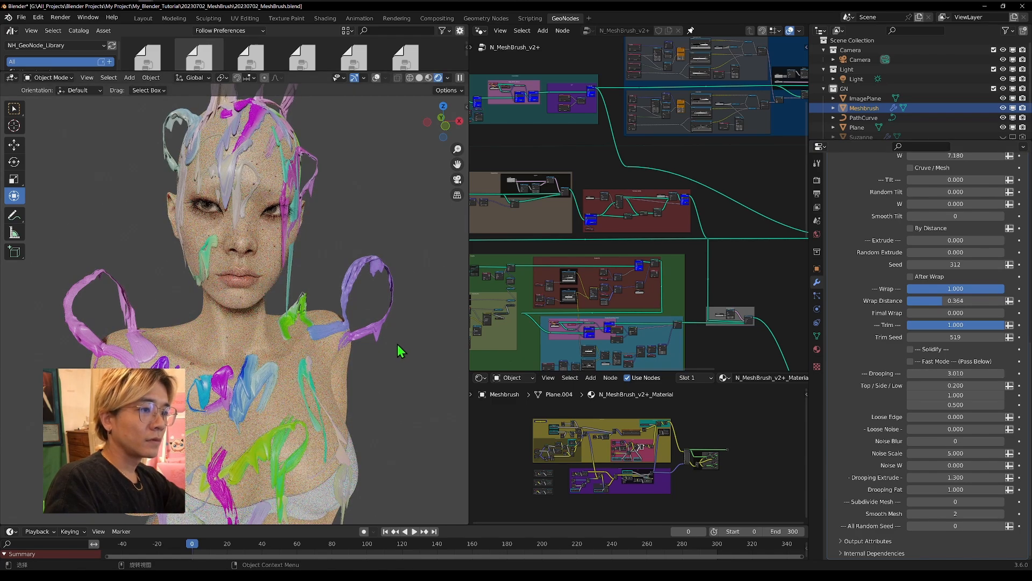
{"action": "middle_click_drag", "start_coordinate": [403, 350], "coordinate": [297, 336]}
{"action": "middle_click_drag", "start_coordinate": [297, 430], "coordinate": [374, 324], "text": "shift"}
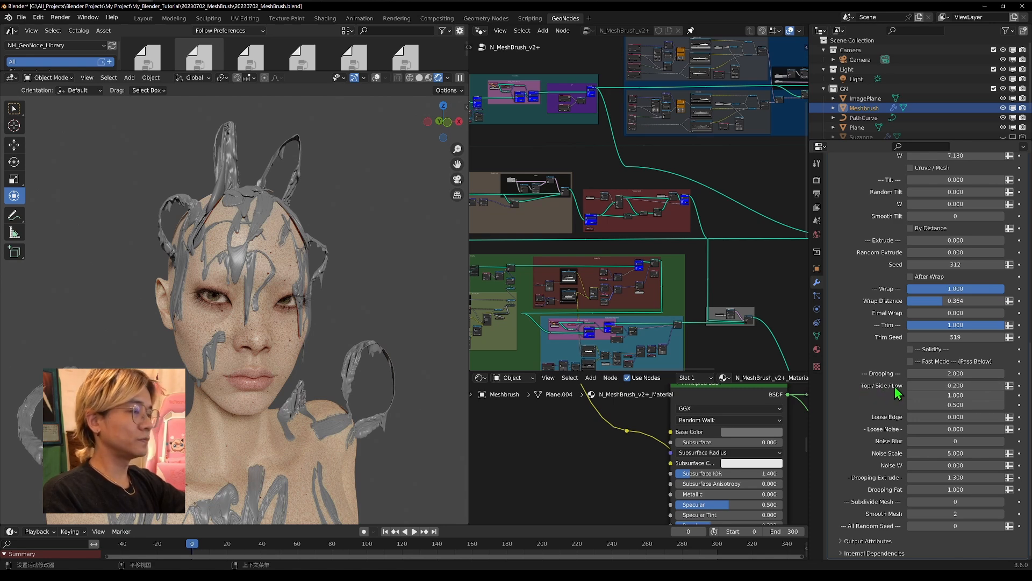
Add a sphere beside the character's head as a reference object and select it.
{"action": "scroll", "coordinate": [231, 161], "scroll_direction": "down", "scroll_amount": 6}
{"action": "left_click", "coordinate": [31, 78]}
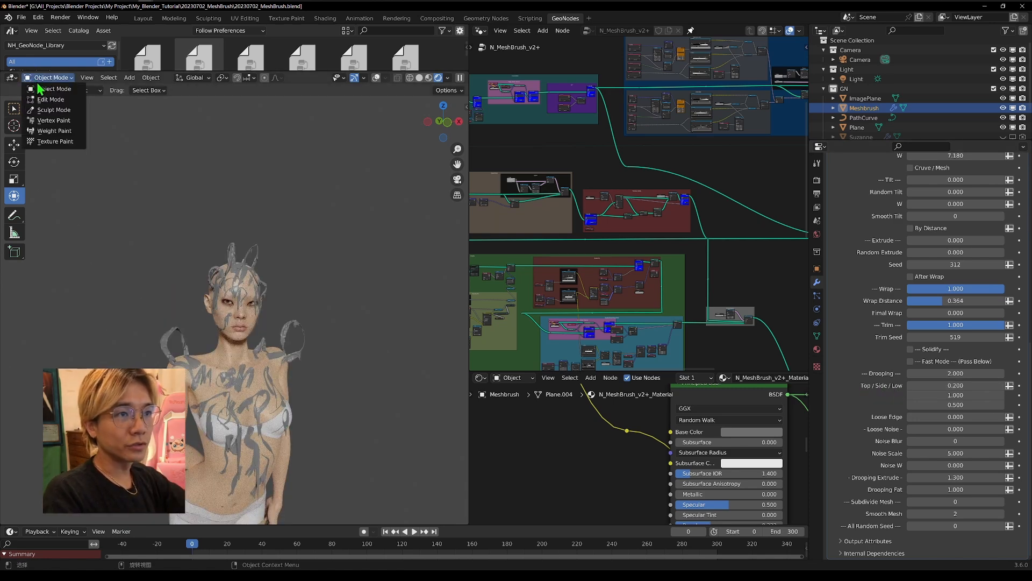
{"action": "left_click", "coordinate": [50, 77]}
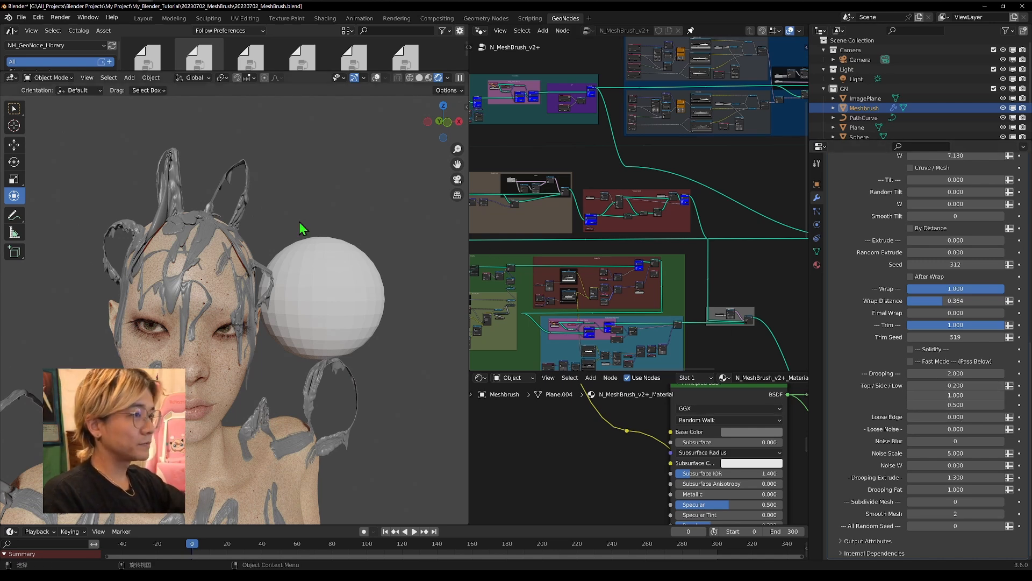
{"action": "middle_click_drag", "start_coordinate": [330, 249], "coordinate": [327, 258]}
{"action": "left_click_drag", "start_coordinate": [267, 219], "coordinate": [384, 244]}
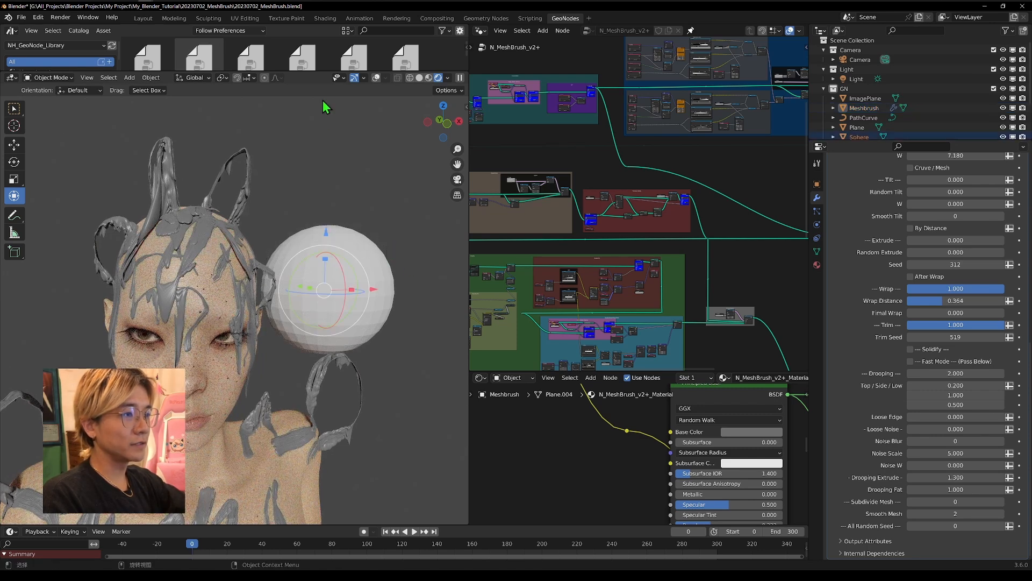
{"action": "mouse_move", "coordinate": [310, 295]}
{"action": "middle_mouse_down"}
{"action": "mouse_move", "coordinate": [345, 320]}
{"action": "mouse_move", "coordinate": [299, 288]}
{"action": "middle_mouse_up"}
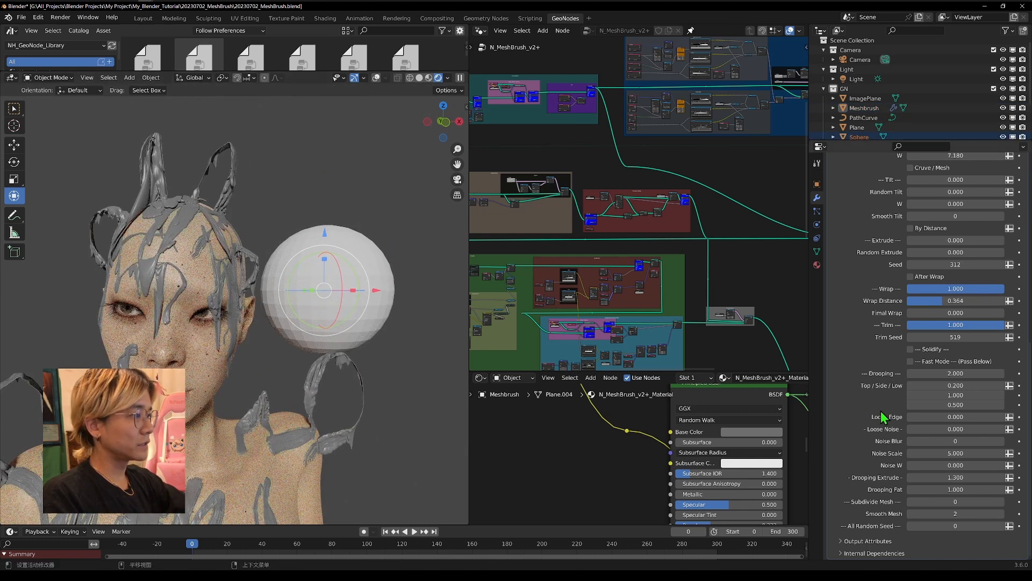
Examine the drooping strokes on the head from the front and side, comparing them with zones on the reference sphere.
{"action": "left_click", "coordinate": [405, 284]}
{"action": "left_click_drag", "start_coordinate": [254, 256], "coordinate": [451, 318]}
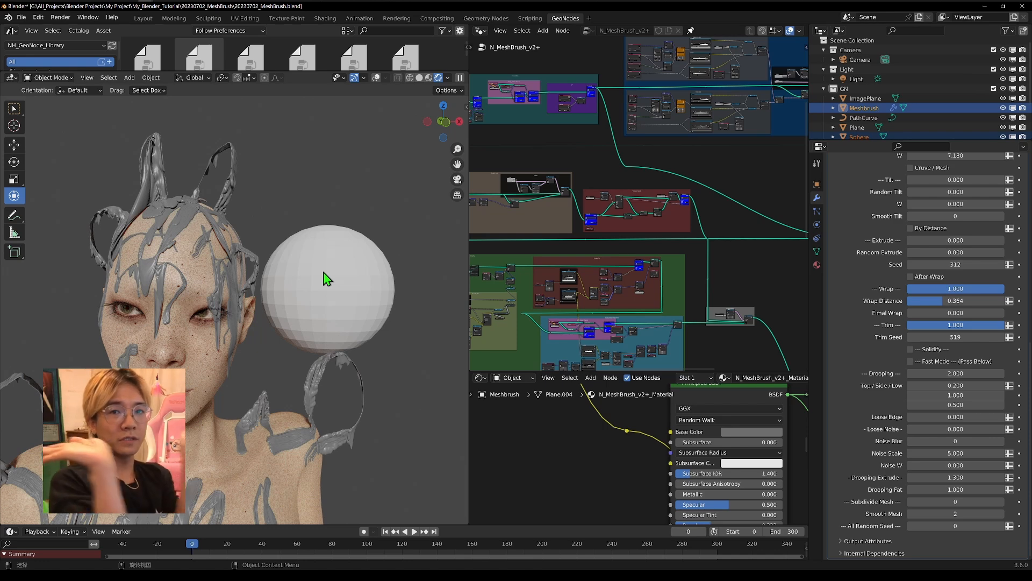
{"action": "left_click_drag", "start_coordinate": [256, 322], "coordinate": [411, 375]}
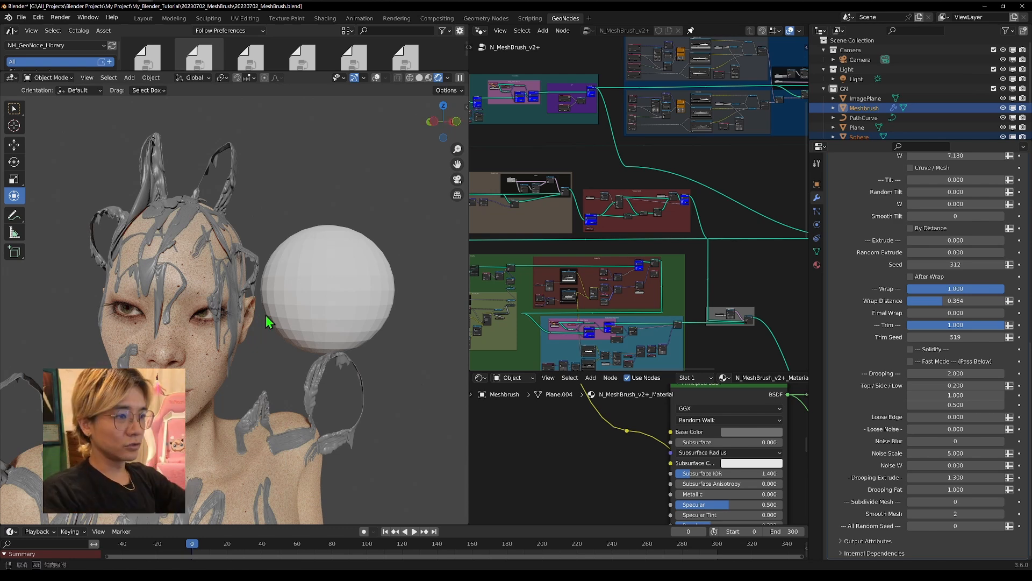
{"action": "middle_click_drag", "start_coordinate": [413, 382], "coordinate": [237, 361]}
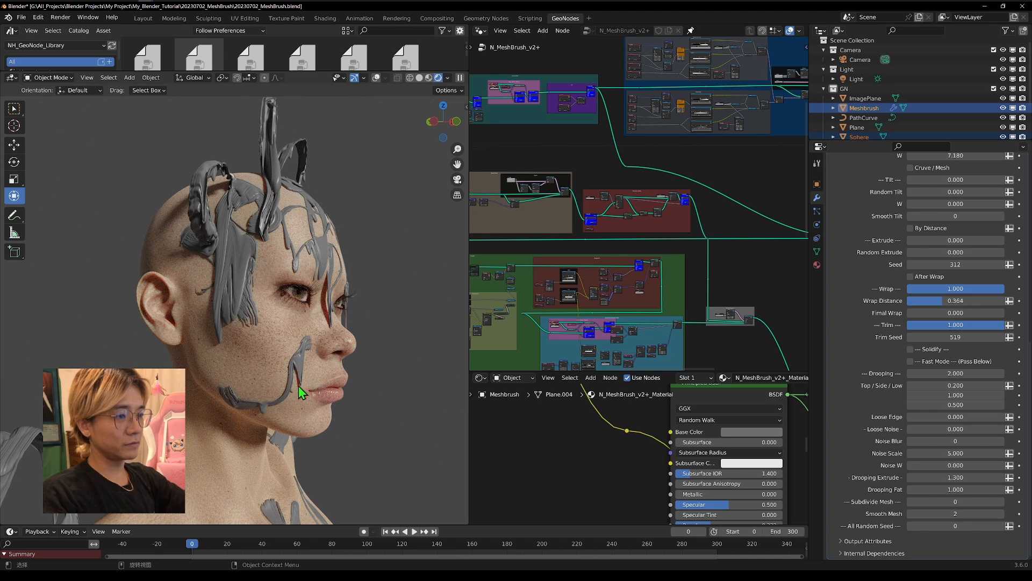
{"action": "middle_click_drag", "start_coordinate": [328, 380], "coordinate": [200, 207]}
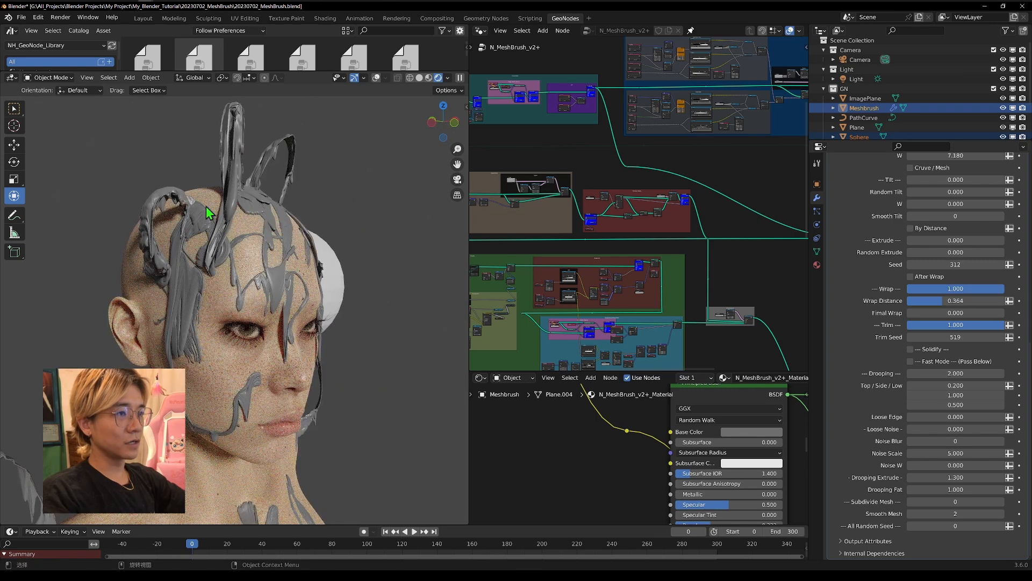
{"action": "middle_click_drag", "start_coordinate": [293, 240], "coordinate": [173, 230]}
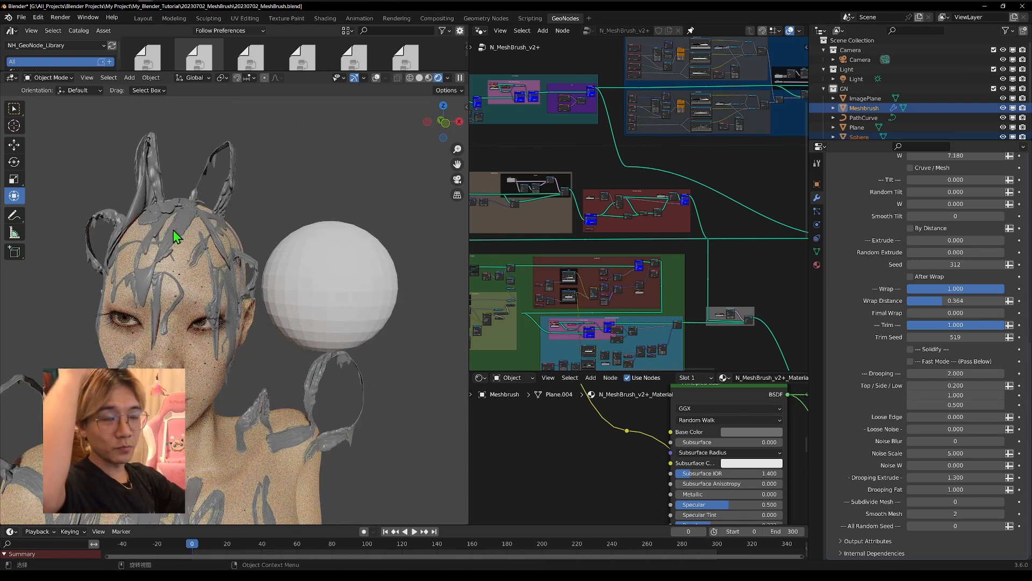
{"action": "middle_click_drag", "start_coordinate": [452, 89], "coordinate": [31, 77]}
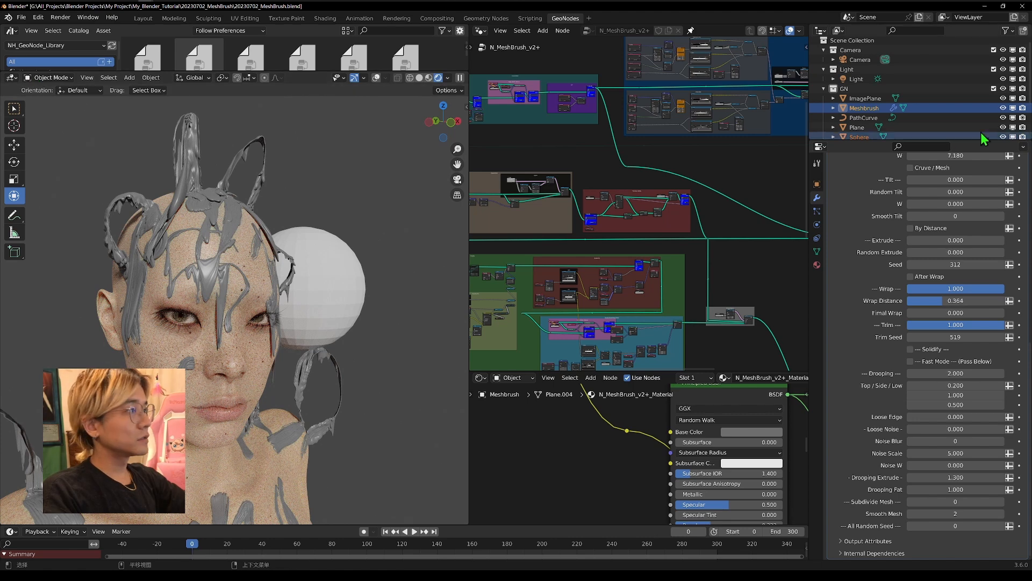
Edit PathCurve and draw freehand strokes under the chin and along the jaw, then return to Object Mode.
{"action": "scroll", "coordinate": [888, 115], "scroll_direction": "down", "scroll_amount": 1}
{"action": "left_click", "coordinate": [866, 106]}
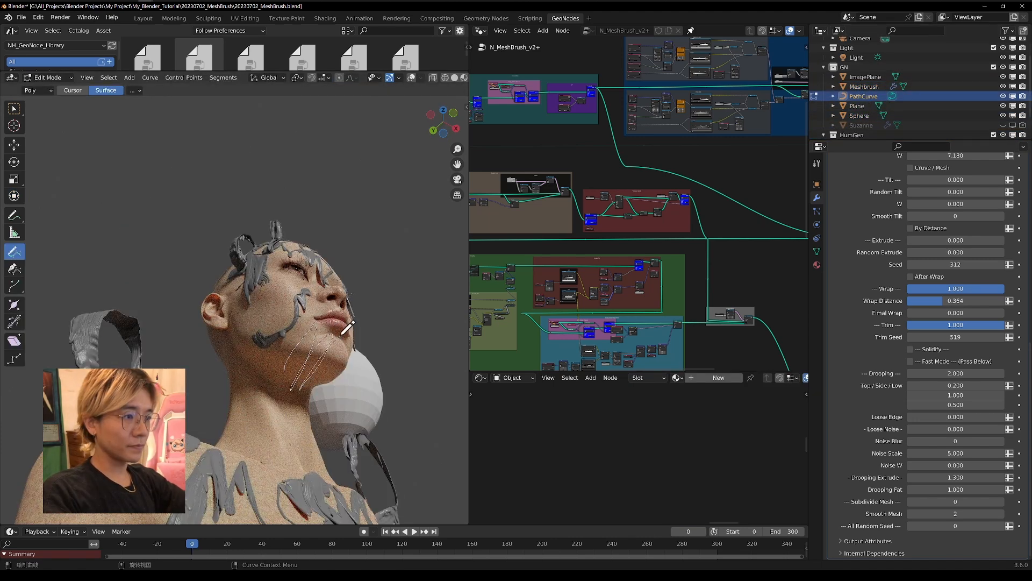
{"action": "mouse_move", "coordinate": [323, 310]}
{"action": "middle_mouse_down"}
{"action": "mouse_move", "coordinate": [247, 343]}
{"action": "mouse_move", "coordinate": [219, 339]}
{"action": "middle_mouse_up"}
{"action": "middle_click_drag", "start_coordinate": [323, 344], "coordinate": [300, 350]}
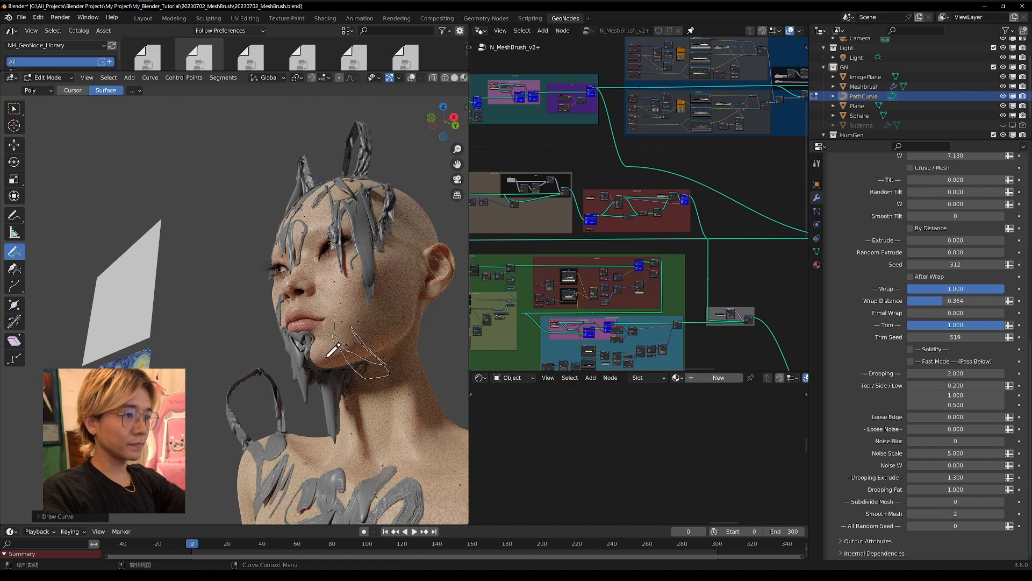
{"action": "key", "text": "Tab"}
{"action": "key", "text": "shift+grave"}
{"action": "key", "text": "w"}
{"action": "left_click", "coordinate": [353, 368]}
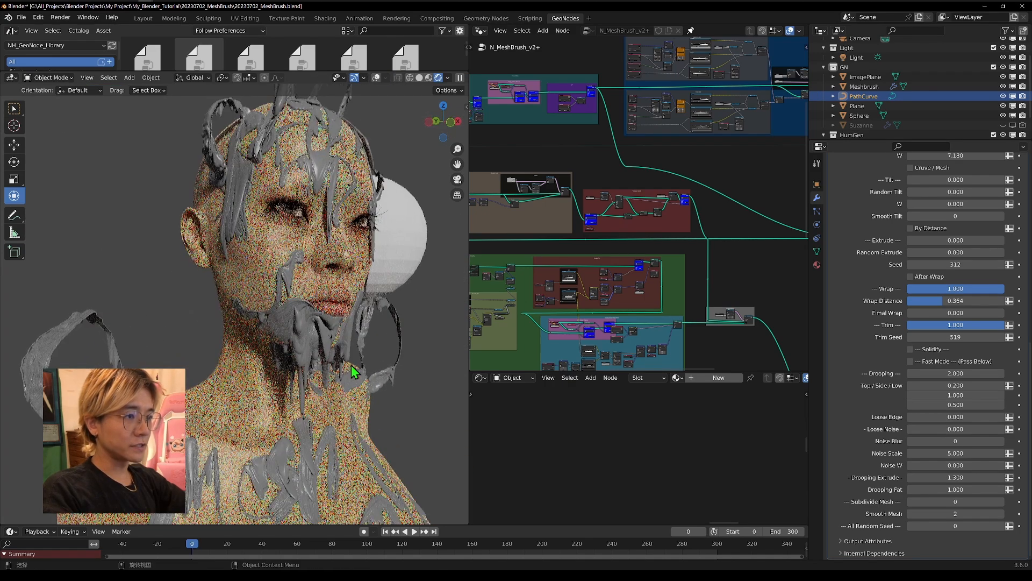
Set the Meshbrush's Low drooping value to 0.1 and examine the drips under the chin.
{"action": "left_click", "coordinate": [327, 347]}
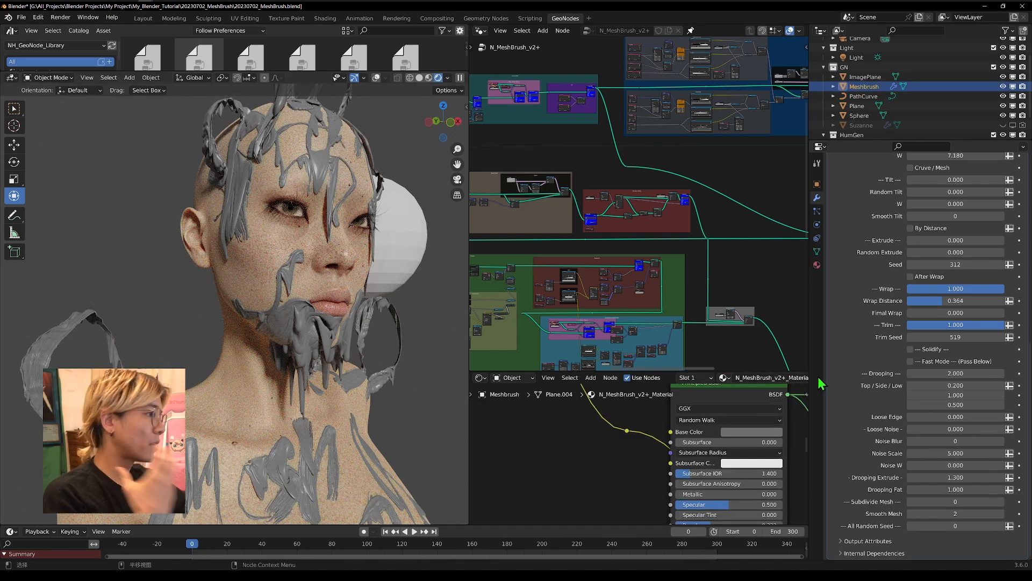
{"action": "left_click_drag", "start_coordinate": [934, 404], "coordinate": [937, 404]}
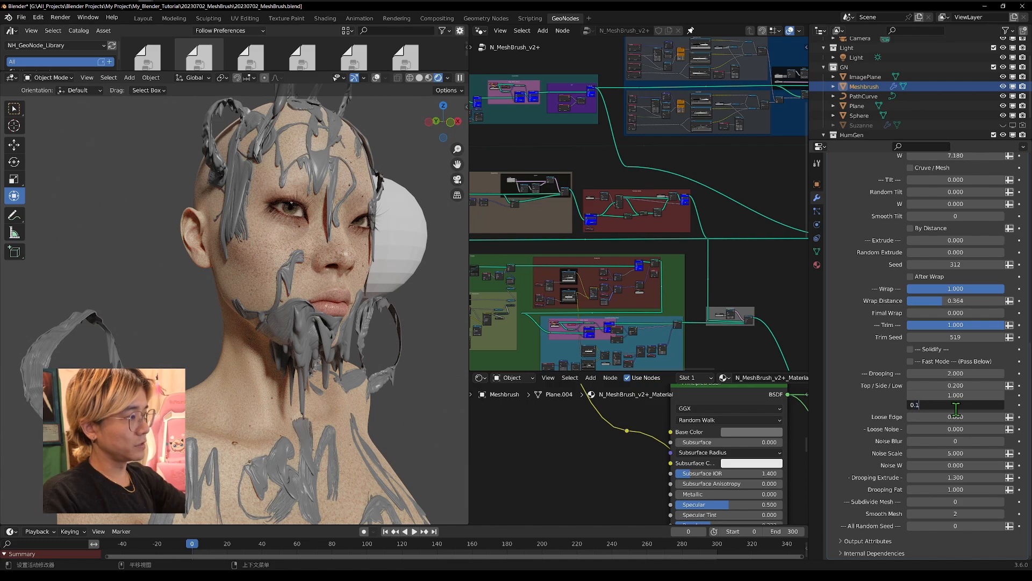
{"action": "type", "text": "0.1"}
{"action": "key", "text": "Return"}
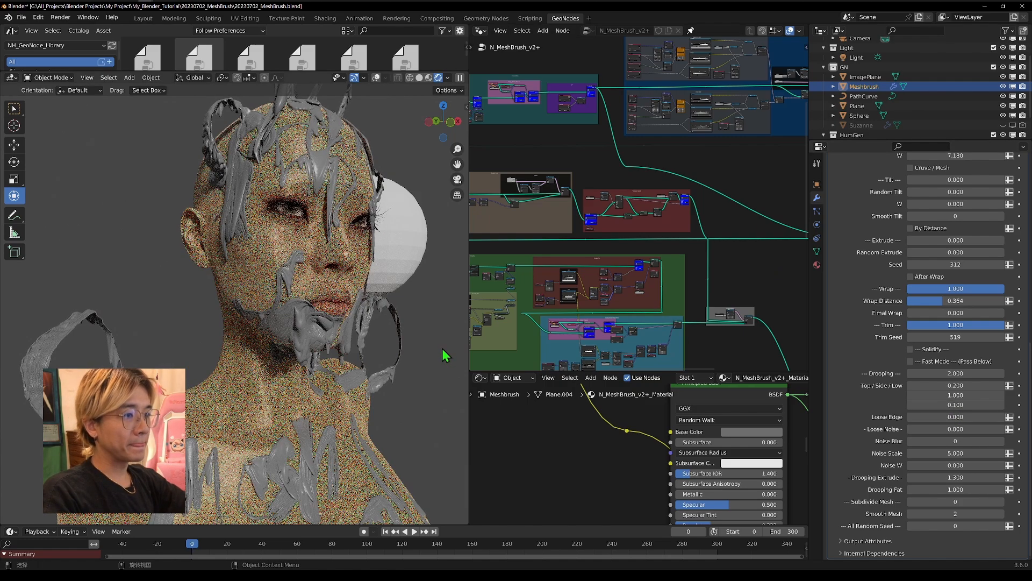
{"action": "key", "text": "shift+grave"}
{"action": "left_click", "coordinate": [352, 350]}
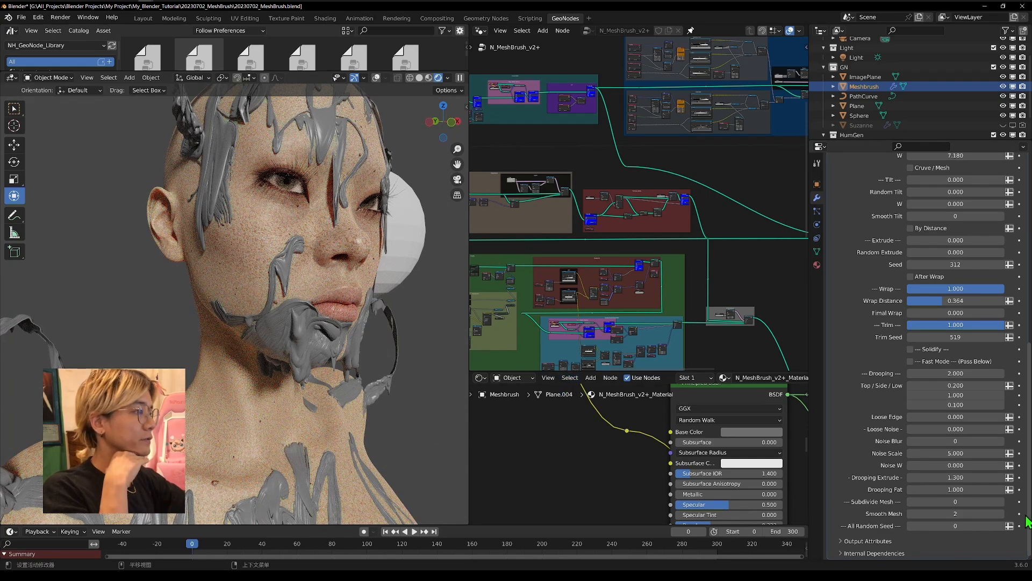
{"action": "middle_click_drag", "start_coordinate": [293, 240], "coordinate": [351, 139]}
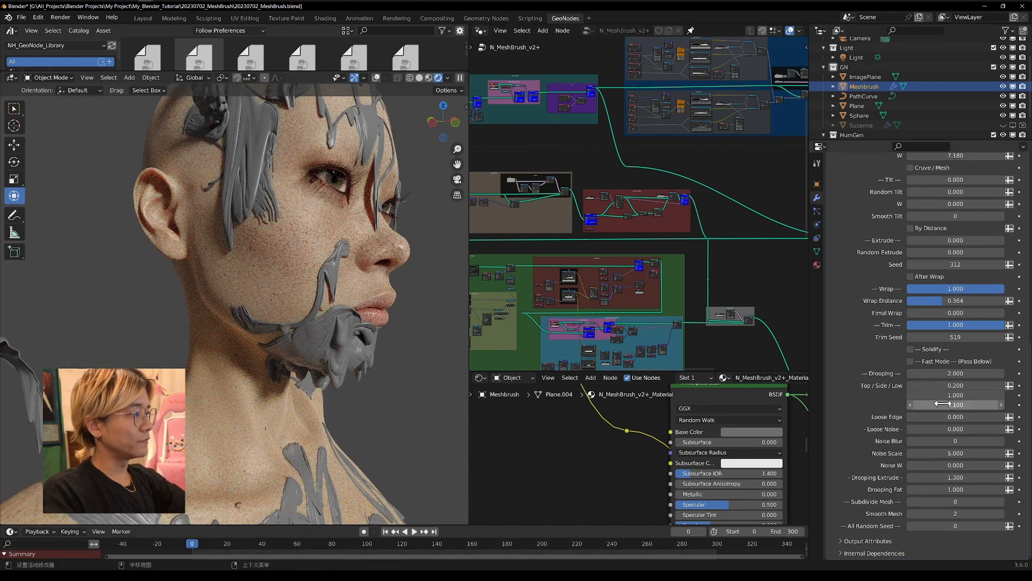
Set the Meshbrush's Drooping strength to 1.
{"action": "left_click", "coordinate": [954, 373]}
{"action": "type", "text": "1"}
{"action": "key", "text": "Return"}
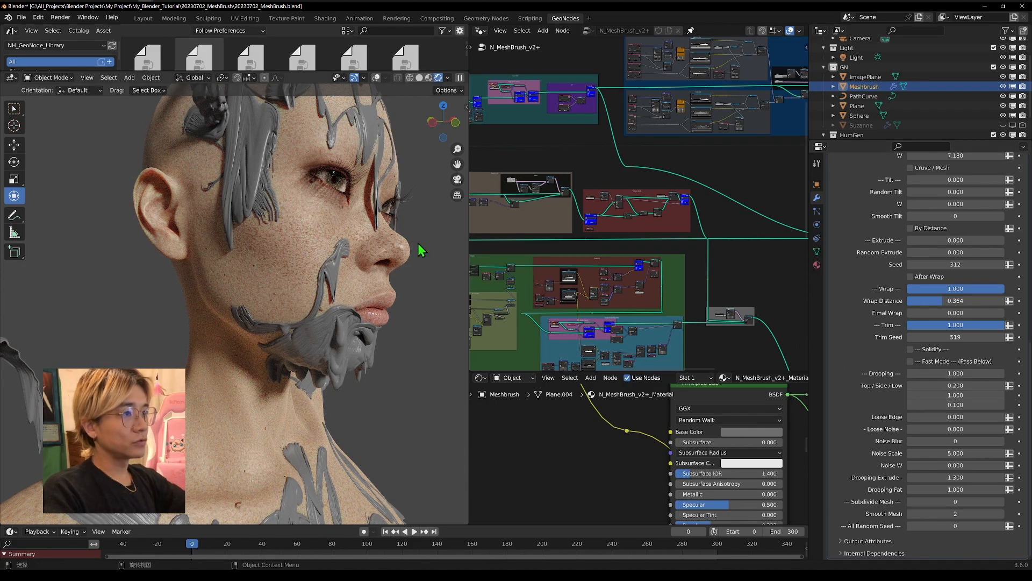
Set the Low drooping value to 0.3 and examine the strokes around the chin and face.
{"action": "middle_click_drag", "start_coordinate": [408, 318], "coordinate": [233, 207]}
{"action": "double_click", "coordinate": [961, 404]}
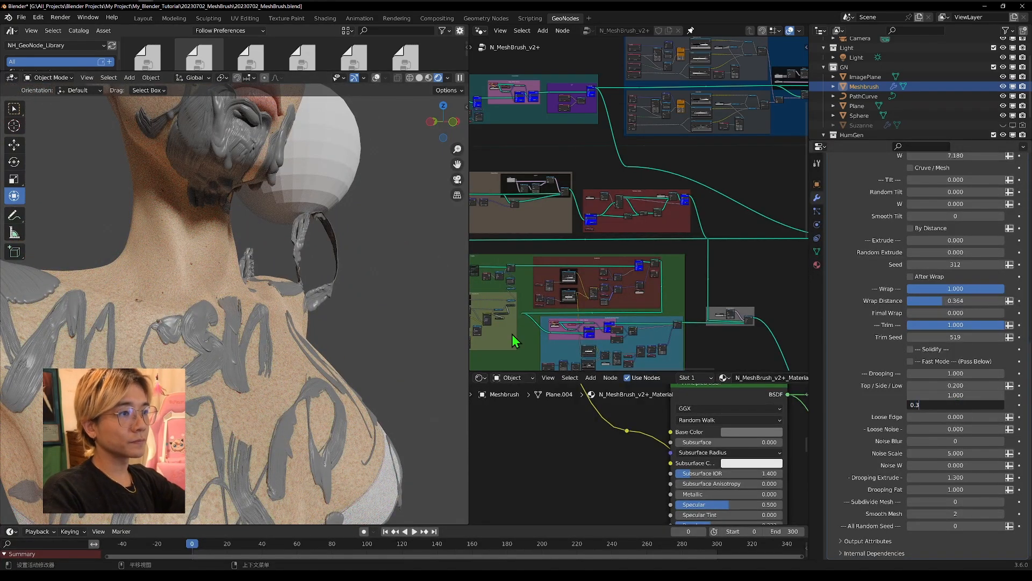
{"action": "type", "text": "0.3"}
{"action": "key", "text": "Return"}
{"action": "key", "text": "shift+grave"}
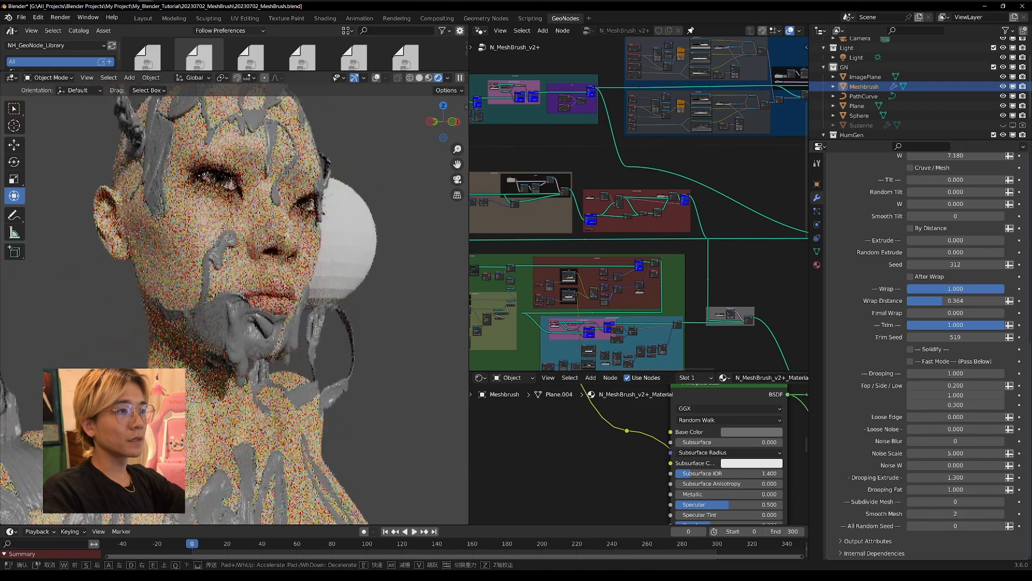
{"action": "key", "text": "e"}
{"action": "left_click", "coordinate": [246, 249]}
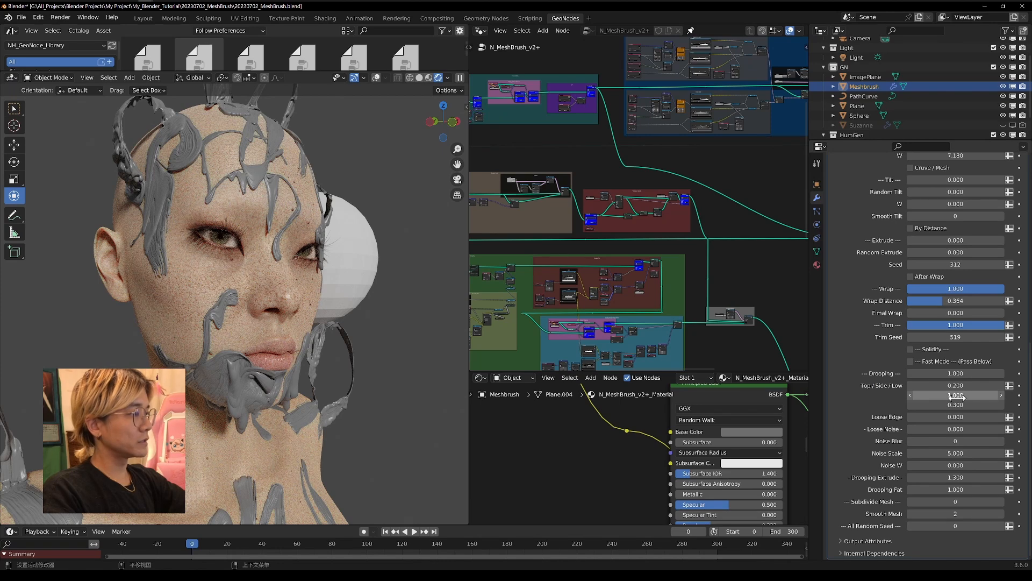
Switch to solid shading, lower the Side drooping value to 0.59 and examine the strokes from the side and behind the head.
{"action": "left_click_drag", "start_coordinate": [957, 398], "coordinate": [935, 395]}
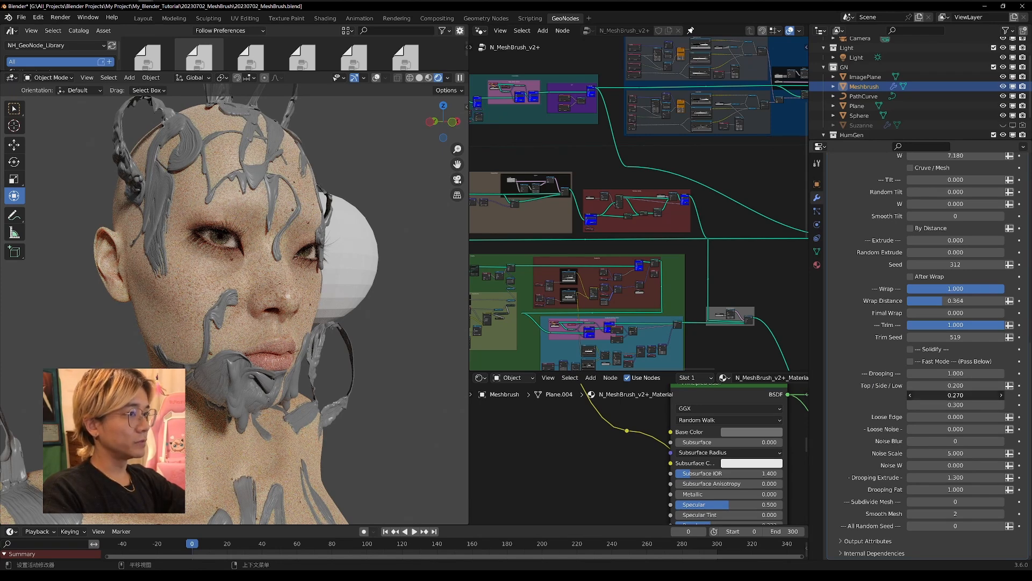
{"action": "left_click", "coordinate": [419, 77]}
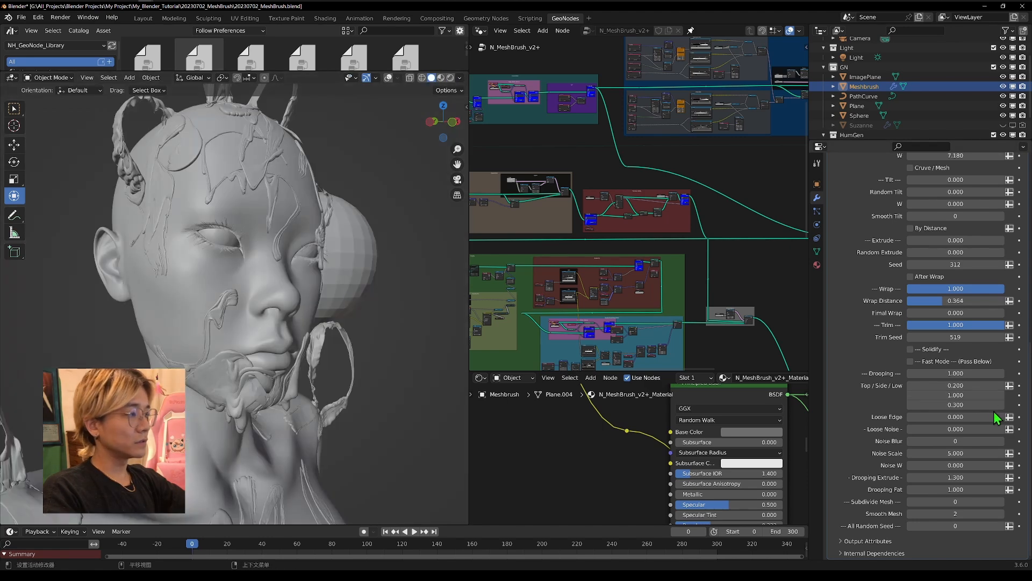
{"action": "mouse_move", "coordinate": [972, 395]}
{"action": "left_mouse_down"}
{"action": "mouse_move", "coordinate": [960, 395]}
{"action": "mouse_move", "coordinate": [980, 395]}
{"action": "left_mouse_up"}
{"action": "middle_click_drag", "start_coordinate": [237, 271], "coordinate": [307, 276]}
{"action": "middle_click_drag", "start_coordinate": [296, 217], "coordinate": [276, 183]}
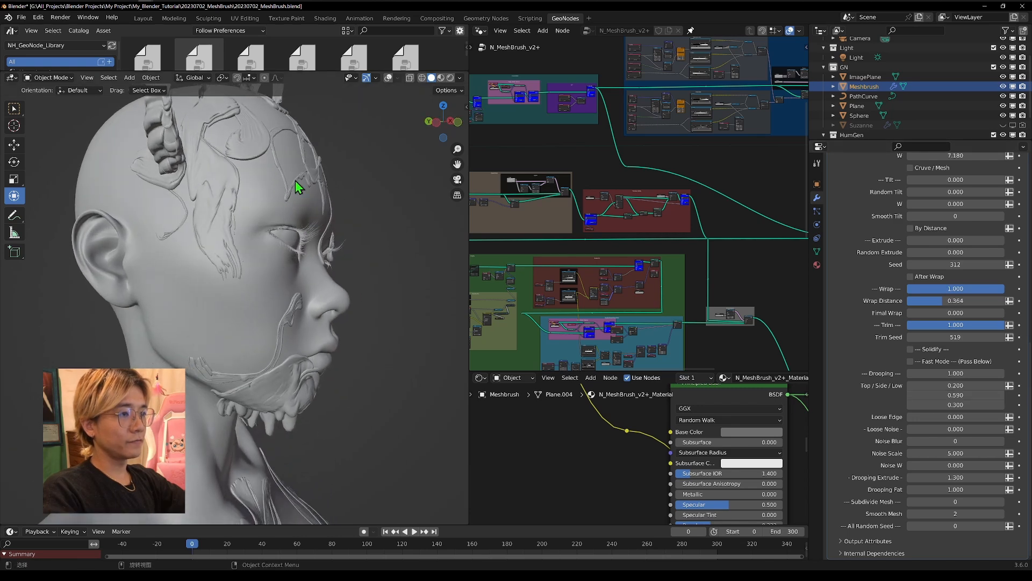
{"action": "middle_click_drag", "start_coordinate": [435, 214], "coordinate": [309, 350]}
{"action": "middle_click_drag", "start_coordinate": [300, 312], "coordinate": [230, 253]}
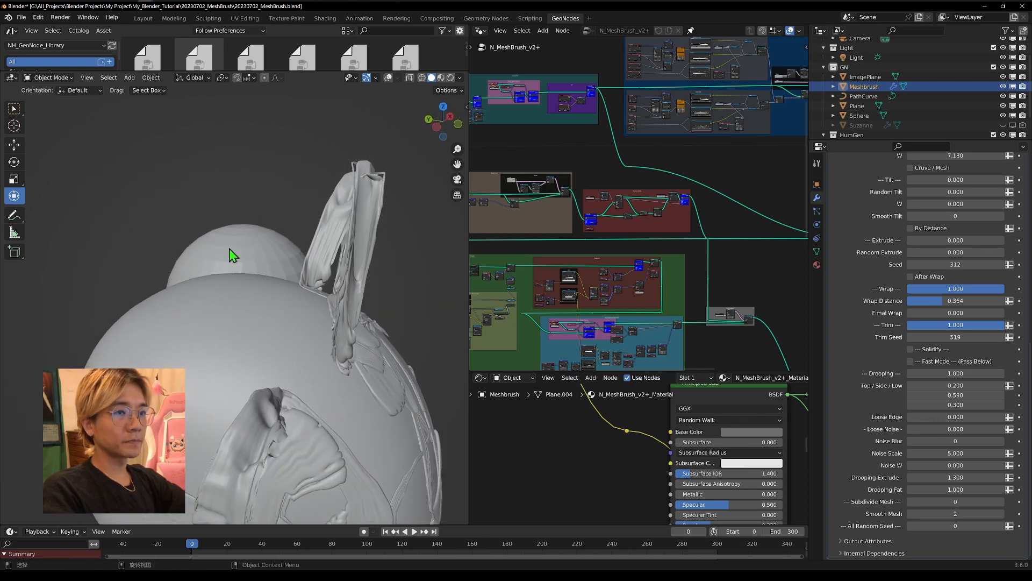
{"action": "left_click", "coordinate": [51, 78]}
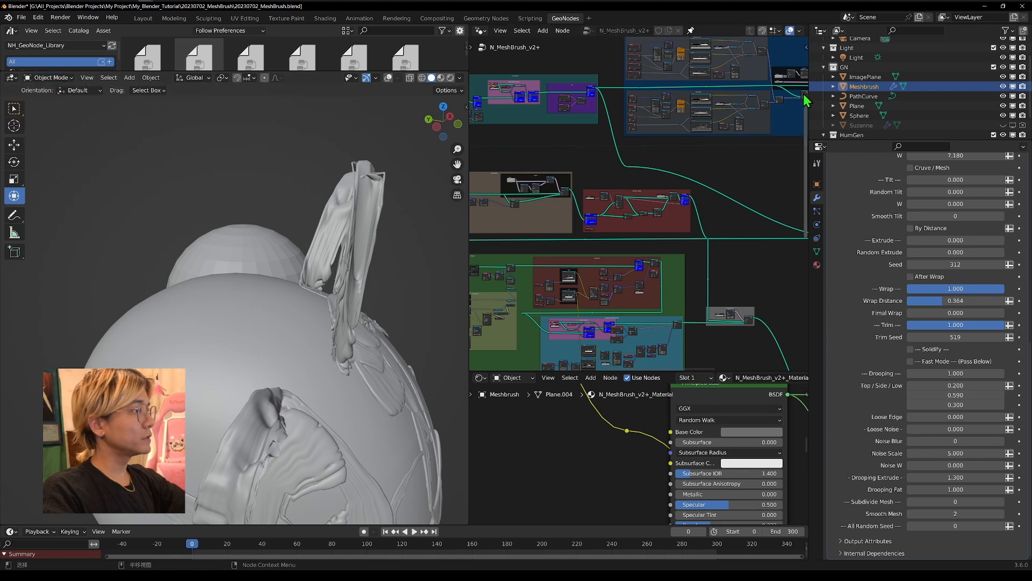
Draw freehand strokes over the top of the head in the PathCurve and return to Object Mode.
{"action": "left_click", "coordinate": [854, 97]}
{"action": "left_click_drag", "start_coordinate": [228, 275], "coordinate": [269, 266]}
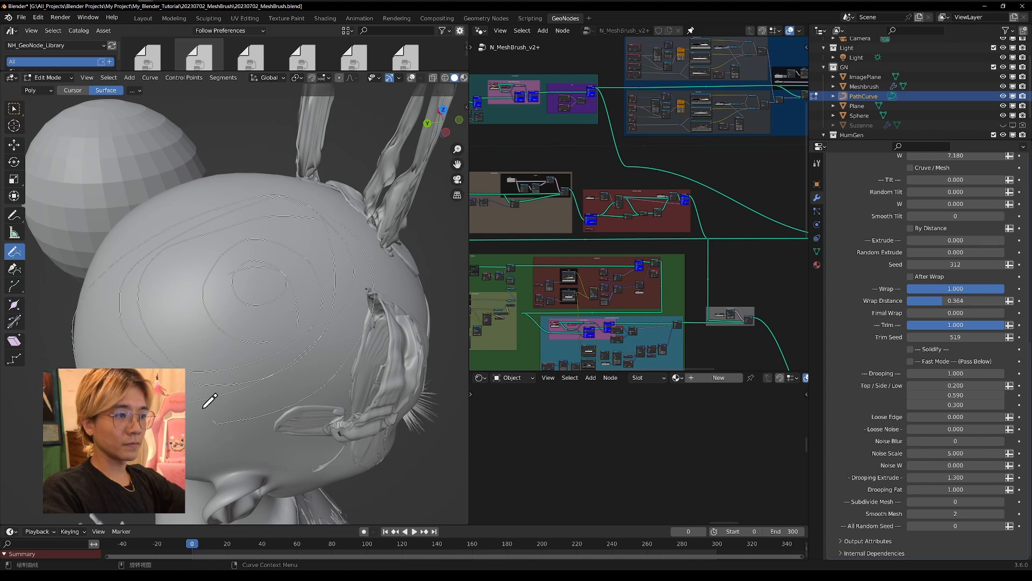
{"action": "left_click_drag", "start_coordinate": [219, 332], "coordinate": [230, 350]}
{"action": "middle_click_drag", "start_coordinate": [230, 350], "coordinate": [240, 249]}
{"action": "key", "text": "Tab"}
{"action": "key", "text": "shift+grave"}
{"action": "key", "text": "s"}
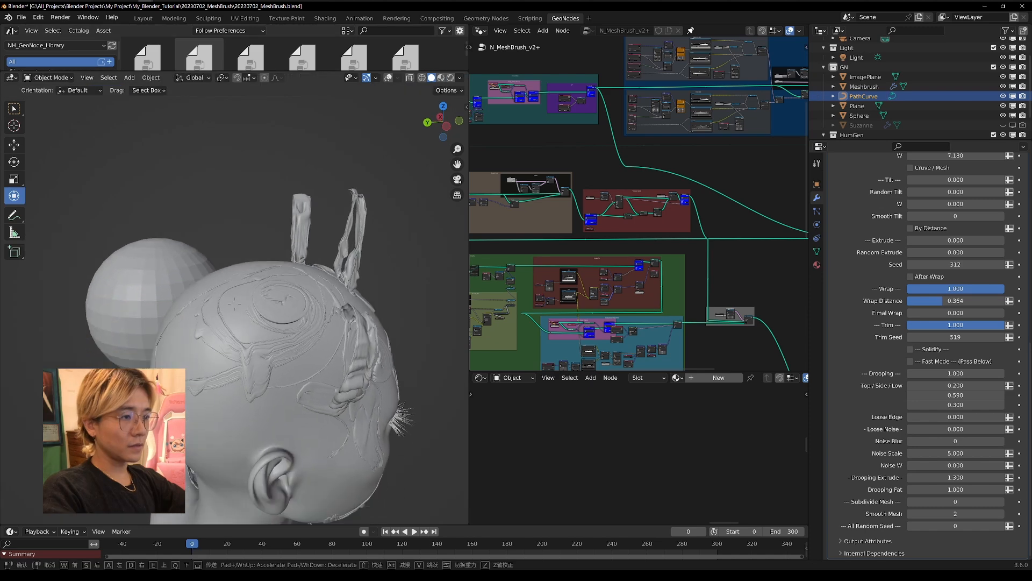
{"action": "key", "text": "w"}
{"action": "left_click", "coordinate": [301, 333]}
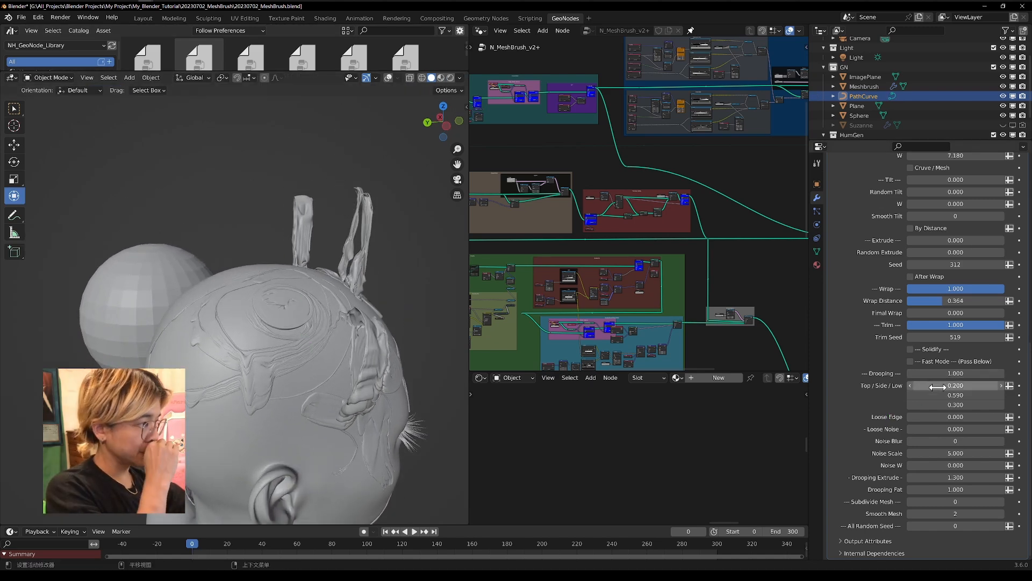
Set the Top drooping value to 0.3 and examine the strokes on the head from several sides.
{"action": "mouse_move", "coordinate": [938, 386]}
{"action": "left_mouse_down"}
{"action": "mouse_move", "coordinate": [968, 386]}
{"action": "mouse_move", "coordinate": [947, 386]}
{"action": "left_mouse_up"}
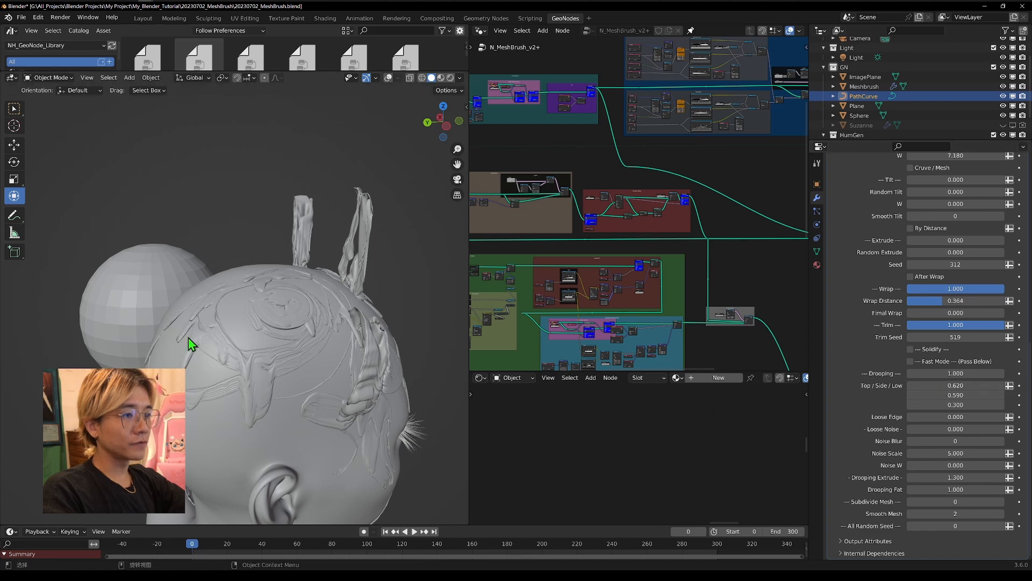
{"action": "key", "text": "shift+grave"}
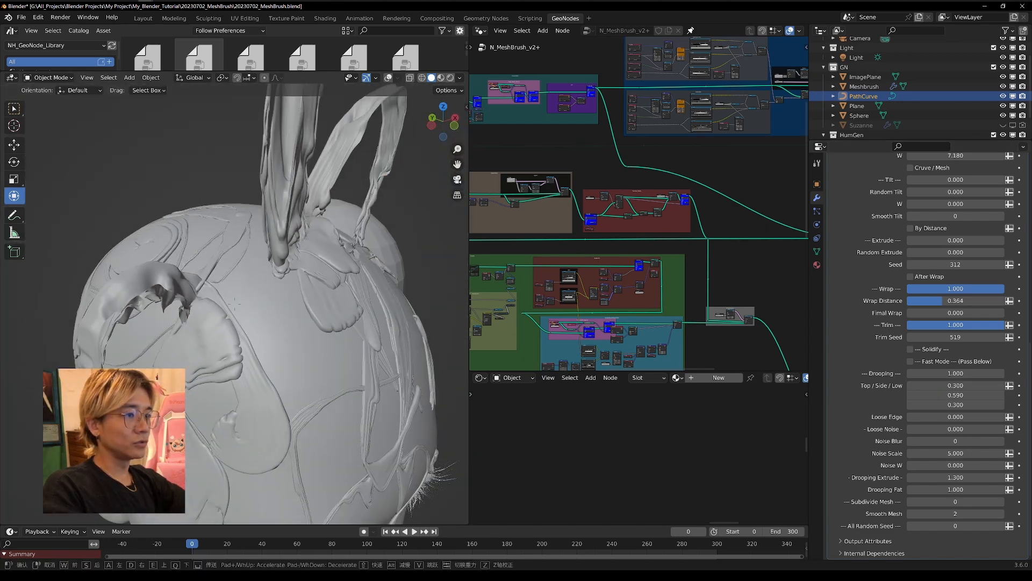
{"action": "key", "text": "d"}
{"action": "key", "text": "s"}
{"action": "key", "text": "w"}
{"action": "key", "text": "s"}
{"action": "key", "text": "w"}
{"action": "key", "text": "s"}
{"action": "key", "text": "q"}
{"action": "key", "text": "w"}
{"action": "left_click", "coordinate": [304, 277]}
{"action": "middle_click_drag", "start_coordinate": [234, 291], "coordinate": [250, 292]}
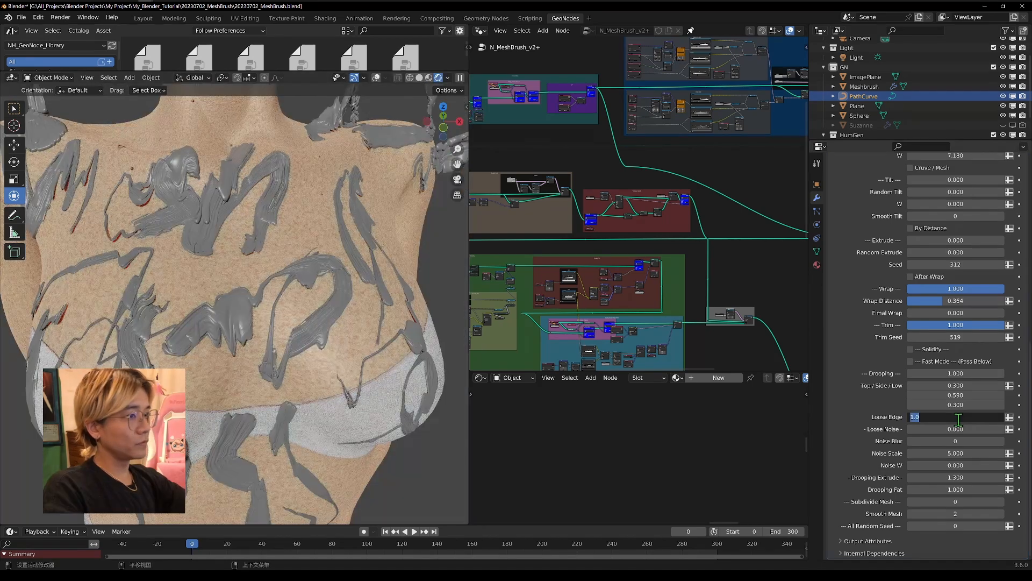
Set Loose Edge to 0 to compare the chest strokes, and return it to 1.
{"action": "left_click", "coordinate": [955, 416]}
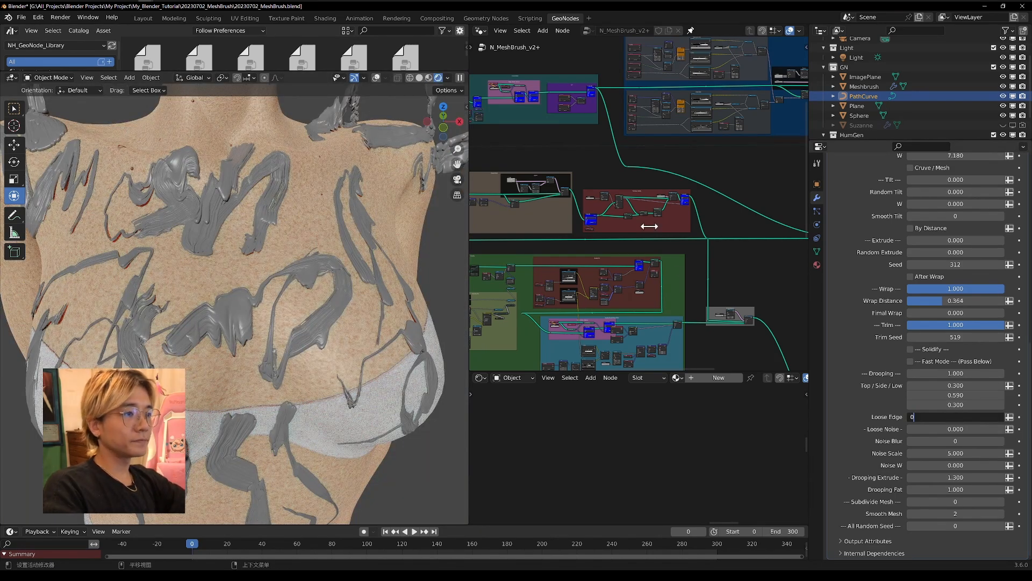
{"action": "key", "text": "Return"}
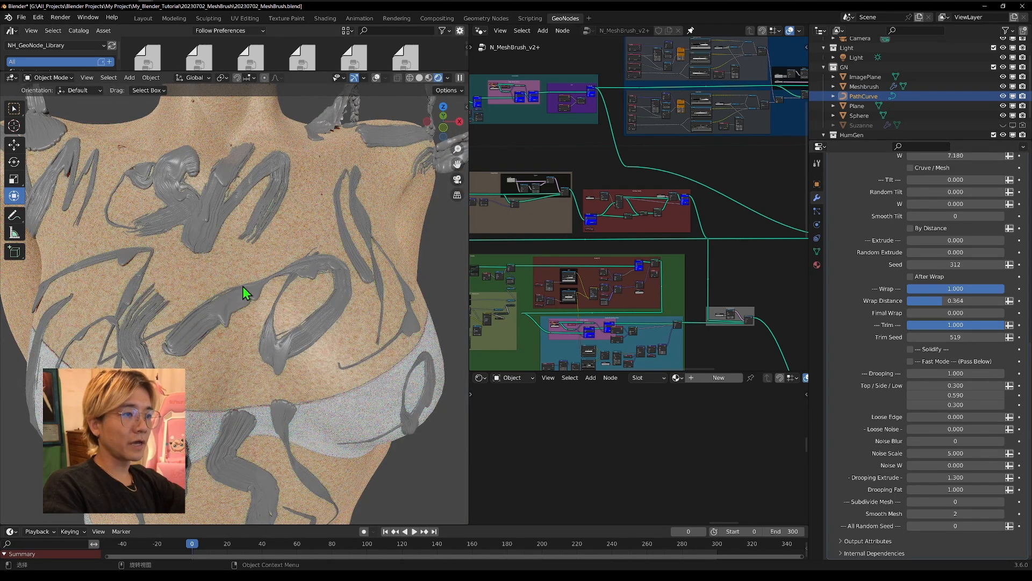
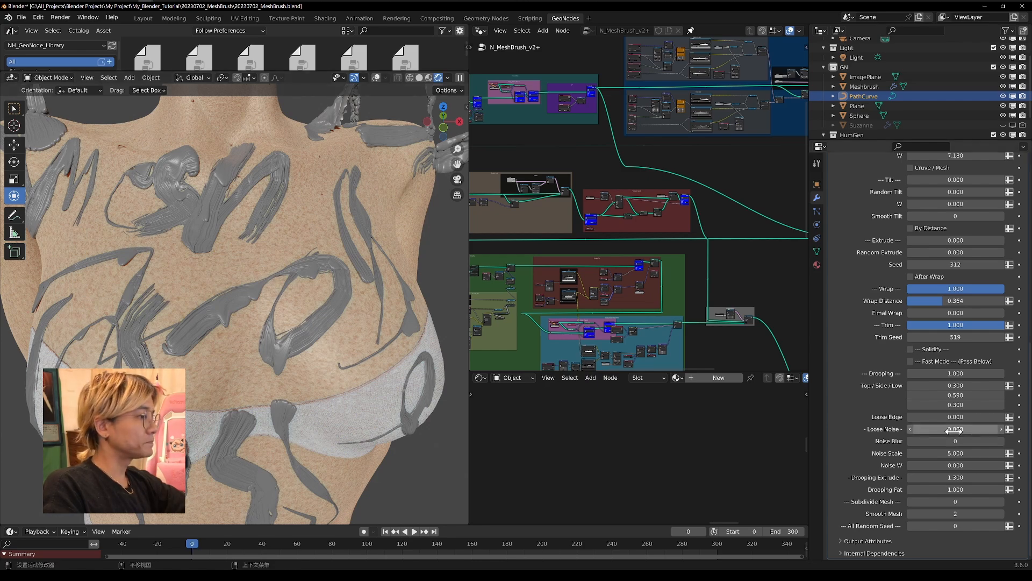
{"action": "left_click", "coordinate": [962, 417]}
{"action": "type", "text": "1"}
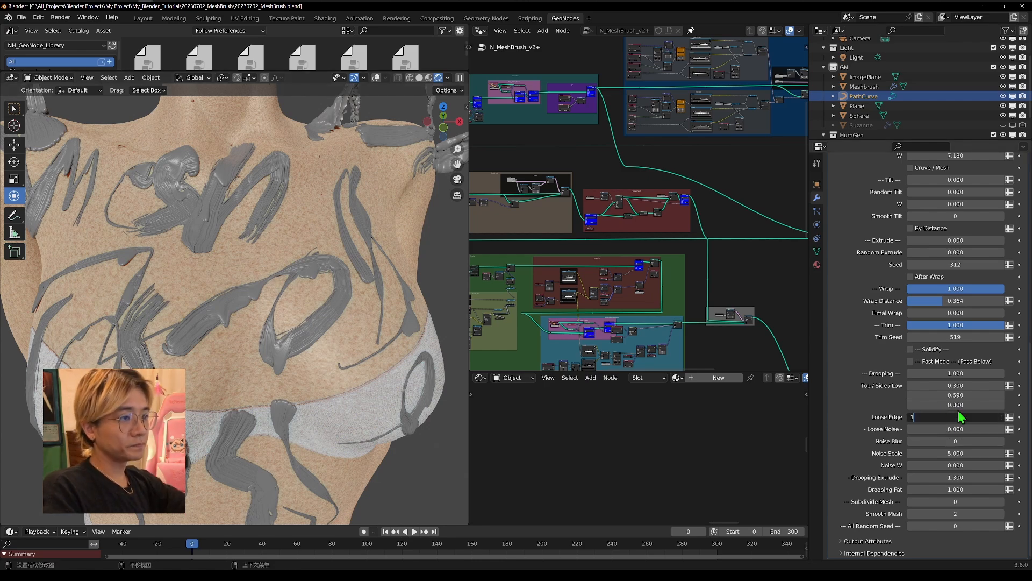
{"action": "key", "text": "Return"}
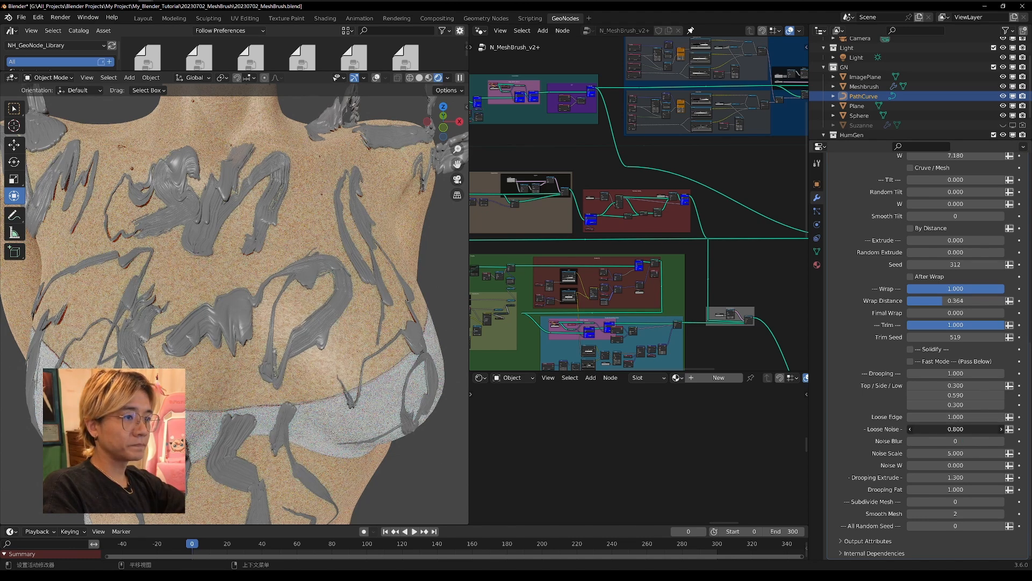
Try a Loose Noise of 1, undo it and examine the chest strokes up close.
{"action": "left_click_drag", "start_coordinate": [955, 429], "coordinate": [966, 429]}
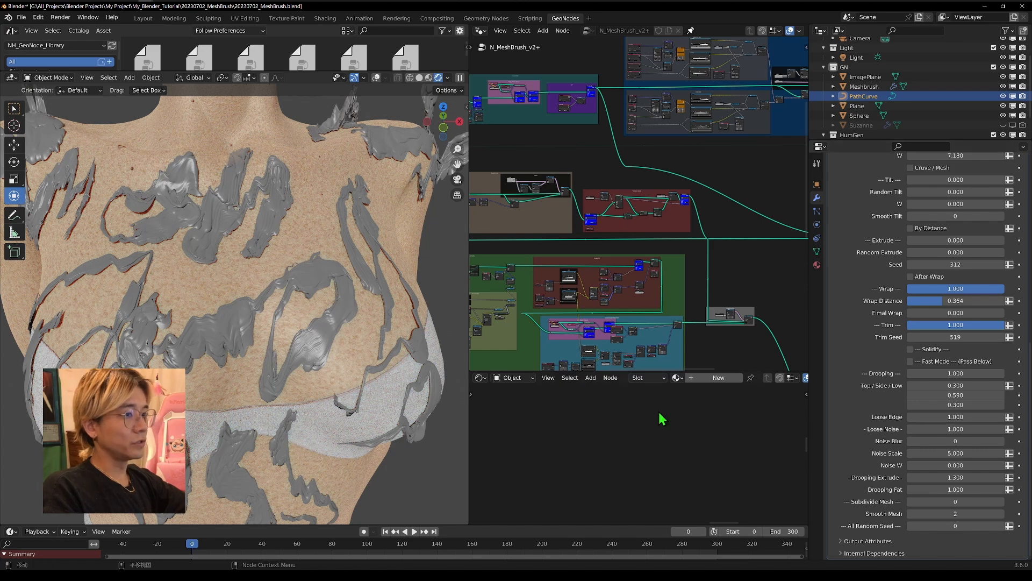
{"action": "key", "text": "ctrl+z"}
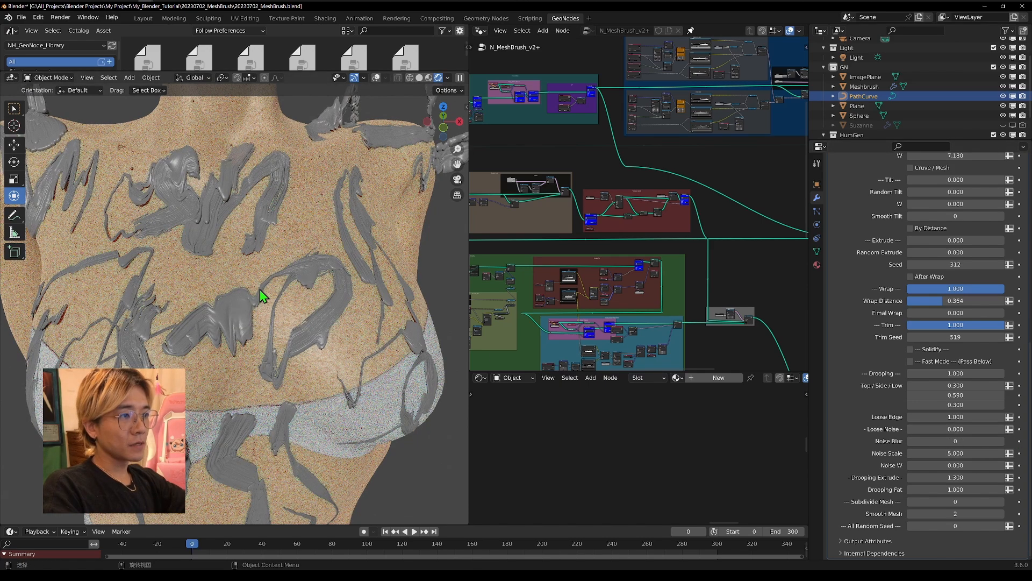
{"action": "key", "text": "shift+grave"}
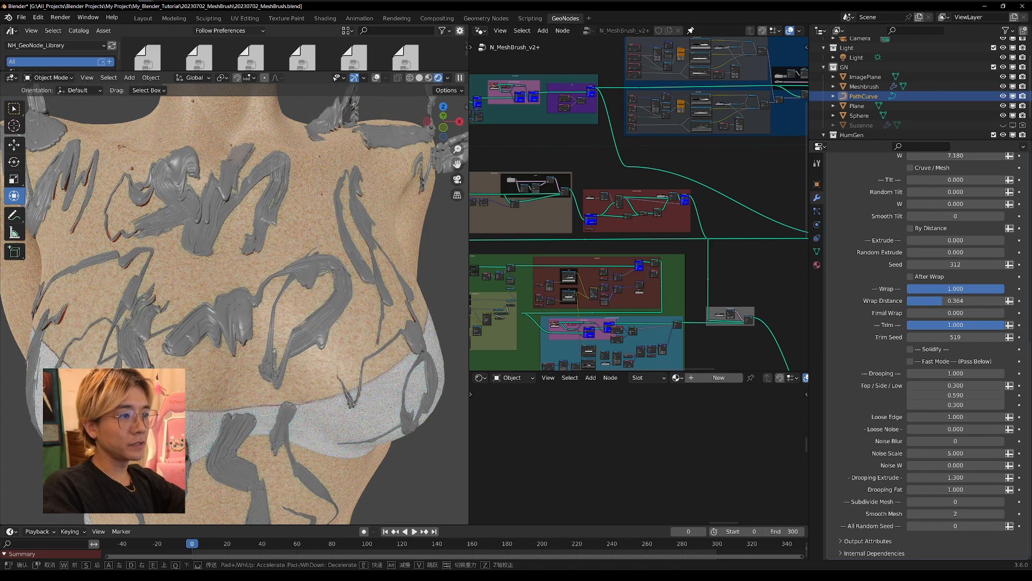
{"action": "key", "text": "w"}
{"action": "left_click", "coordinate": [297, 278]}
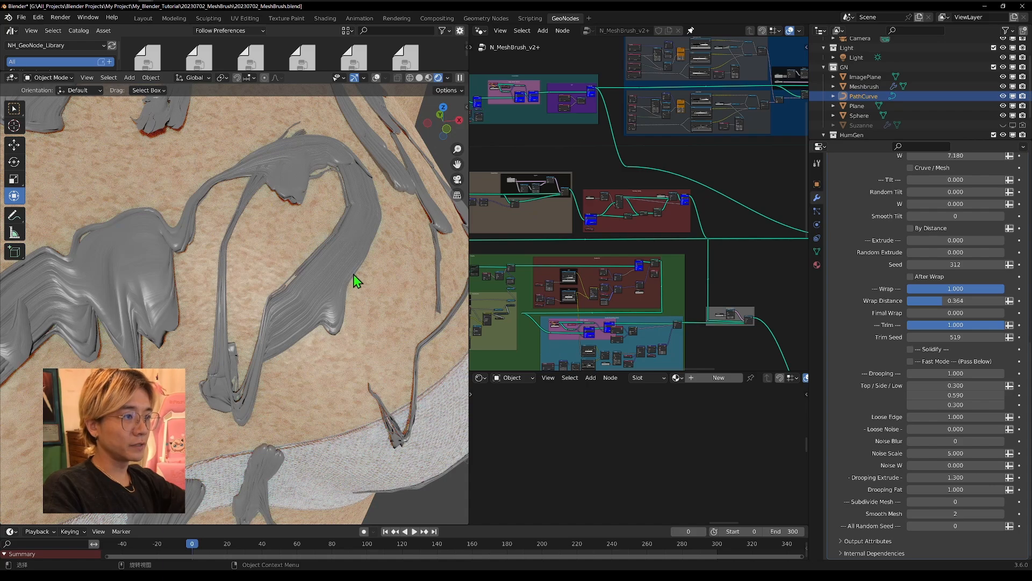
{"action": "mouse_move", "coordinate": [150, 268]}
{"action": "middle_mouse_down"}
{"action": "mouse_move", "coordinate": [184, 282]}
{"action": "mouse_move", "coordinate": [134, 283]}
{"action": "mouse_move", "coordinate": [115, 272]}
{"action": "mouse_move", "coordinate": [115, 292]}
{"action": "middle_mouse_up"}
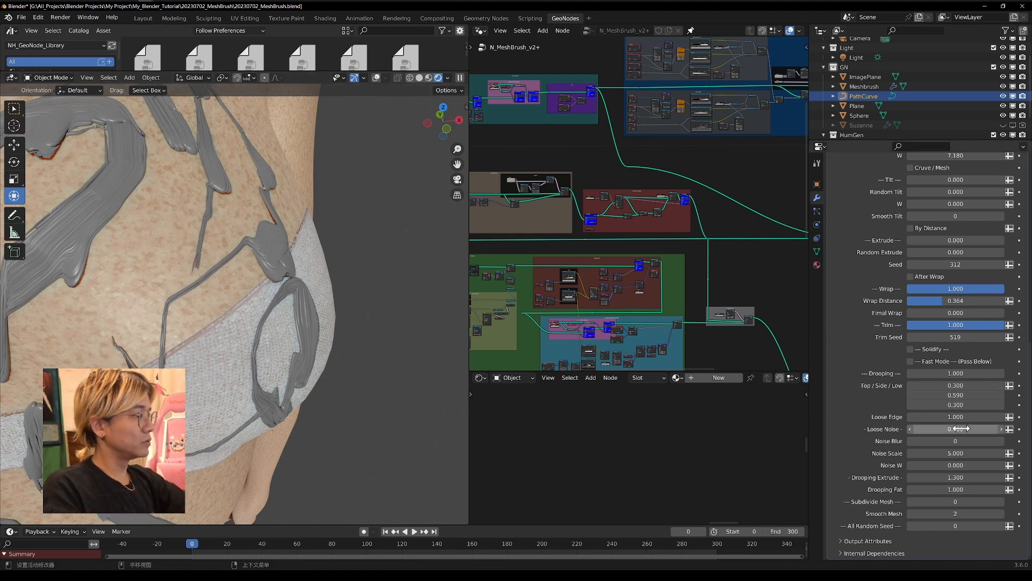
Try a Loose Noise of 1 and a Noise Blur of 99, and reset the Loose Noise to 0.
{"action": "left_click_drag", "start_coordinate": [954, 429], "coordinate": [976, 429]}
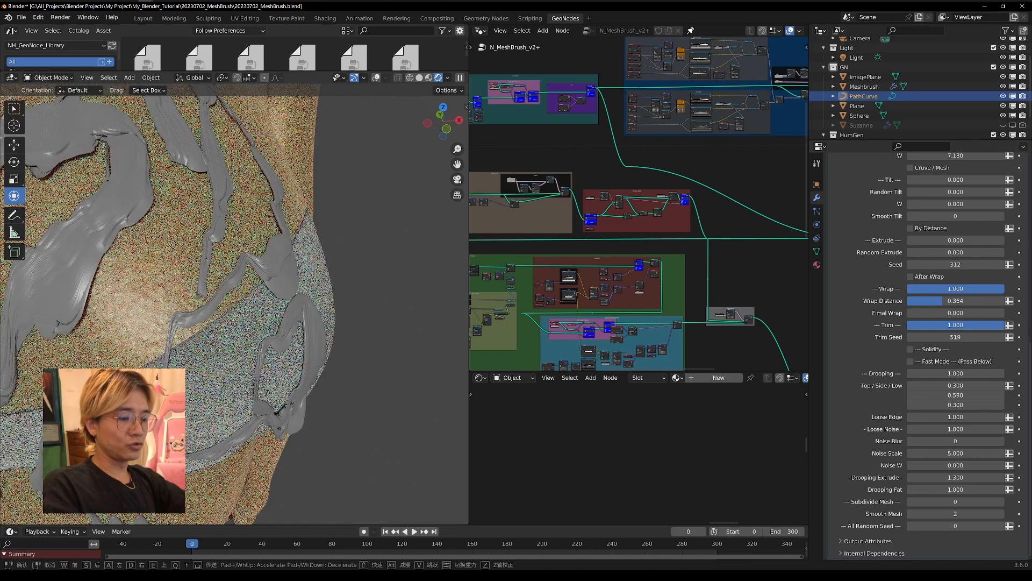
{"action": "middle_click_drag", "start_coordinate": [263, 280], "coordinate": [287, 304], "text": "shift"}
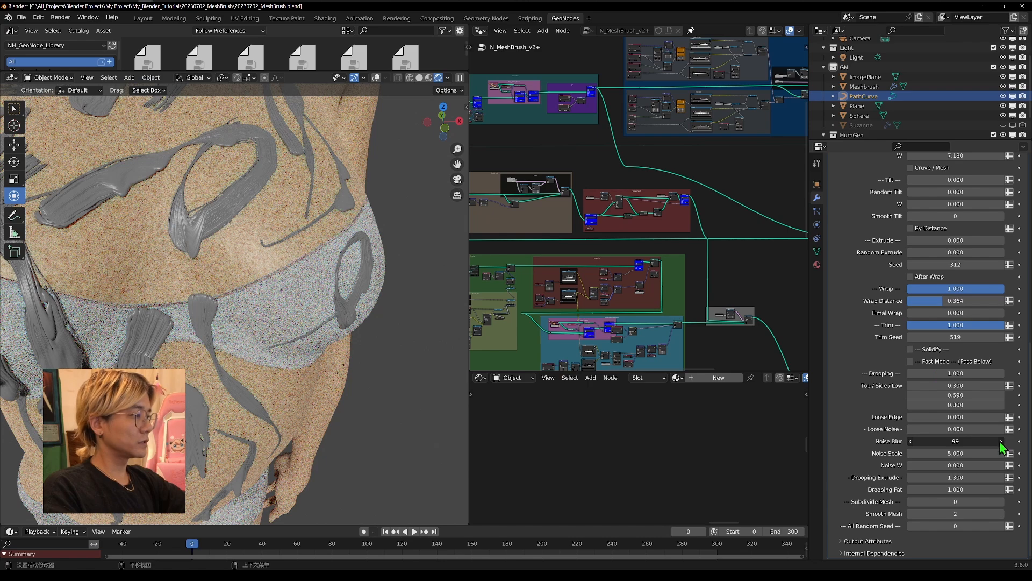
{"action": "left_click_drag", "start_coordinate": [962, 443], "coordinate": [973, 443]}
{"action": "mouse_move", "coordinate": [955, 430]}
{"action": "left_mouse_down"}
{"action": "mouse_move", "coordinate": [967, 430]}
{"action": "mouse_move", "coordinate": [955, 431]}
{"action": "left_mouse_up"}
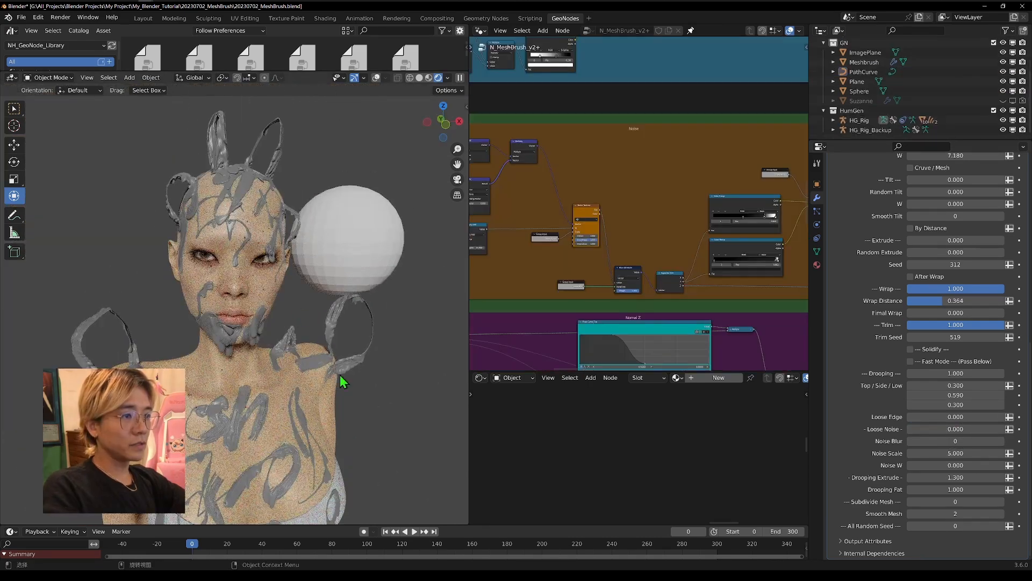
Lower the Trim to 0.005 and sweep it back up to 1 to preview the face and chest strokes growing.
{"action": "left_click", "coordinate": [39, 80]}
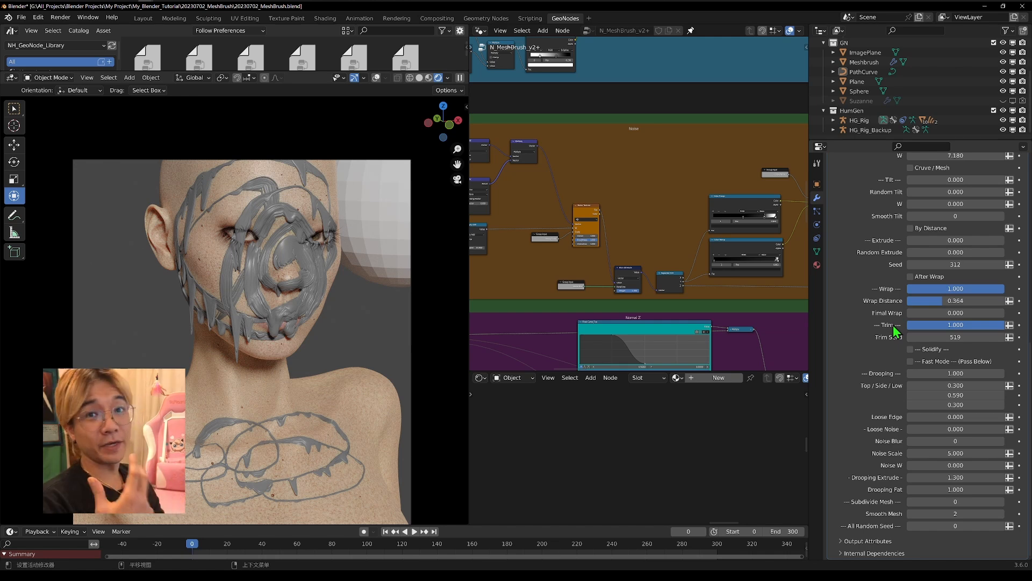
{"action": "left_click", "coordinate": [971, 321]}
{"action": "type", "text": "0.079"}
{"action": "key", "text": "Return"}
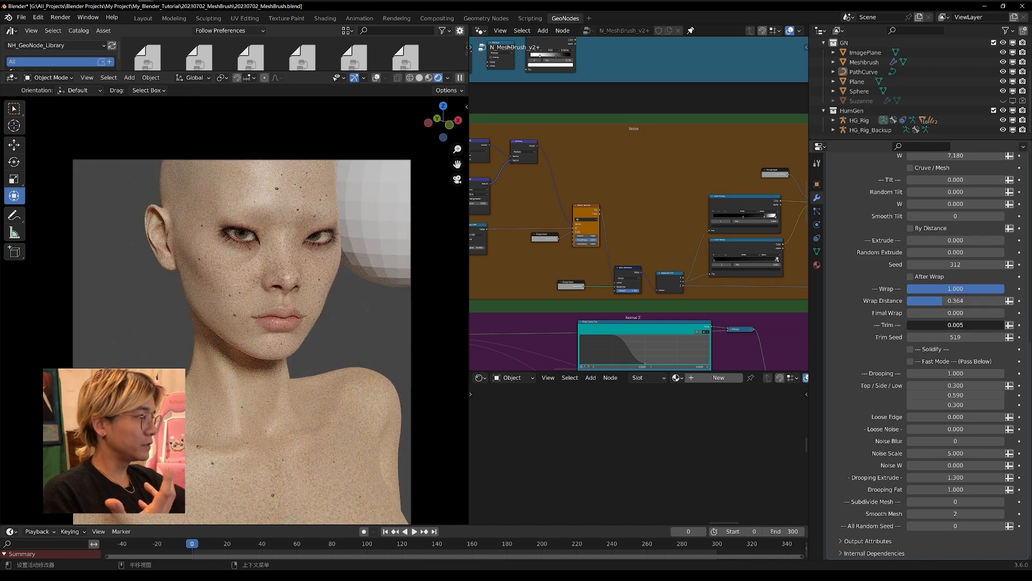
{"action": "left_click_drag", "start_coordinate": [914, 325], "coordinate": [990, 325]}
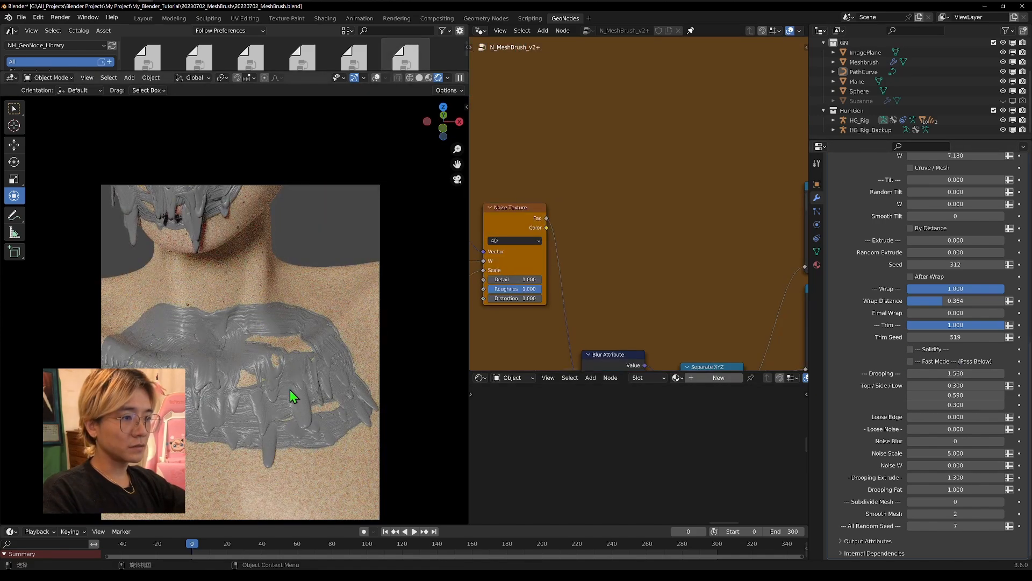
Examine the drooping strokes on the chest up close and from the side.
{"action": "key", "text": "shift+grave"}
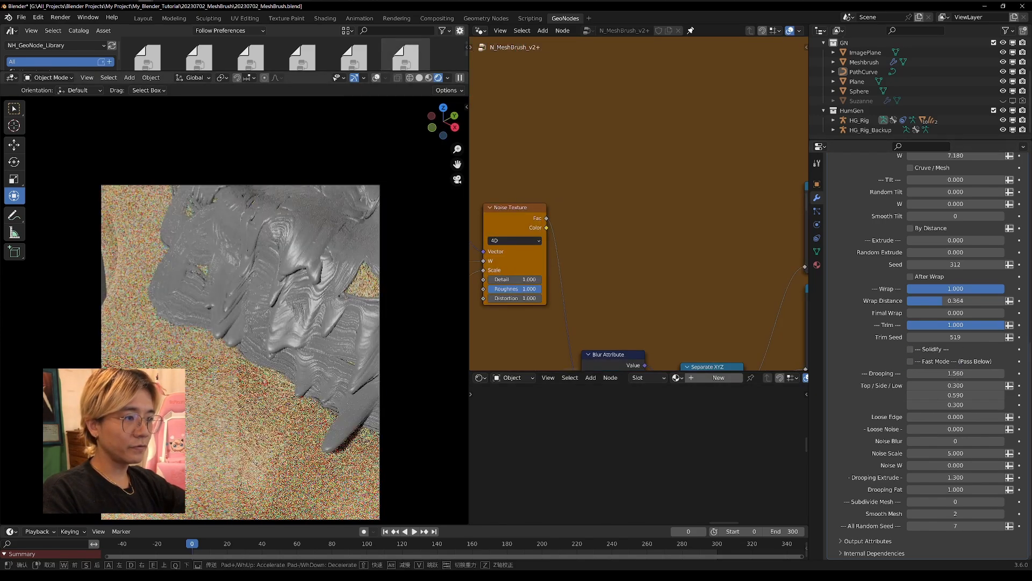
{"action": "key", "text": "s"}
{"action": "key", "text": "d"}
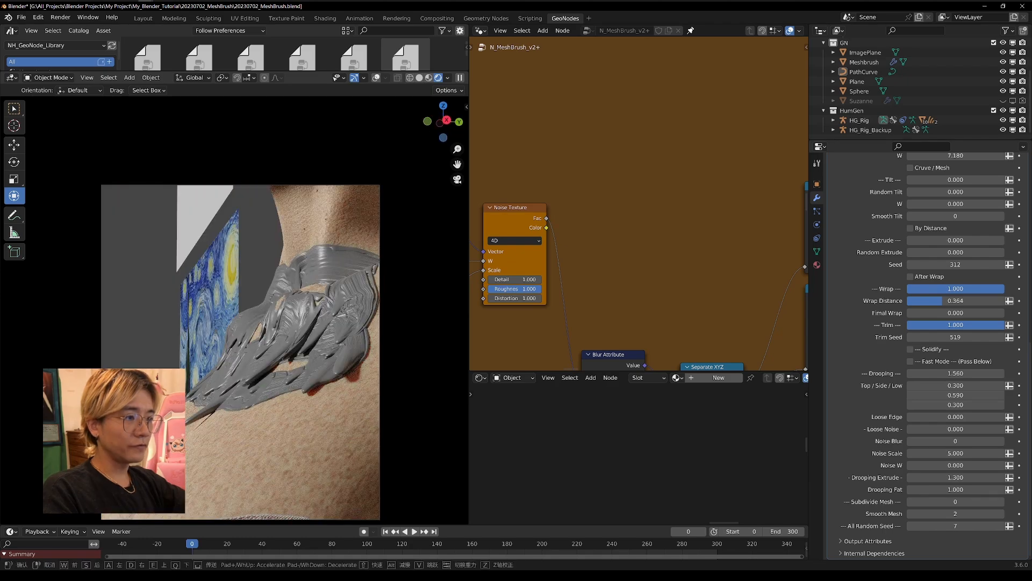
{"action": "left_click", "coordinate": [263, 392]}
{"action": "key", "text": "shift+grave"}
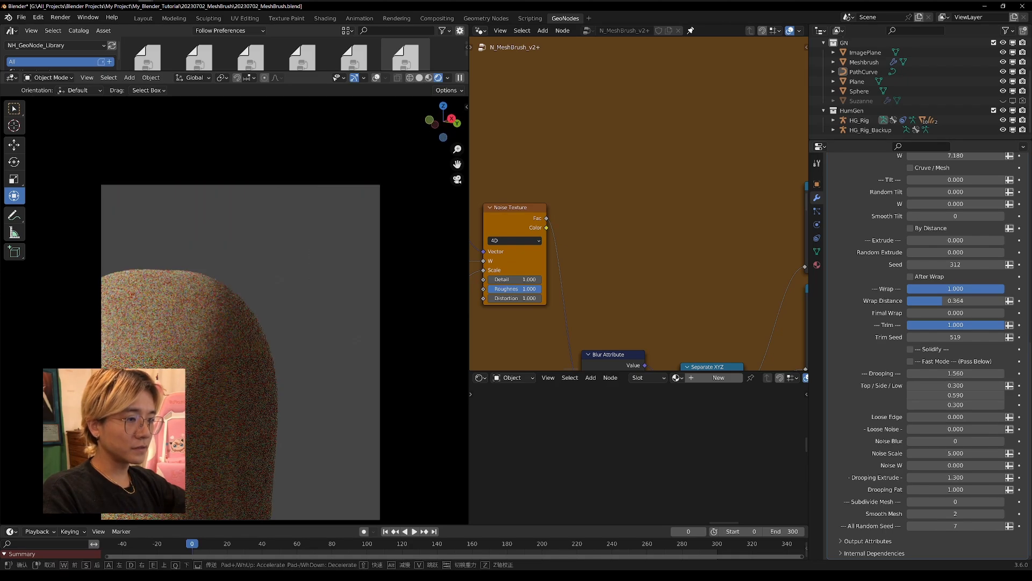
{"action": "key", "text": "a"}
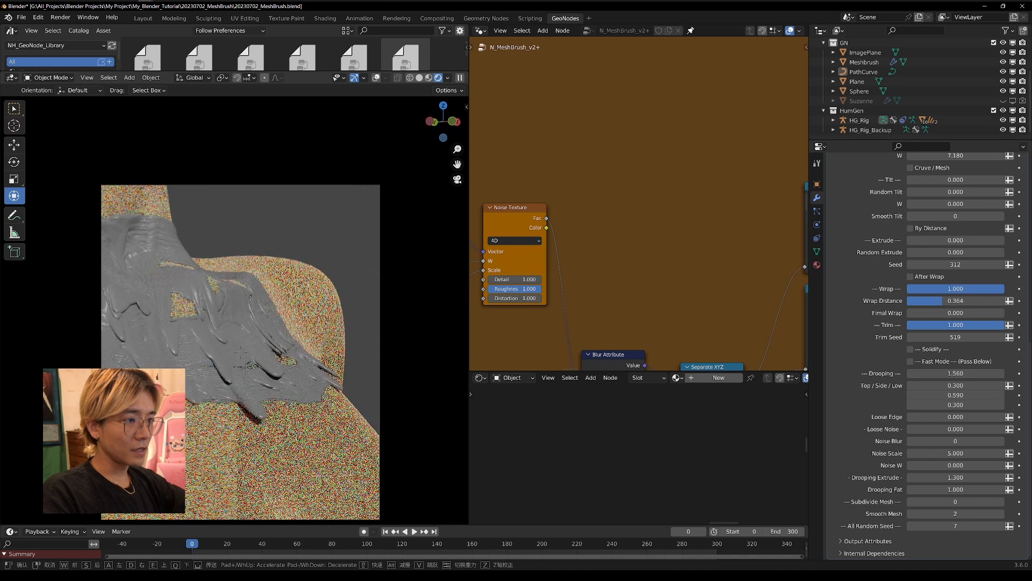
{"action": "left_click", "coordinate": [275, 411]}
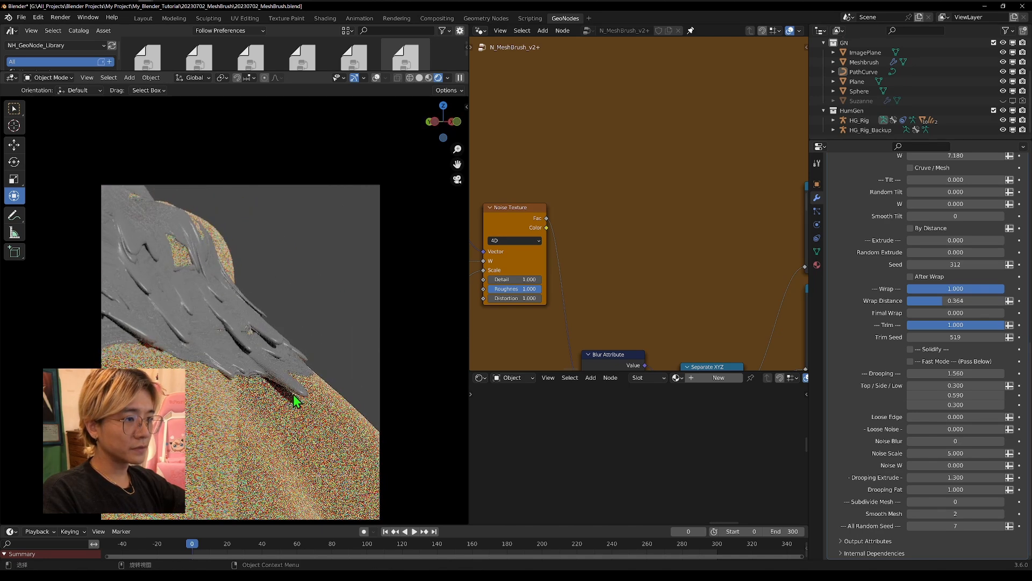
Set the Drooping Extrude to 1.25 and examine the drips across the chest.
{"action": "mouse_move", "coordinate": [955, 476]}
{"action": "left_mouse_down"}
{"action": "mouse_move", "coordinate": [936, 477]}
{"action": "mouse_move", "coordinate": [956, 478]}
{"action": "left_mouse_up"}
{"action": "left_click", "coordinate": [910, 477]}
{"action": "left_click", "coordinate": [909, 477]}
{"action": "middle_click_drag", "start_coordinate": [289, 364], "coordinate": [342, 347]}
{"action": "key", "text": "shift+grave"}
{"action": "key", "text": "s"}
{"action": "key", "text": "w"}
{"action": "left_click", "coordinate": [234, 305]}
{"action": "scroll", "coordinate": [153, 353], "scroll_direction": "down", "scroll_amount": 4}
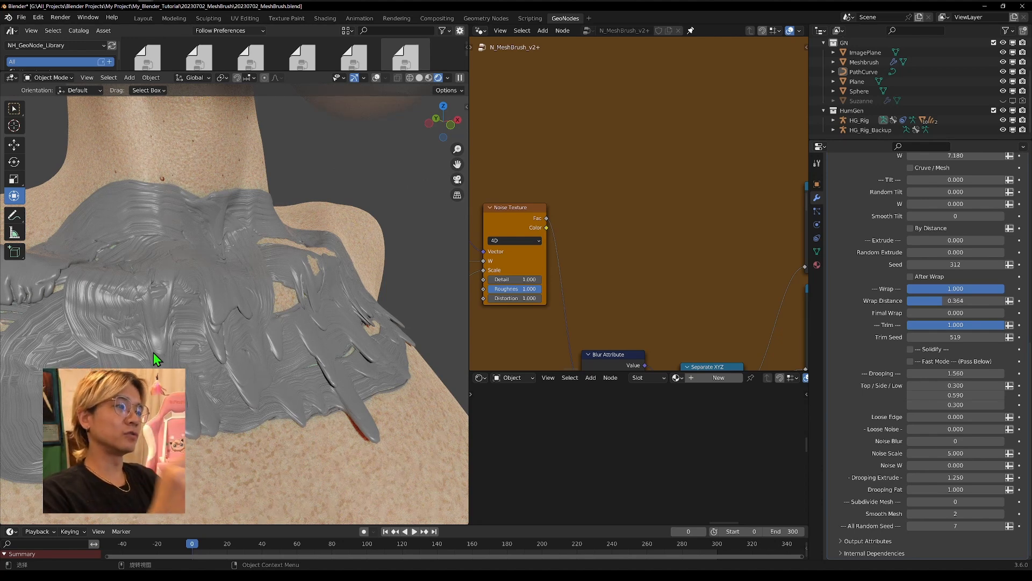
Try Drooping Extrude values of 5.24 and 2.06 on the chest strokes, viewed up close from the side.
{"action": "key", "text": "shift+grave"}
{"action": "key", "text": "w"}
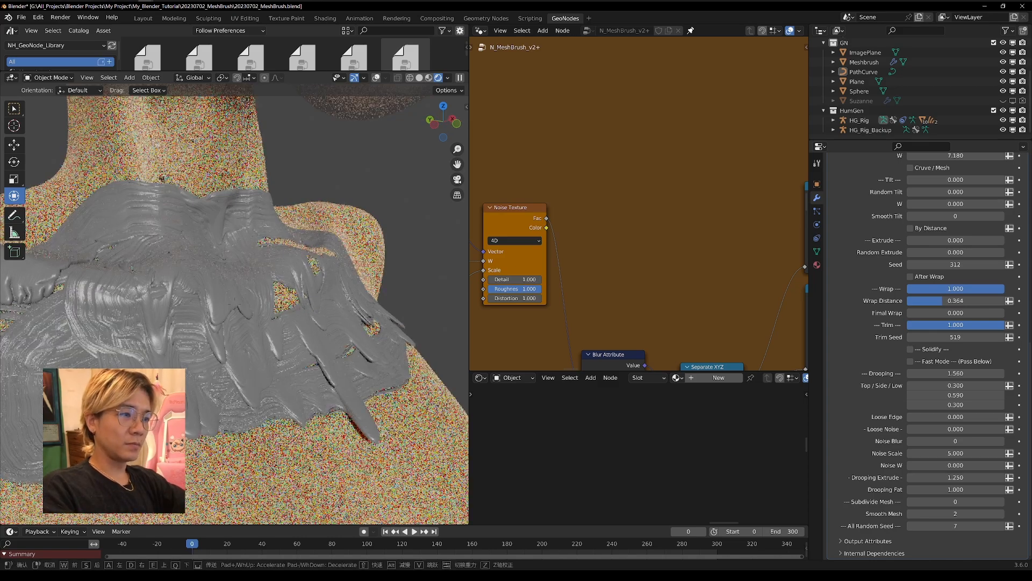
{"action": "key", "text": "w"}
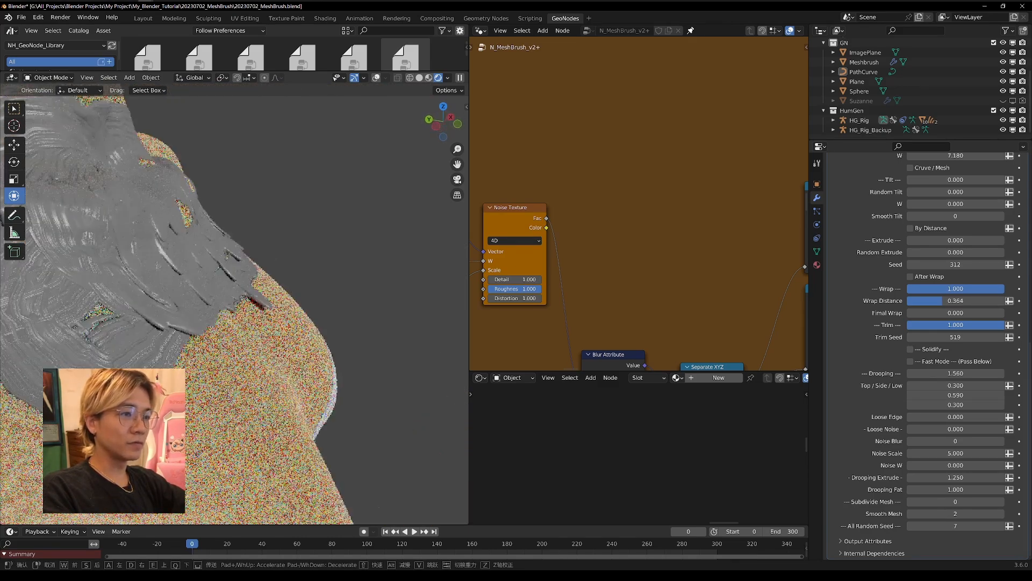
{"action": "key", "text": "w"}
{"action": "left_click", "coordinate": [364, 389]}
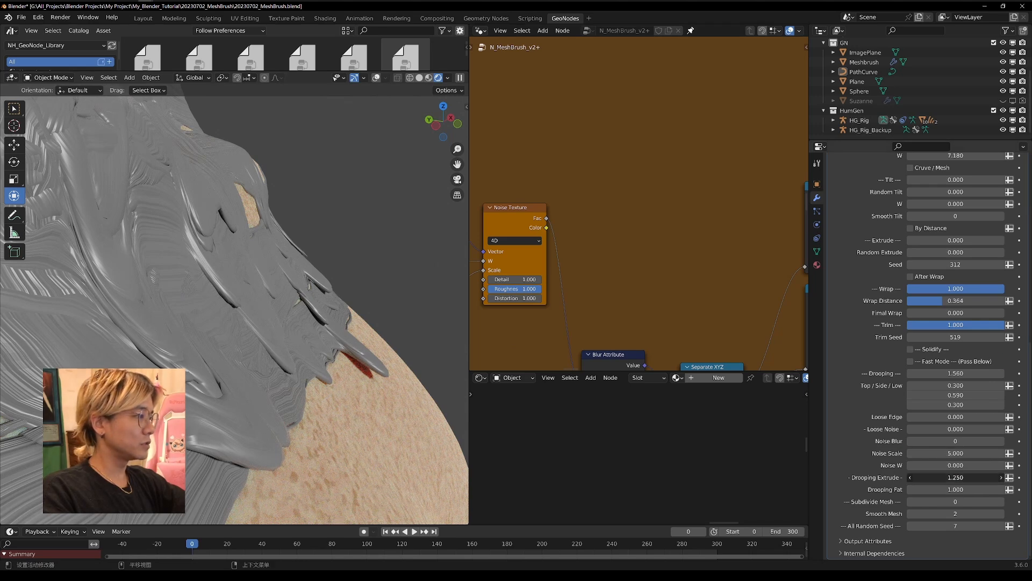
{"action": "mouse_move", "coordinate": [955, 477]}
{"action": "left_mouse_down"}
{"action": "mouse_move", "coordinate": [979, 477]}
{"action": "mouse_move", "coordinate": [947, 476]}
{"action": "mouse_move", "coordinate": [970, 477]}
{"action": "left_mouse_up"}
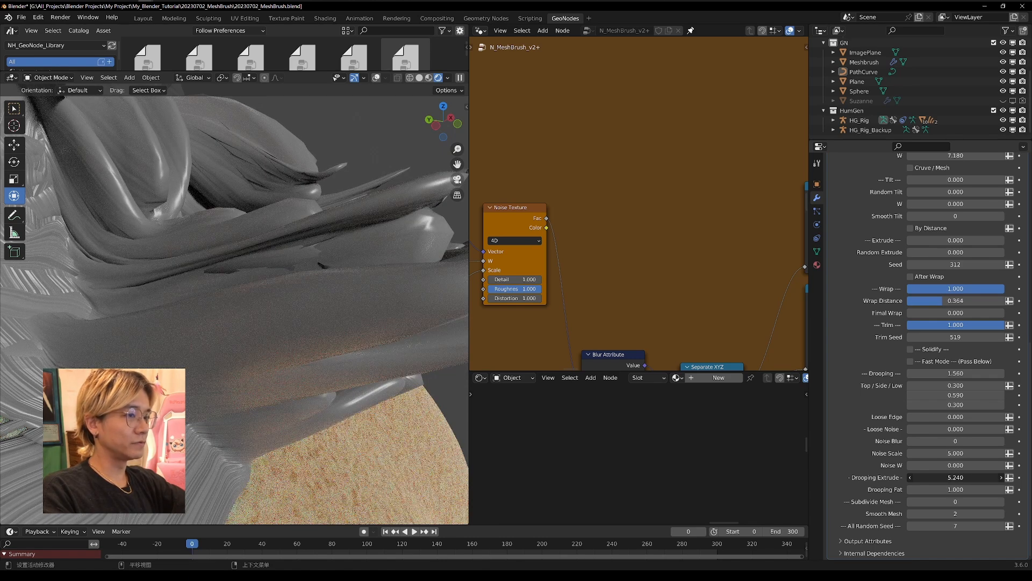
{"action": "left_click_drag", "start_coordinate": [955, 476], "coordinate": [933, 477]}
Set the Drooping Extrude to 1.3 and the Drooping Fat to 2 for the face and chest strokes.
{"action": "key", "text": "shift+grave"}
{"action": "key", "text": "s"}
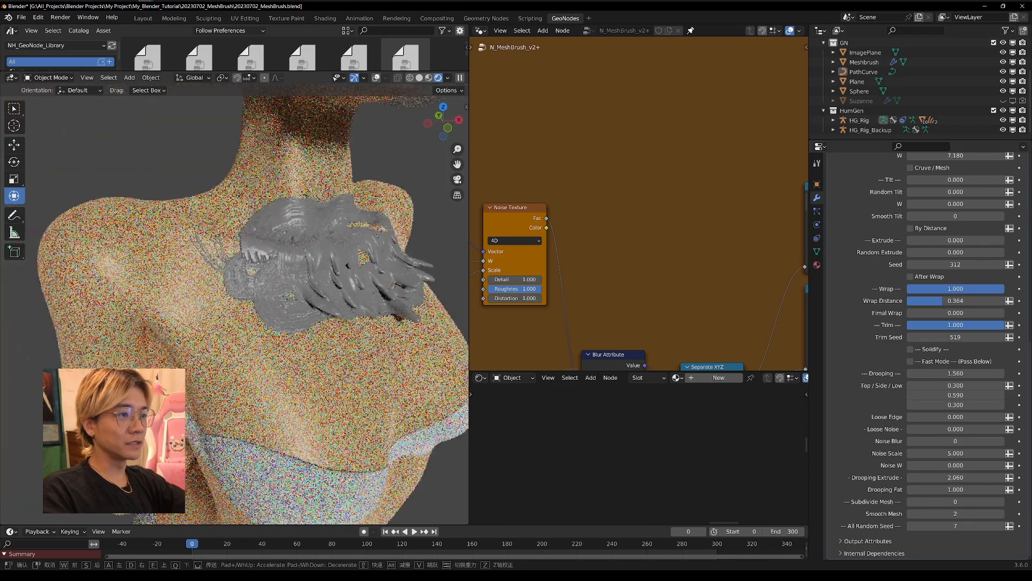
{"action": "key", "text": "e"}
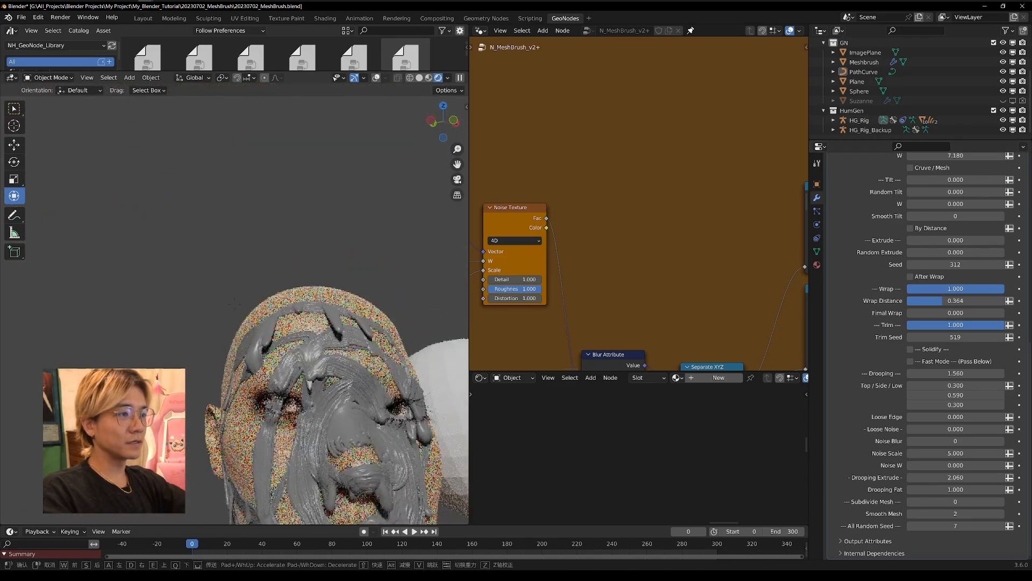
{"action": "key", "text": "a"}
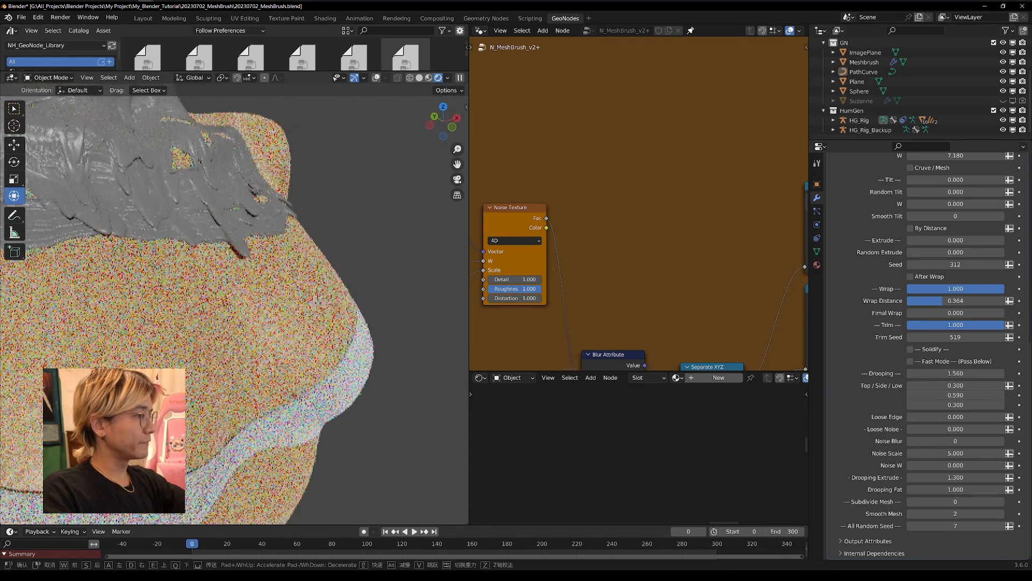
{"action": "key", "text": "s"}
{"action": "key", "text": "e"}
{"action": "key", "text": "w"}
{"action": "left_click", "coordinate": [235, 303]}
{"action": "mouse_move", "coordinate": [935, 489]}
{"action": "left_mouse_down"}
{"action": "mouse_move", "coordinate": [979, 489]}
{"action": "mouse_move", "coordinate": [945, 489]}
{"action": "left_mouse_up"}
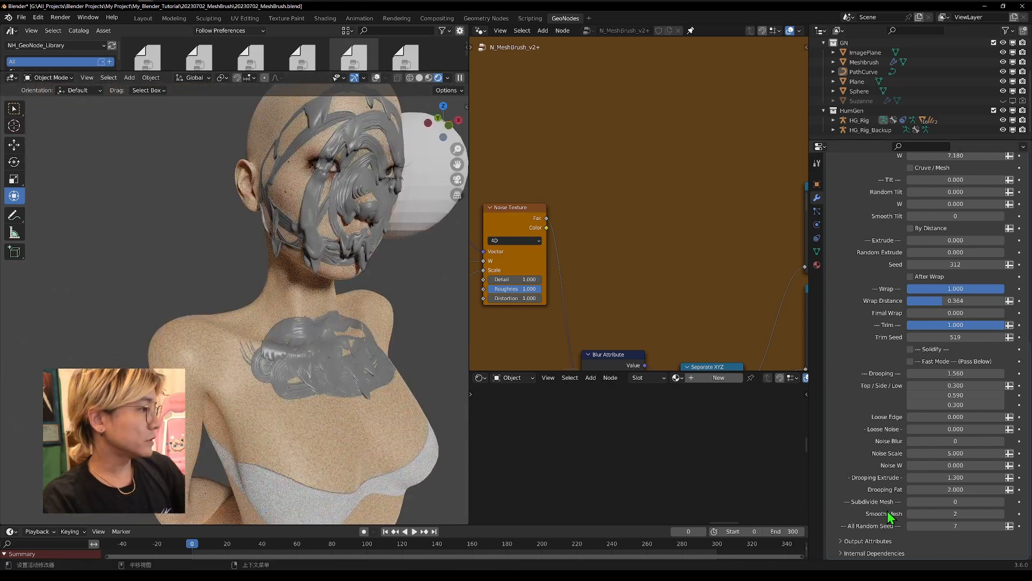
Try a Subdivide Mesh level of 1 on the strokes, compare it with 0, and leave it at 0.
{"action": "left_click", "coordinate": [1001, 501]}
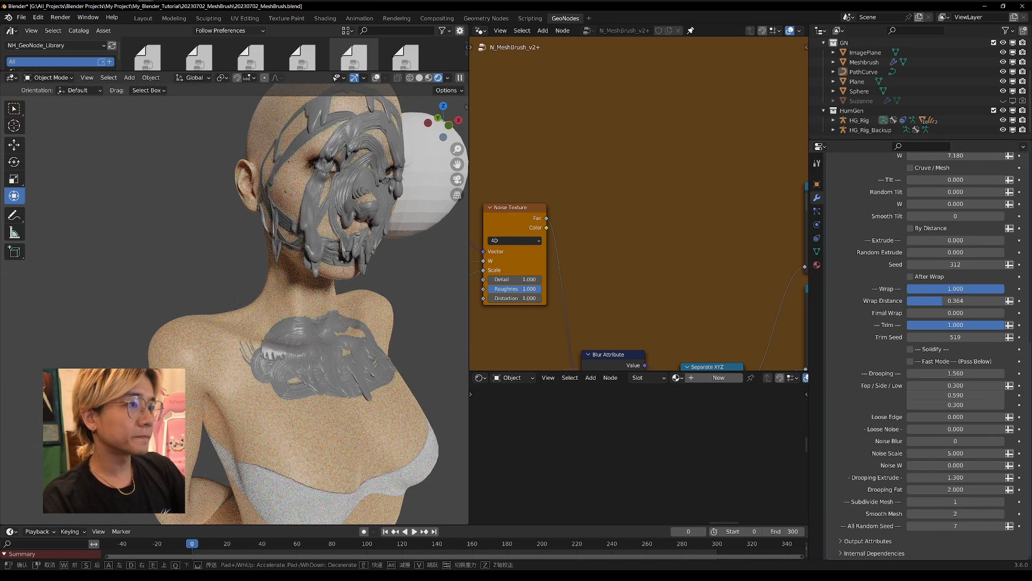
{"action": "scroll", "coordinate": [404, 296], "scroll_direction": "up", "scroll_amount": 3}
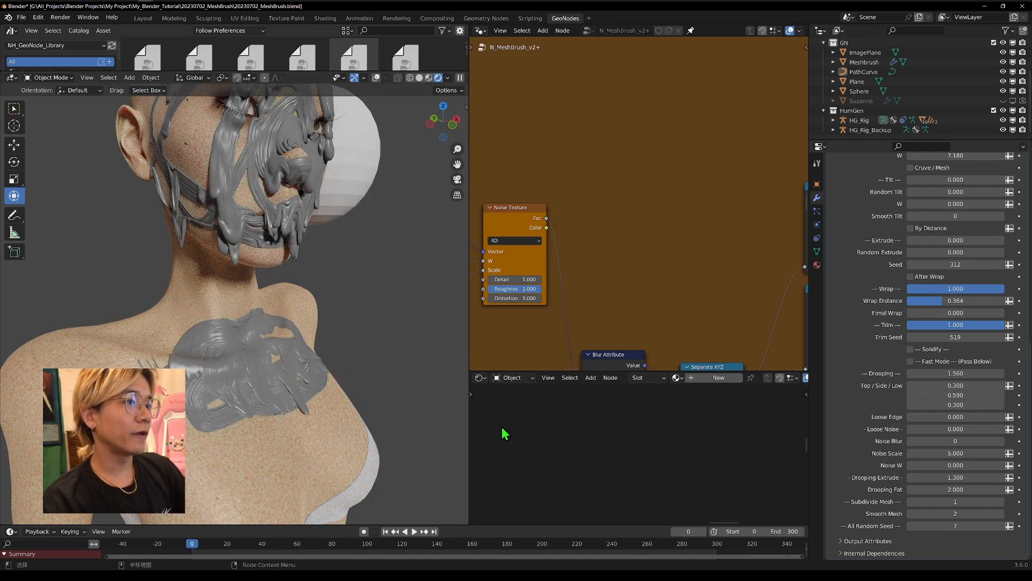
{"action": "middle_click_drag", "start_coordinate": [230, 167], "coordinate": [387, 212]}
{"action": "left_click", "coordinate": [910, 502]}
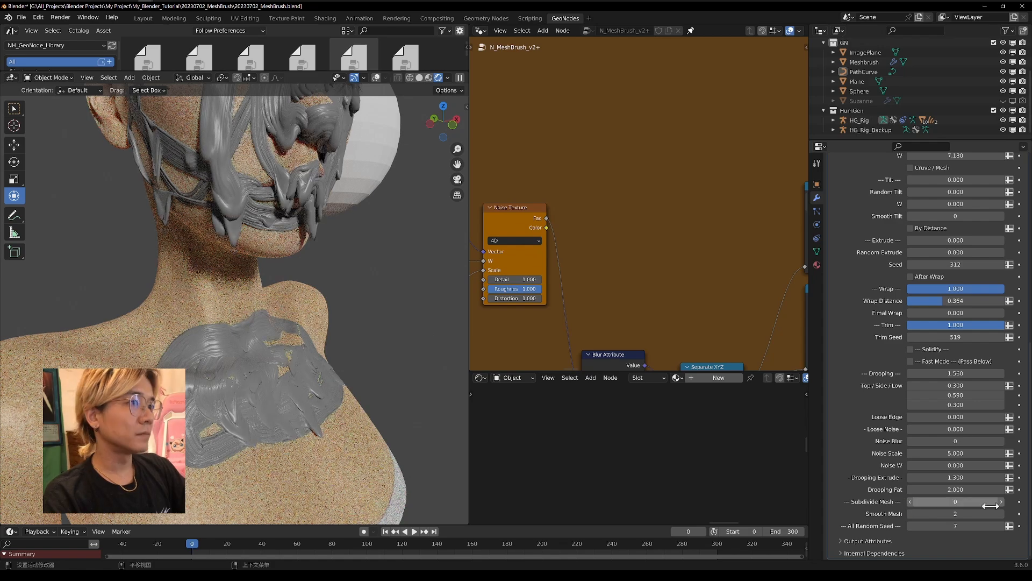
{"action": "left_click", "coordinate": [1001, 501]}
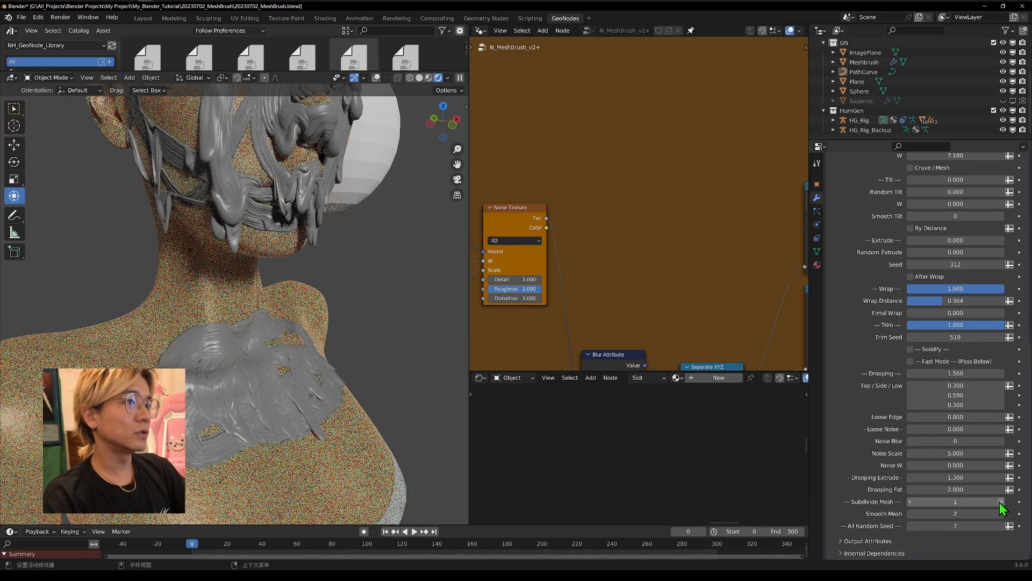
{"action": "left_click", "coordinate": [910, 501]}
{"action": "middle_click_drag", "start_coordinate": [371, 365], "coordinate": [395, 366]}
{"action": "scroll", "coordinate": [395, 367], "scroll_direction": "up", "scroll_amount": 2}
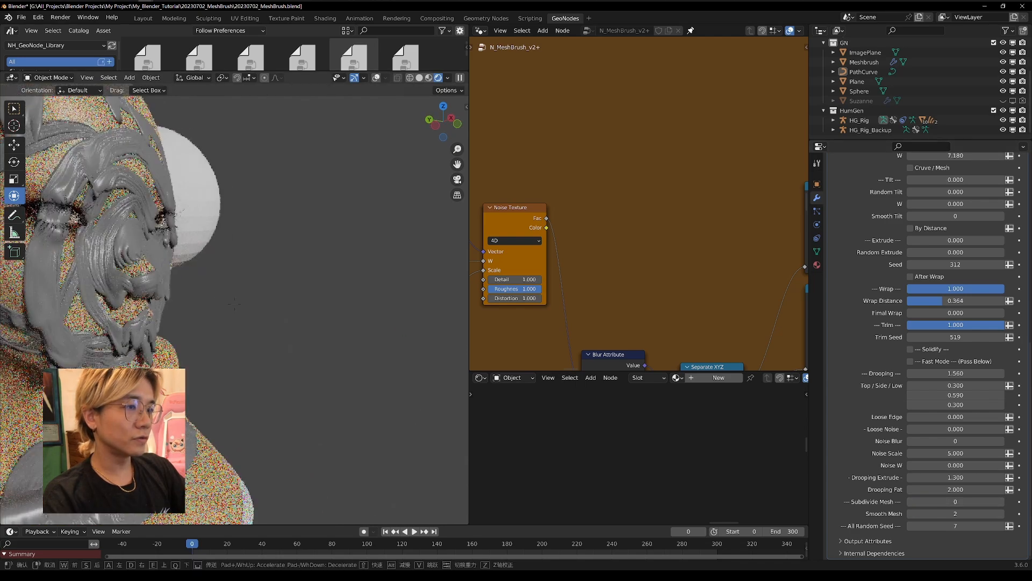
Try higher Smooth Mesh levels, return to 2, and try an All Random Seed of 681.
{"action": "left_click", "coordinate": [1001, 513]}
{"action": "left_click", "coordinate": [1001, 513]}
{"action": "left_click", "coordinate": [1001, 513]}
{"action": "left_click", "coordinate": [1001, 514]}
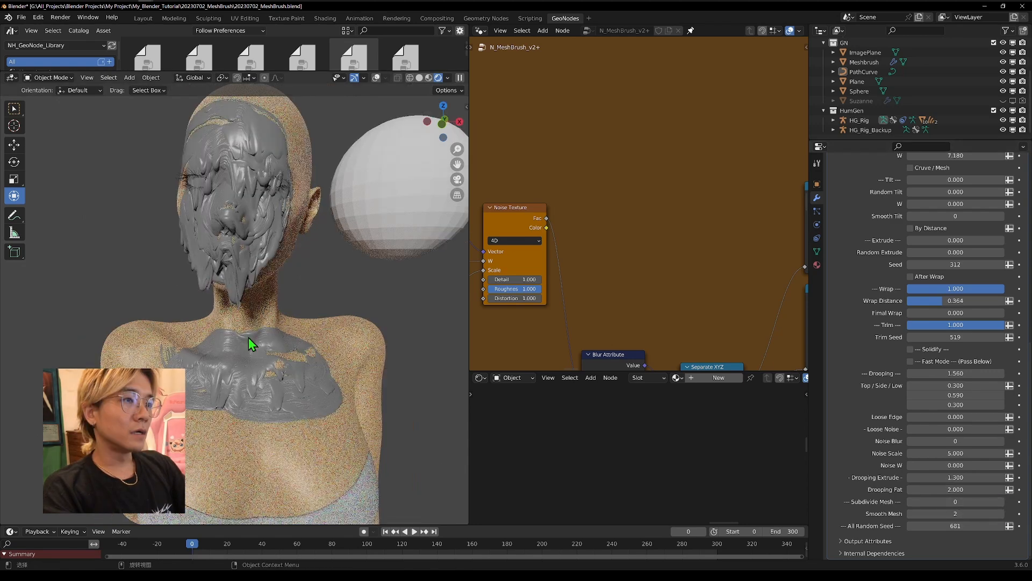
{"action": "scroll", "coordinate": [248, 337], "scroll_direction": "down", "scroll_amount": 2}
{"action": "middle_click_drag", "start_coordinate": [202, 295], "coordinate": [250, 339]}
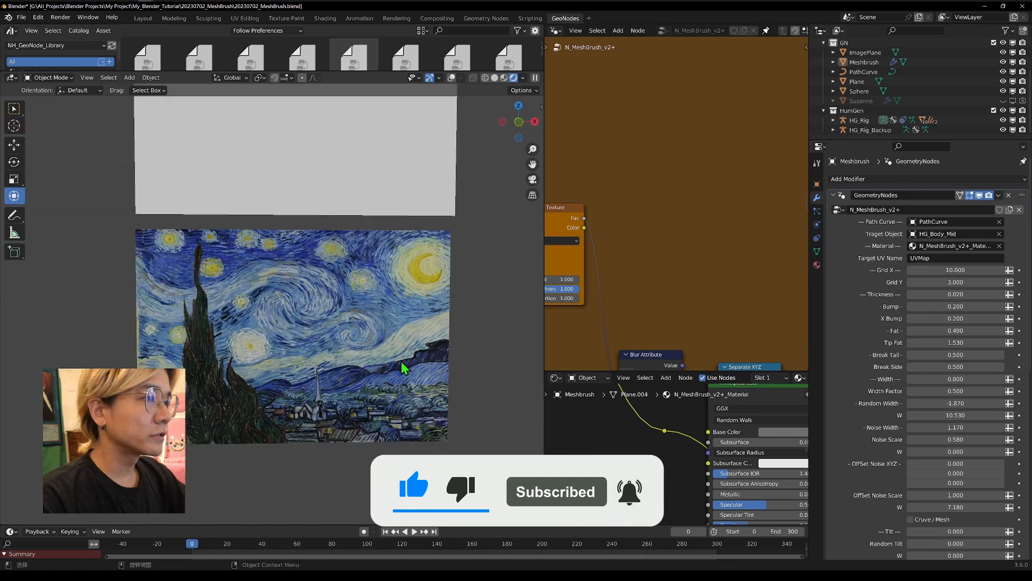
Replace the brush's target object HG_Body_Mid with ImagePlane, the Starry Night picture.
{"action": "middle_click_drag", "start_coordinate": [403, 364], "coordinate": [302, 300]}
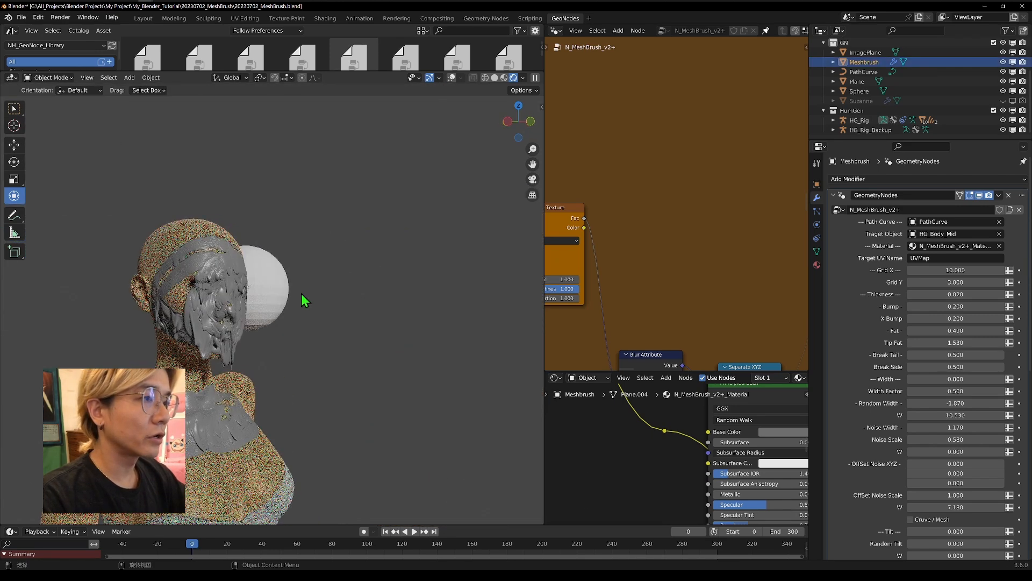
{"action": "left_click", "coordinate": [999, 234]}
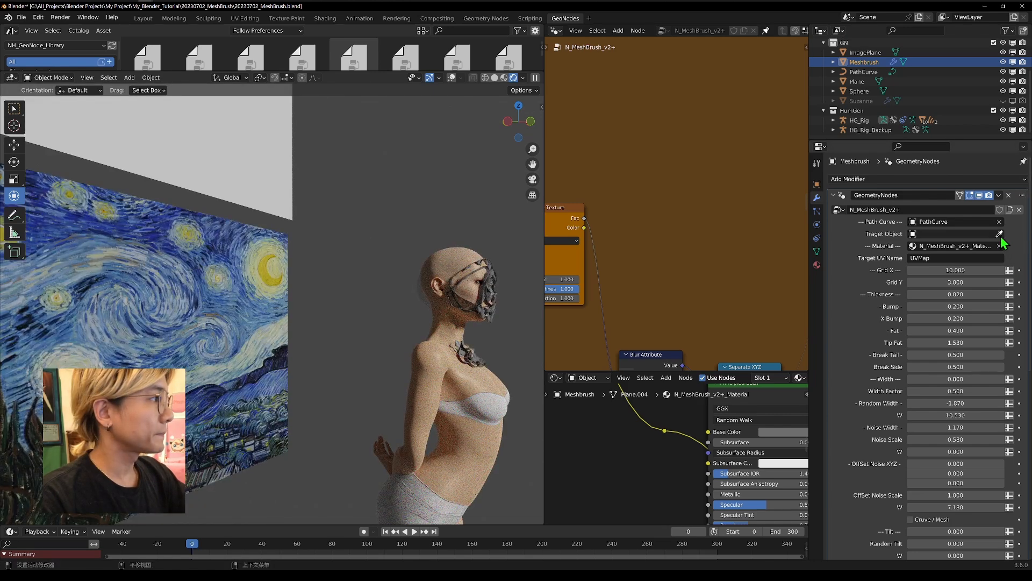
{"action": "left_click", "coordinate": [999, 234]}
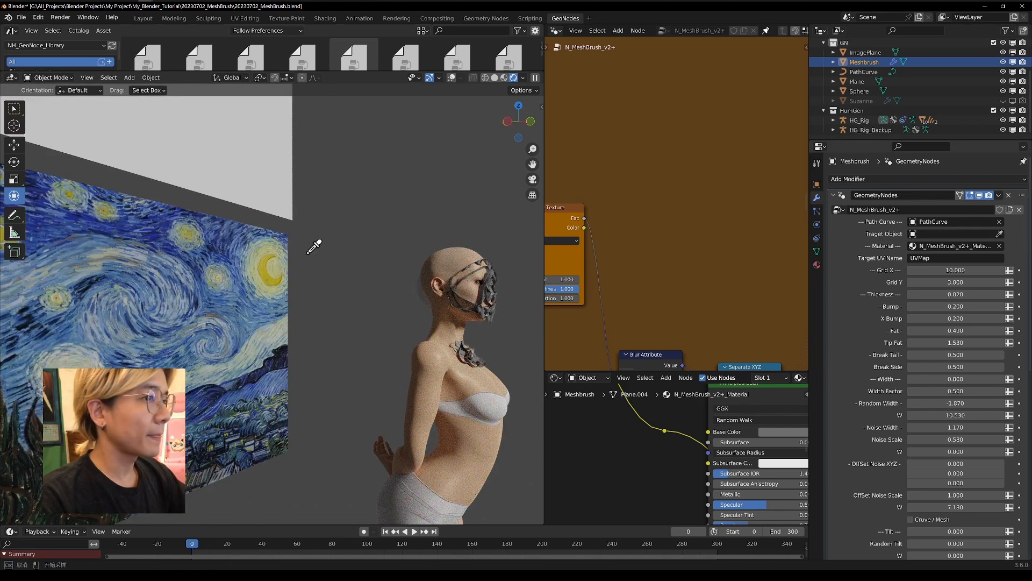
{"action": "left_click", "coordinate": [244, 277]}
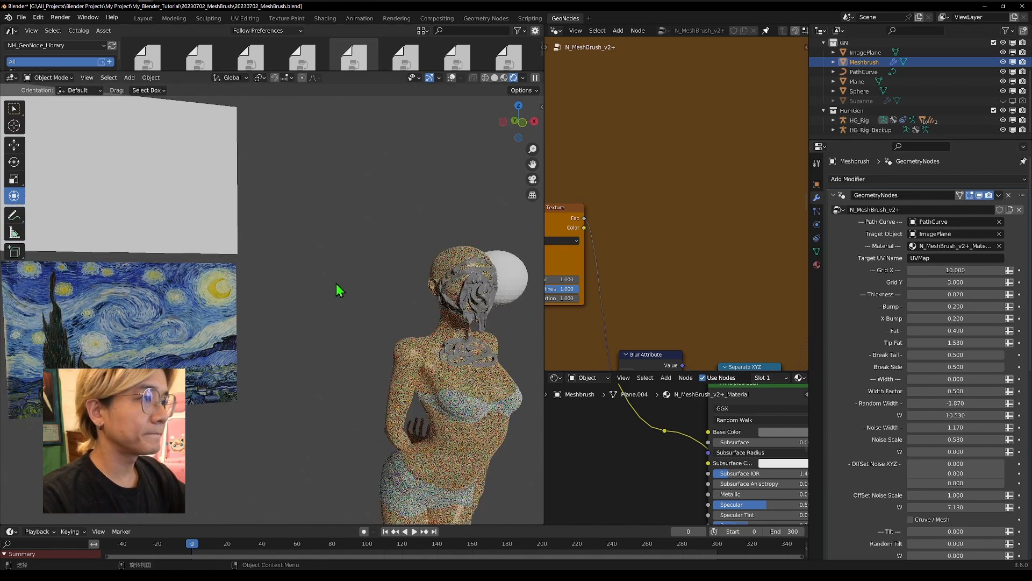
Open PathCurve for editing and delete all of its existing strokes.
{"action": "middle_click_drag", "start_coordinate": [337, 283], "coordinate": [257, 302], "text": "shift"}
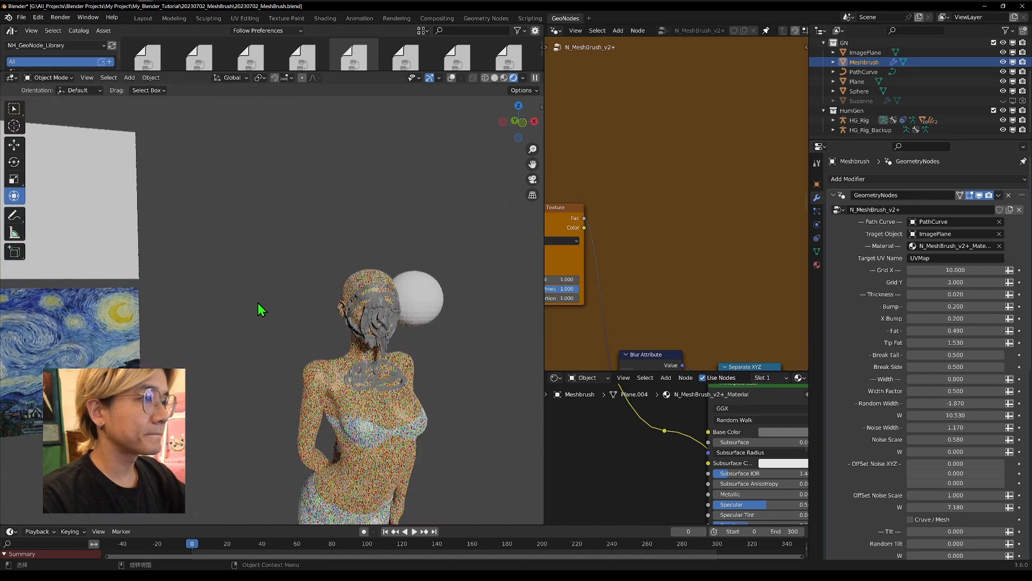
{"action": "scroll", "coordinate": [348, 275], "scroll_direction": "up", "scroll_amount": 2}
{"action": "left_click", "coordinate": [863, 72]}
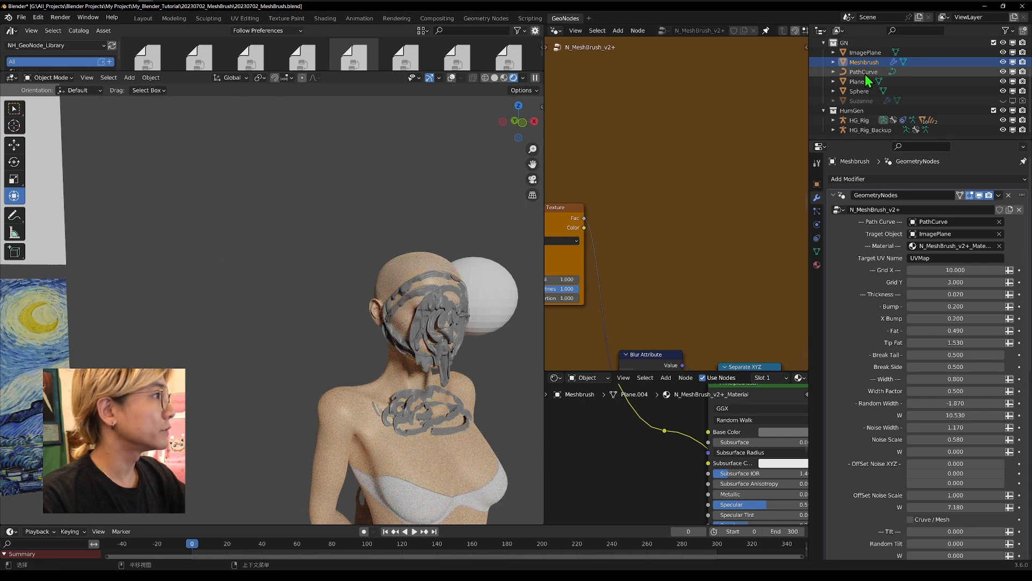
{"action": "left_click", "coordinate": [48, 77]}
{"action": "left_click", "coordinate": [49, 100]}
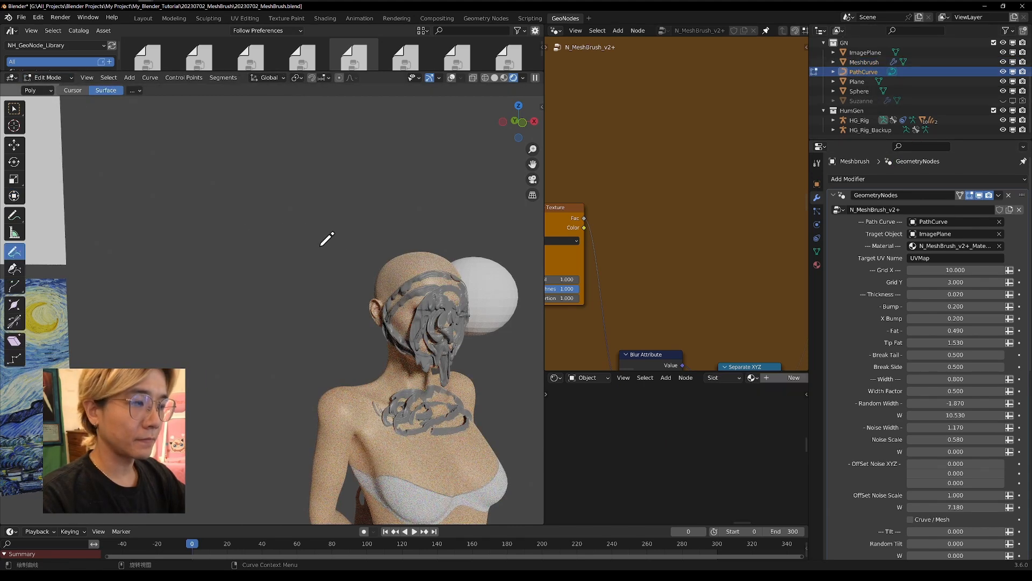
{"action": "key", "text": "x"}
{"action": "left_click", "coordinate": [348, 259]}
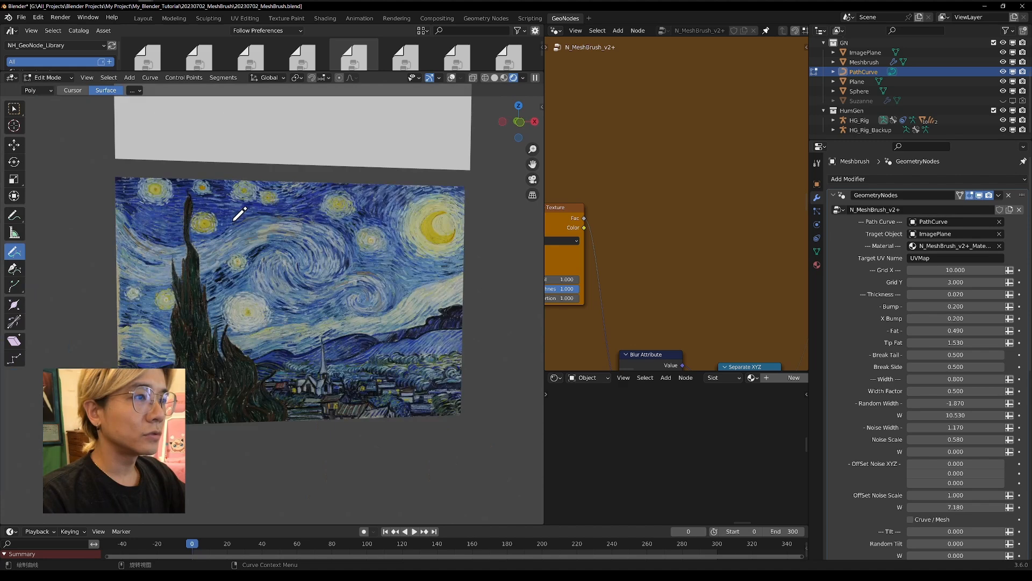
Draw freehand curve strokes over the Starry Night plane that write "Mesh Brush" on two lines.
{"action": "mouse_move", "coordinate": [211, 250]}
{"action": "left_mouse_down"}
{"action": "mouse_move", "coordinate": [237, 239]}
{"action": "mouse_move", "coordinate": [262, 265]}
{"action": "mouse_move", "coordinate": [307, 263]}
{"action": "left_mouse_up"}
{"action": "mouse_move", "coordinate": [346, 210]}
{"action": "left_mouse_down"}
{"action": "mouse_move", "coordinate": [327, 229]}
{"action": "mouse_move", "coordinate": [321, 266]}
{"action": "mouse_move", "coordinate": [357, 266]}
{"action": "mouse_move", "coordinate": [377, 280]}
{"action": "left_mouse_up"}
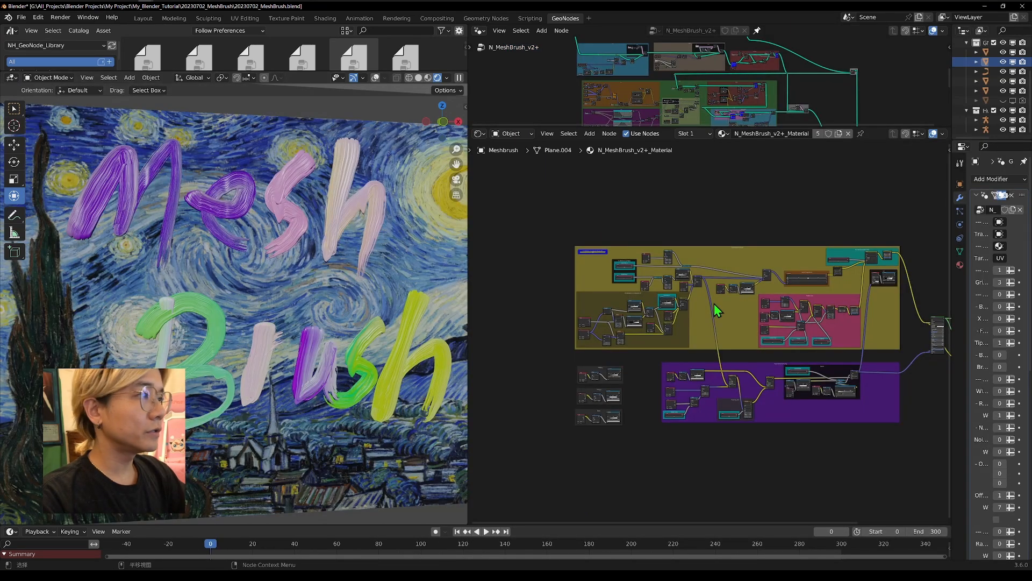
Change the Random Index in the Random Color nodes of N_MeshBrush_v2+_Material to recolour the letters.
{"action": "scroll", "coordinate": [714, 302], "scroll_direction": "up", "scroll_amount": 10}
{"action": "middle_click_drag", "start_coordinate": [811, 284], "coordinate": [629, 323]}
{"action": "middle_click_drag", "start_coordinate": [687, 353], "coordinate": [845, 256]}
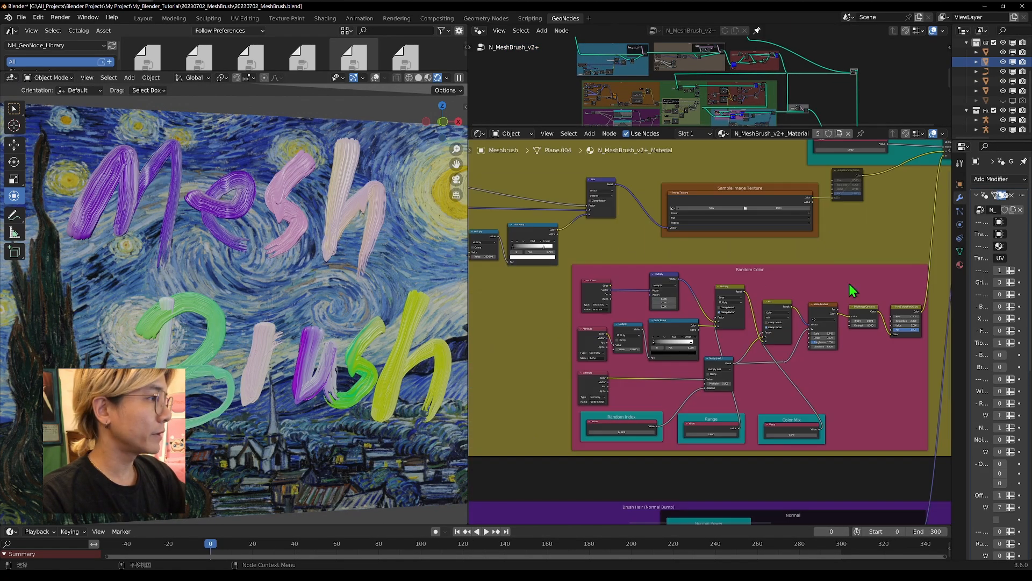
{"action": "scroll", "coordinate": [817, 309], "scroll_direction": "up", "scroll_amount": 2}
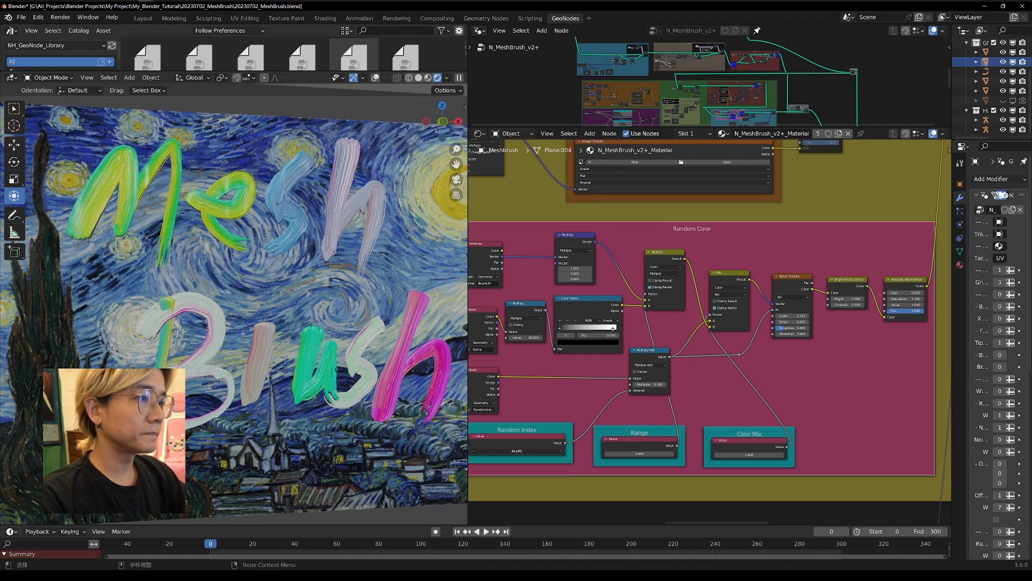
Widen the modifier properties area and set the All Random Seed to 1272.
{"action": "left_click_drag", "start_coordinate": [963, 434], "coordinate": [931, 433]}
{"action": "scroll", "coordinate": [960, 449], "scroll_direction": "down", "scroll_amount": 16}
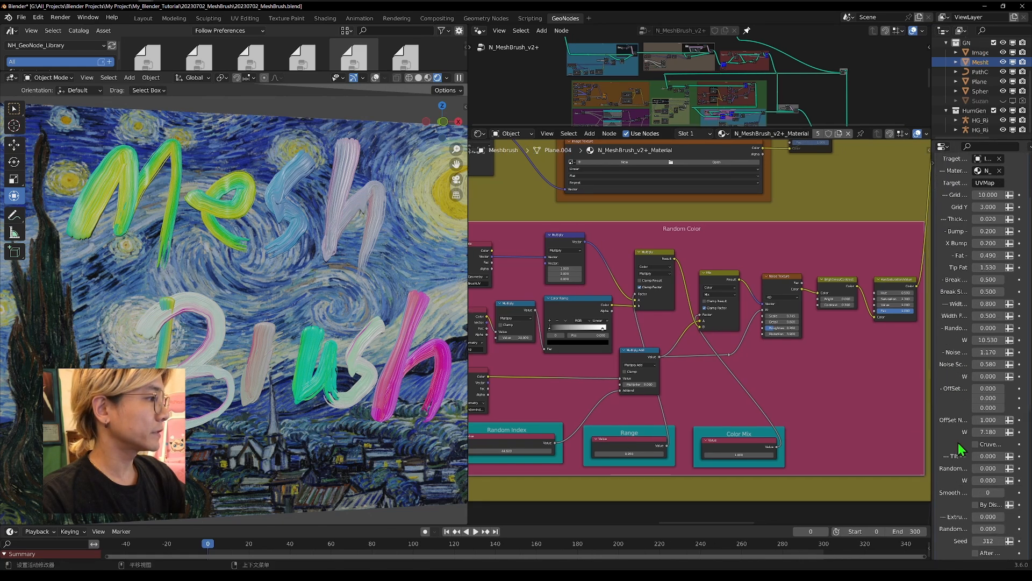
{"action": "left_click_drag", "start_coordinate": [988, 527], "coordinate": [1031, 527]}
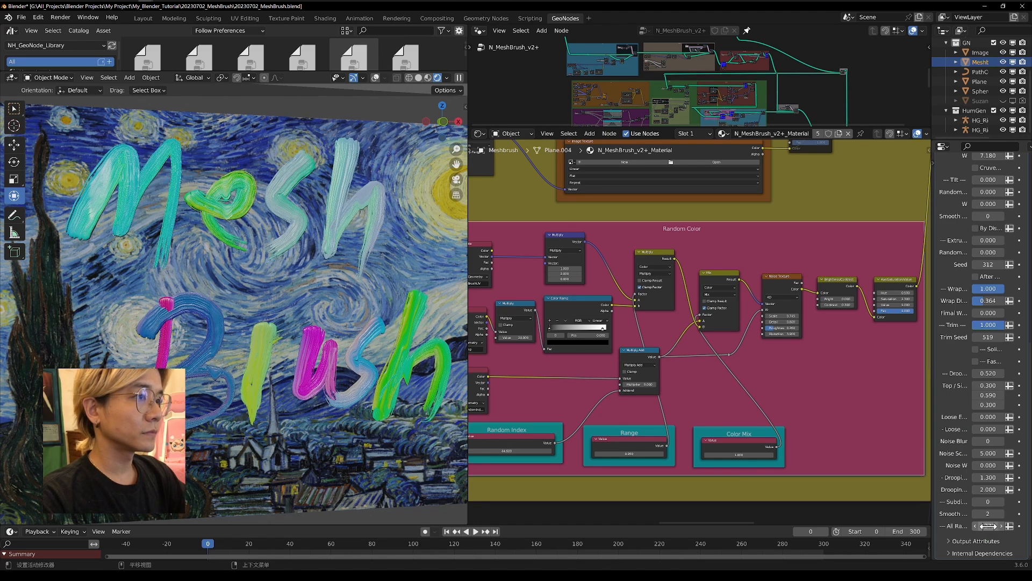
Try another Range value in the Random Color nodes, cancel it, and adjust the Noise Texture node there.
{"action": "scroll", "coordinate": [694, 346], "scroll_direction": "up", "scroll_amount": 2}
{"action": "middle_click_drag", "start_coordinate": [618, 469], "coordinate": [633, 412]}
{"action": "mouse_move", "coordinate": [634, 419]}
{"action": "left_mouse_down"}
{"action": "mouse_move", "coordinate": [580, 409]}
{"action": "mouse_move", "coordinate": [742, 409]}
{"action": "left_mouse_up"}
{"action": "right_click", "coordinate": [634, 409]}
{"action": "middle_click_drag", "start_coordinate": [811, 211], "coordinate": [787, 252]}
{"action": "left_click_drag", "start_coordinate": [794, 246], "coordinate": [794, 252]}
{"action": "left_click_drag", "start_coordinate": [787, 291], "coordinate": [927, 292]}
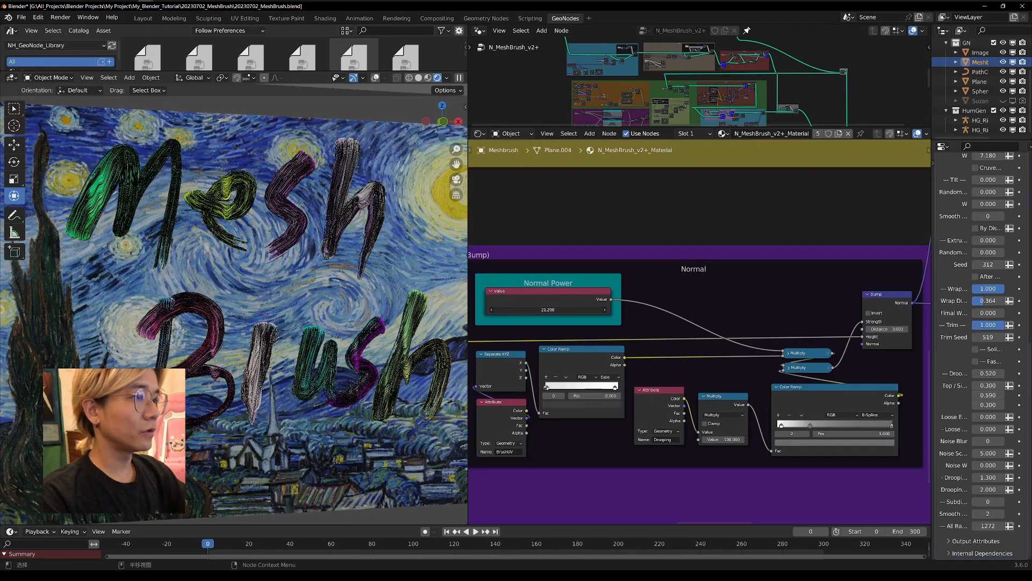
Lower the Normal Power in the Normal nodes to 0.9 and examine the bristle relief on the letters.
{"action": "mouse_move", "coordinate": [547, 310]}
{"action": "left_mouse_down"}
{"action": "mouse_move", "coordinate": [511, 310]}
{"action": "mouse_move", "coordinate": [575, 310]}
{"action": "left_mouse_up"}
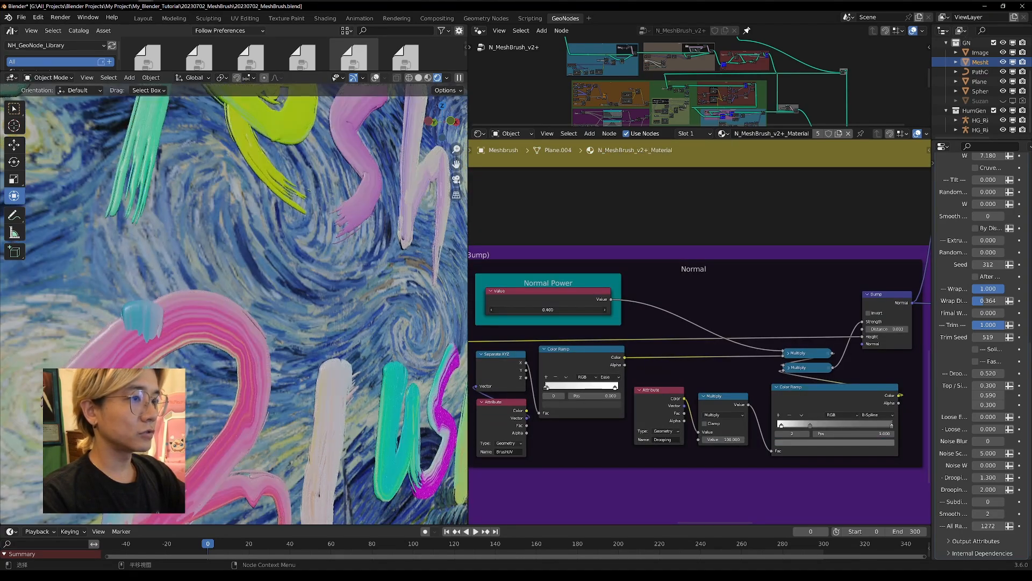
{"action": "key", "text": "shift+grave"}
{"action": "key", "text": "s"}
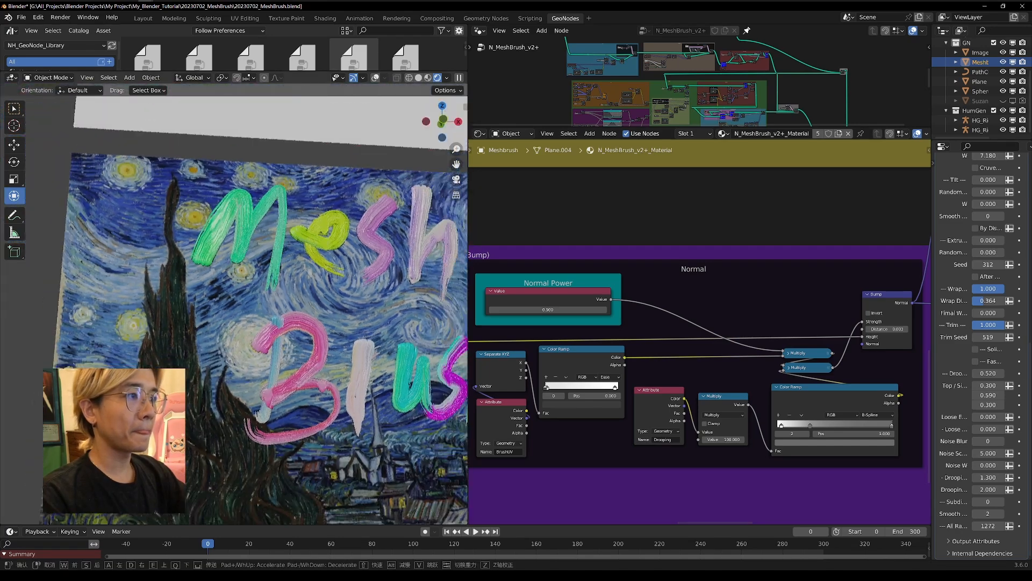
{"action": "left_click", "coordinate": [234, 304]}
Look over the material's node groups, from Random Color to Sample Image Texture.
{"action": "scroll", "coordinate": [589, 302], "scroll_direction": "down", "scroll_amount": 20}
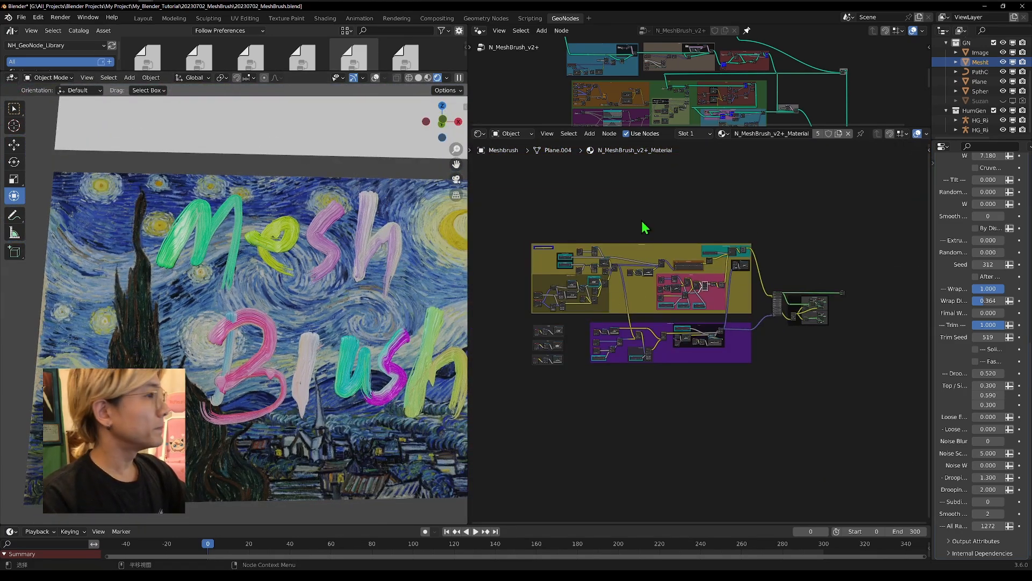
{"action": "scroll", "coordinate": [639, 345], "scroll_direction": "up", "scroll_amount": 2}
{"action": "scroll", "coordinate": [687, 275], "scroll_direction": "up", "scroll_amount": 6}
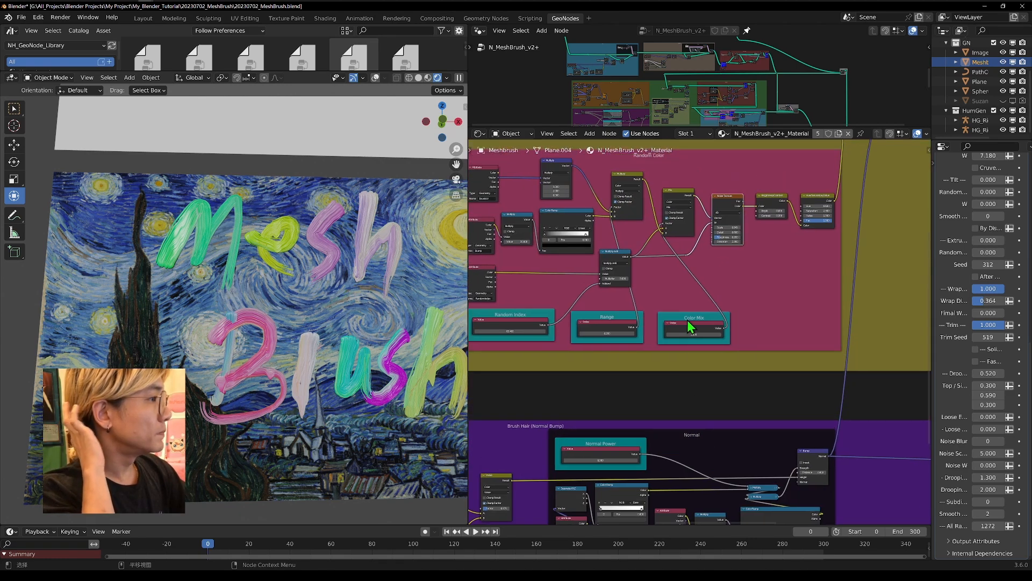
{"action": "scroll", "coordinate": [690, 314], "scroll_direction": "down", "scroll_amount": 5}
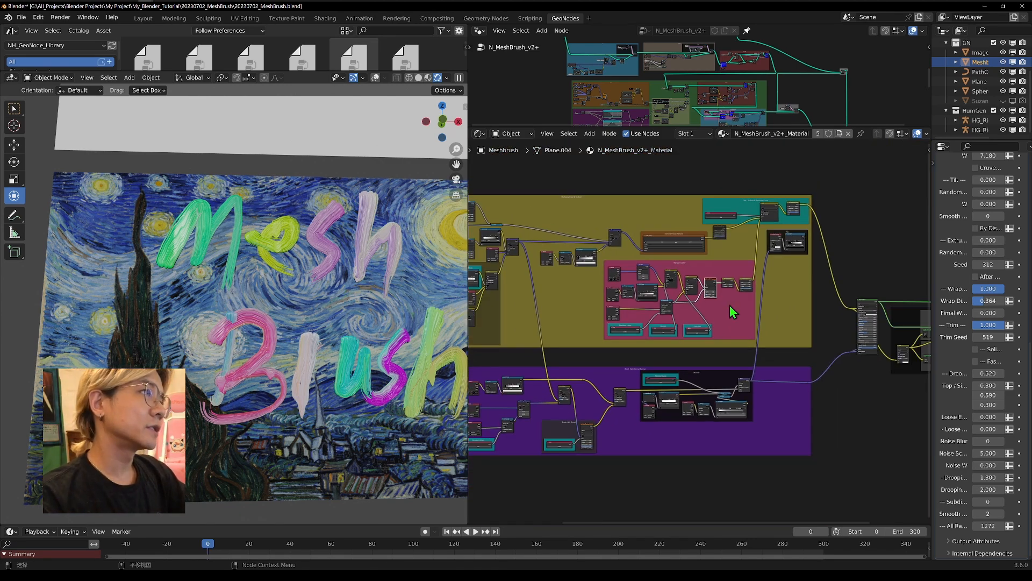
{"action": "middle_click_drag", "start_coordinate": [646, 318], "coordinate": [679, 433]}
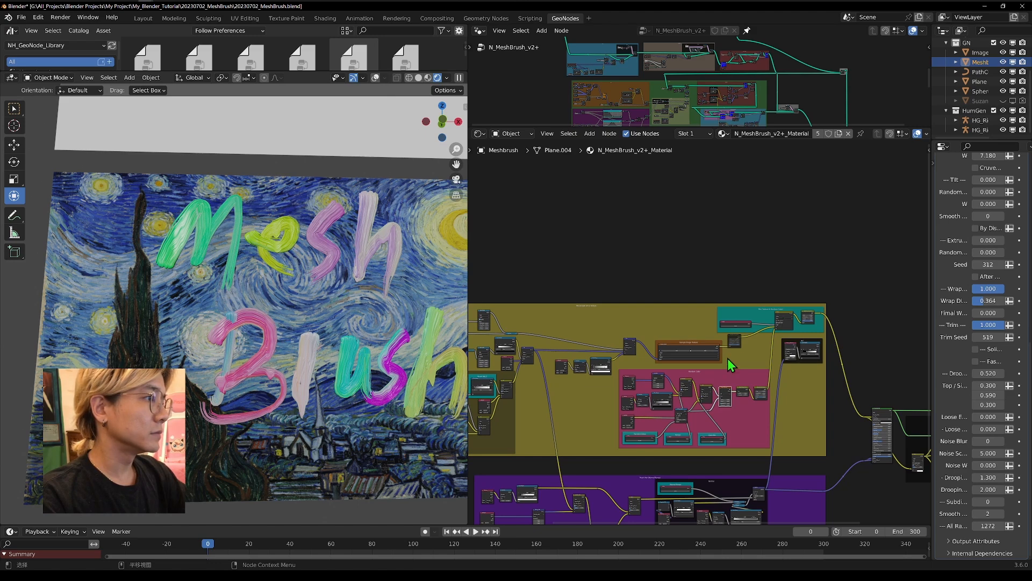
Make the geometry node editor taller and bring the material's Sample Image Texture and Random Color node groups into view.
{"action": "scroll", "coordinate": [738, 357], "scroll_direction": "up", "scroll_amount": 6}
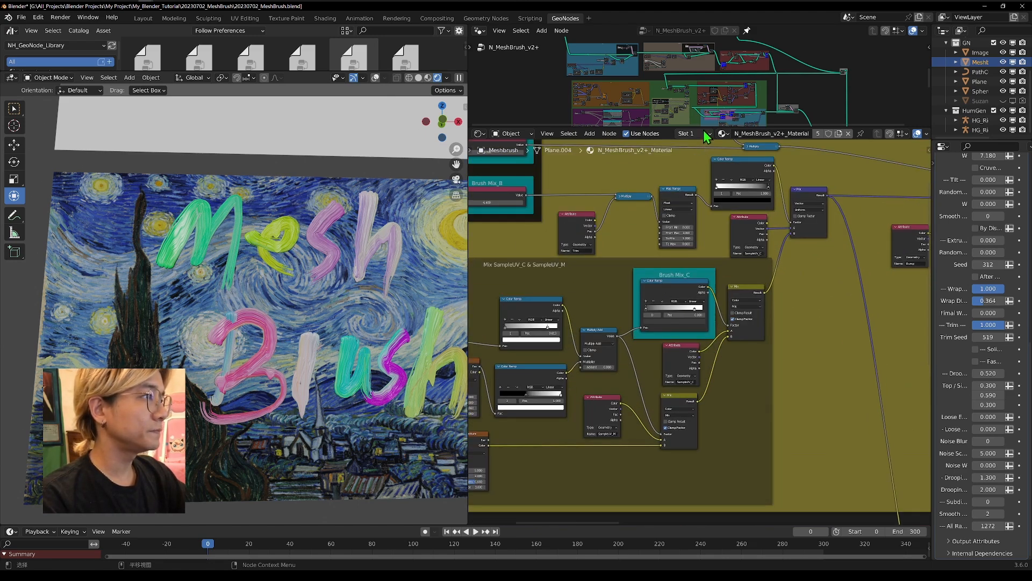
{"action": "left_click_drag", "start_coordinate": [704, 128], "coordinate": [704, 267]}
{"action": "scroll", "coordinate": [779, 370], "scroll_direction": "down", "scroll_amount": 2}
{"action": "scroll", "coordinate": [771, 381], "scroll_direction": "up", "scroll_amount": 6}
{"action": "scroll", "coordinate": [770, 387], "scroll_direction": "down", "scroll_amount": 4}
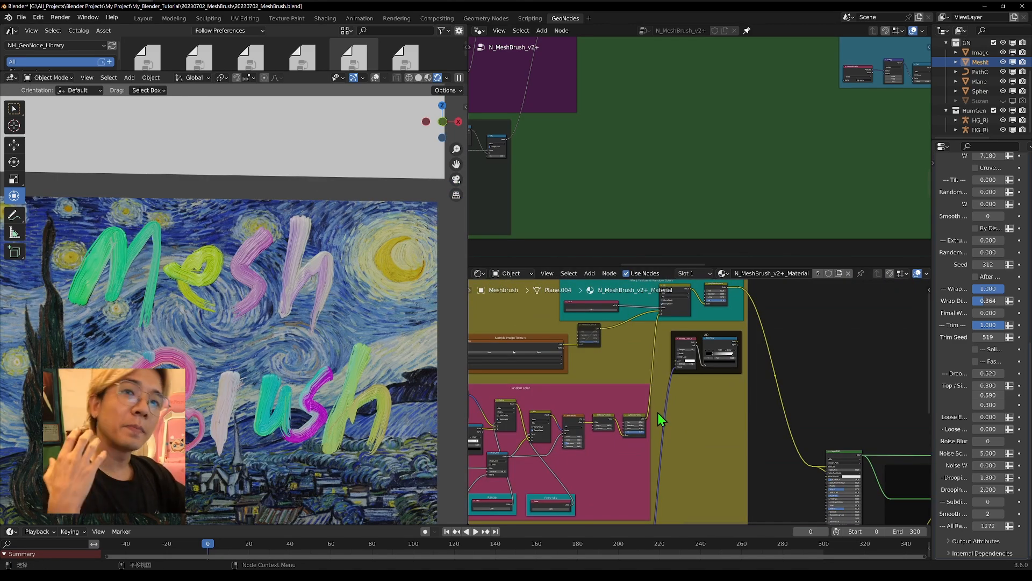
{"action": "middle_click_drag", "start_coordinate": [655, 411], "coordinate": [716, 439]}
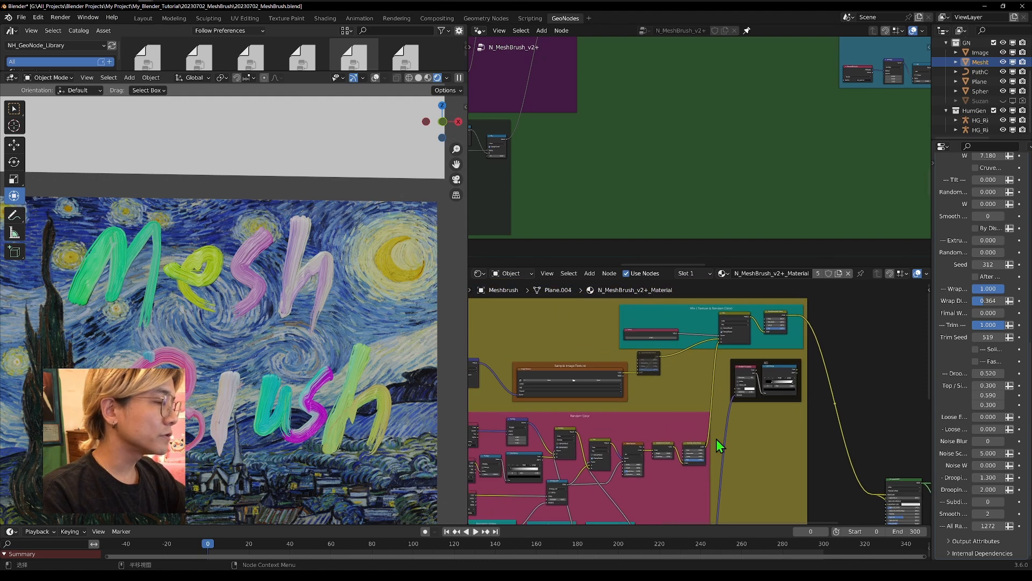
{"action": "scroll", "coordinate": [663, 410], "scroll_direction": "up", "scroll_amount": 2}
{"action": "middle_click_drag", "start_coordinate": [509, 324], "coordinate": [571, 314]}
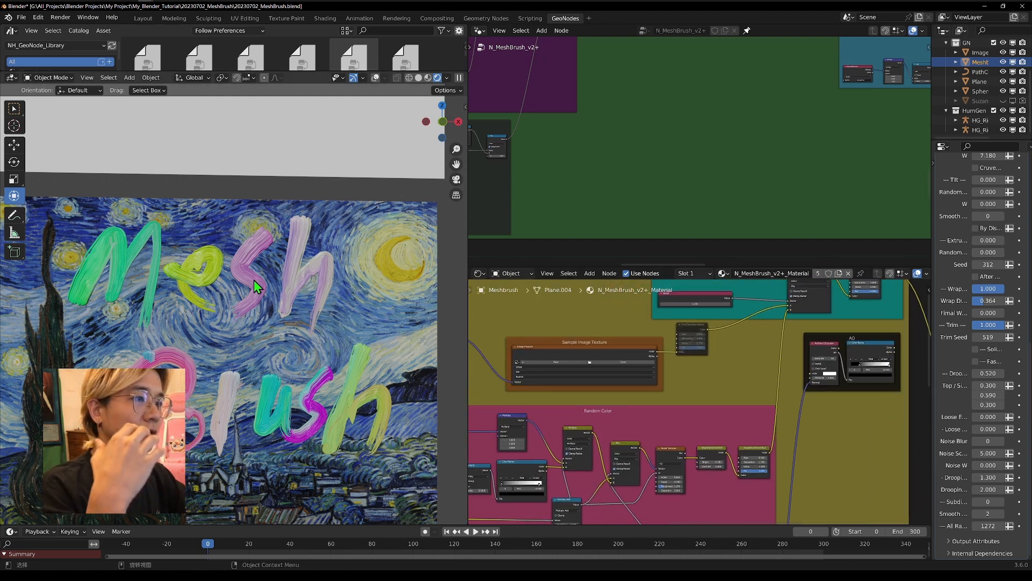
Widen the 3D viewport and frame the whole painting with the Mesh Brush lettering.
{"action": "scroll", "coordinate": [356, 310], "scroll_direction": "up", "scroll_amount": 2}
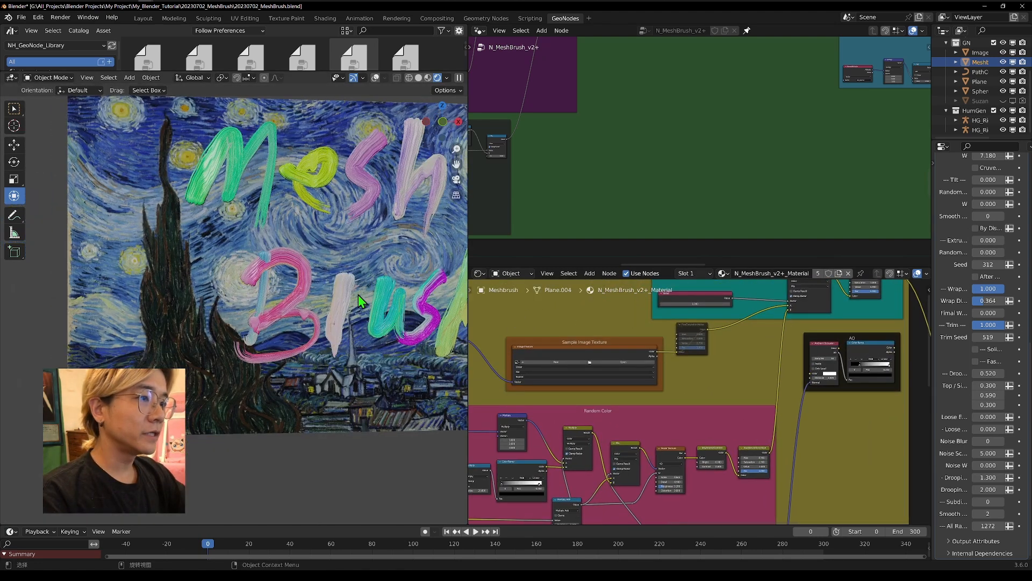
{"action": "left_click_drag", "start_coordinate": [464, 274], "coordinate": [608, 273]}
{"action": "scroll", "coordinate": [438, 286], "scroll_direction": "down", "scroll_amount": 2}
{"action": "key", "text": "shift+grave"}
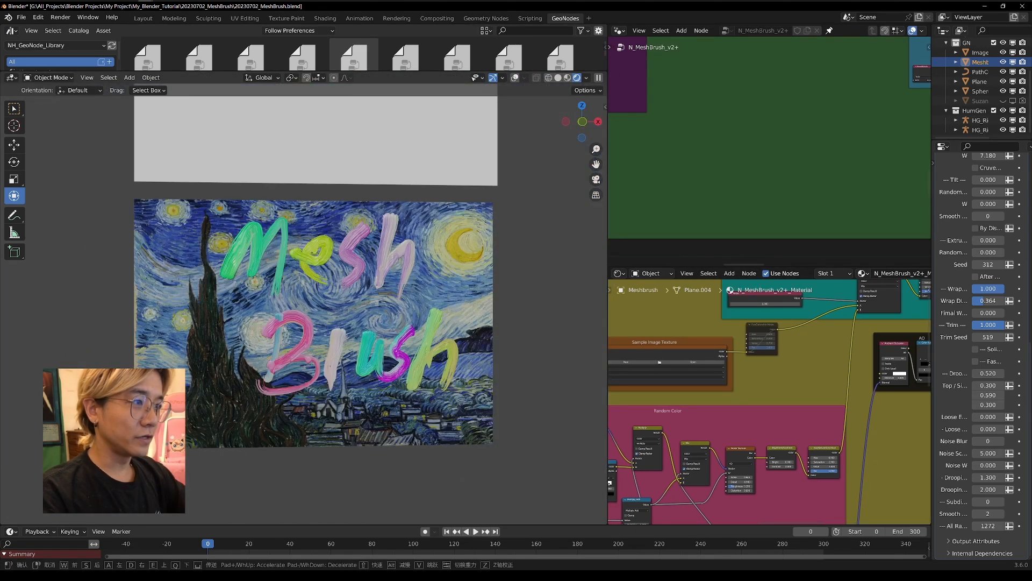
{"action": "key", "text": "w"}
{"action": "left_click", "coordinate": [278, 273]}
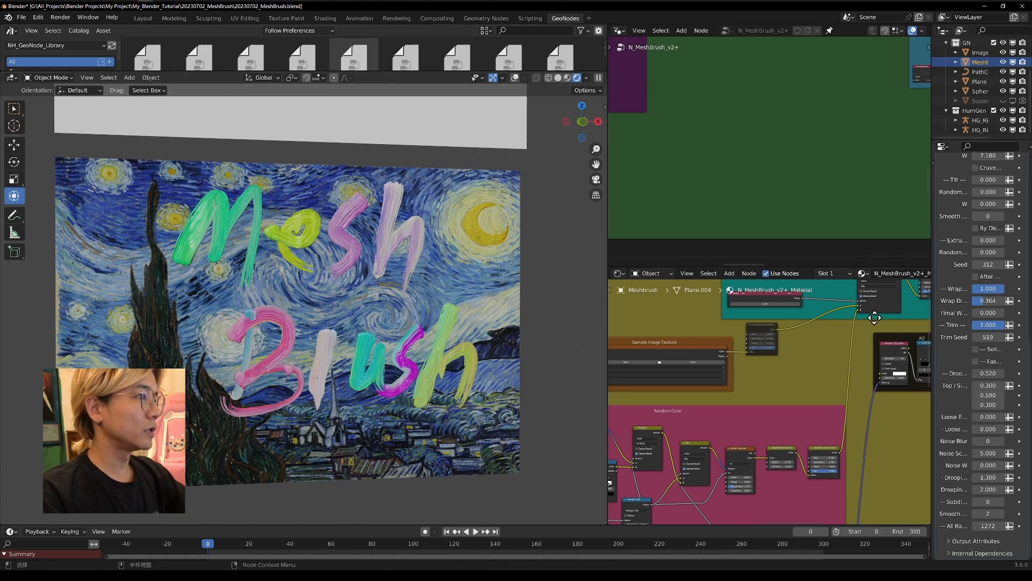
Set the Value node in the Mix (Texture & Random Color) group to 0 and view the lettering at an angle.
{"action": "middle_click_drag", "start_coordinate": [867, 313], "coordinate": [837, 387]}
{"action": "scroll", "coordinate": [829, 385], "scroll_direction": "up", "scroll_amount": 4}
{"action": "middle_click_drag", "start_coordinate": [820, 326], "coordinate": [789, 356]}
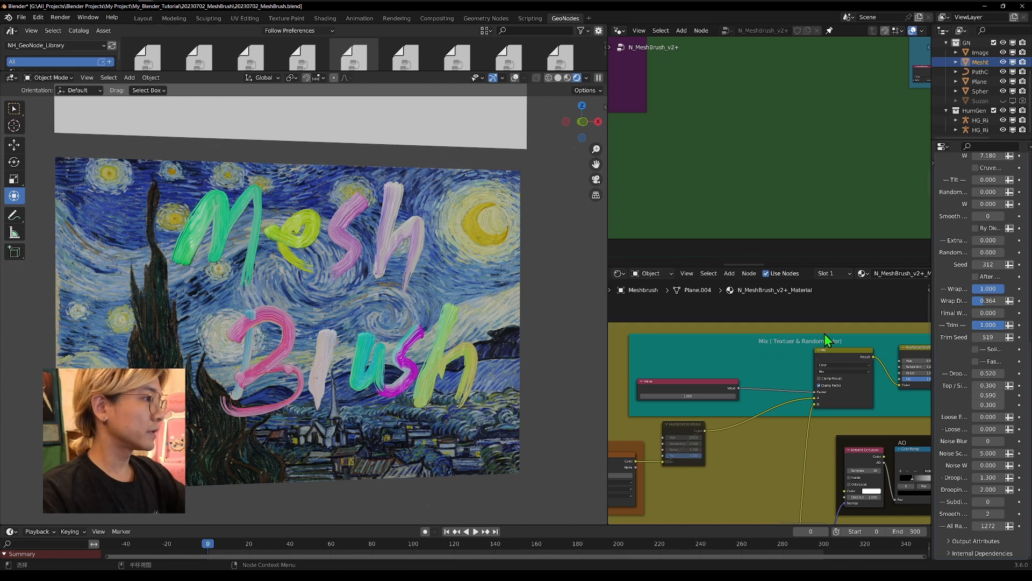
{"action": "middle_click_drag", "start_coordinate": [744, 445], "coordinate": [756, 392]}
{"action": "middle_click_drag", "start_coordinate": [692, 514], "coordinate": [711, 491]}
{"action": "mouse_move", "coordinate": [697, 334]}
{"action": "left_mouse_down"}
{"action": "mouse_move", "coordinate": [645, 334]}
{"action": "mouse_move", "coordinate": [697, 334]}
{"action": "left_mouse_up"}
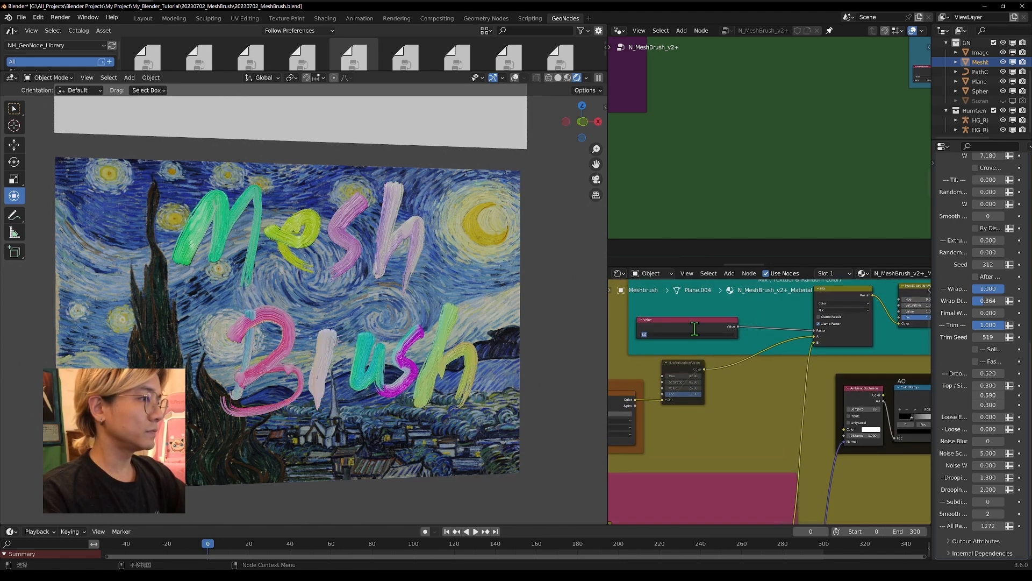
{"action": "type", "text": "0"}
{"action": "key", "text": "Return"}
{"action": "middle_click_drag", "start_coordinate": [125, 281], "coordinate": [97, 360]}
{"action": "key", "text": "KP_1"}
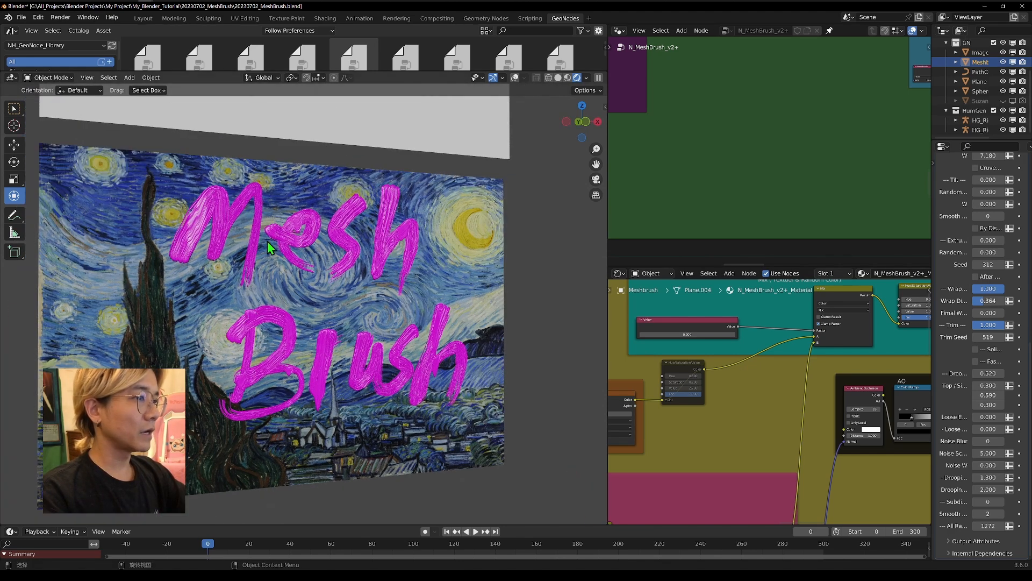
Select the image plane and widen the image texture node in its material to show the full file name.
{"action": "middle_click_drag", "start_coordinate": [733, 420], "coordinate": [920, 352]}
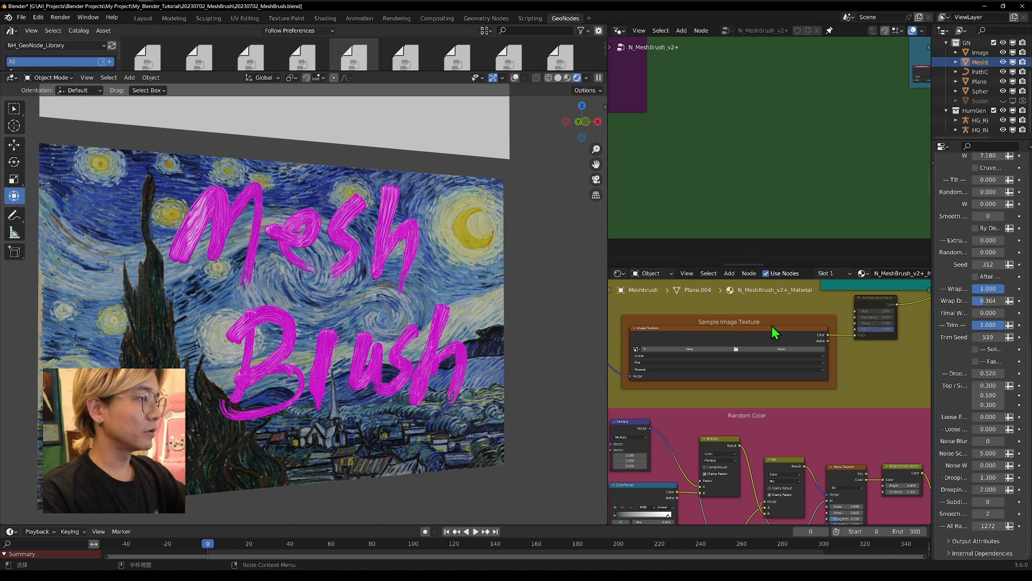
{"action": "left_click", "coordinate": [557, 252]}
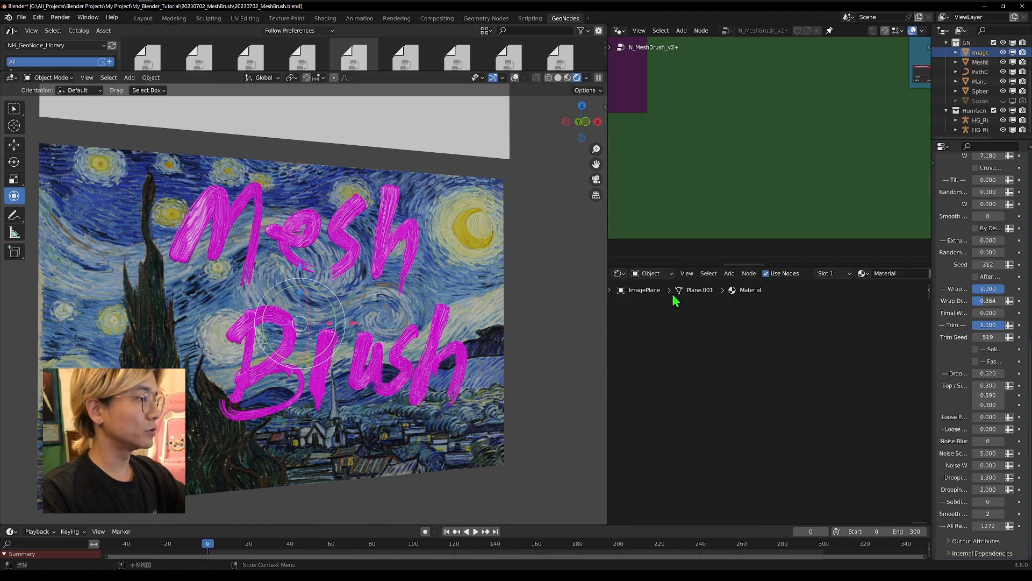
{"action": "key", "text": "Home"}
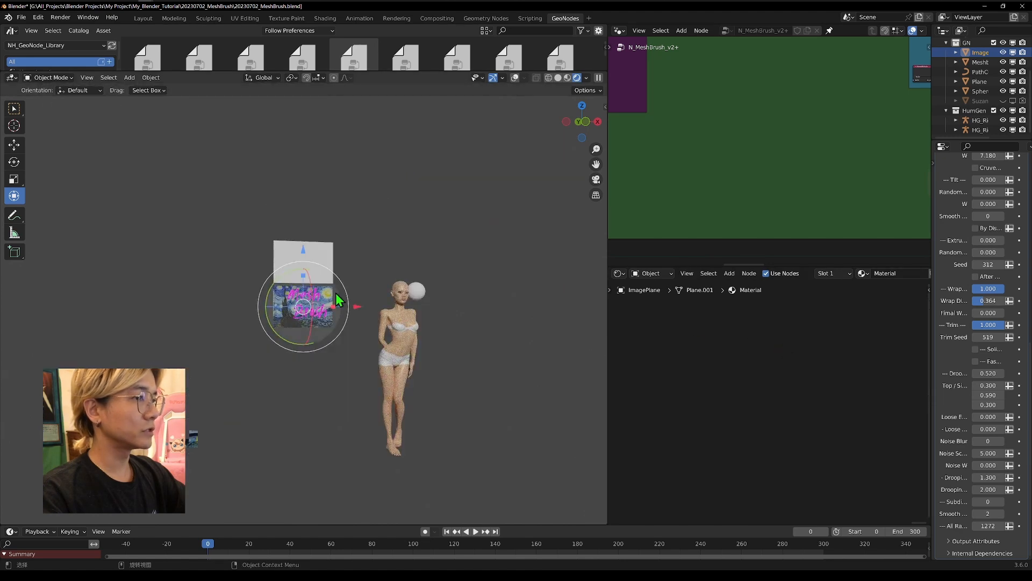
{"action": "key", "text": "KP_Decimal"}
{"action": "scroll", "coordinate": [748, 398], "scroll_direction": "up", "scroll_amount": 5}
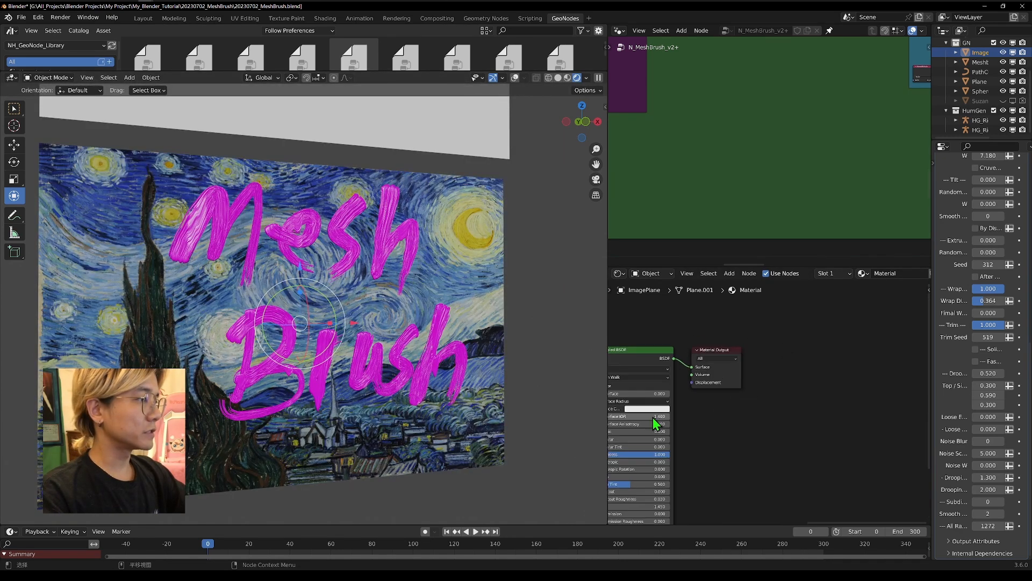
{"action": "middle_click_drag", "start_coordinate": [747, 394], "coordinate": [927, 392]}
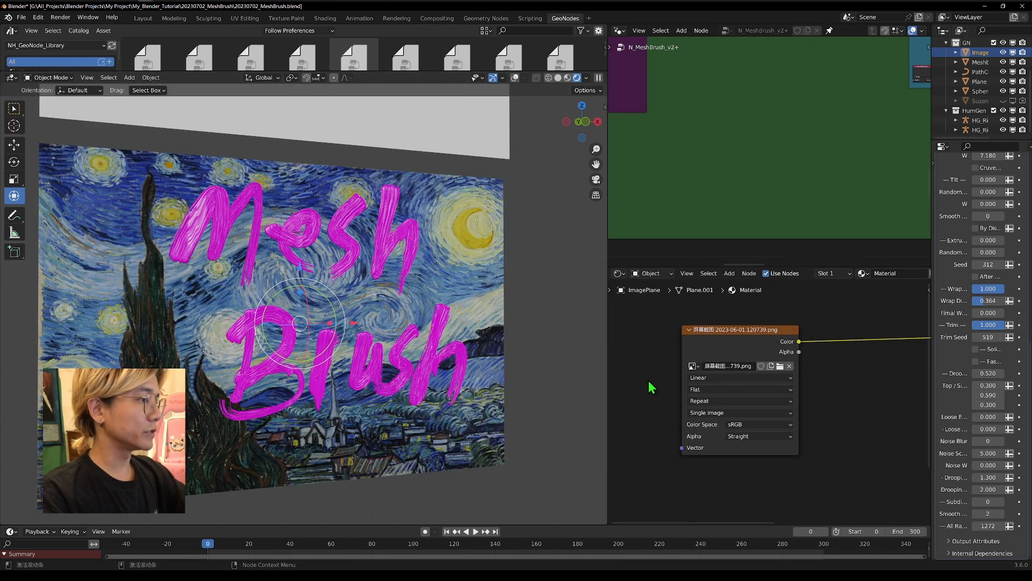
{"action": "left_click_drag", "start_coordinate": [796, 388], "coordinate": [892, 388]}
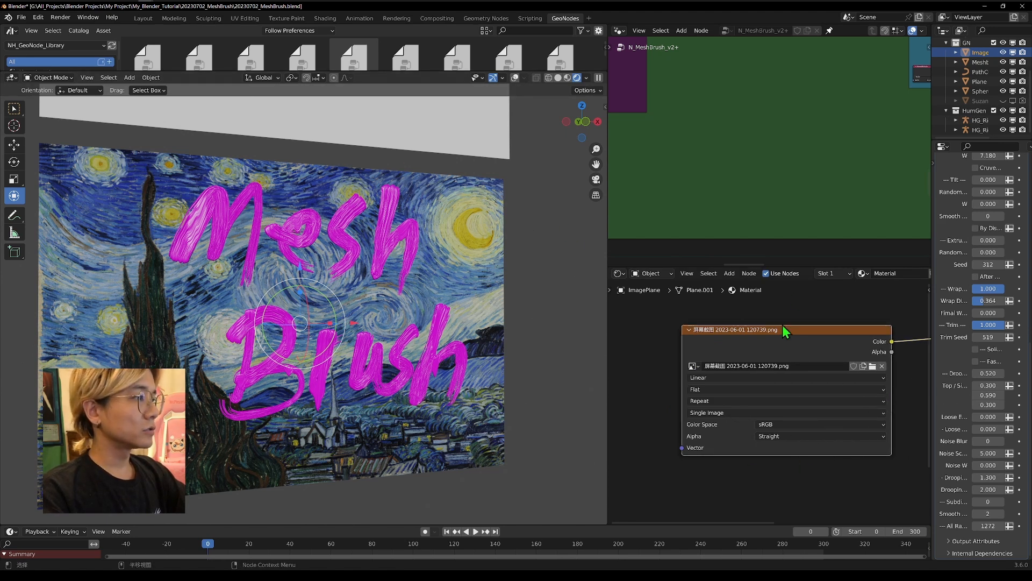
Select the brush lettering and pin its N_MeshBrush_v2+ material in the shader editor.
{"action": "left_click", "coordinate": [413, 232]}
{"action": "scroll", "coordinate": [779, 354], "scroll_direction": "down", "scroll_amount": 10}
{"action": "middle_click_drag", "start_coordinate": [787, 327], "coordinate": [636, 340]}
{"action": "scroll", "coordinate": [871, 275], "scroll_direction": "down", "scroll_amount": 6}
{"action": "left_click", "coordinate": [856, 274]}
Assign the image 屏幕截图 2023-06-01 120739.png to the texture node in the Sample Image Texture group.
{"action": "scroll", "coordinate": [752, 399], "scroll_direction": "up", "scroll_amount": 10}
{"action": "scroll", "coordinate": [742, 406], "scroll_direction": "up", "scroll_amount": 8}
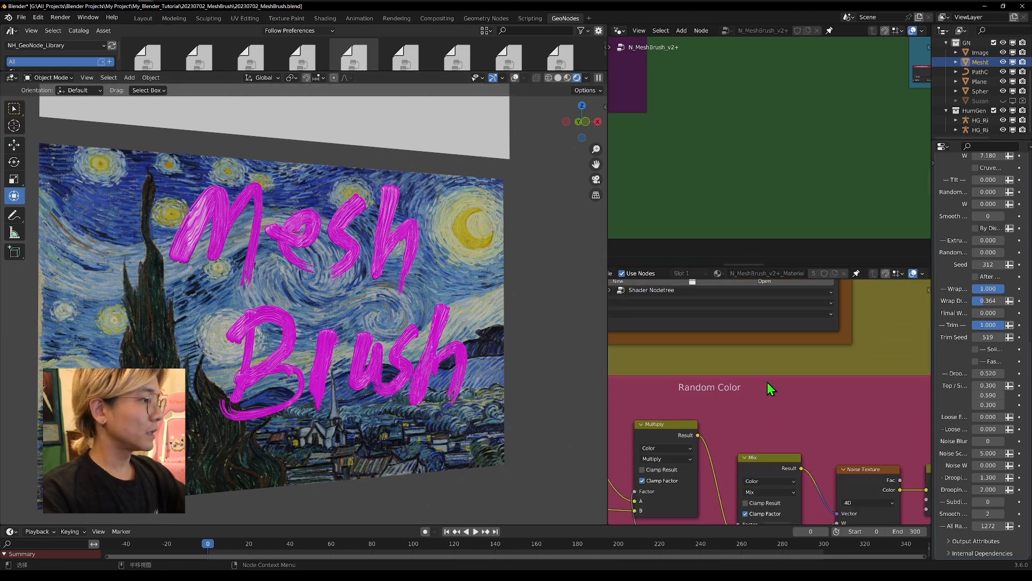
{"action": "scroll", "coordinate": [774, 403], "scroll_direction": "up", "scroll_amount": 2}
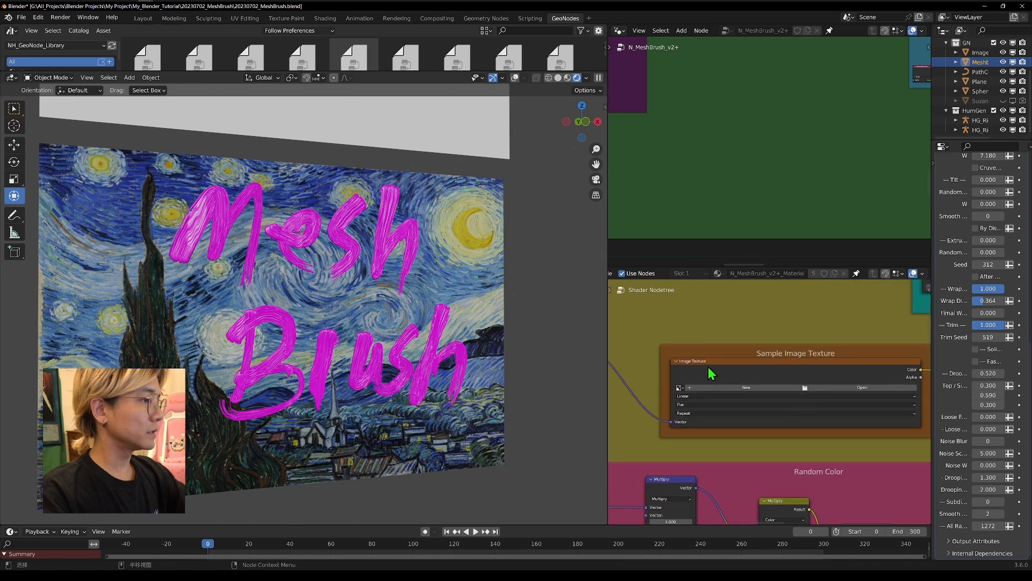
{"action": "left_click", "coordinate": [679, 387]}
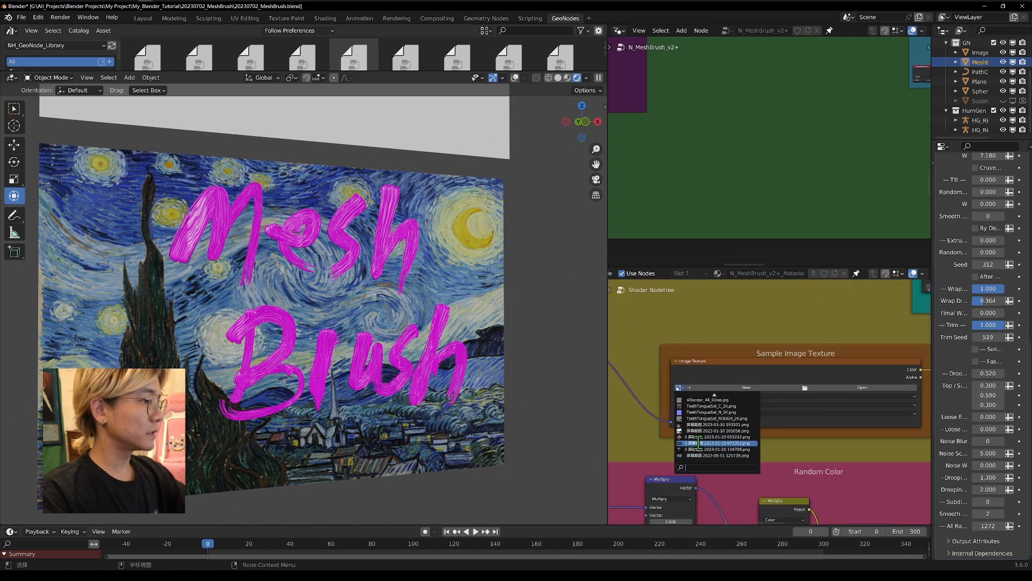
{"action": "left_click", "coordinate": [699, 456]}
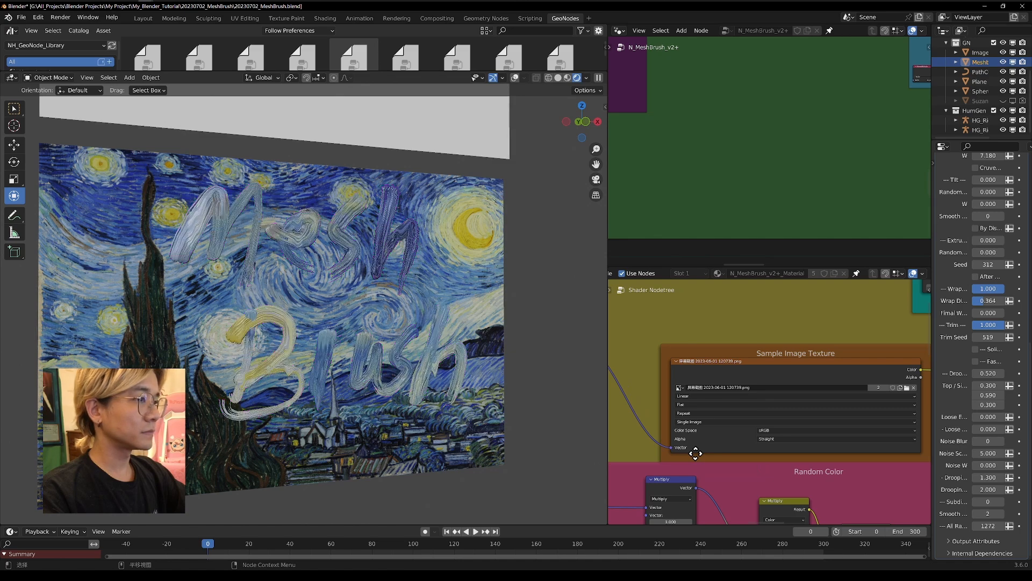
Examine the painting colours sampled on the brush letters from close up.
{"action": "key", "text": "shift+grave"}
{"action": "key", "text": "w"}
{"action": "left_click", "coordinate": [431, 354]}
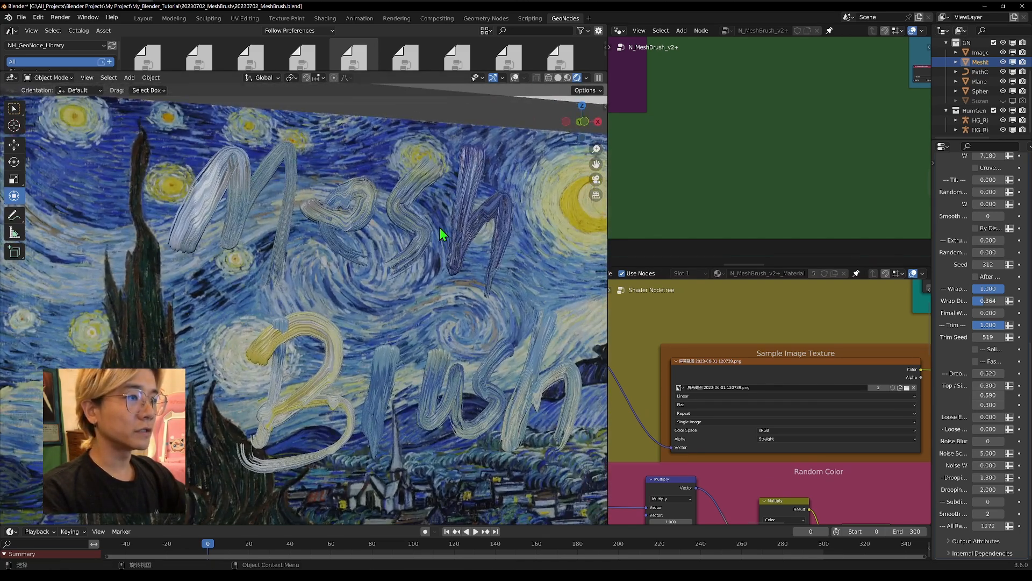
{"action": "middle_click_drag", "start_coordinate": [471, 301], "coordinate": [360, 270]}
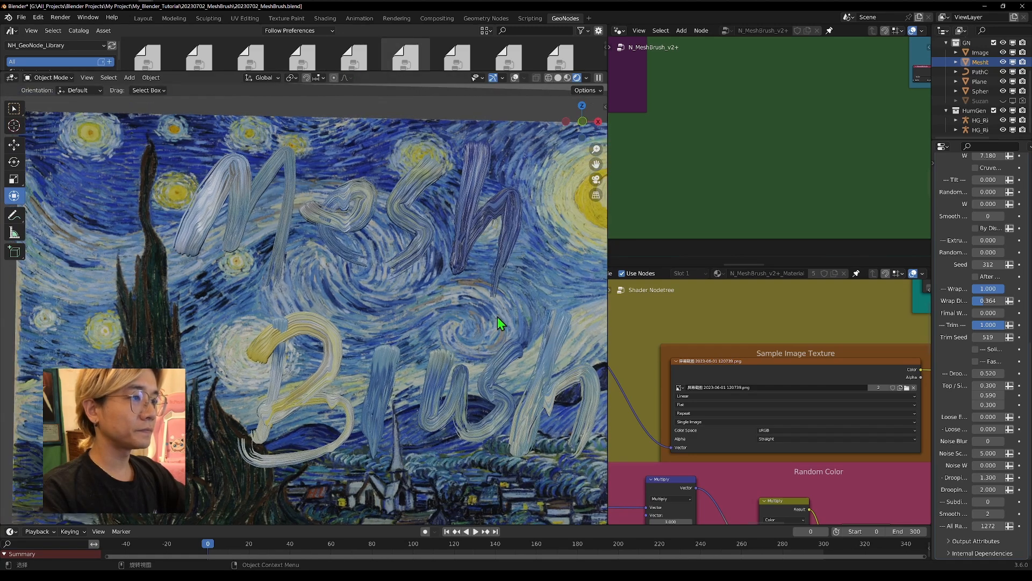
Widen the properties area and bring the brush modifier's Target Object and Target UV Name settings into view.
{"action": "scroll", "coordinate": [797, 350], "scroll_direction": "down", "scroll_amount": 15}
{"action": "middle_click_drag", "start_coordinate": [800, 353], "coordinate": [759, 332]}
{"action": "left_click_drag", "start_coordinate": [932, 276], "coordinate": [873, 275]}
{"action": "scroll", "coordinate": [918, 289], "scroll_direction": "up", "scroll_amount": 15}
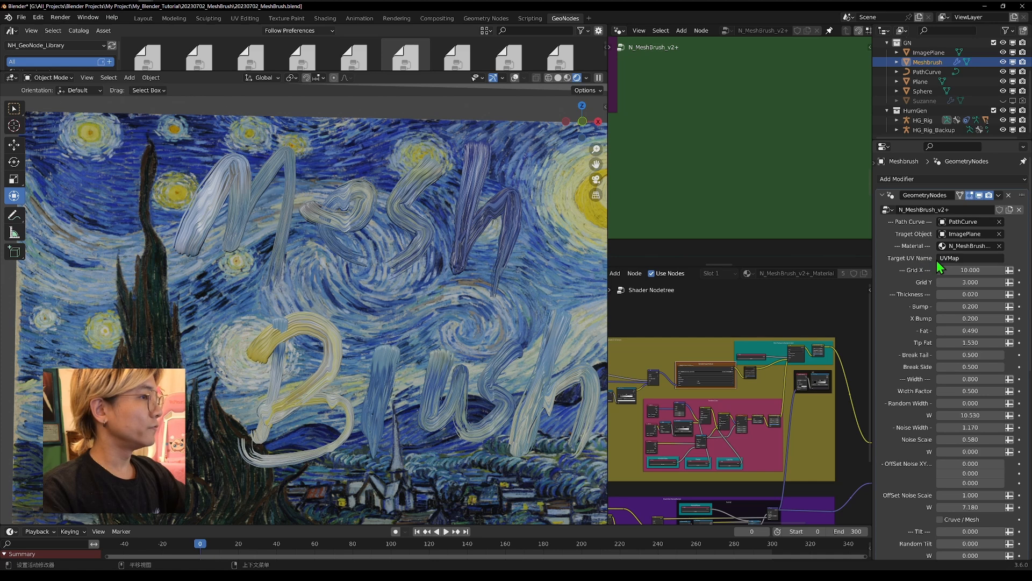
Select the image plane, unpin the modifier properties so they follow the selection, and enlarge the outliner.
{"action": "left_click", "coordinate": [540, 150]}
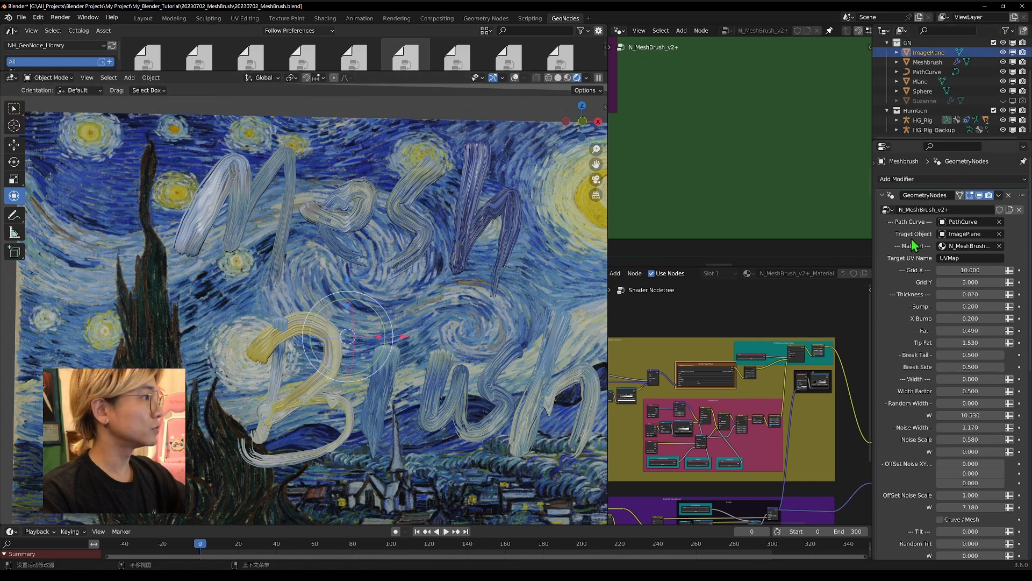
{"action": "scroll", "coordinate": [914, 242], "scroll_direction": "down", "scroll_amount": 10}
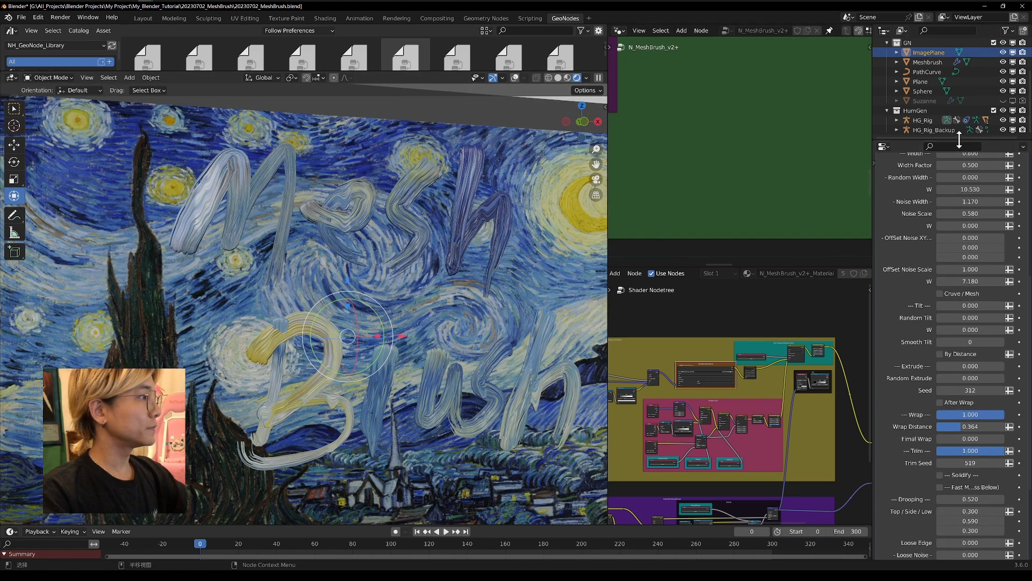
{"action": "left_click", "coordinate": [538, 150]}
{"action": "left_click", "coordinate": [539, 150]}
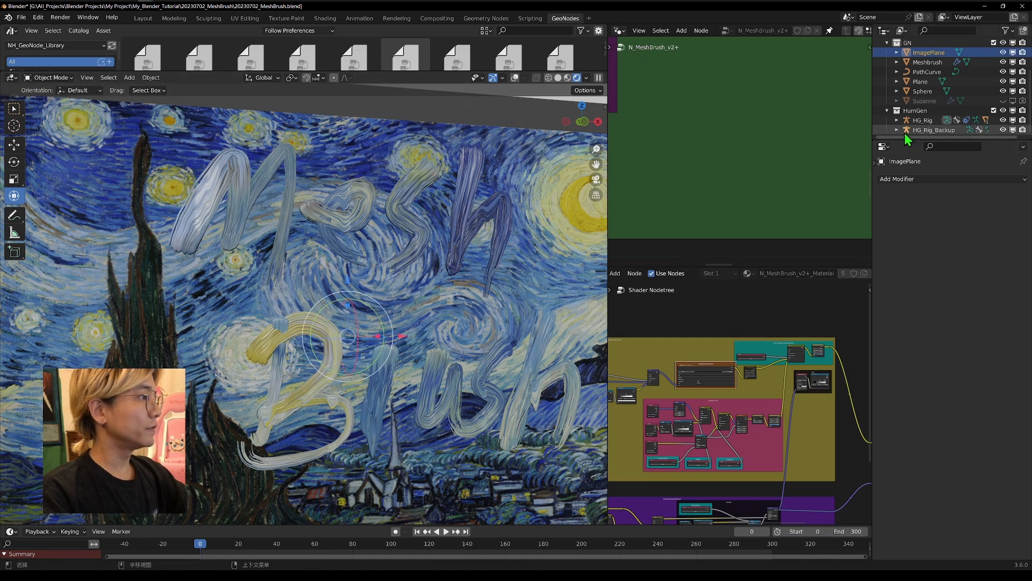
{"action": "left_click_drag", "start_coordinate": [907, 138], "coordinate": [906, 168]}
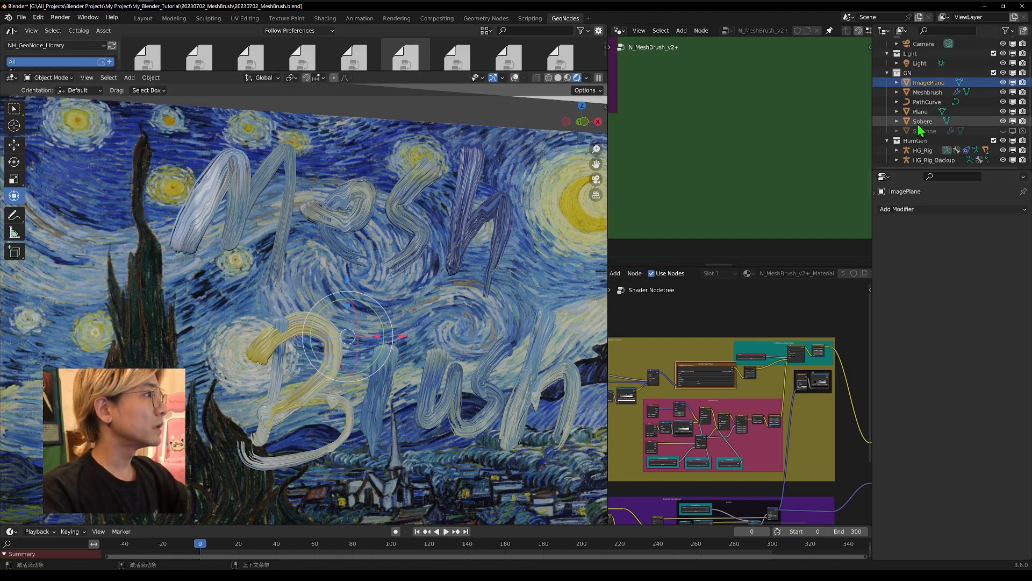
Open the image plane's mesh data properties and rename its UV map to UVMap_test.
{"action": "left_click", "coordinate": [514, 77]}
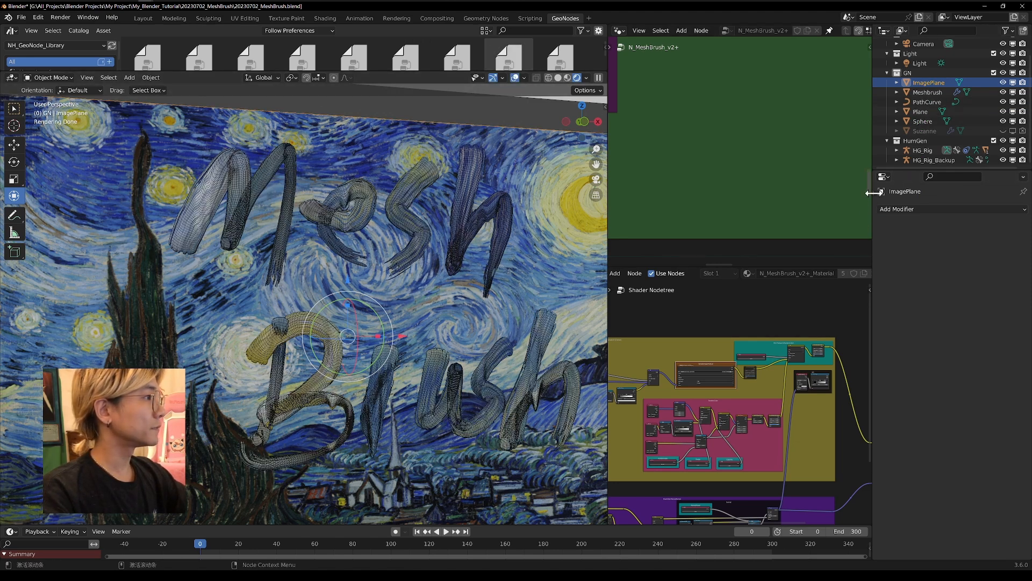
{"action": "left_click_drag", "start_coordinate": [872, 193], "coordinate": [887, 193]}
{"action": "left_click", "coordinate": [880, 365]}
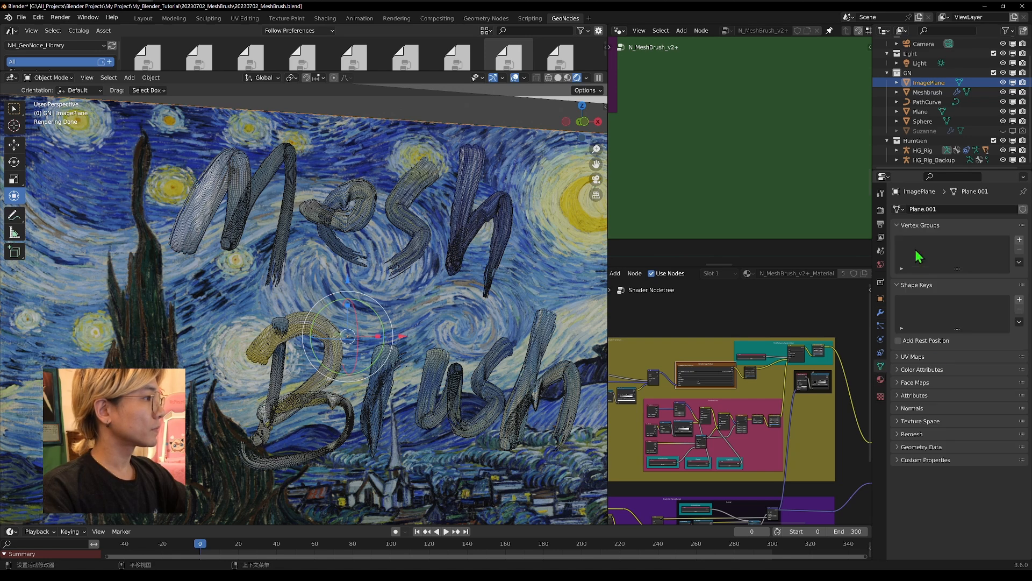
{"action": "left_click", "coordinate": [898, 356]}
{"action": "double_click", "coordinate": [919, 375]}
{"action": "left_click", "coordinate": [948, 372]}
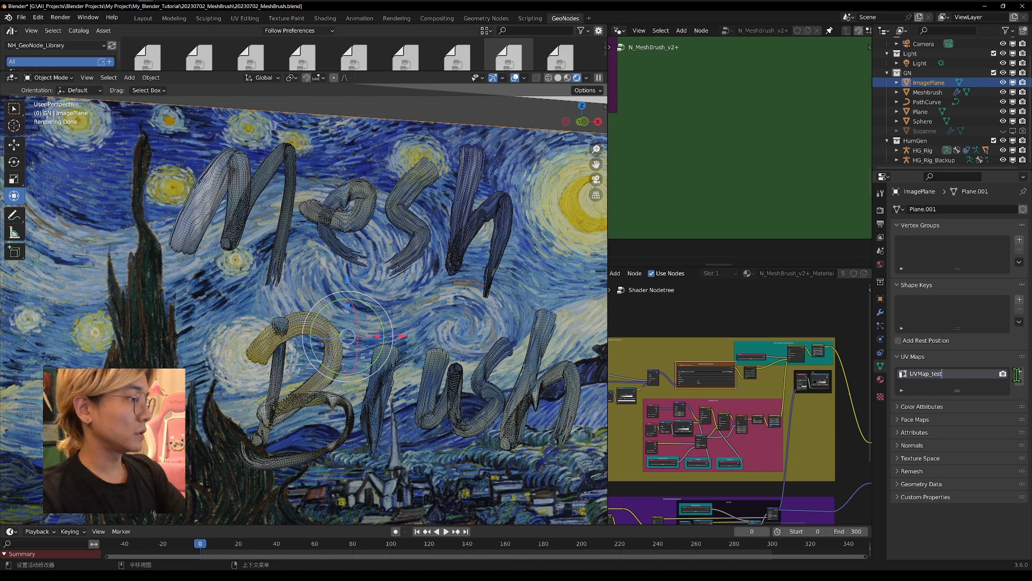
{"action": "key", "text": "Return"}
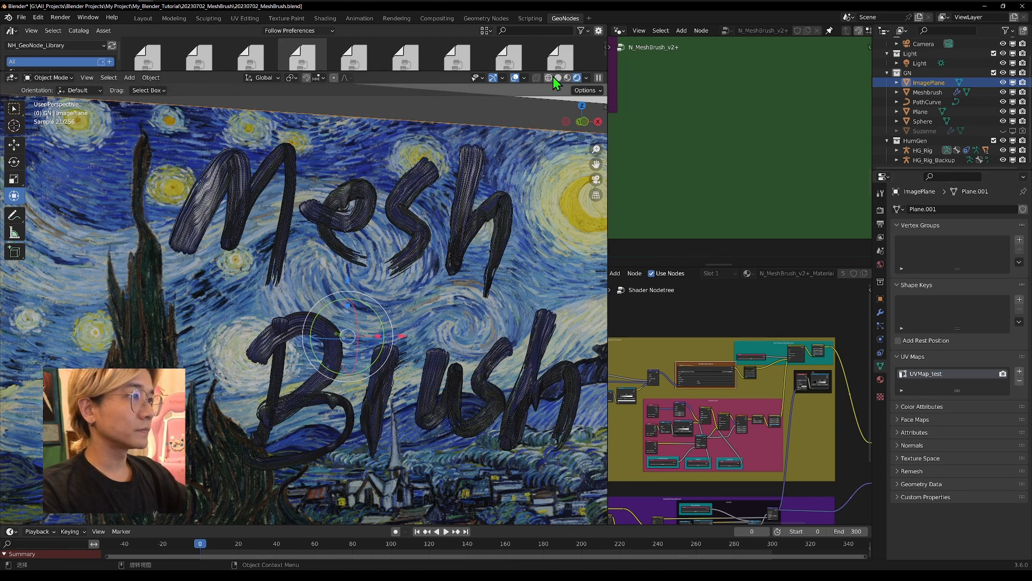
{"action": "key", "text": "shift+alt+z"}
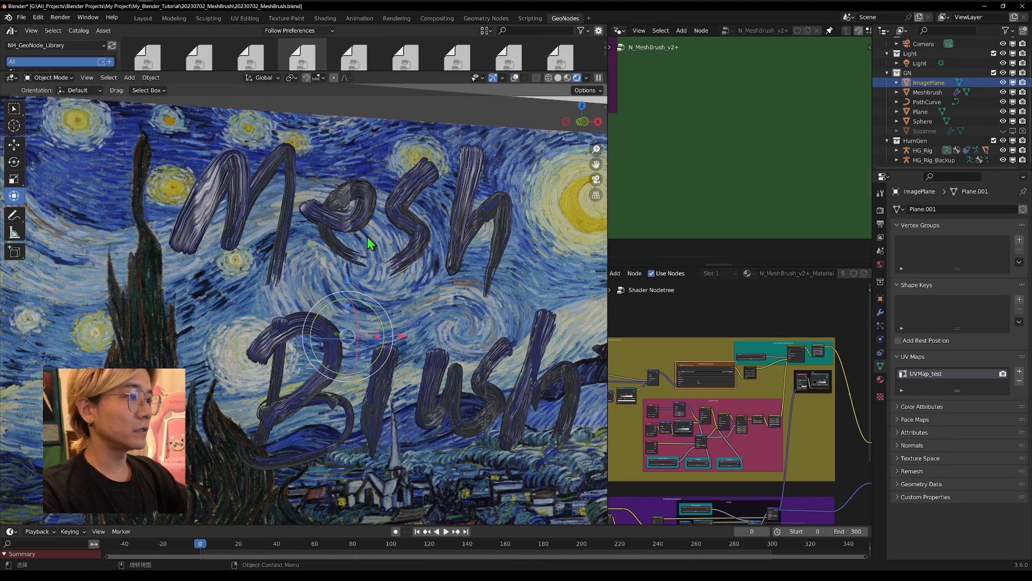
Copy the image plane's UV map name and set the Meshbrush modifier's Target UV Name to UVMap_test.
{"action": "double_click", "coordinate": [930, 373]}
{"action": "key", "text": "ctrl+c"}
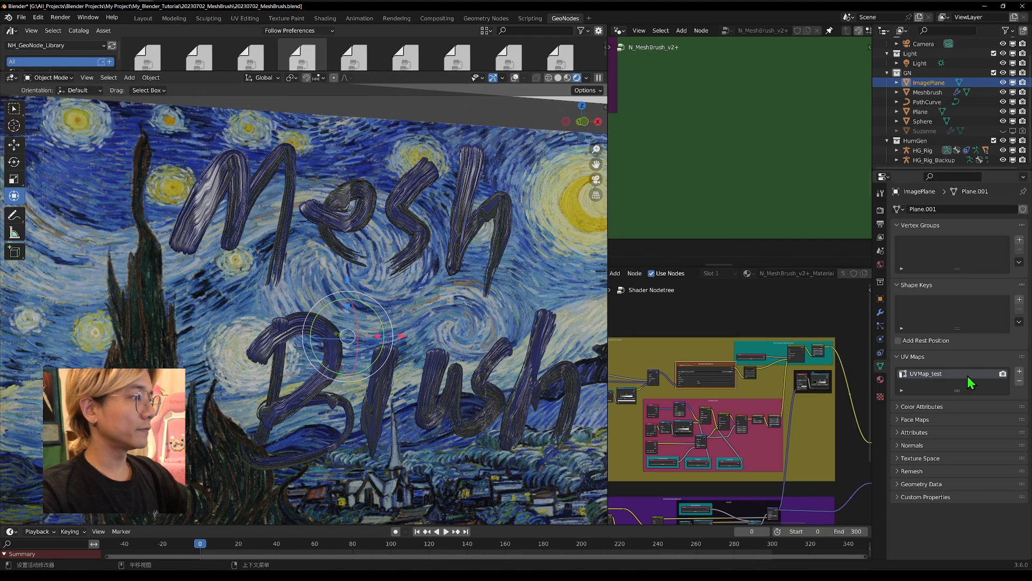
{"action": "left_click", "coordinate": [479, 167]}
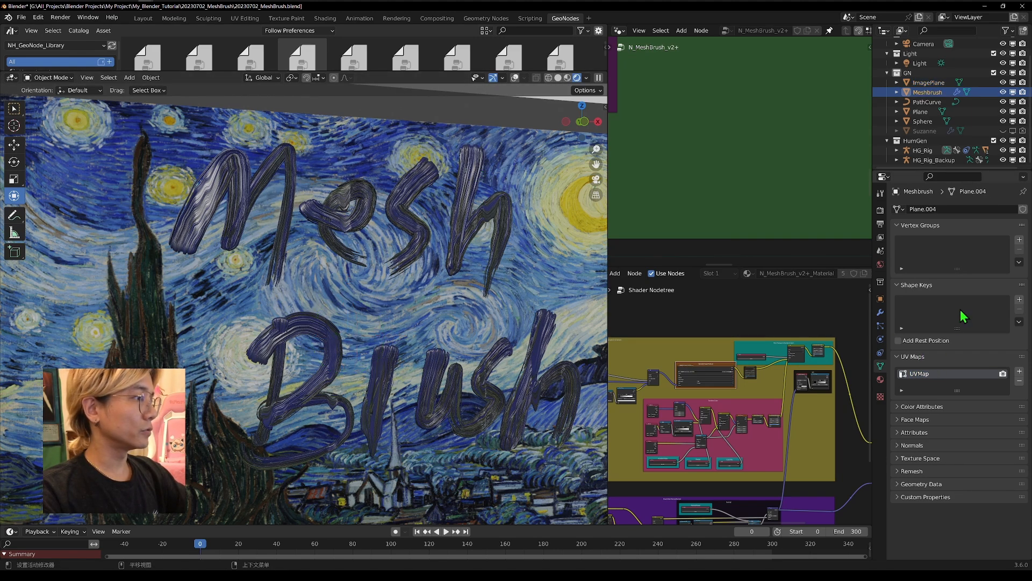
{"action": "left_click", "coordinate": [880, 312]}
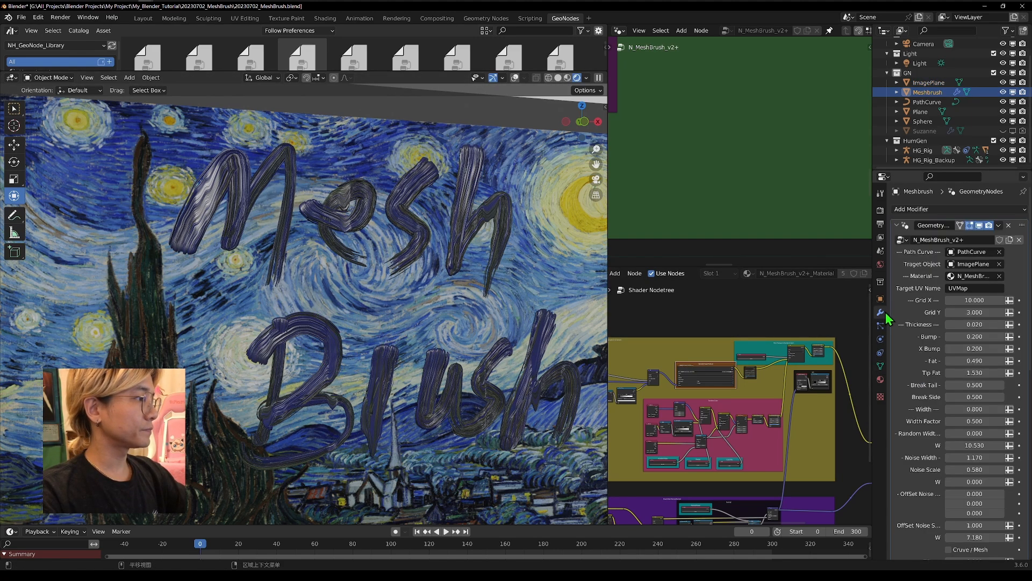
{"action": "left_click", "coordinate": [977, 286]}
{"action": "key", "text": "ctrl+v"}
{"action": "key", "text": "Return"}
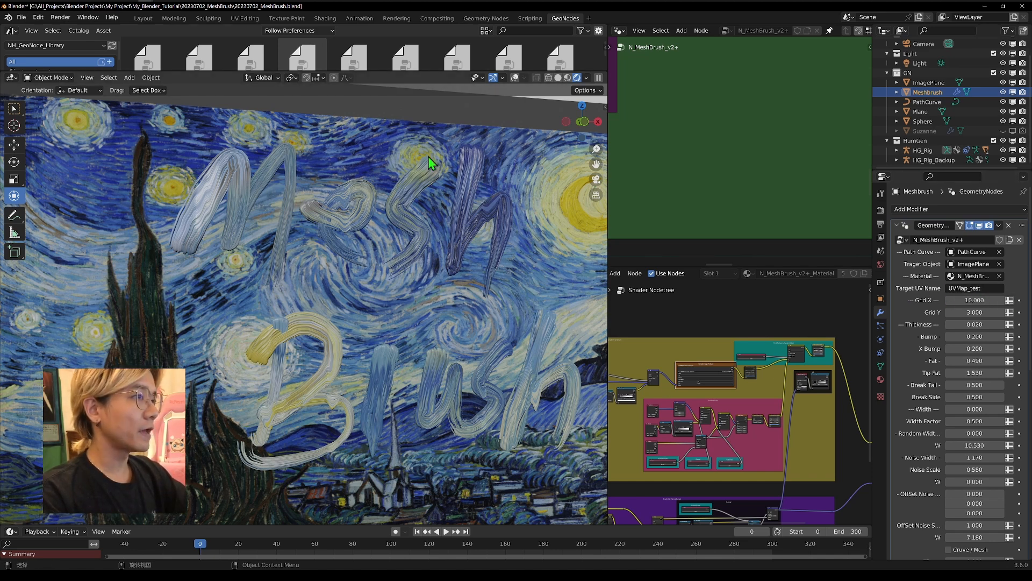
{"action": "middle_click_drag", "start_coordinate": [495, 372], "coordinate": [490, 280]}
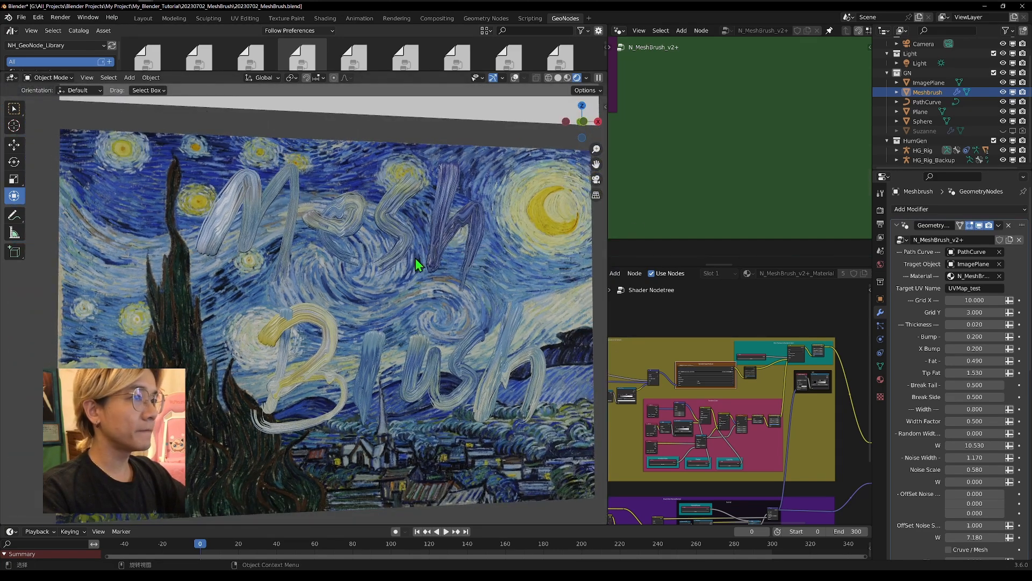
Pin the Meshbrush modifier properties and draw a freehand stroke in PathCurve's edit mode from the large star across the swirl.
{"action": "left_click", "coordinate": [48, 77]}
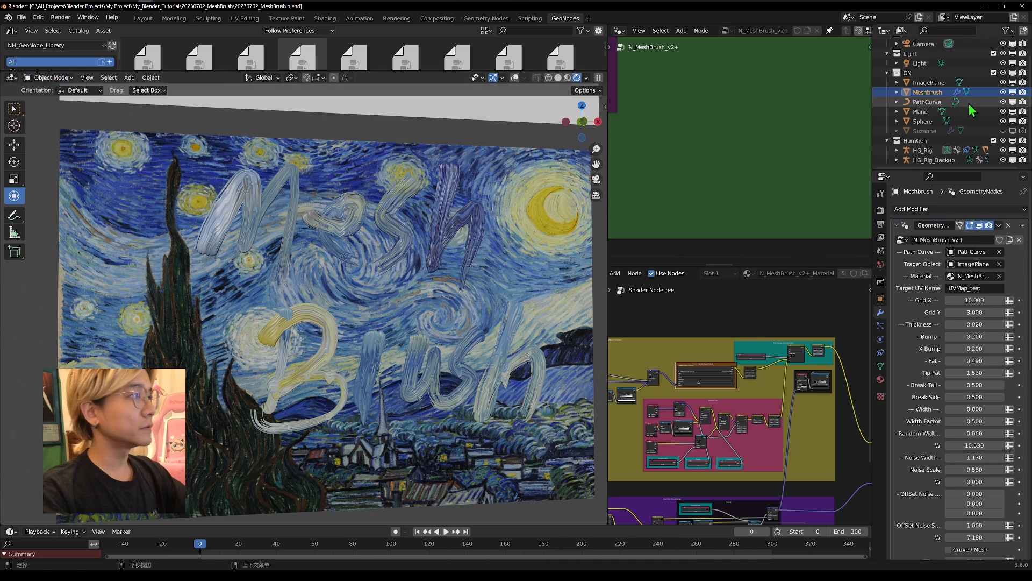
{"action": "left_click", "coordinate": [1023, 192]}
{"action": "left_click", "coordinate": [926, 102]}
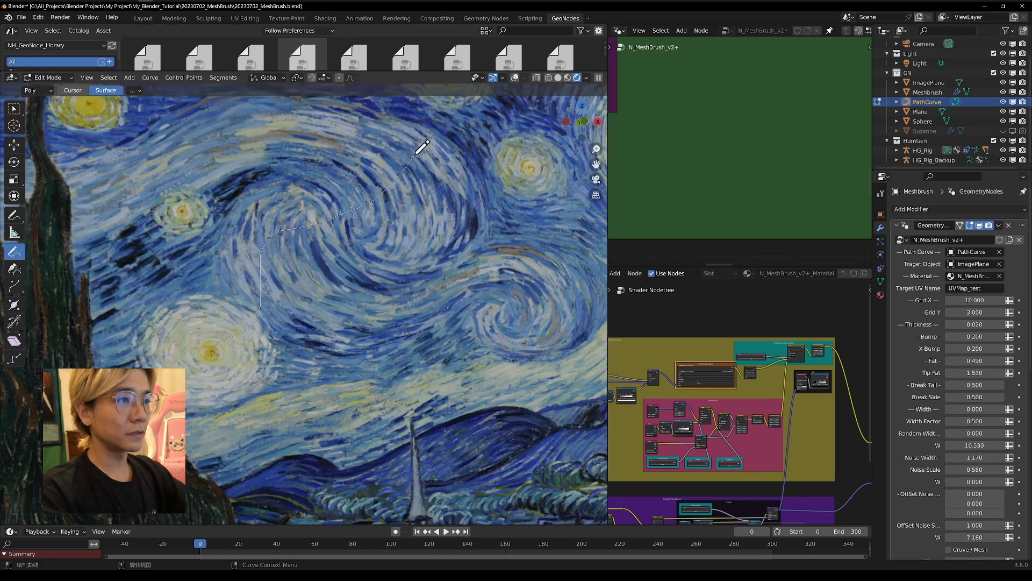
{"action": "left_click_drag", "start_coordinate": [406, 167], "coordinate": [402, 155]}
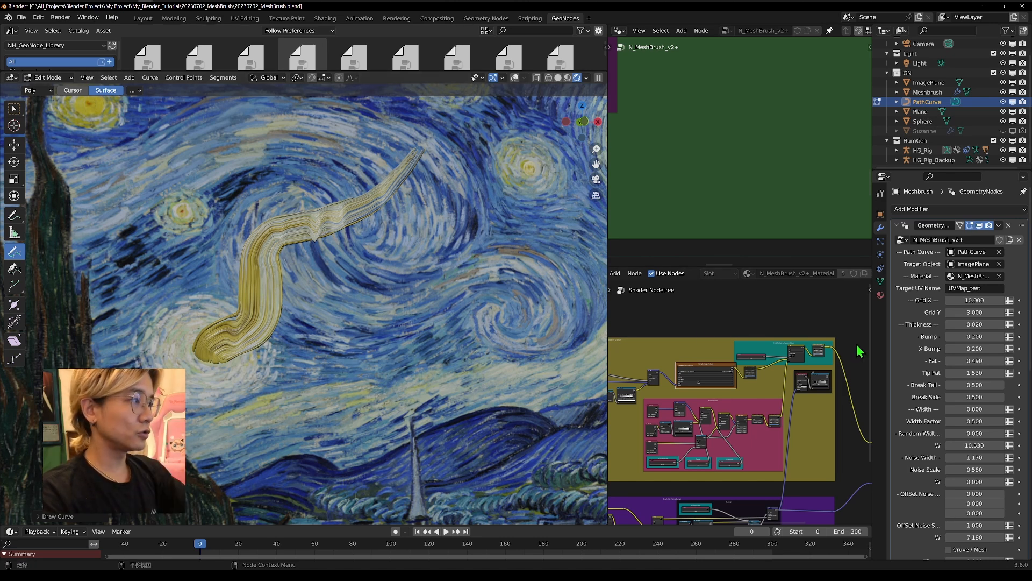
Set the brush modifier's Width to 0.02 and draw several more freehand strokes across the painting's stars and swirls.
{"action": "double_click", "coordinate": [975, 409]}
{"action": "type", "text": "0.02"}
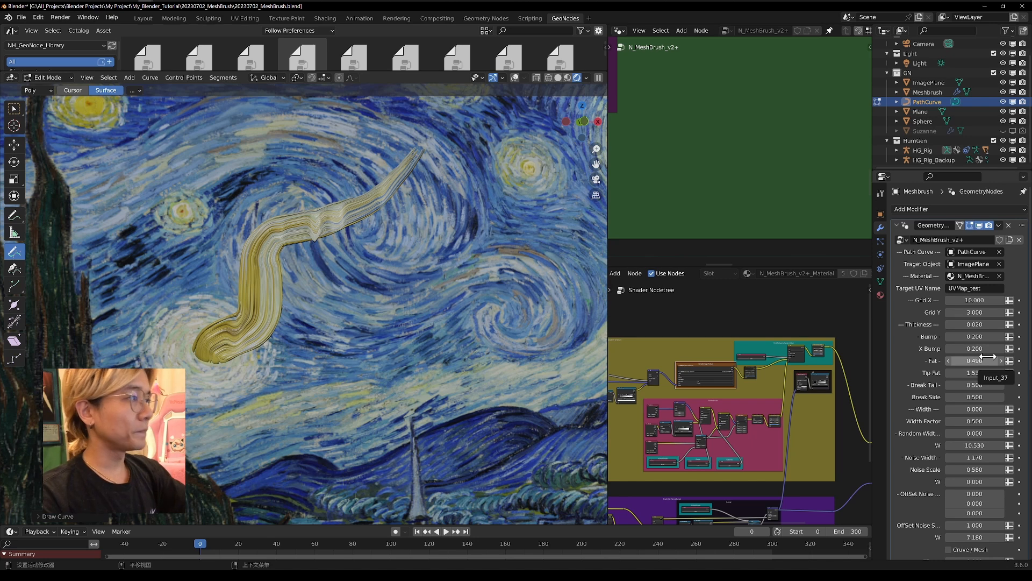
{"action": "key", "text": "Return"}
{"action": "left_click_drag", "start_coordinate": [198, 321], "coordinate": [143, 221]}
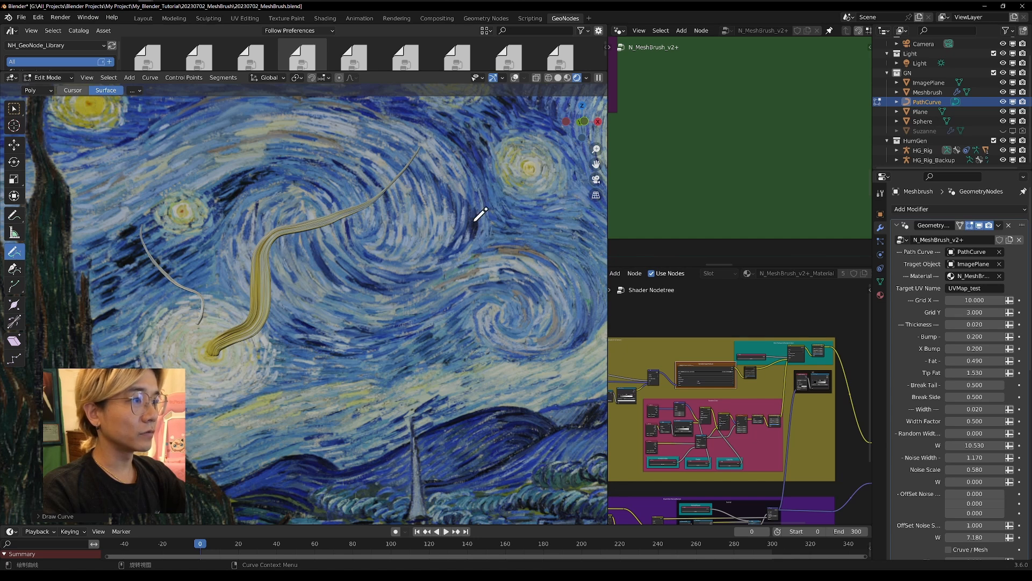
{"action": "left_click_drag", "start_coordinate": [379, 359], "coordinate": [340, 366]}
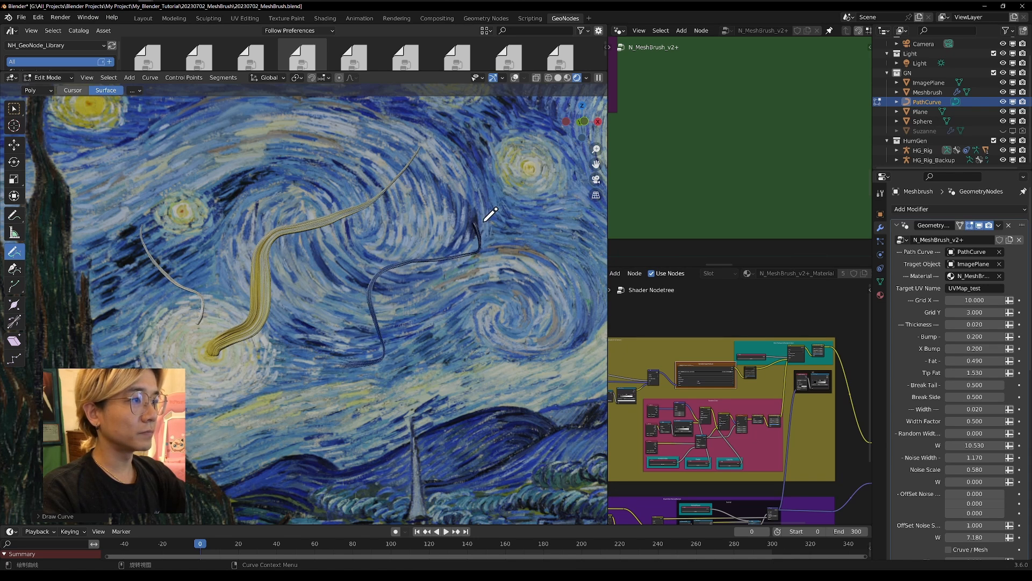
{"action": "left_click_drag", "start_coordinate": [475, 217], "coordinate": [462, 147]}
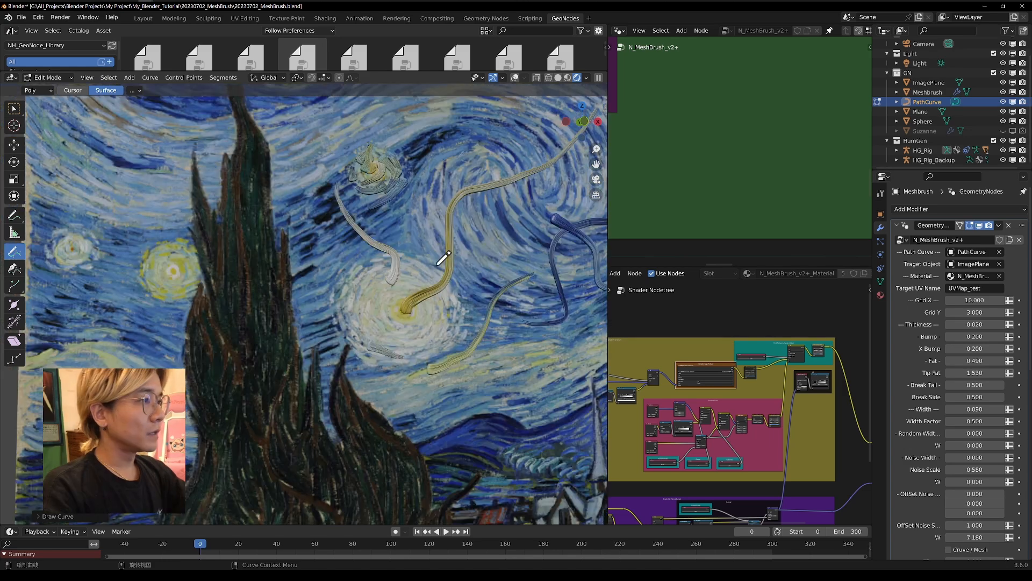
{"action": "scroll", "coordinate": [431, 260], "scroll_direction": "down", "scroll_amount": 5}
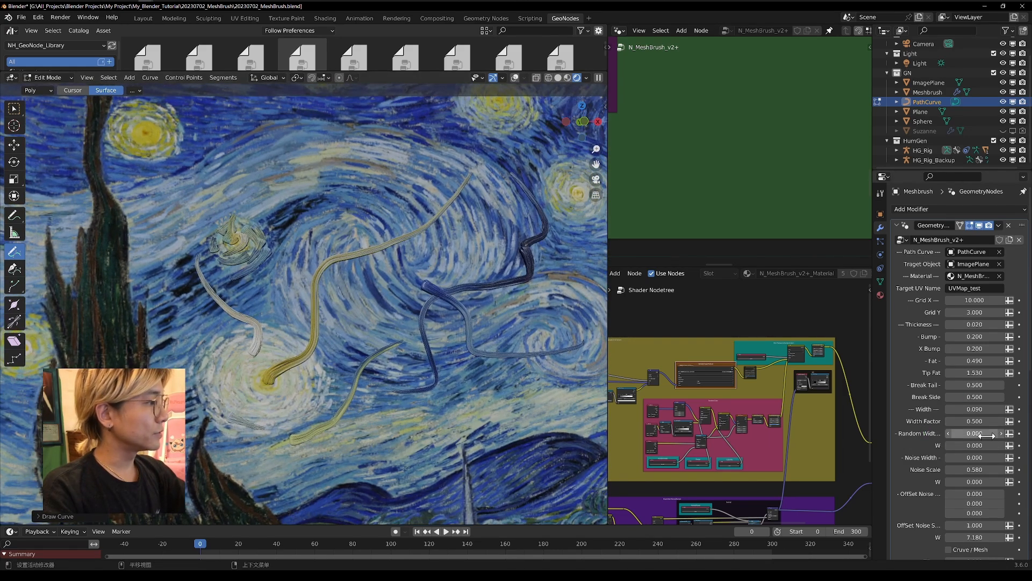
Try the brush modifier's Width Factor at 1 and -1, and set it to 0.
{"action": "left_click_drag", "start_coordinate": [975, 421], "coordinate": [986, 421]}
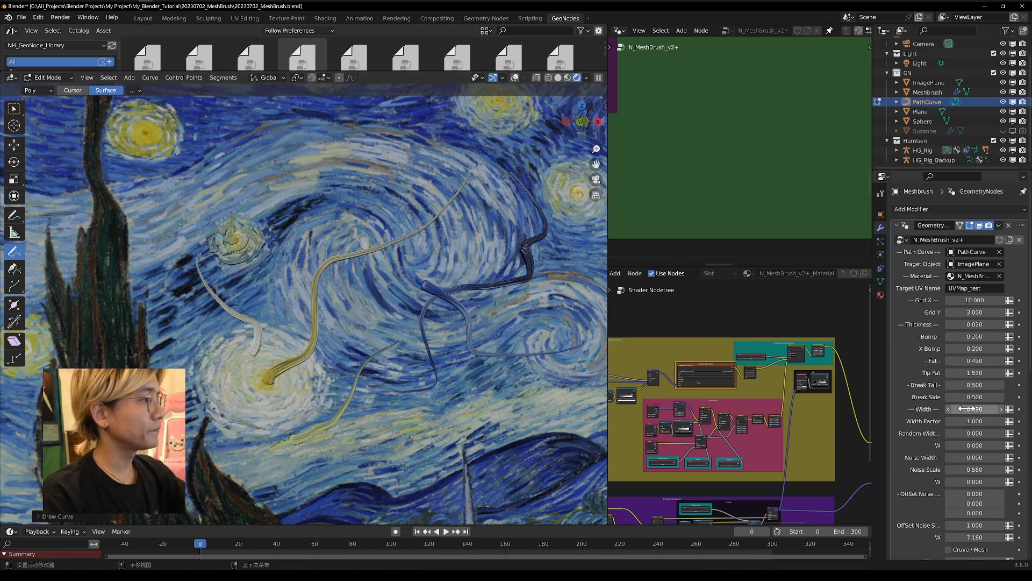
{"action": "left_click", "coordinate": [974, 421]}
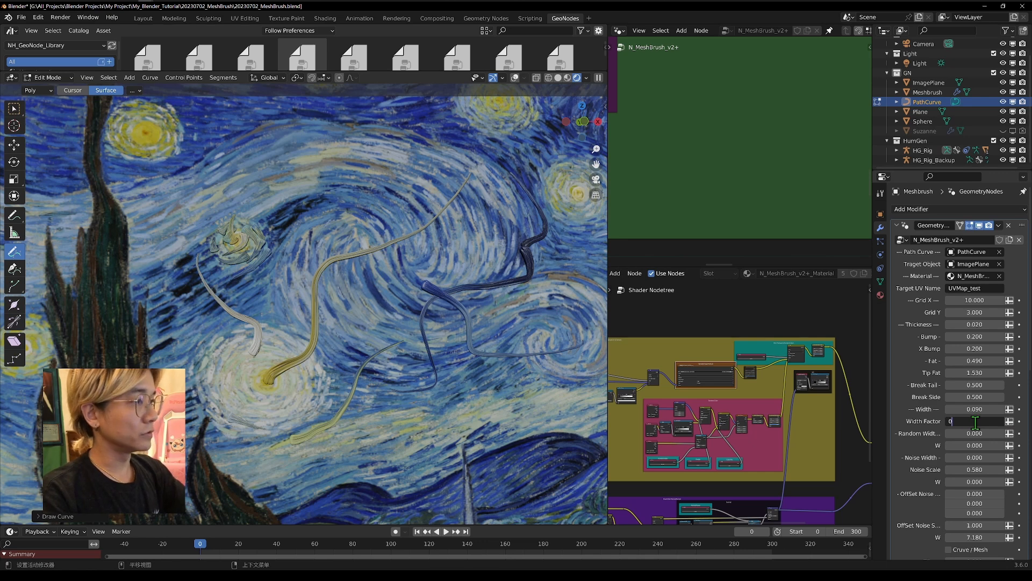
{"action": "key", "text": "Return"}
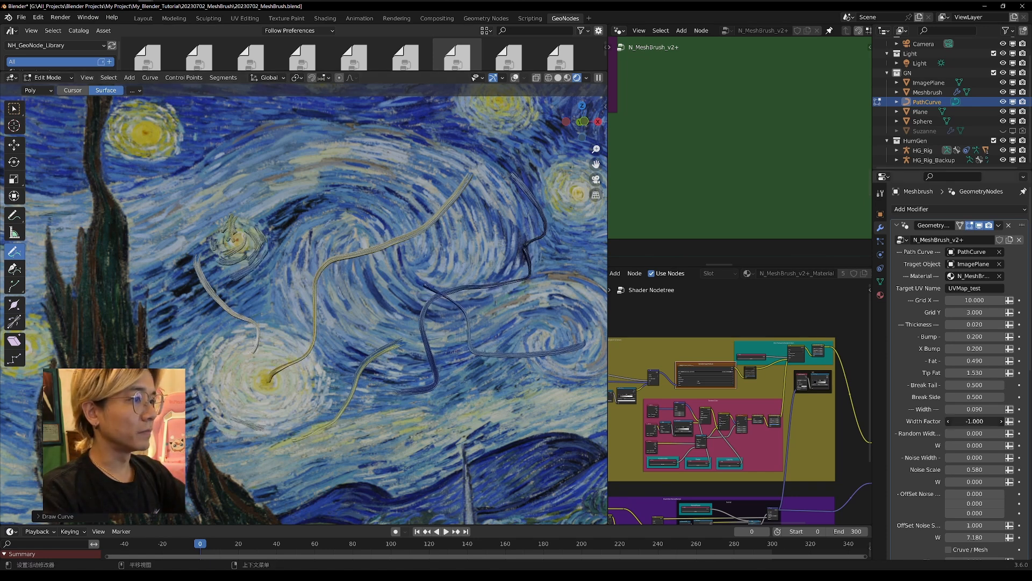
{"action": "mouse_move", "coordinate": [975, 421]}
{"action": "left_mouse_down"}
{"action": "mouse_move", "coordinate": [995, 421]}
{"action": "mouse_move", "coordinate": [975, 421]}
{"action": "left_mouse_up"}
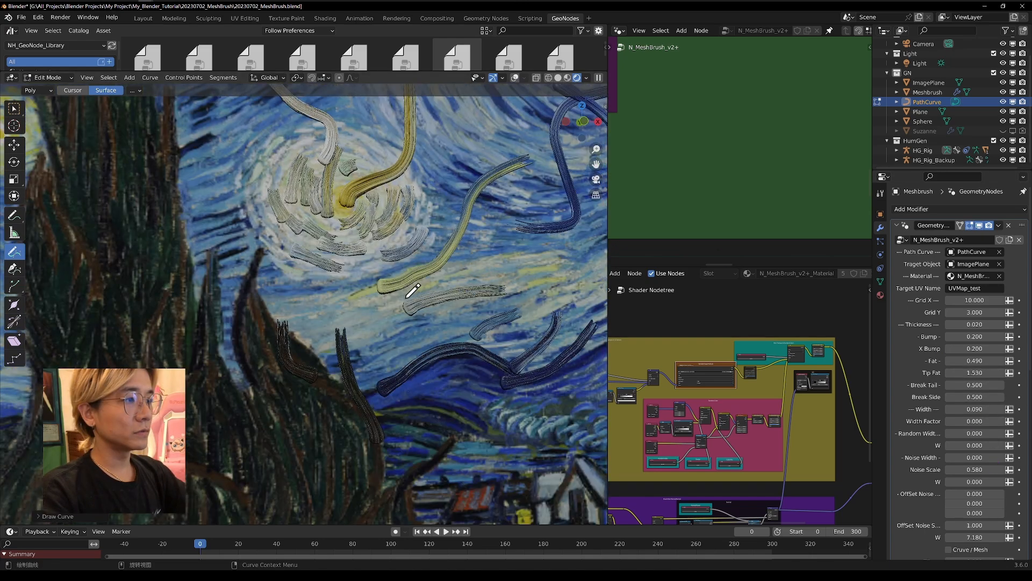
Draw more short strokes around the white star and hills and inspect their bristle detail from close up.
{"action": "left_click_drag", "start_coordinate": [498, 263], "coordinate": [500, 261]}
{"action": "mouse_move", "coordinate": [436, 161]}
{"action": "middle_mouse_down", "text": "shift"}
{"action": "mouse_move", "coordinate": [401, 298]}
{"action": "mouse_move", "coordinate": [400, 359]}
{"action": "middle_mouse_up", "text": "shift"}
{"action": "key", "text": "shift+grave"}
{"action": "key", "text": "w"}
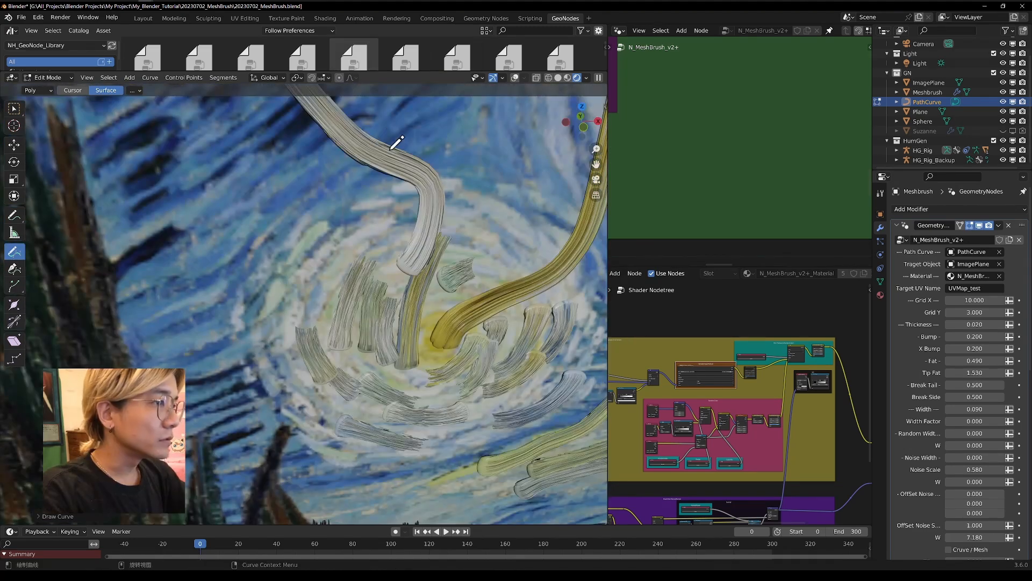
Find the material's Normal Power value, try it at -2, and set it to 0.5.
{"action": "scroll", "coordinate": [748, 385], "scroll_direction": "down", "scroll_amount": 7}
{"action": "scroll", "coordinate": [746, 397], "scroll_direction": "up", "scroll_amount": 9}
{"action": "middle_click_drag", "start_coordinate": [745, 428], "coordinate": [793, 379]}
{"action": "scroll", "coordinate": [742, 502], "scroll_direction": "up", "scroll_amount": 15}
{"action": "middle_click_drag", "start_coordinate": [751, 493], "coordinate": [860, 308]}
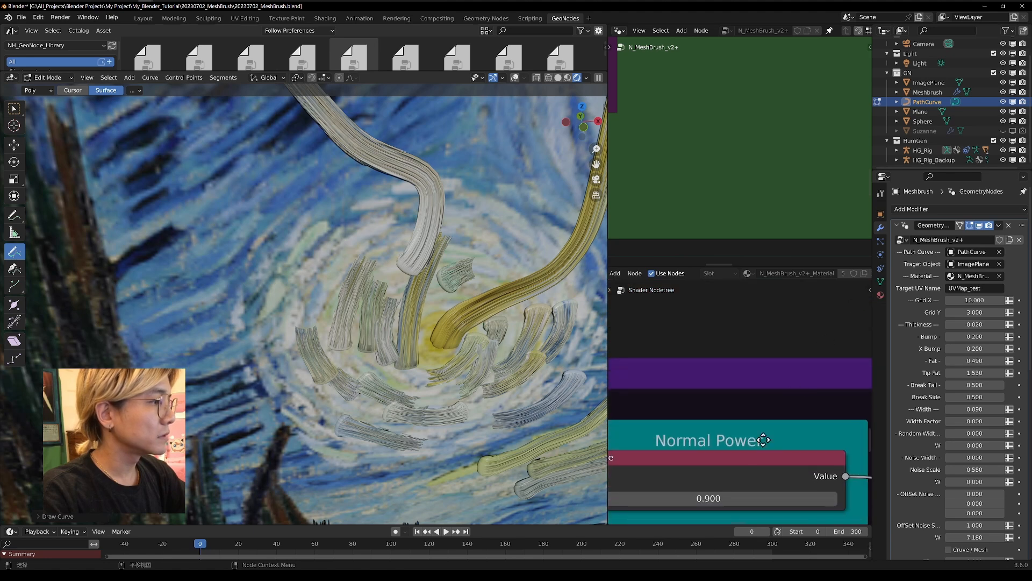
{"action": "middle_click_drag", "start_coordinate": [745, 454], "coordinate": [773, 378]}
{"action": "double_click", "coordinate": [769, 421]}
{"action": "type", "text": "-2"}
{"action": "key", "text": "Return"}
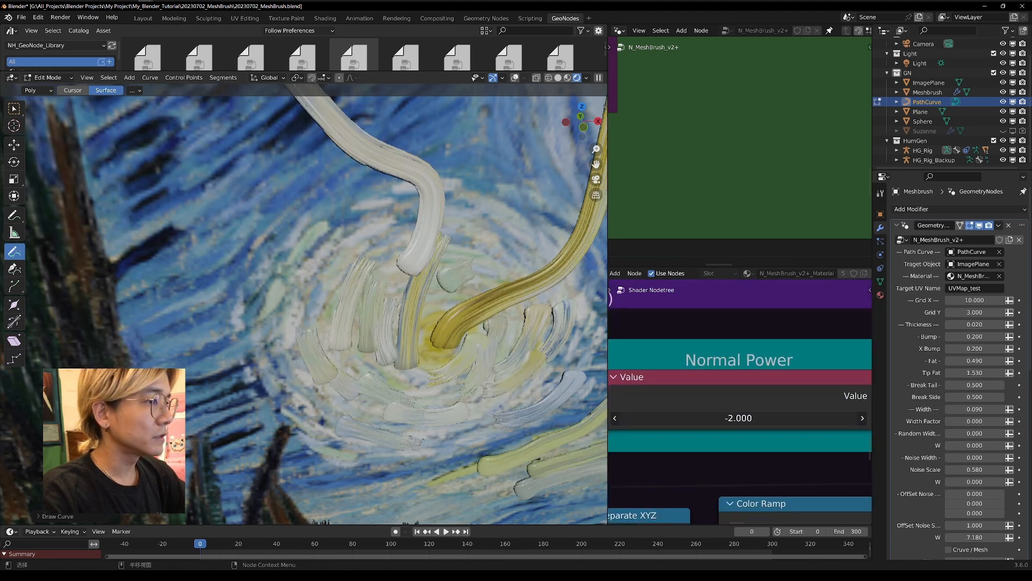
{"action": "mouse_move", "coordinate": [769, 418]}
{"action": "left_mouse_down"}
{"action": "mouse_move", "coordinate": [823, 418]}
{"action": "mouse_move", "coordinate": [779, 418]}
{"action": "mouse_move", "coordinate": [790, 418]}
{"action": "left_mouse_up"}
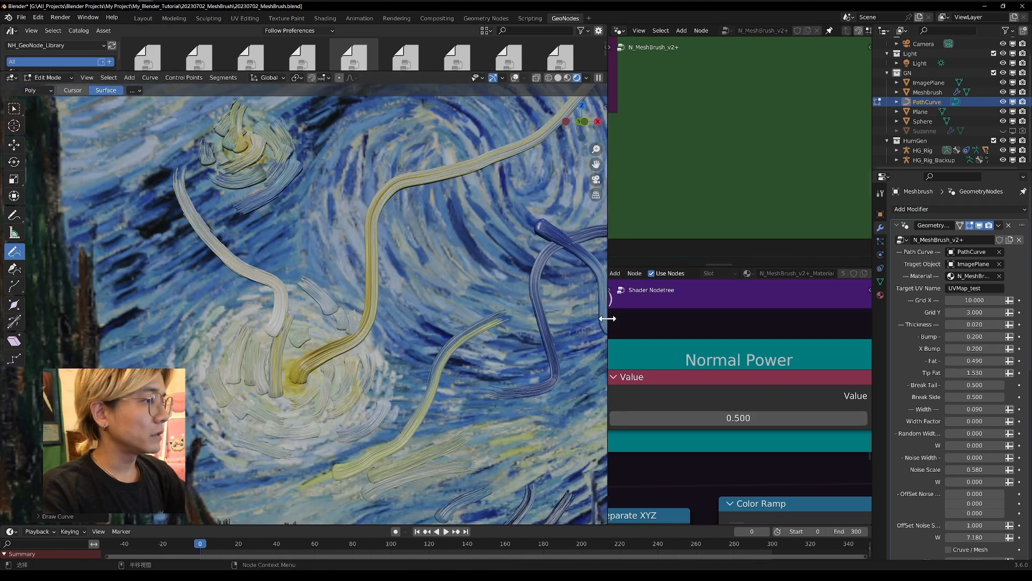
Widen the node area and set the material's Brush Mix_A and Brush Mix_B values to 0.
{"action": "left_click_drag", "start_coordinate": [608, 318], "coordinate": [539, 319]}
{"action": "middle_click_drag", "start_coordinate": [562, 321], "coordinate": [760, 451], "text": "ctrl"}
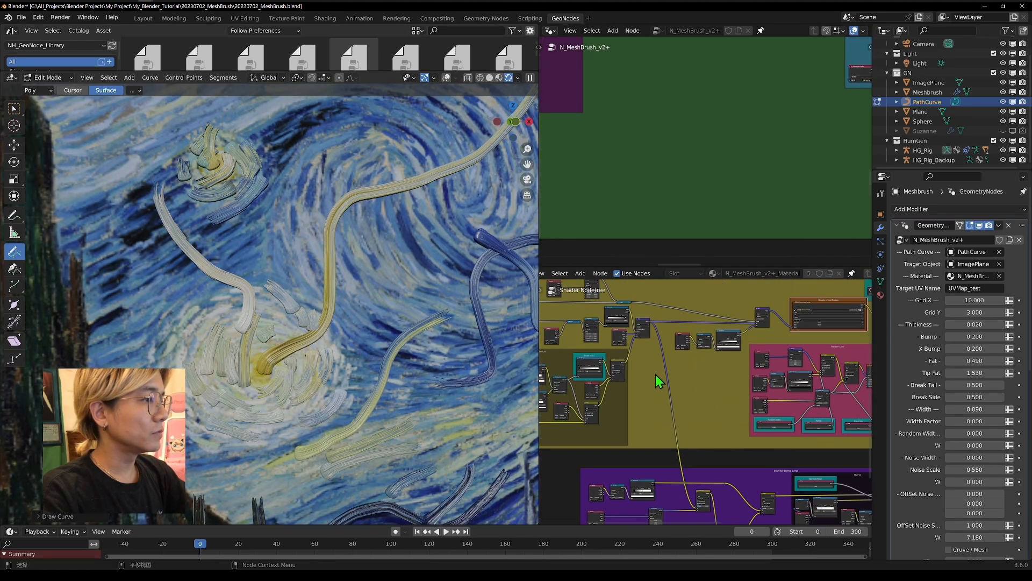
{"action": "middle_click_drag", "start_coordinate": [659, 379], "coordinate": [789, 414]}
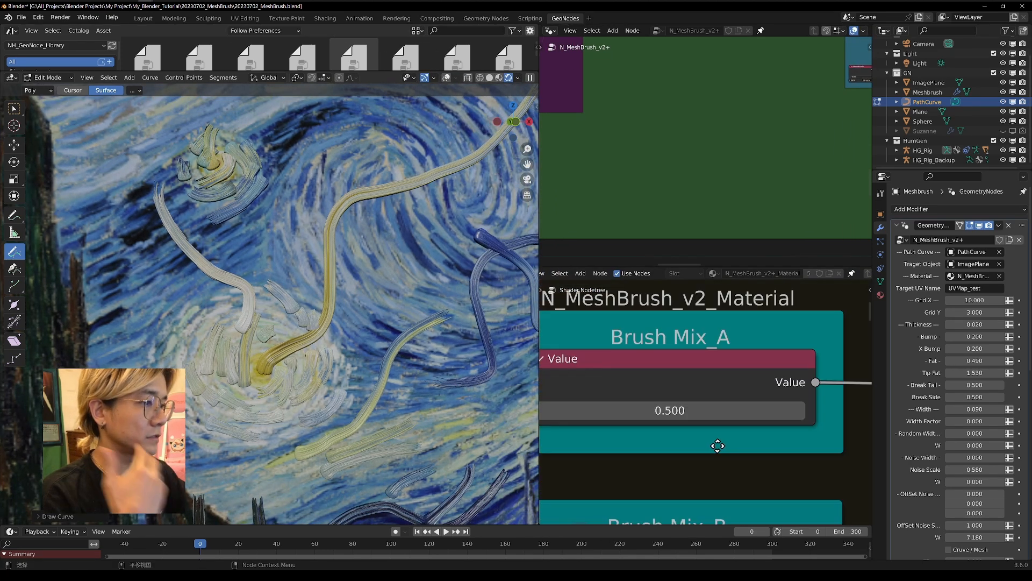
{"action": "scroll", "coordinate": [718, 445], "scroll_direction": "down", "scroll_amount": 2}
{"action": "middle_click_drag", "start_coordinate": [717, 445], "coordinate": [727, 354]}
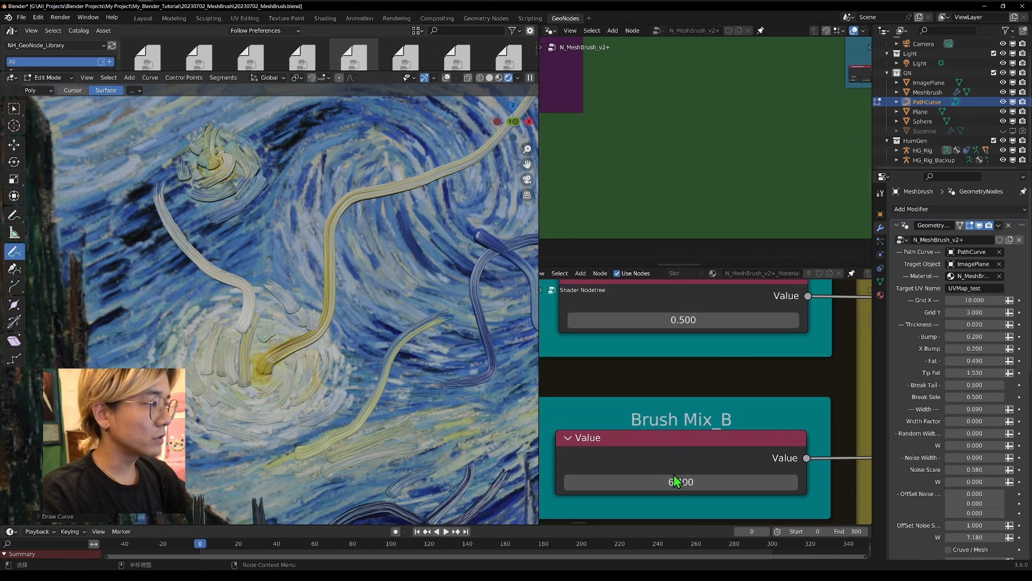
{"action": "scroll", "coordinate": [683, 435], "scroll_direction": "down", "scroll_amount": 3}
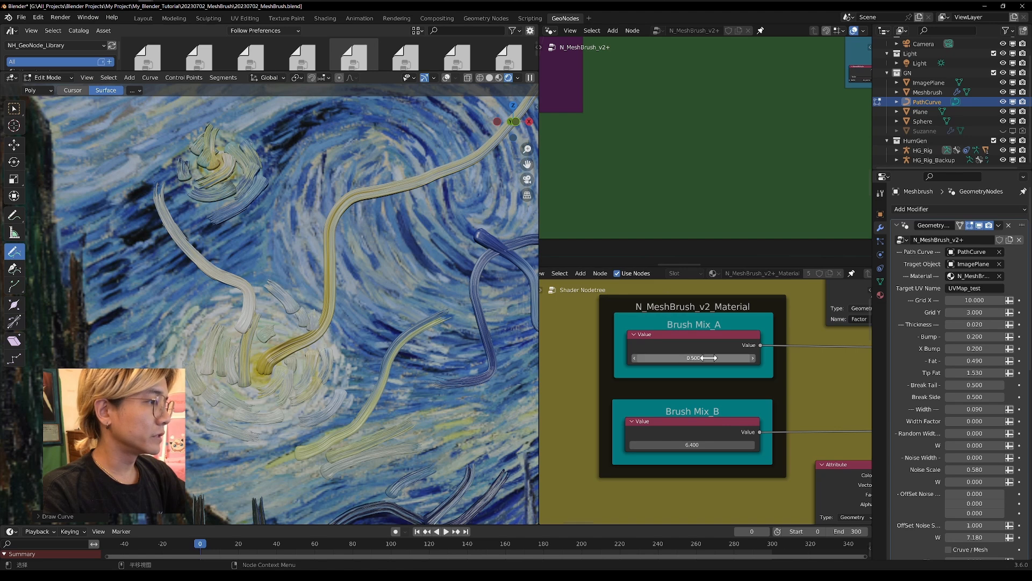
{"action": "left_click_drag", "start_coordinate": [691, 358], "coordinate": [698, 359]}
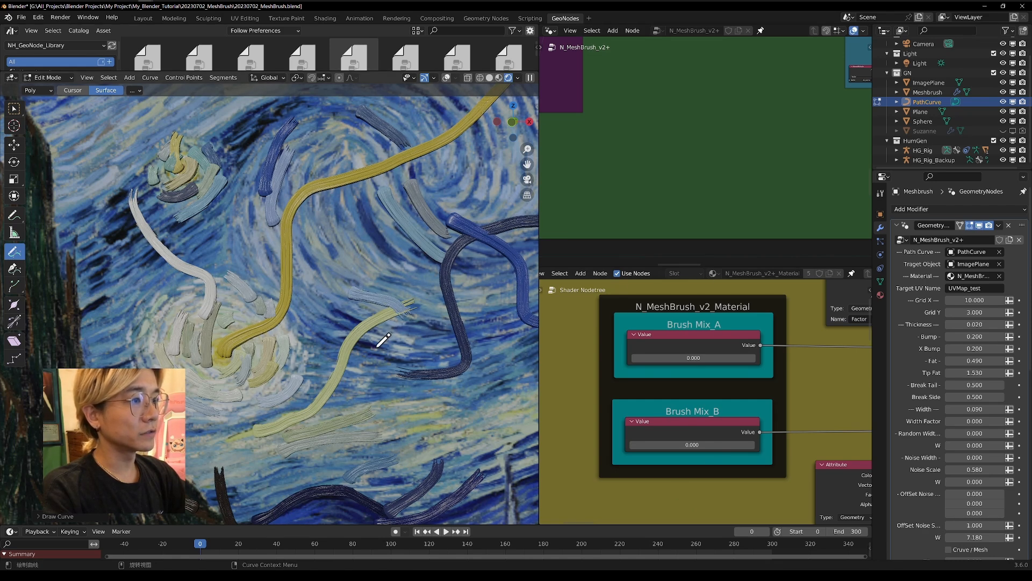
Draw short freehand strokes following the swirl beside the long yellow stroke, and raise the Brush Mix_A and Brush Mix_B values.
{"action": "left_click_drag", "start_coordinate": [197, 195], "coordinate": [163, 205]}
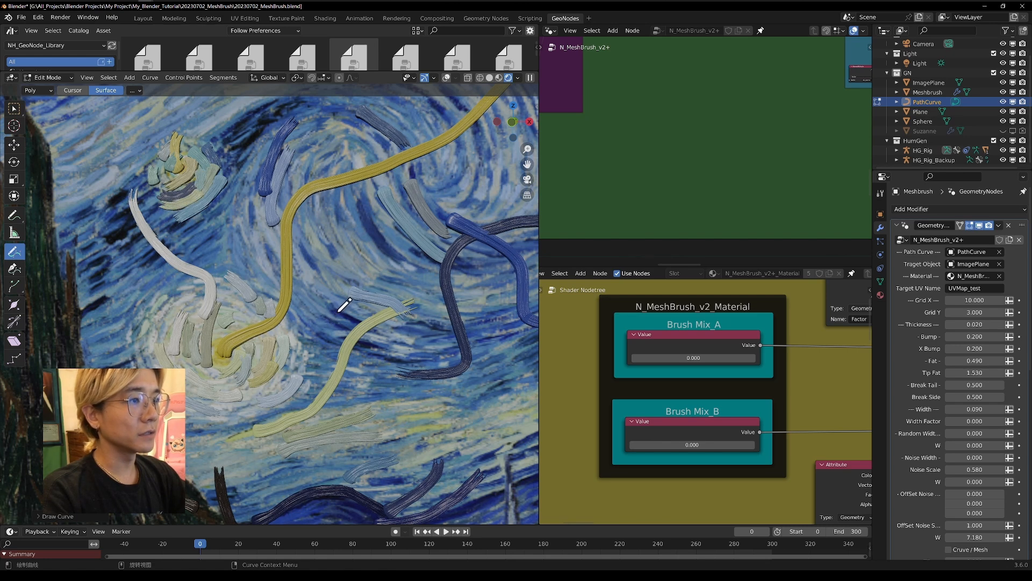
{"action": "left_click_drag", "start_coordinate": [377, 323], "coordinate": [379, 323]}
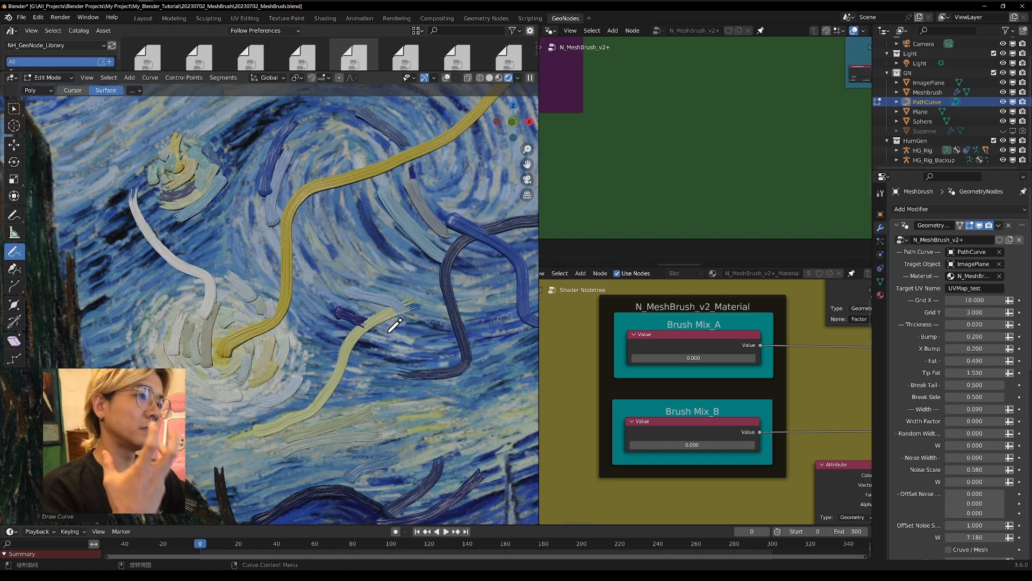
{"action": "left_click_drag", "start_coordinate": [332, 257], "coordinate": [321, 196]}
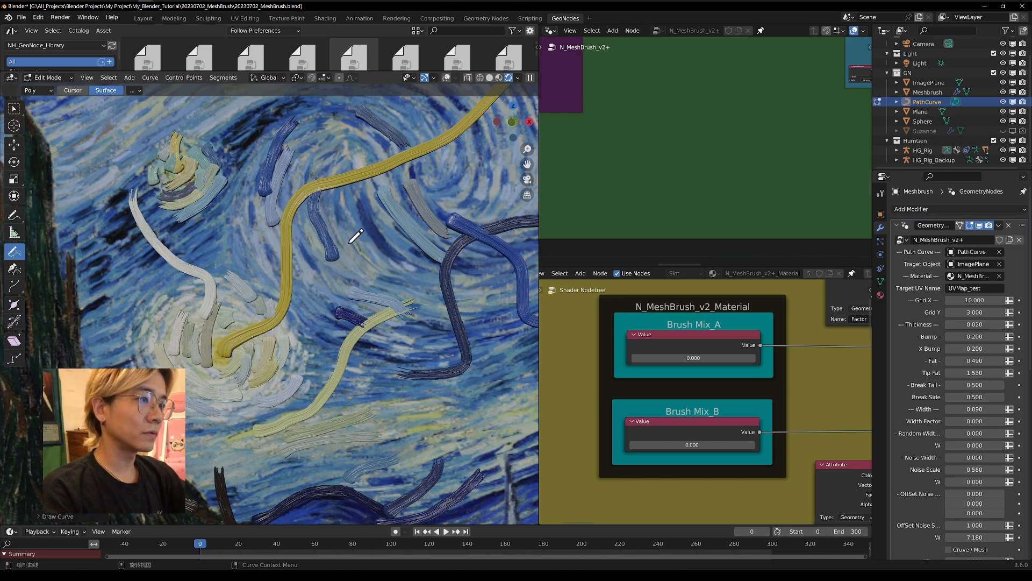
{"action": "left_click_drag", "start_coordinate": [356, 249], "coordinate": [329, 161]}
{"action": "left_click_drag", "start_coordinate": [394, 252], "coordinate": [362, 180]}
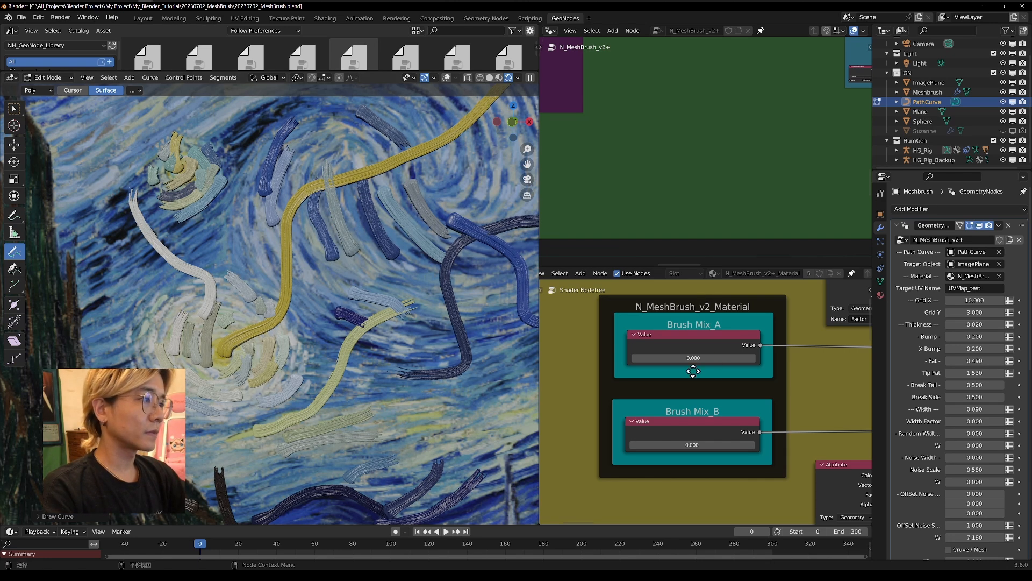
{"action": "mouse_move", "coordinate": [689, 357]}
{"action": "left_mouse_down"}
{"action": "mouse_move", "coordinate": [721, 357]}
{"action": "mouse_move", "coordinate": [691, 358]}
{"action": "mouse_move", "coordinate": [700, 357]}
{"action": "left_mouse_up"}
{"action": "left_click_drag", "start_coordinate": [697, 444], "coordinate": [742, 445]}
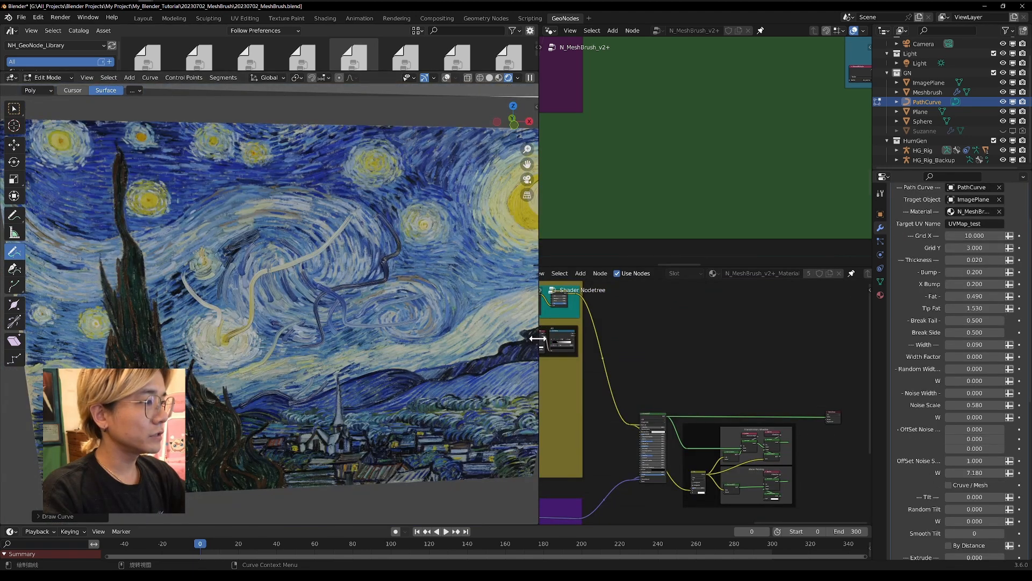
Widen the node area and connect the AO Color Ramp's colour output to the Principled BSDF's Base Color.
{"action": "left_click_drag", "start_coordinate": [537, 338], "coordinate": [510, 338]}
{"action": "scroll", "coordinate": [553, 376], "scroll_direction": "up", "scroll_amount": 3}
{"action": "middle_click_drag", "start_coordinate": [553, 376], "coordinate": [816, 434]}
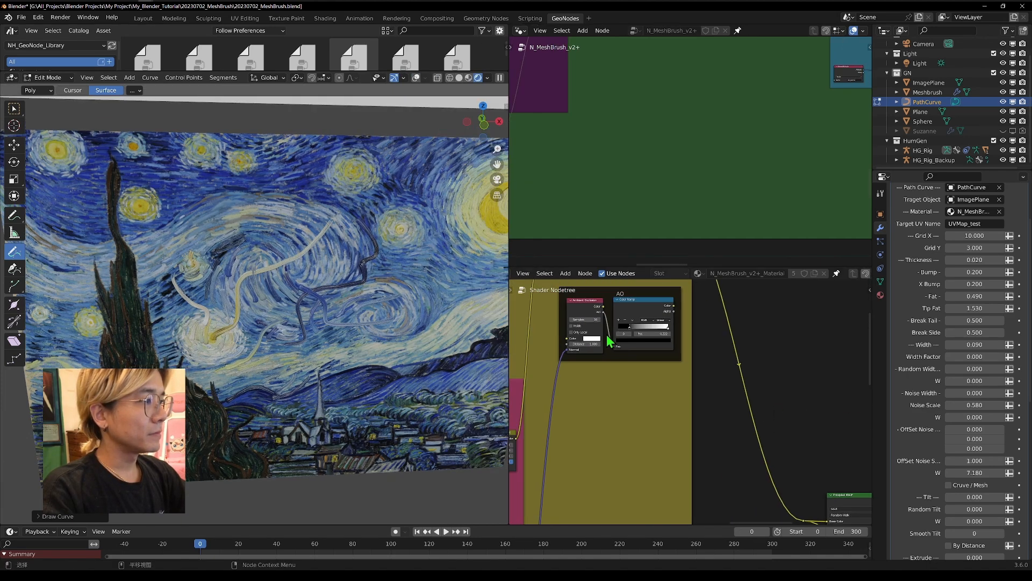
{"action": "middle_click_drag", "start_coordinate": [597, 387], "coordinate": [596, 402]}
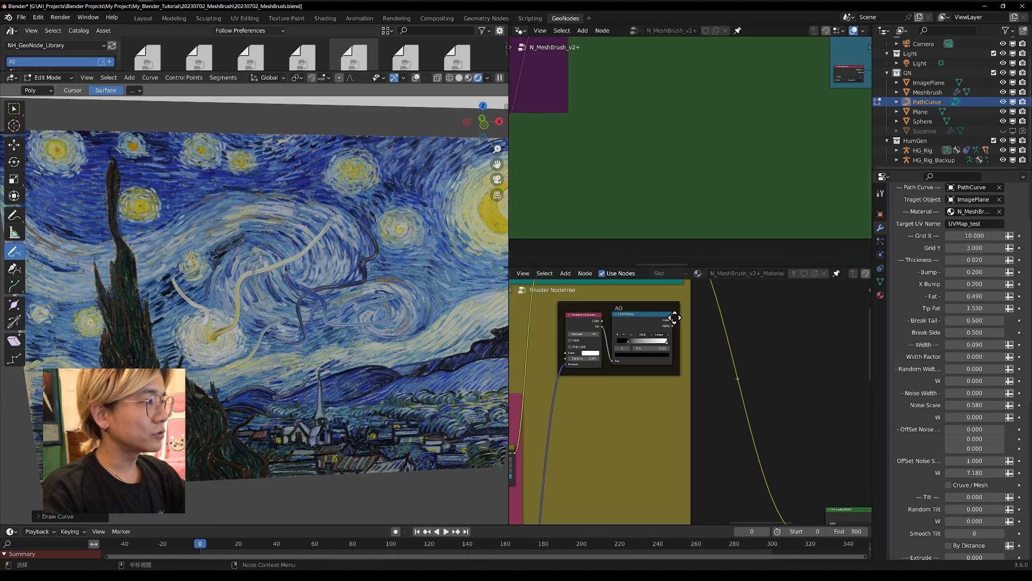
{"action": "mouse_move", "coordinate": [673, 320]}
{"action": "left_mouse_down"}
{"action": "mouse_move", "coordinate": [795, 468]}
{"action": "mouse_move", "coordinate": [749, 408]}
{"action": "mouse_move", "coordinate": [737, 454]}
{"action": "left_mouse_up"}
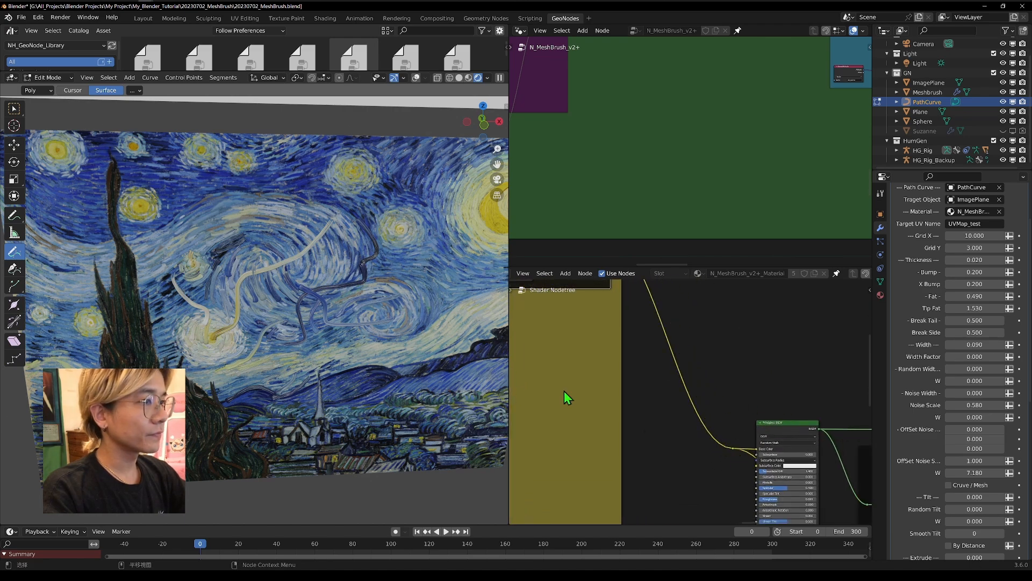
Lower the Value of the added Hue/Saturation/Value node and draw more short strokes around the long yellow stroke.
{"action": "key", "text": "shift+grave"}
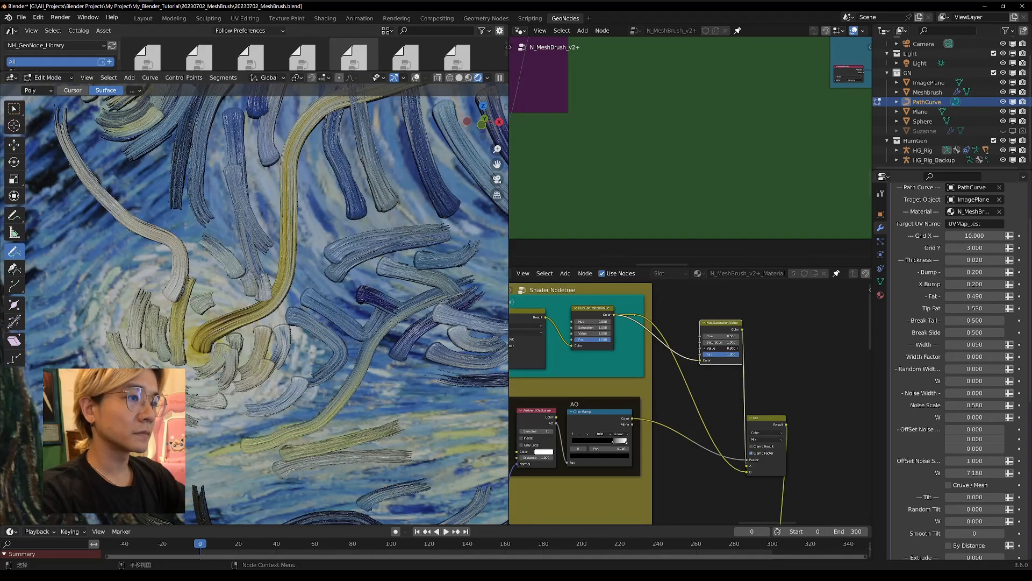
{"action": "left_click_drag", "start_coordinate": [721, 348], "coordinate": [718, 348]}
{"action": "middle_click_drag", "start_coordinate": [334, 325], "coordinate": [261, 323]}
{"action": "left_click_drag", "start_coordinate": [309, 241], "coordinate": [267, 183]}
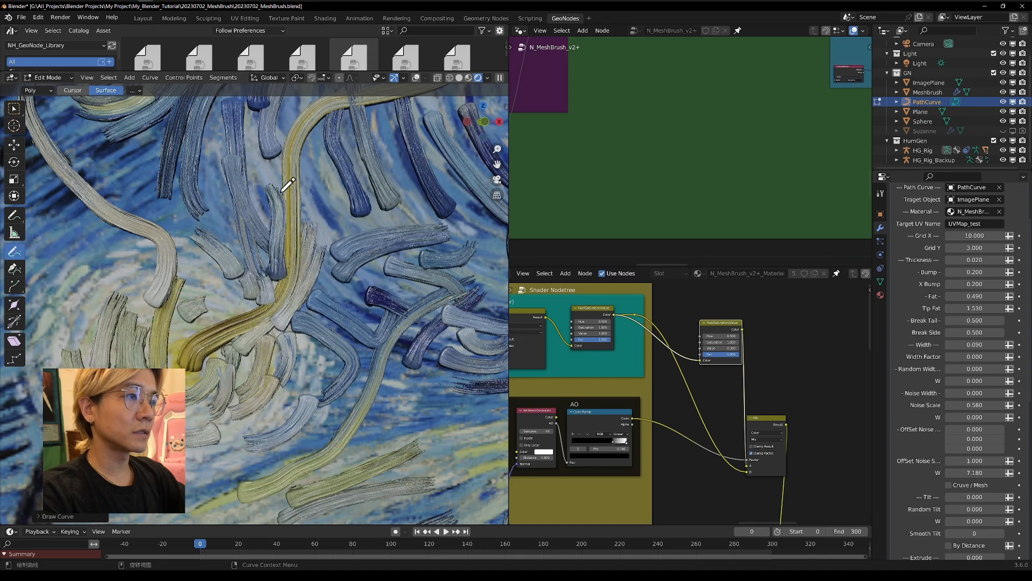
{"action": "left_click_drag", "start_coordinate": [337, 139], "coordinate": [338, 137]}
{"action": "middle_click_drag", "start_coordinate": [352, 256], "coordinate": [323, 267]}
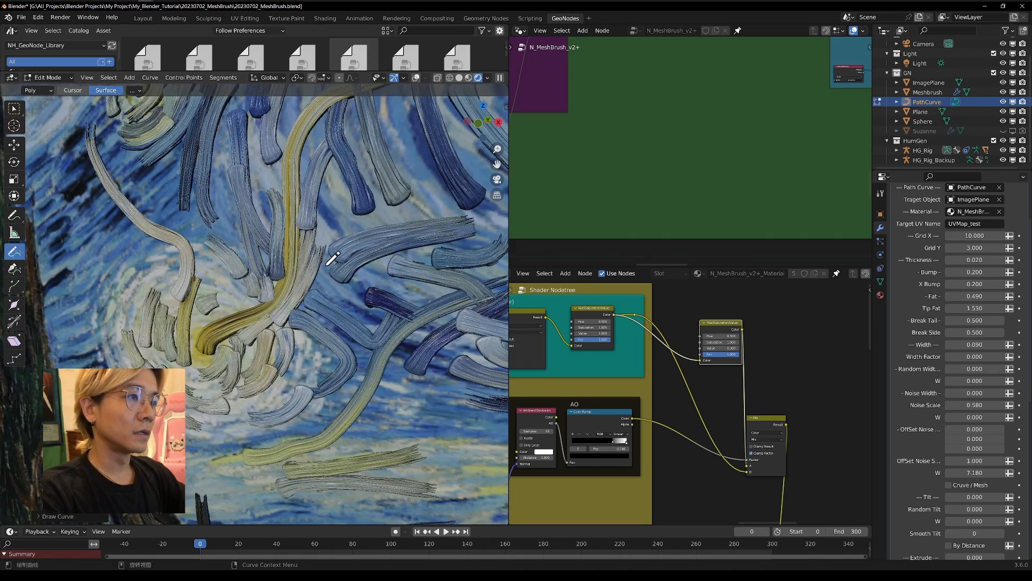
{"action": "left_click_drag", "start_coordinate": [329, 234], "coordinate": [325, 182]}
{"action": "mouse_move", "coordinate": [350, 304]}
{"action": "left_mouse_down"}
{"action": "mouse_move", "coordinate": [400, 257]}
{"action": "mouse_move", "coordinate": [384, 310]}
{"action": "left_mouse_up"}
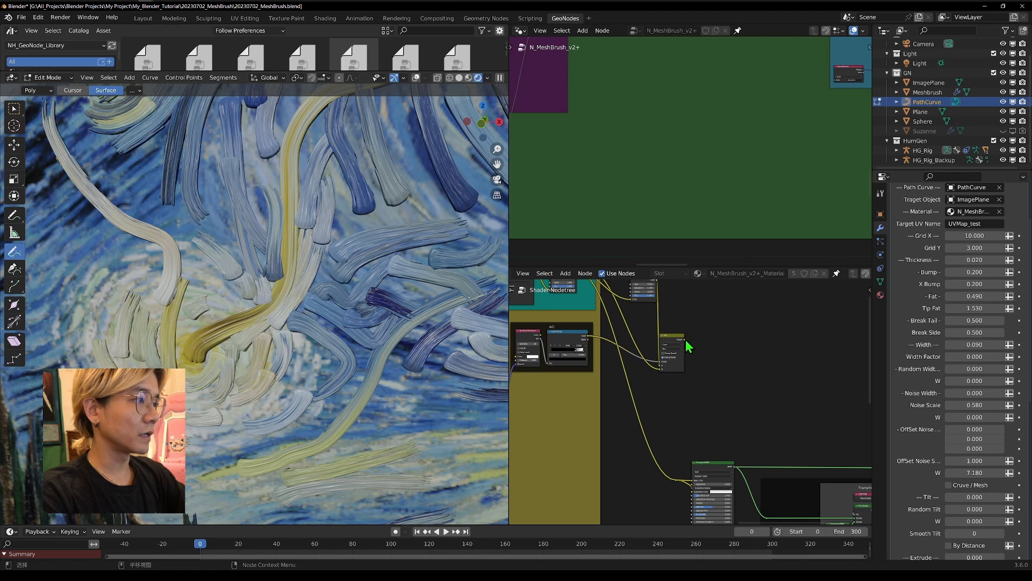
Connect the result of the AO-driven Mix node to the Principled BSDF's Base Color.
{"action": "left_click_drag", "start_coordinate": [684, 341], "coordinate": [679, 485]}
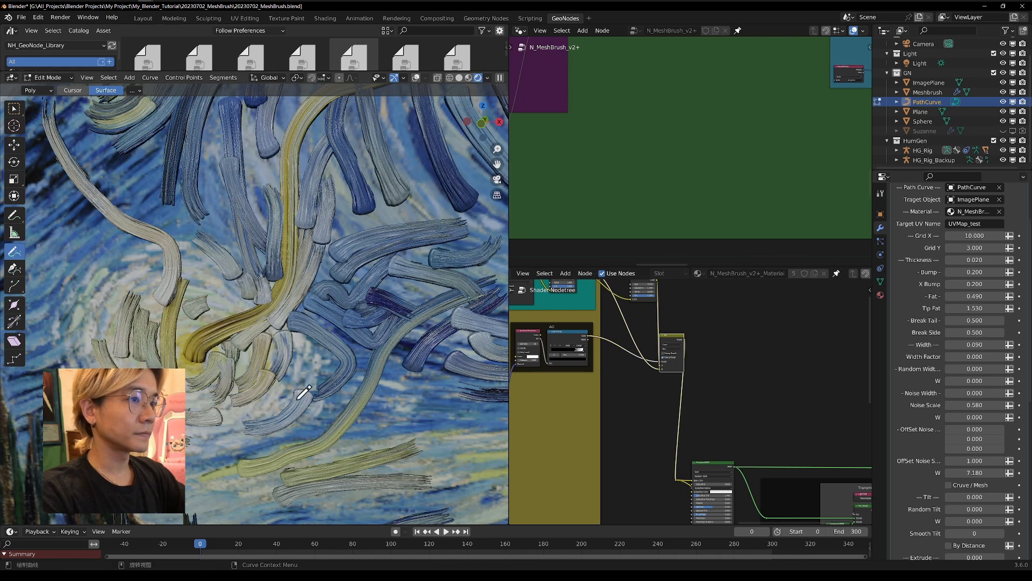
Move the Material Output node beside the Transmission / Shadow frame and connect that frame's Mix Shader to its Surface.
{"action": "scroll", "coordinate": [740, 410], "scroll_direction": "down", "scroll_amount": 6}
{"action": "scroll", "coordinate": [678, 368], "scroll_direction": "up", "scroll_amount": 5}
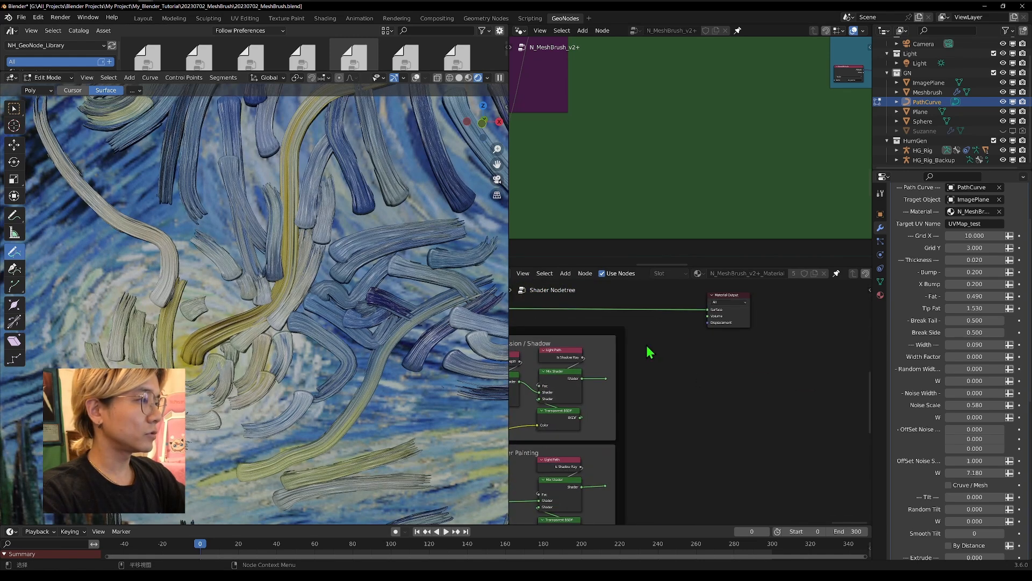
{"action": "left_click_drag", "start_coordinate": [733, 296], "coordinate": [714, 385]}
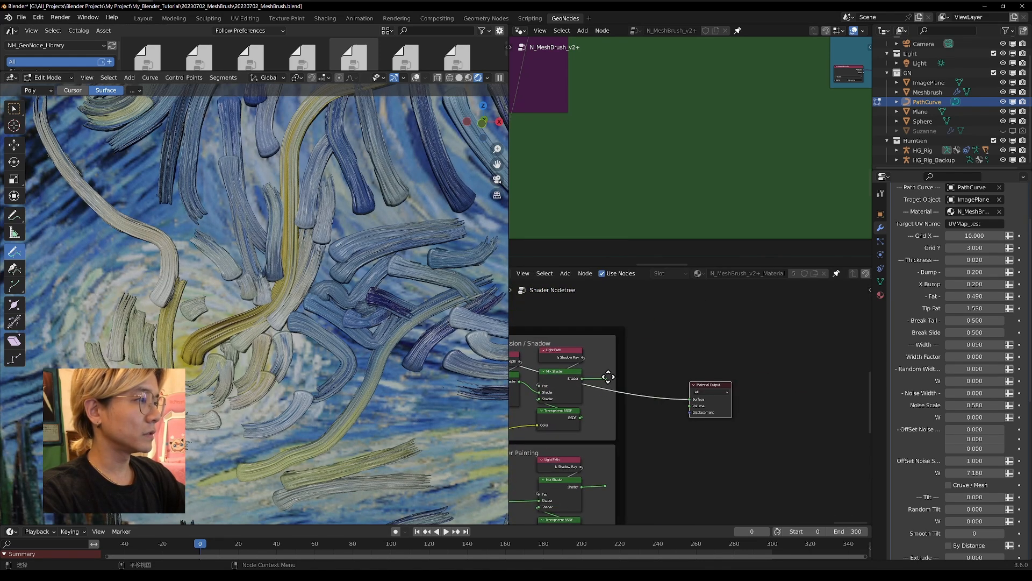
{"action": "left_click_drag", "start_coordinate": [609, 384], "coordinate": [606, 379]}
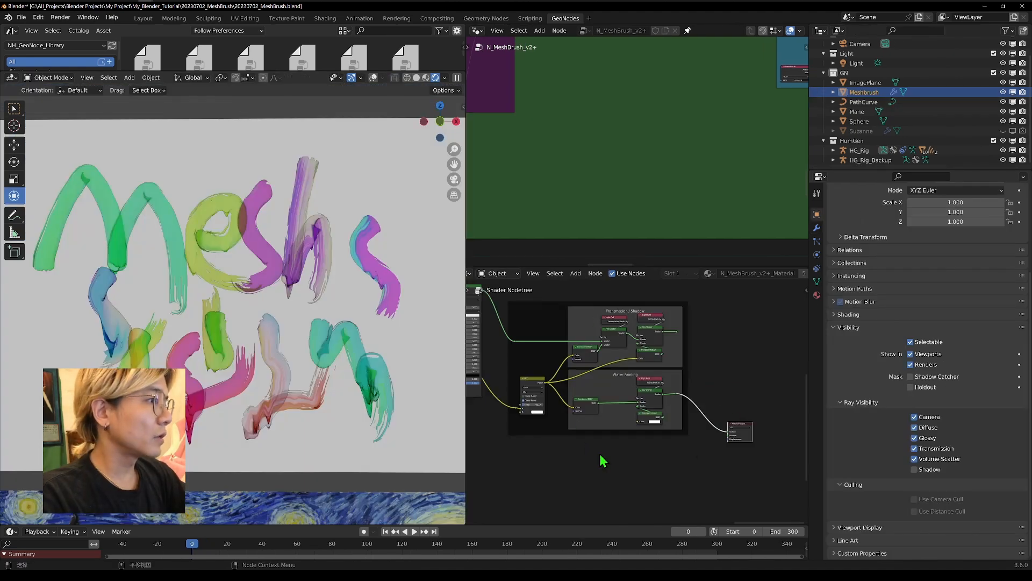
Reposition the Material Output node higher up, beside the Transmission / Shadow and Water Painting frames.
{"action": "left_click_drag", "start_coordinate": [739, 430], "coordinate": [733, 347]}
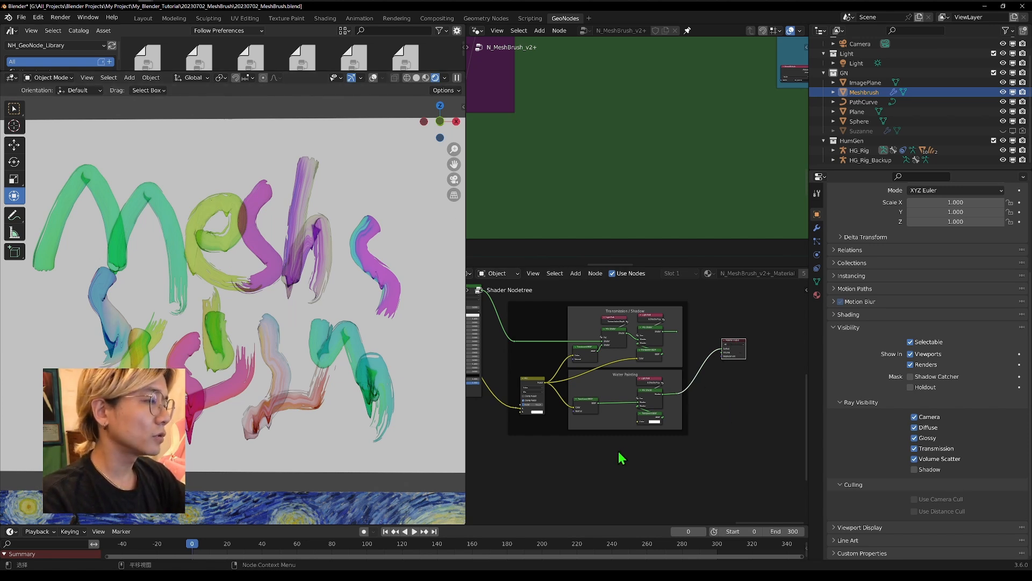
{"action": "scroll", "coordinate": [579, 412], "scroll_direction": "down", "scroll_amount": 1}
{"action": "middle_click_drag", "start_coordinate": [603, 444], "coordinate": [657, 446]}
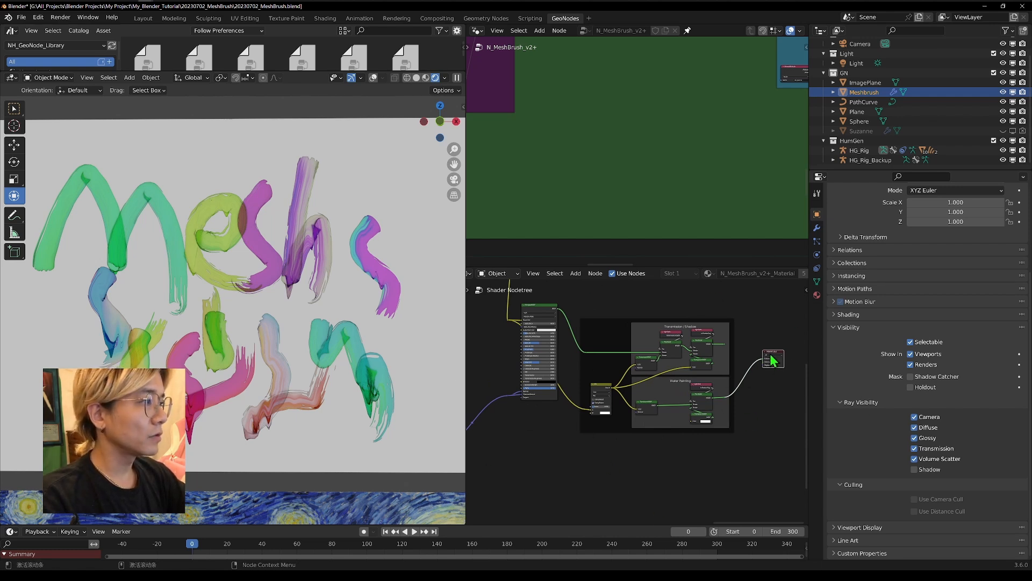
{"action": "left_click_drag", "start_coordinate": [772, 359], "coordinate": [774, 339]}
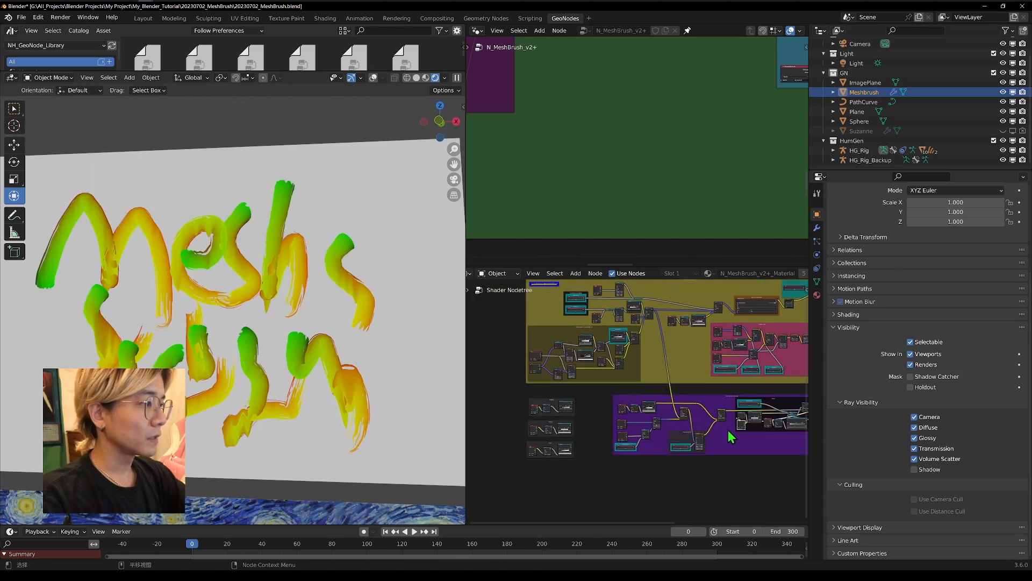
Preview the Color Ramp and Attribute nodes of the Drooping, Bump_X and Bump frames in turn on the lettering.
{"action": "scroll", "coordinate": [634, 416], "scroll_direction": "up", "scroll_amount": 6}
{"action": "middle_click_drag", "start_coordinate": [502, 416], "coordinate": [656, 405]}
{"action": "scroll", "coordinate": [637, 401], "scroll_direction": "up", "scroll_amount": 9}
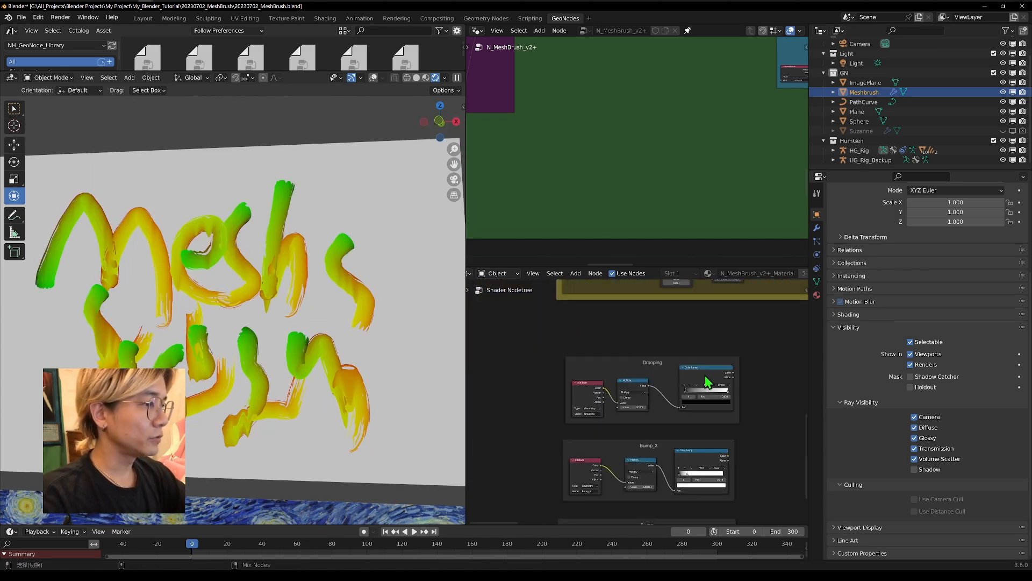
{"action": "left_click", "coordinate": [707, 382], "text": "ctrl+shift"}
{"action": "left_click", "coordinate": [698, 465], "text": "ctrl+shift"}
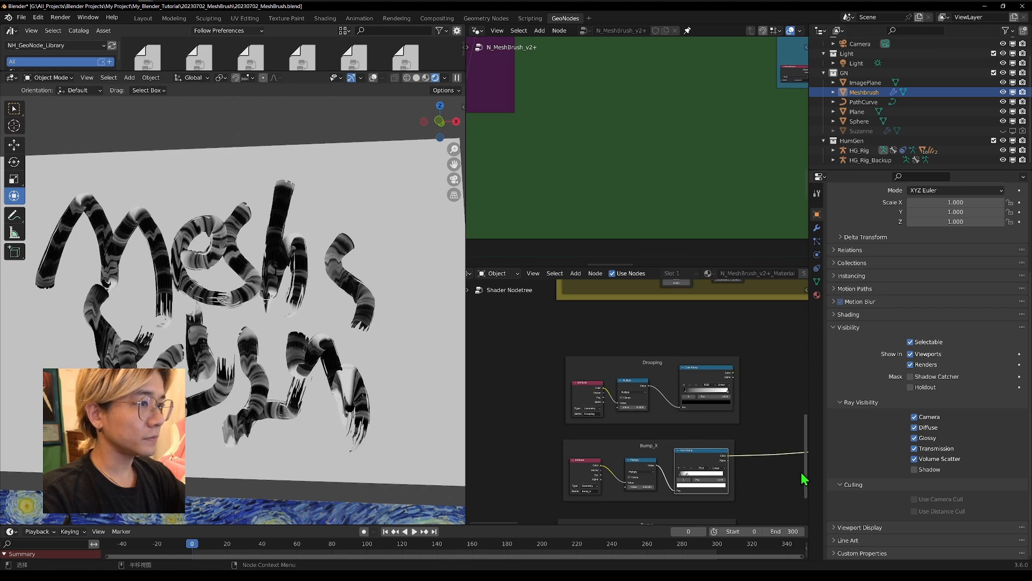
{"action": "middle_click_drag", "start_coordinate": [805, 477], "coordinate": [749, 361]}
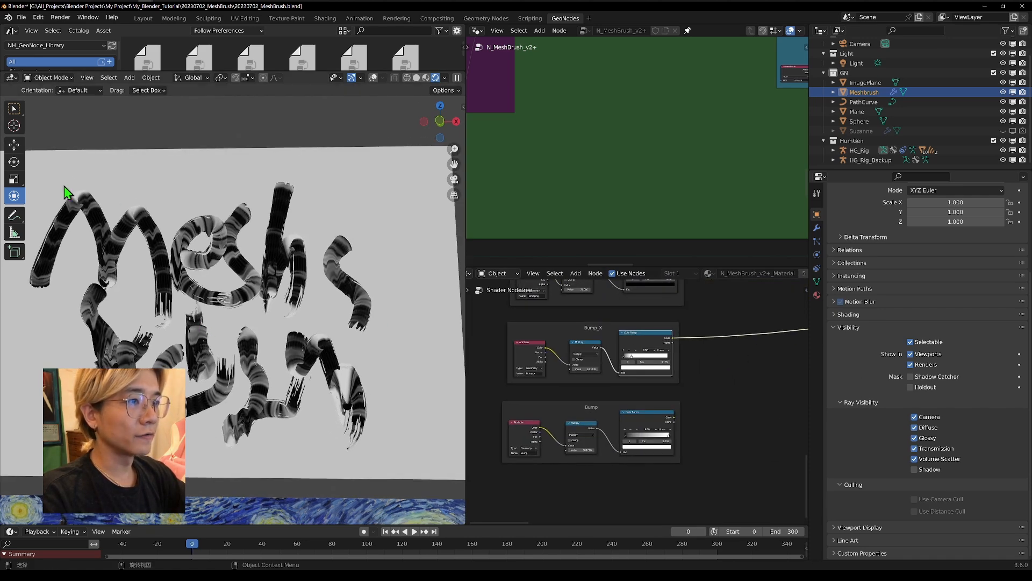
{"action": "left_click", "coordinate": [656, 427], "text": "ctrl+shift"}
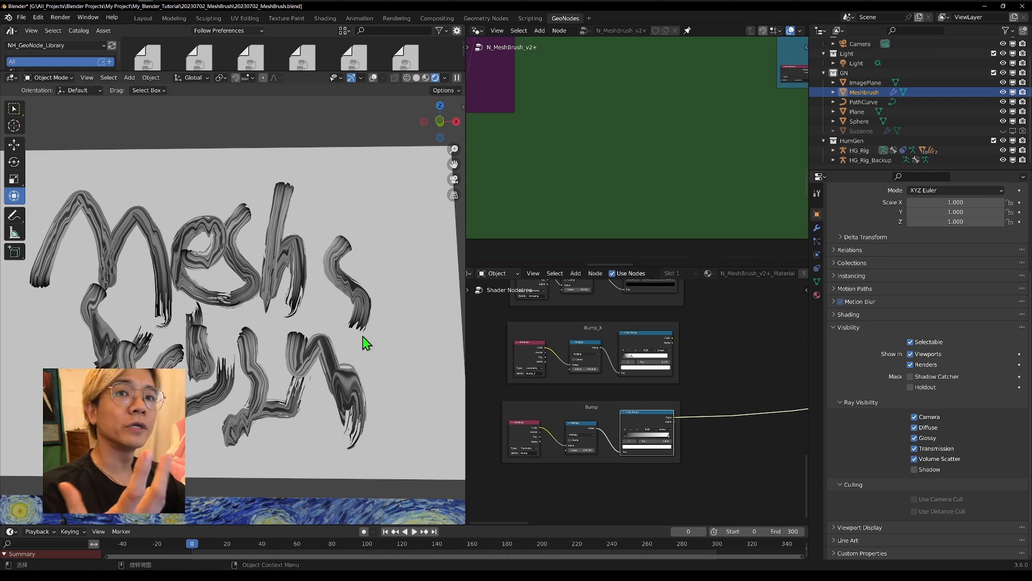
{"action": "left_click", "coordinate": [526, 424], "text": "ctrl+shift"}
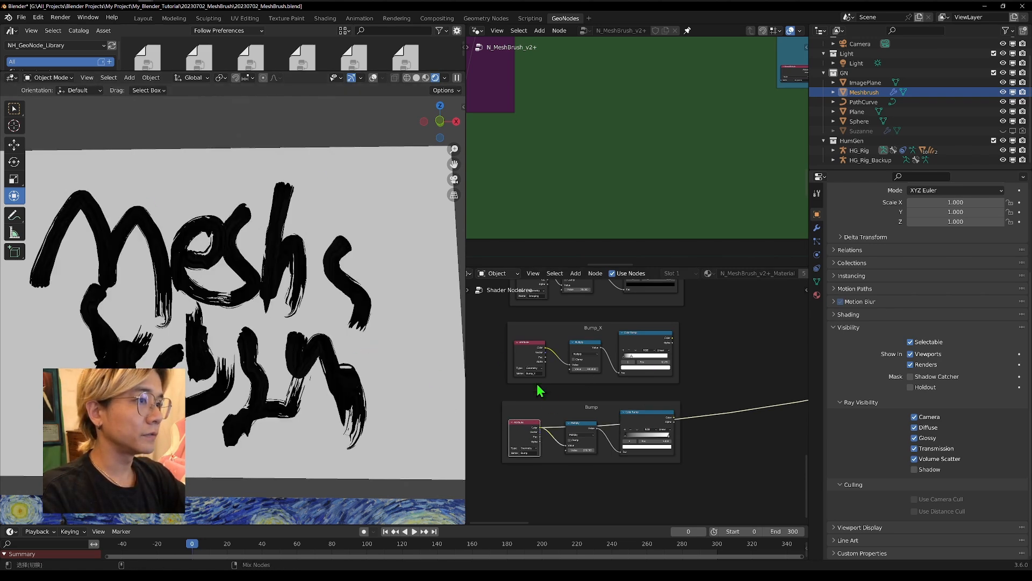
{"action": "left_click", "coordinate": [531, 349], "text": "ctrl+shift"}
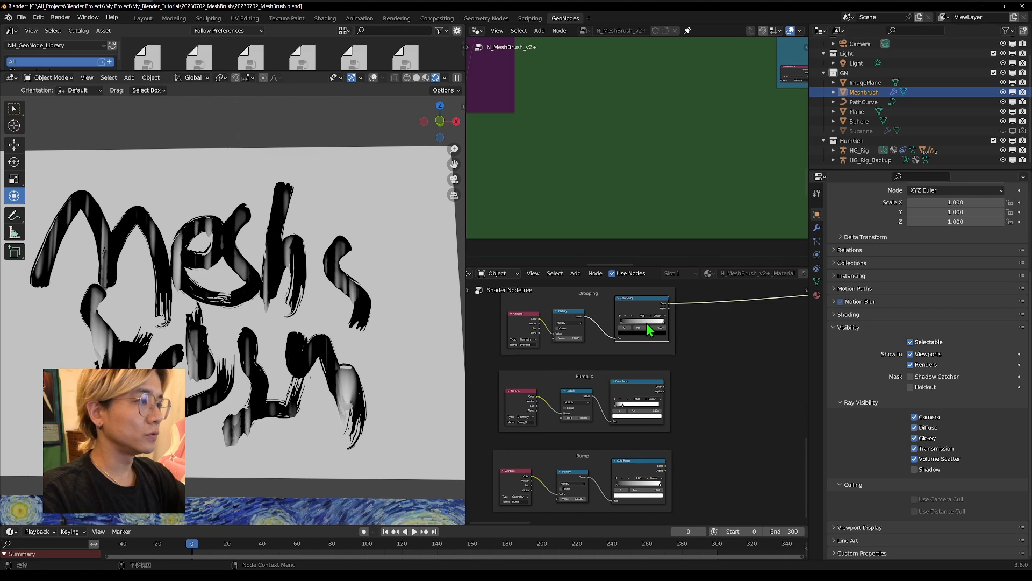
Duplicate the Drooping node frame and place the copy below the Principled BSDF and Water Painting nodes.
{"action": "scroll", "coordinate": [643, 324], "scroll_direction": "down", "scroll_amount": 3}
{"action": "left_click_drag", "start_coordinate": [495, 296], "coordinate": [674, 365]}
{"action": "scroll", "coordinate": [668, 374], "scroll_direction": "down", "scroll_amount": 3}
{"action": "middle_click_drag", "start_coordinate": [654, 400], "coordinate": [646, 381]}
{"action": "key", "text": "shift+d"}
{"action": "left_click", "coordinate": [741, 511]}
{"action": "scroll", "coordinate": [723, 428], "scroll_direction": "down", "scroll_amount": 1}
{"action": "middle_click_drag", "start_coordinate": [726, 431], "coordinate": [540, 463]}
{"action": "scroll", "coordinate": [539, 463], "scroll_direction": "down", "scroll_amount": 2}
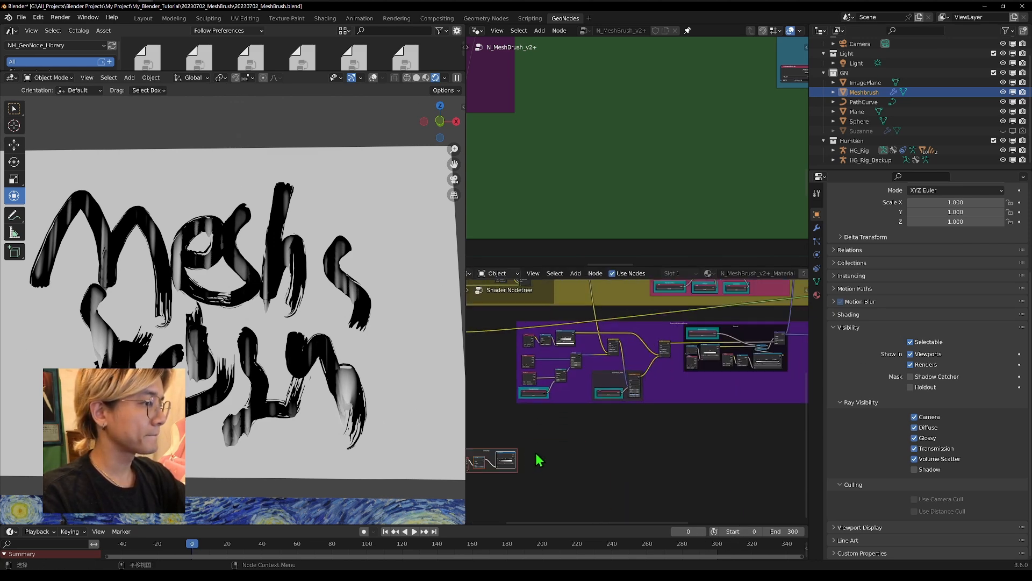
{"action": "left_click_drag", "start_coordinate": [502, 449], "coordinate": [533, 448]}
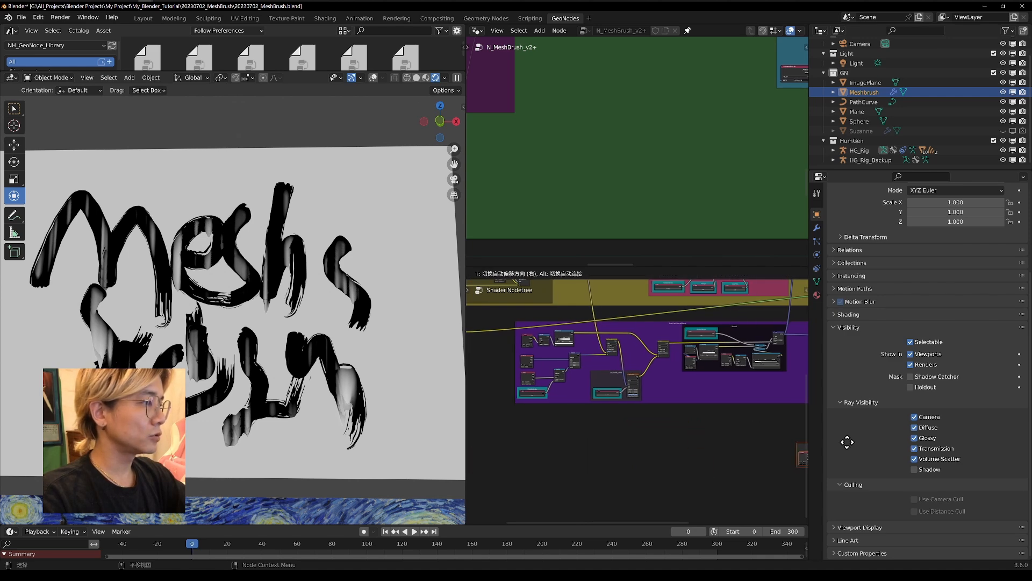
{"action": "left_click", "coordinate": [734, 349]}
Reconnect the Principled BSDF to the Material Output so the lettering renders in full colour.
{"action": "scroll", "coordinate": [710, 363], "scroll_direction": "up", "scroll_amount": 3}
{"action": "middle_click_drag", "start_coordinate": [703, 367], "coordinate": [553, 481]}
{"action": "scroll", "coordinate": [658, 397], "scroll_direction": "up", "scroll_amount": 4}
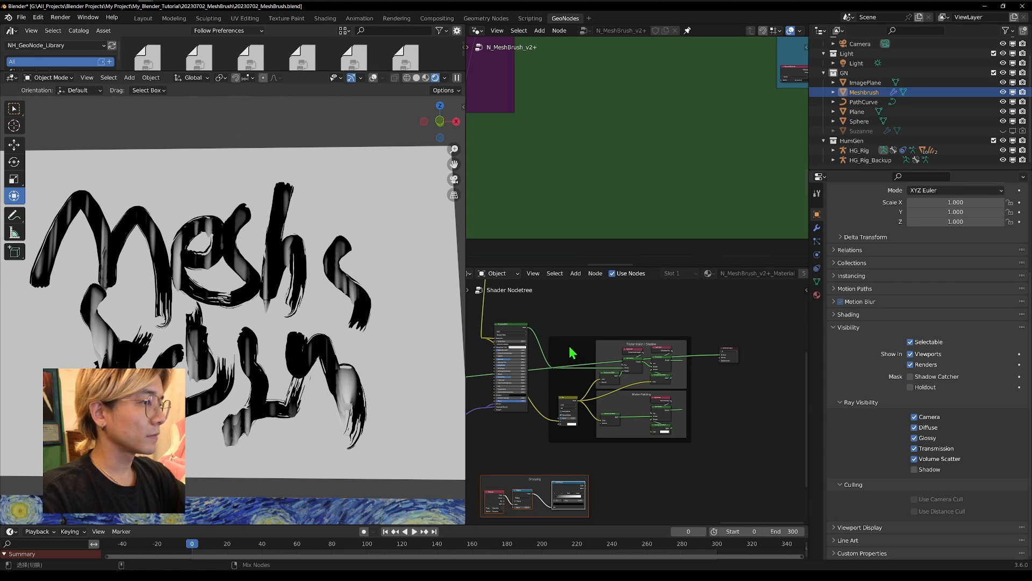
{"action": "left_click", "coordinate": [510, 326], "text": "ctrl+shift"}
Connect the copied Drooping Color Ramp to the Principled BSDF's Alpha and inspect the lettering in the viewport.
{"action": "scroll", "coordinate": [527, 346], "scroll_direction": "up", "scroll_amount": 3}
{"action": "middle_click_drag", "start_coordinate": [497, 410], "coordinate": [614, 351]}
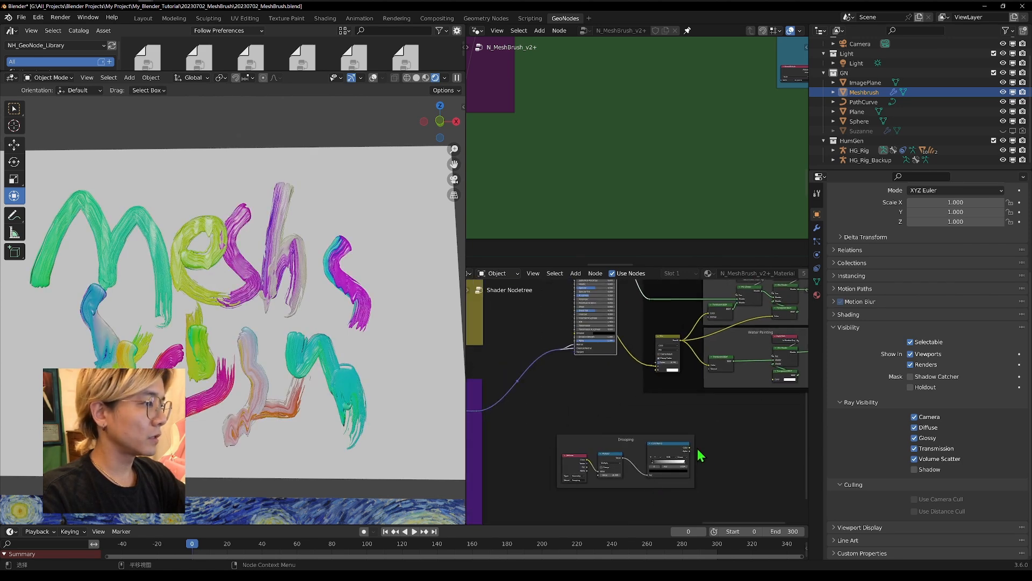
{"action": "mouse_move", "coordinate": [690, 448]}
{"action": "left_mouse_down"}
{"action": "mouse_move", "coordinate": [700, 396]}
{"action": "mouse_move", "coordinate": [422, 253]}
{"action": "mouse_move", "coordinate": [585, 413]}
{"action": "mouse_move", "coordinate": [582, 433]}
{"action": "left_mouse_up"}
{"action": "key", "text": "shift+grave"}
{"action": "key", "text": "w"}
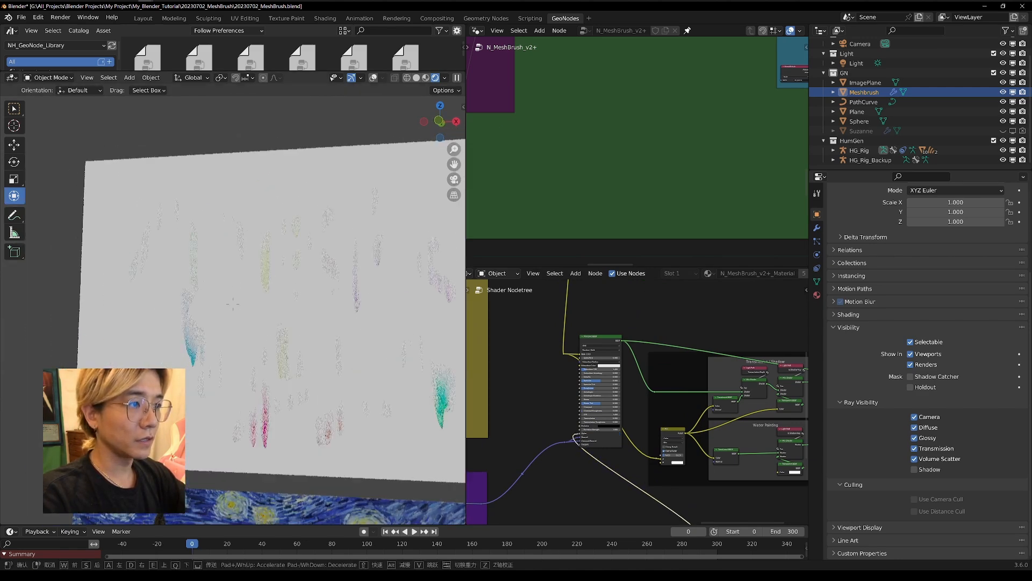
{"action": "left_click", "coordinate": [348, 355]}
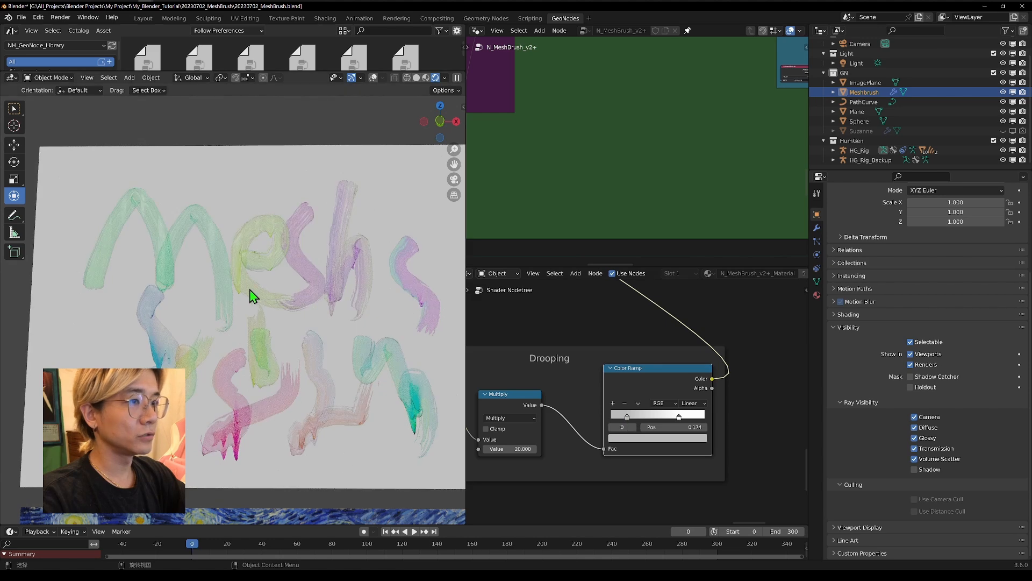
View both paintings from farther away and look over the original Drooping, Bump_X and Bump node frames.
{"action": "scroll", "coordinate": [322, 380], "scroll_direction": "down", "scroll_amount": 6}
{"action": "scroll", "coordinate": [597, 396], "scroll_direction": "down", "scroll_amount": 11}
{"action": "scroll", "coordinate": [605, 400], "scroll_direction": "up", "scroll_amount": 5}
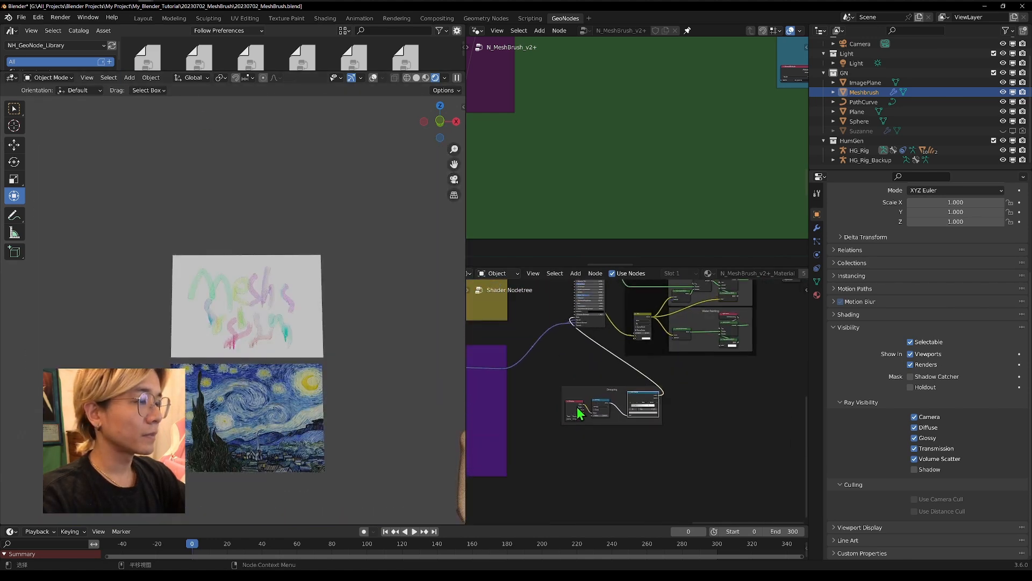
{"action": "left_click_drag", "start_coordinate": [667, 399], "coordinate": [654, 428]}
{"action": "scroll", "coordinate": [641, 438], "scroll_direction": "down", "scroll_amount": 8}
{"action": "middle_click_drag", "start_coordinate": [567, 433], "coordinate": [775, 388]}
{"action": "scroll", "coordinate": [637, 394], "scroll_direction": "up", "scroll_amount": 5}
{"action": "scroll", "coordinate": [608, 336], "scroll_direction": "up", "scroll_amount": 4}
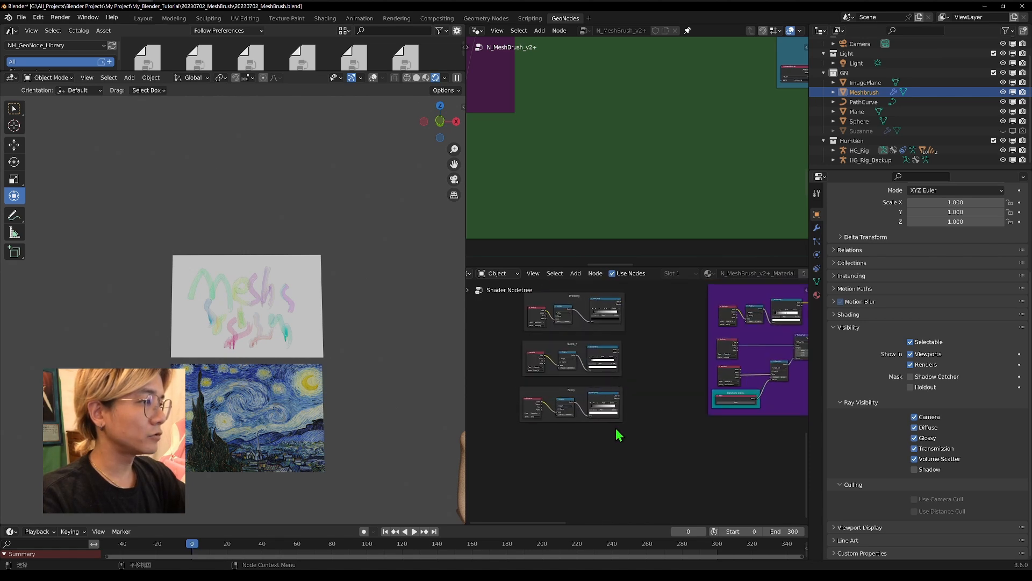